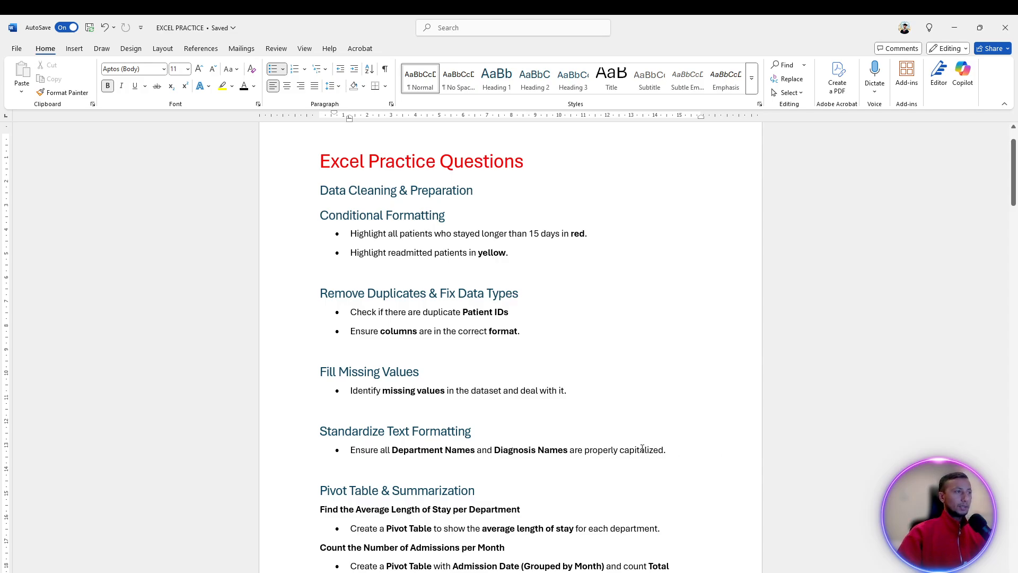
# - Open the LOS workbook from the Excel part folder and look through its patient records down to the last row
pyautogui.hotkey('alt', 'Tab')
pyautogui.hotkey('alt', 'Tab')
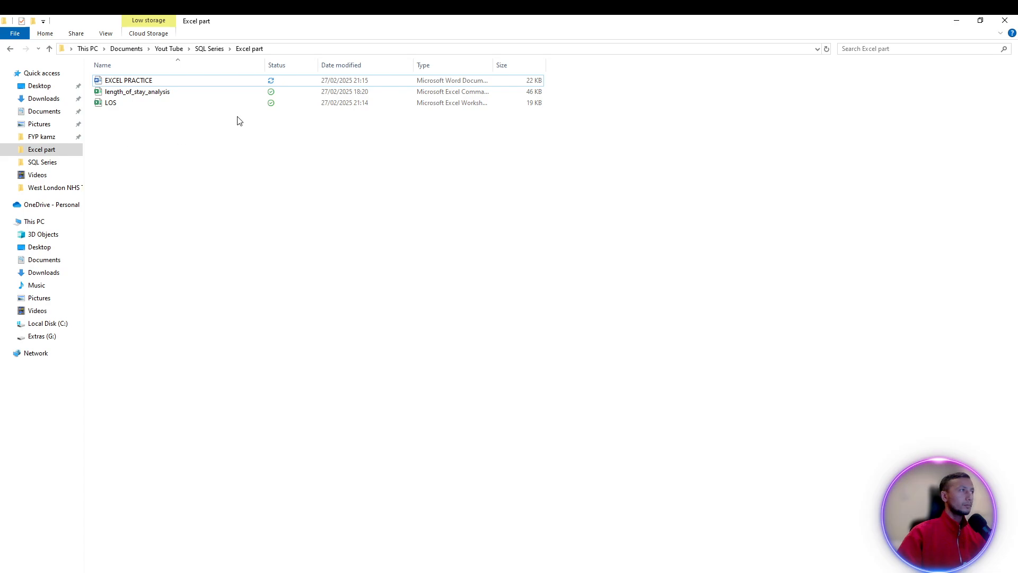
pyautogui.doubleClick(228, 102)
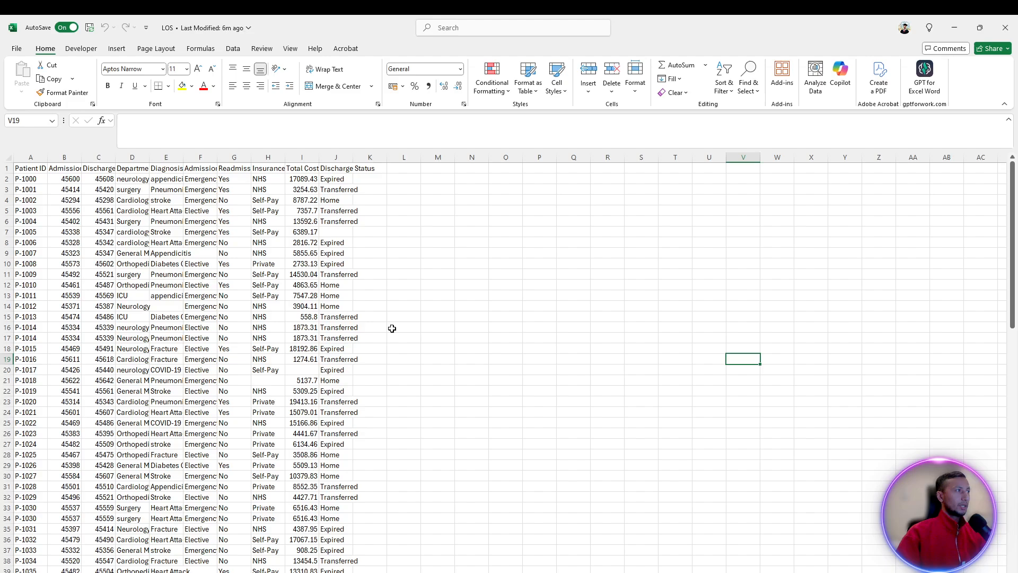
pyautogui.click(366, 338)
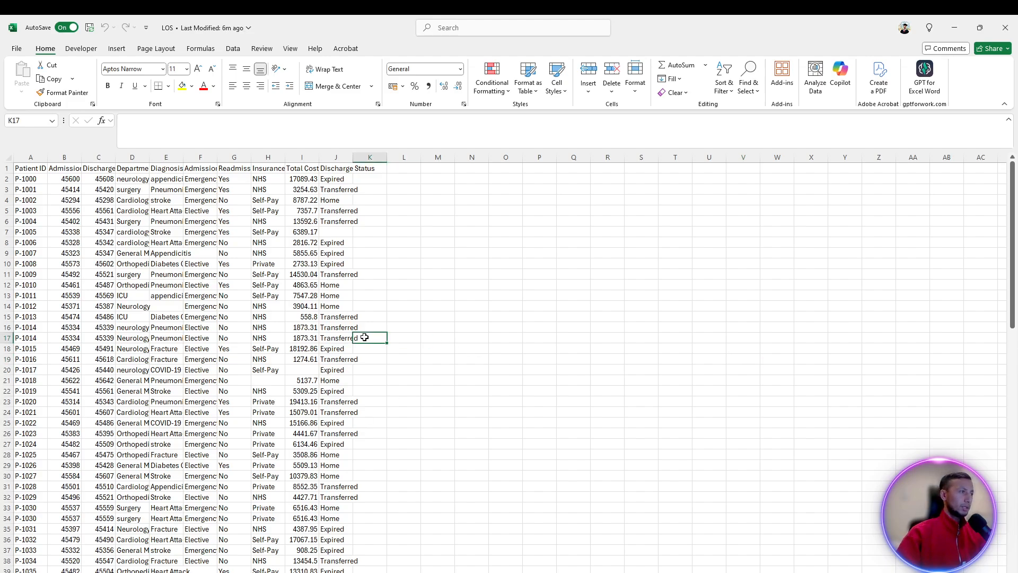
pyautogui.scroll(-7, 371, 345)
pyautogui.scroll(-15, 378, 354)
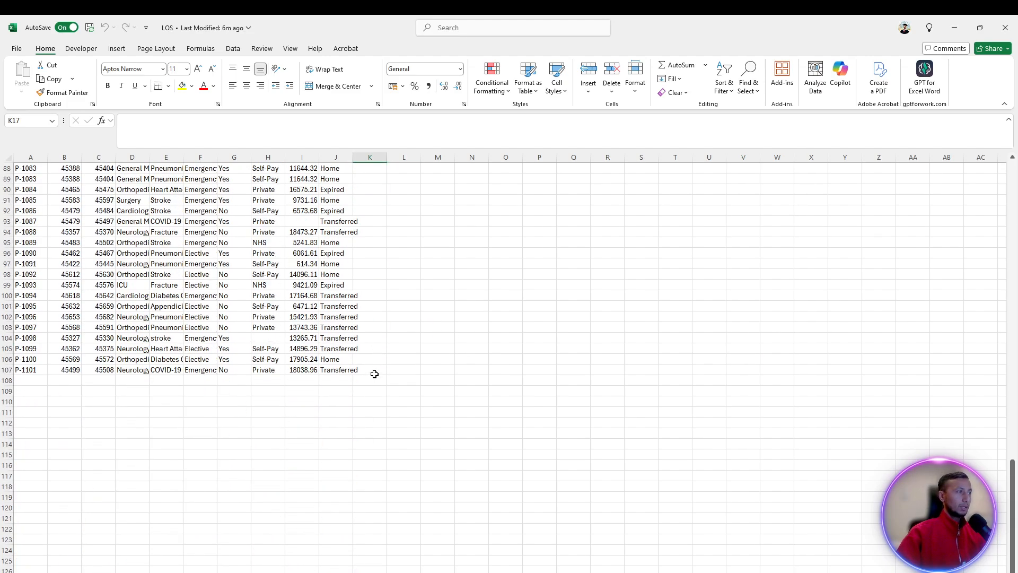
pyautogui.scroll(20, 375, 371)
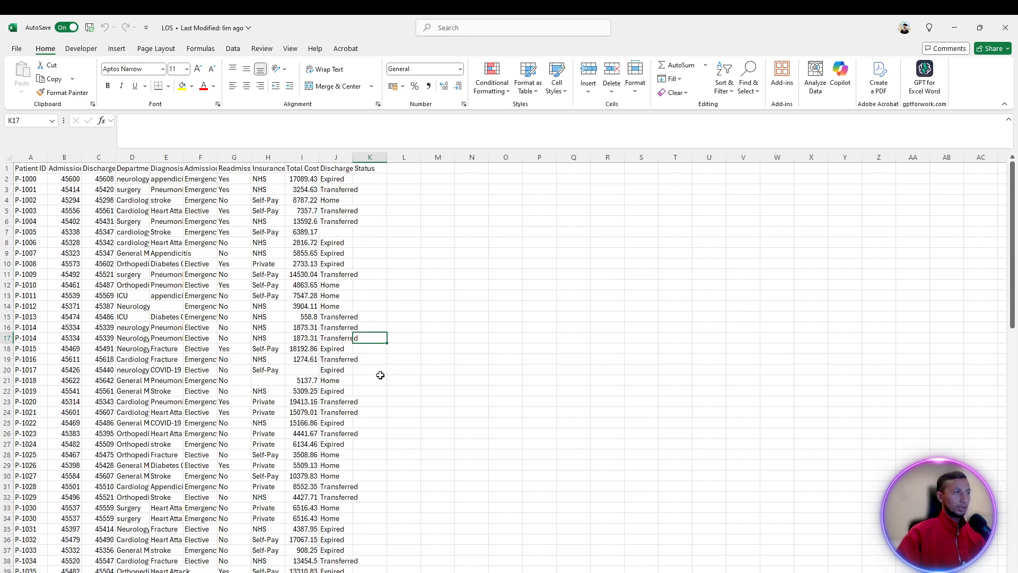
# - Switch to the EXCEL PRACTICE document and review its practice questions, focusing on the Conditional Formatting tasks
pyautogui.hotkey('alt', 'Tab')
pyautogui.press('Tab')
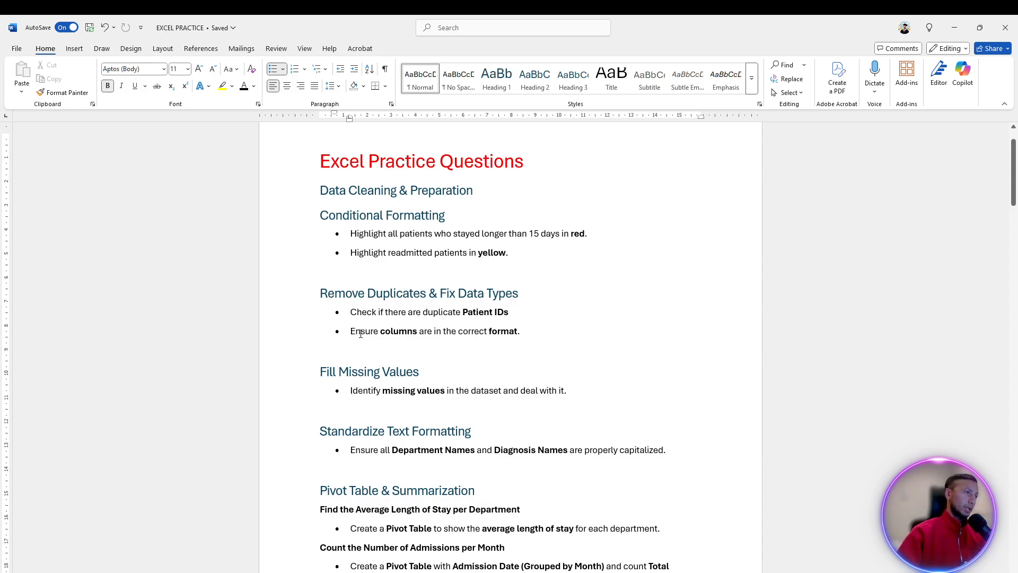
pyautogui.scroll(-5, 534, 404)
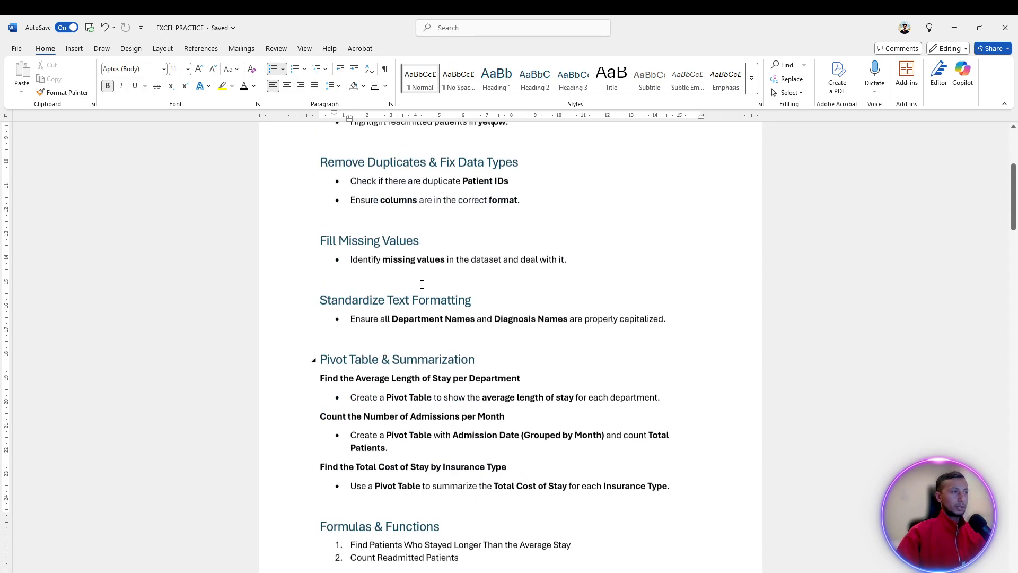
pyautogui.scroll(1, 497, 460)
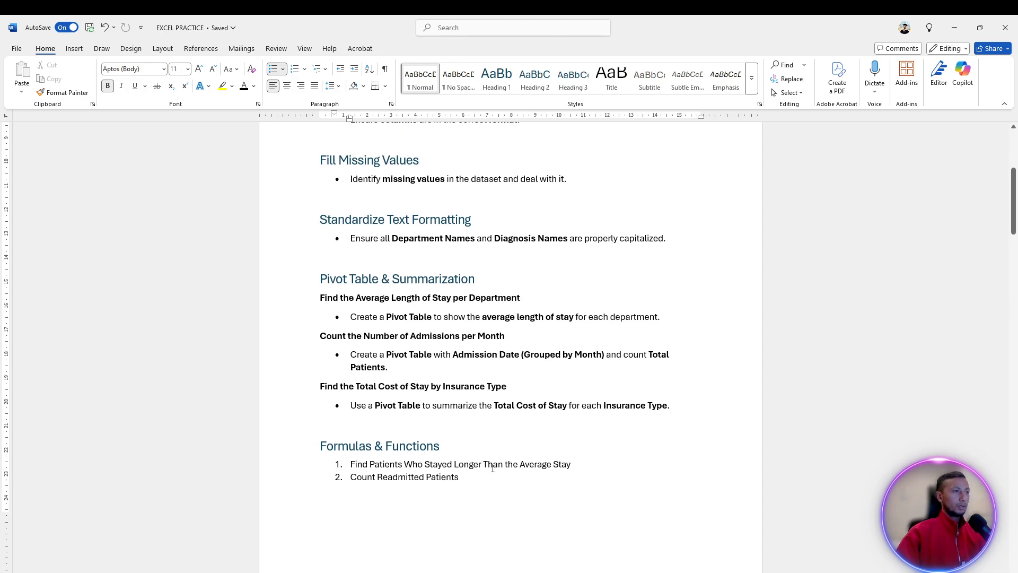
pyautogui.click(497, 460)
pyautogui.scroll(4, 496, 435)
pyautogui.scroll(1, 496, 397)
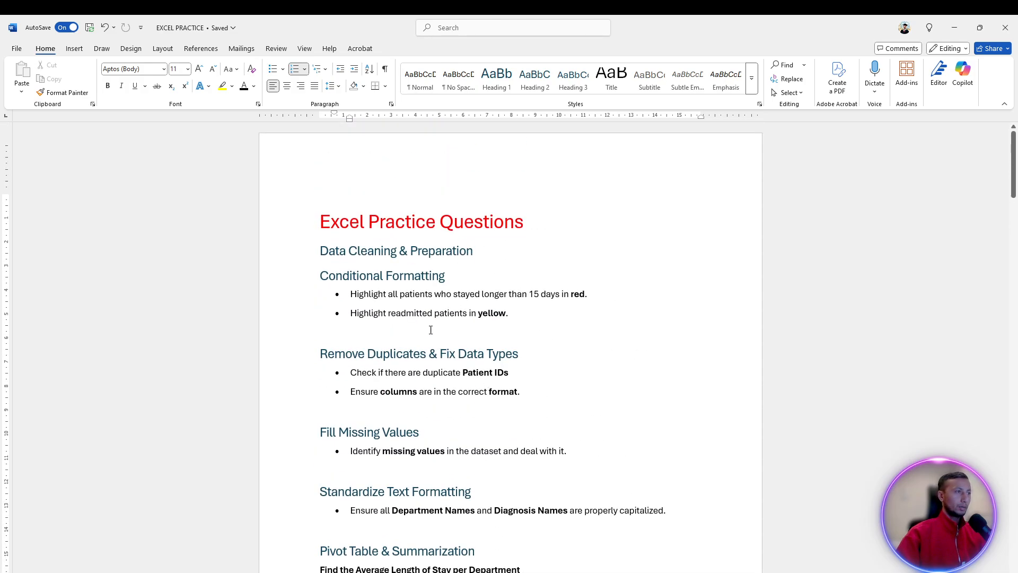
pyautogui.click(427, 314)
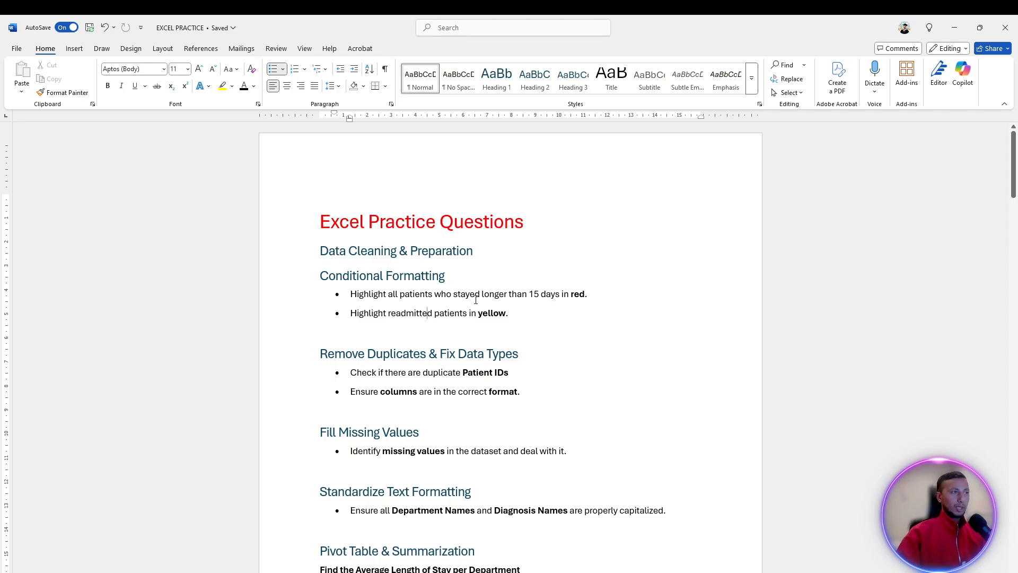
pyautogui.hotkey('alt', 'Tab')
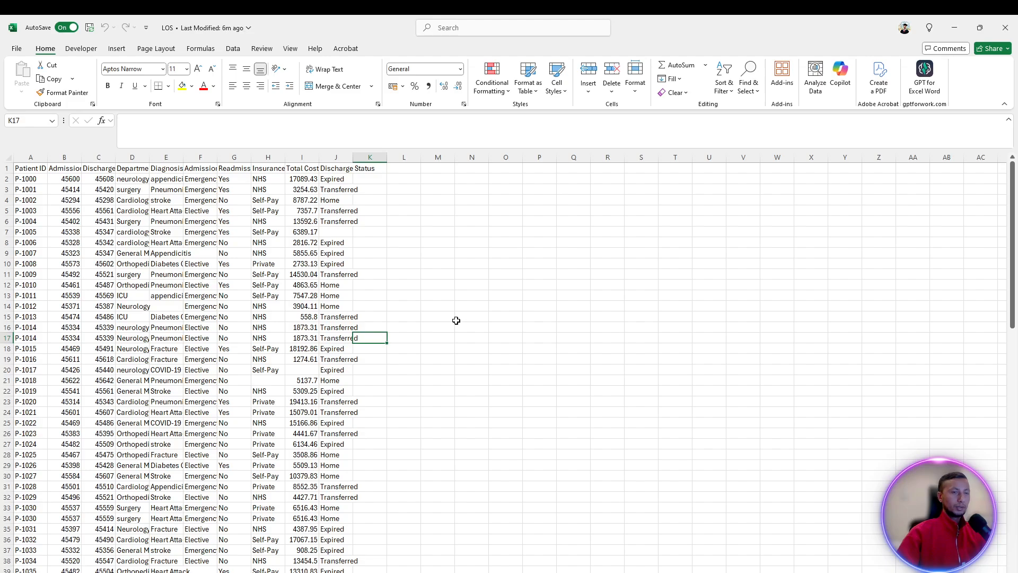
pyautogui.click(473, 220)
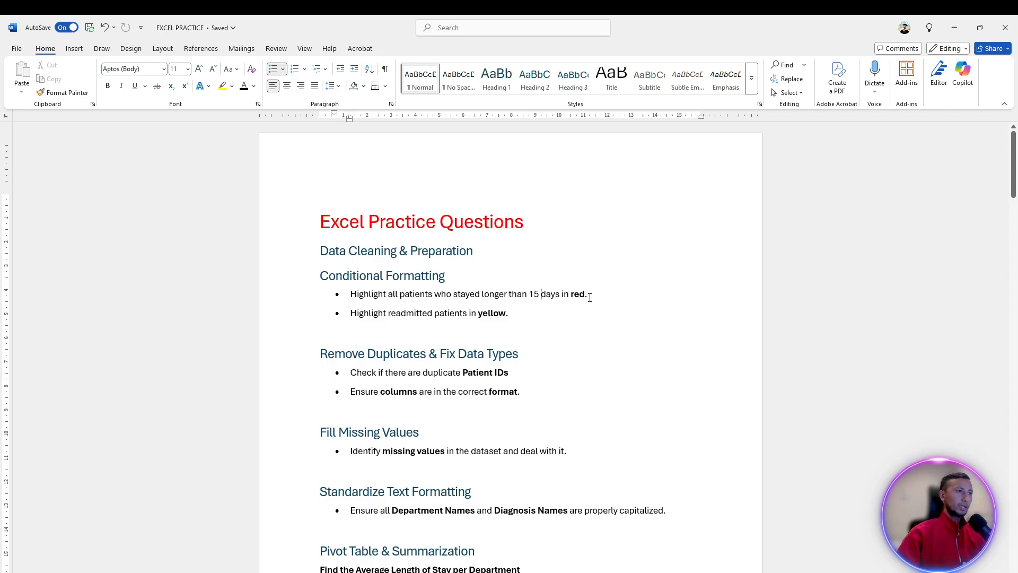
# - Return to the LOS workbook and autofit the width of all columns to their contents
pyautogui.hotkey('alt', 'Tab')
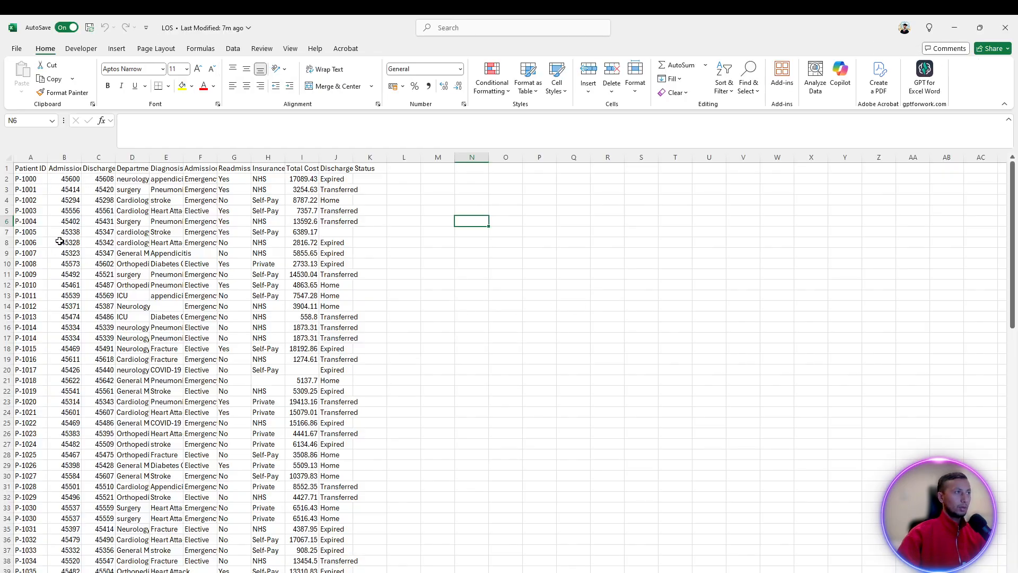
pyautogui.click(8, 158)
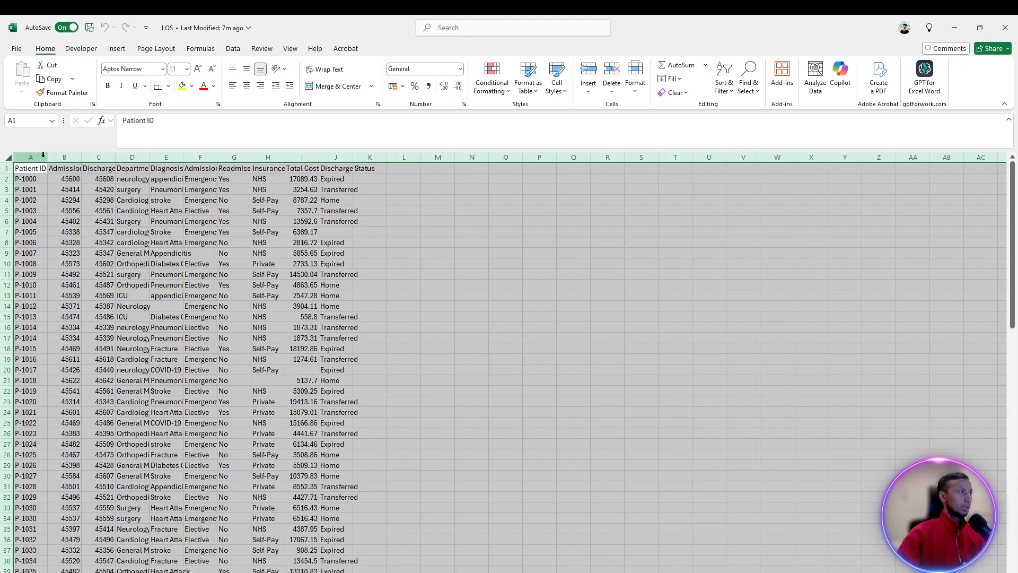
pyautogui.doubleClick(48, 157)
pyautogui.click(207, 190)
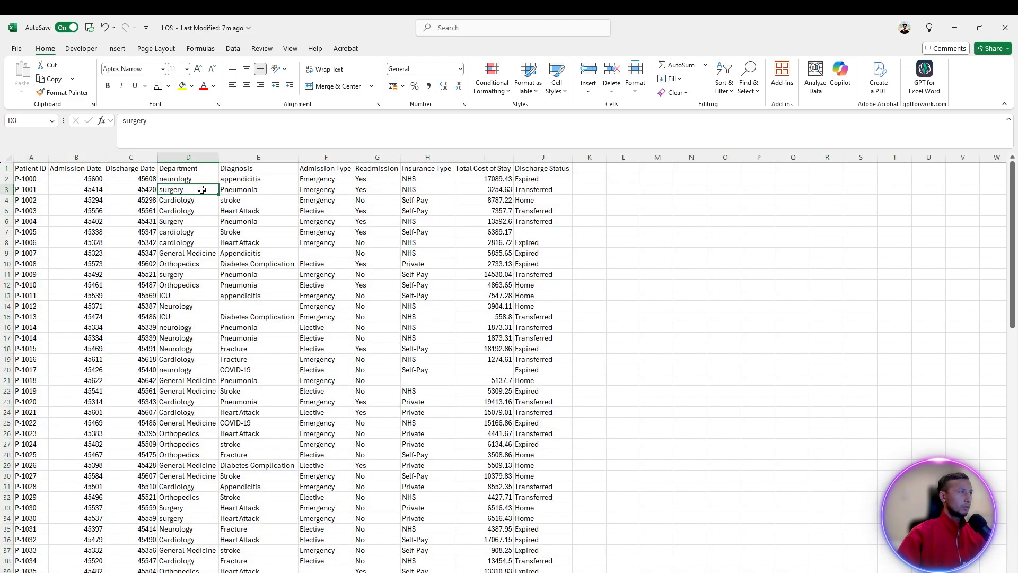
# - Add filters to the header row from Patient ID to Discharge Status
pyautogui.click(7, 168)
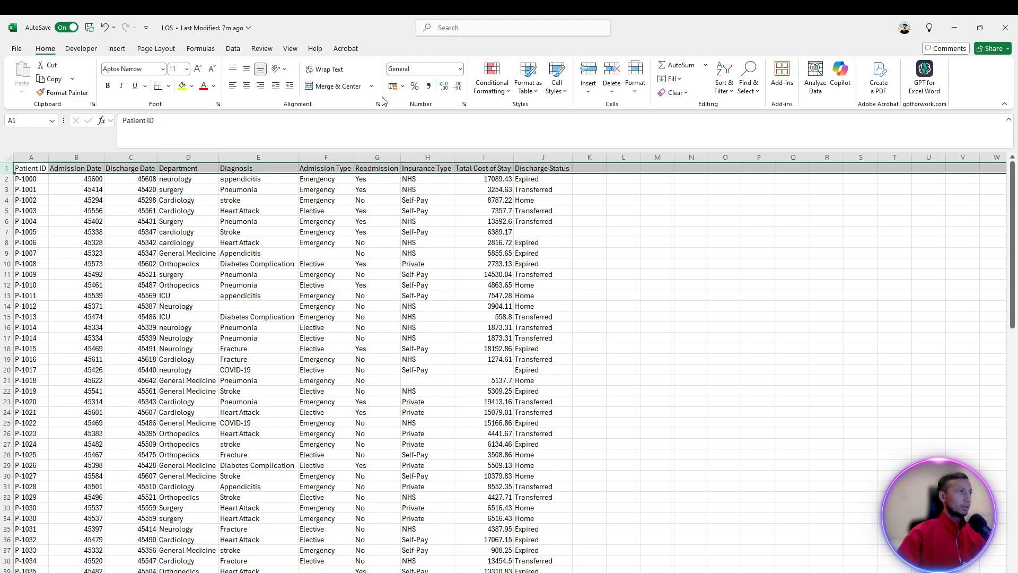
pyautogui.keyDown('shift'); pyautogui.click(541, 169); pyautogui.keyUp('shift')
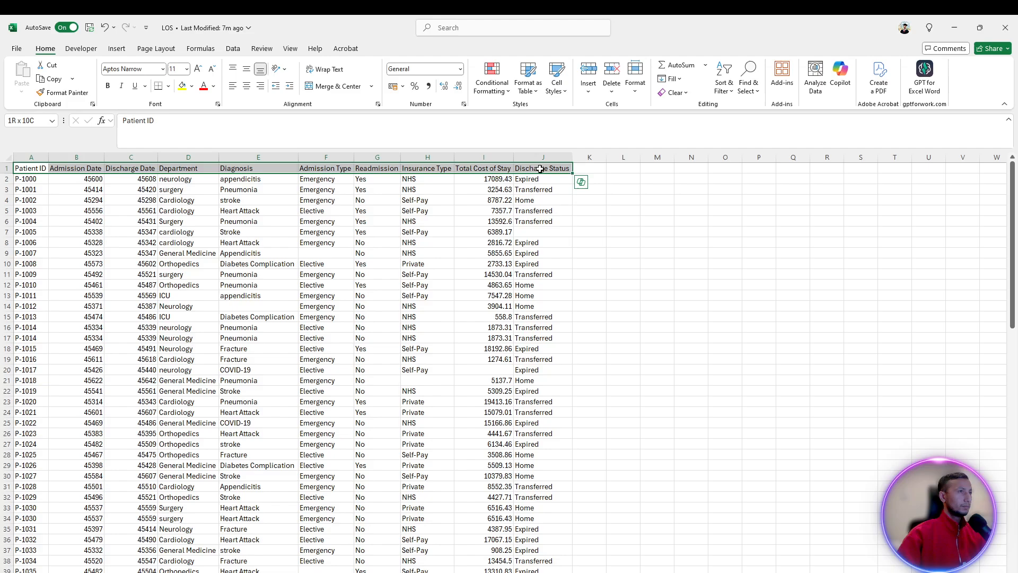
pyautogui.click(233, 49)
pyautogui.click(548, 77)
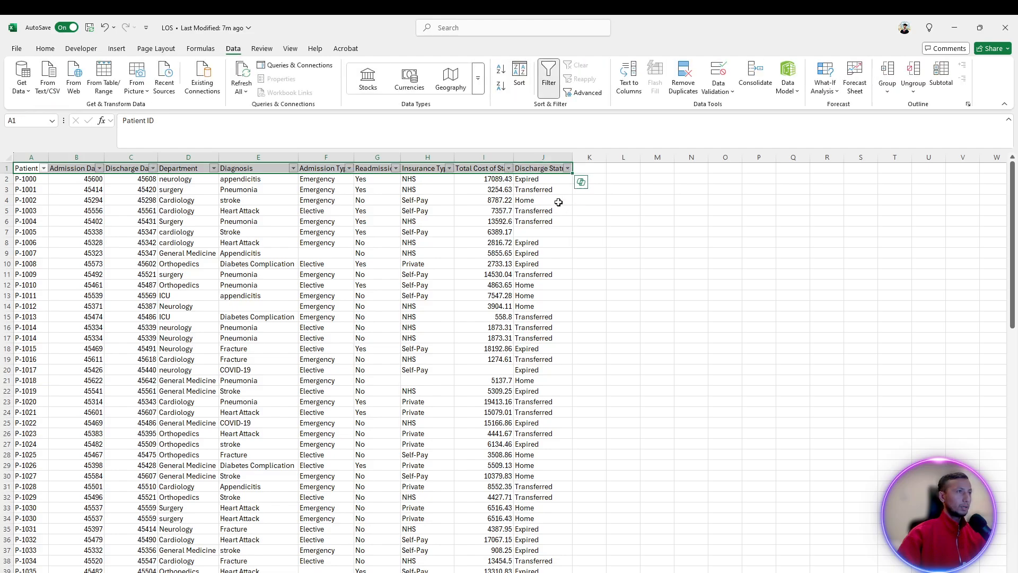
# - Make the header row bold and autofit all column widths again
pyautogui.click(45, 49)
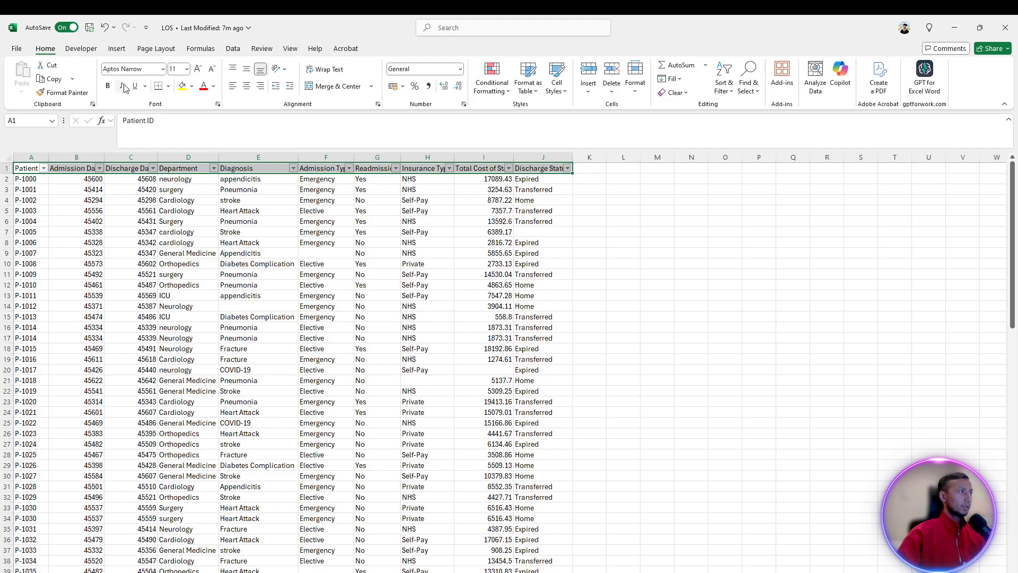
pyautogui.click(107, 86)
pyautogui.click(657, 254)
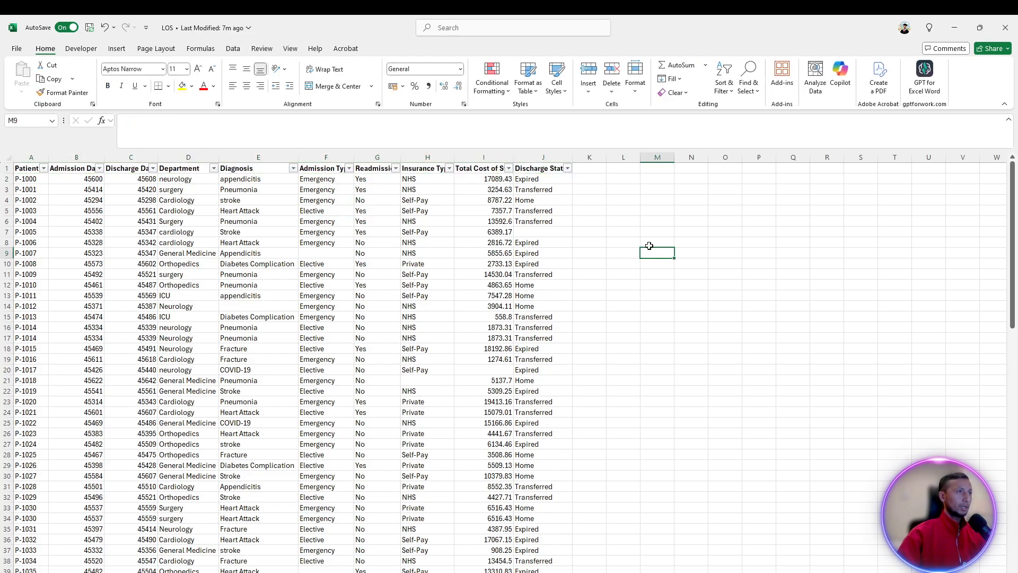
pyautogui.click(8, 157)
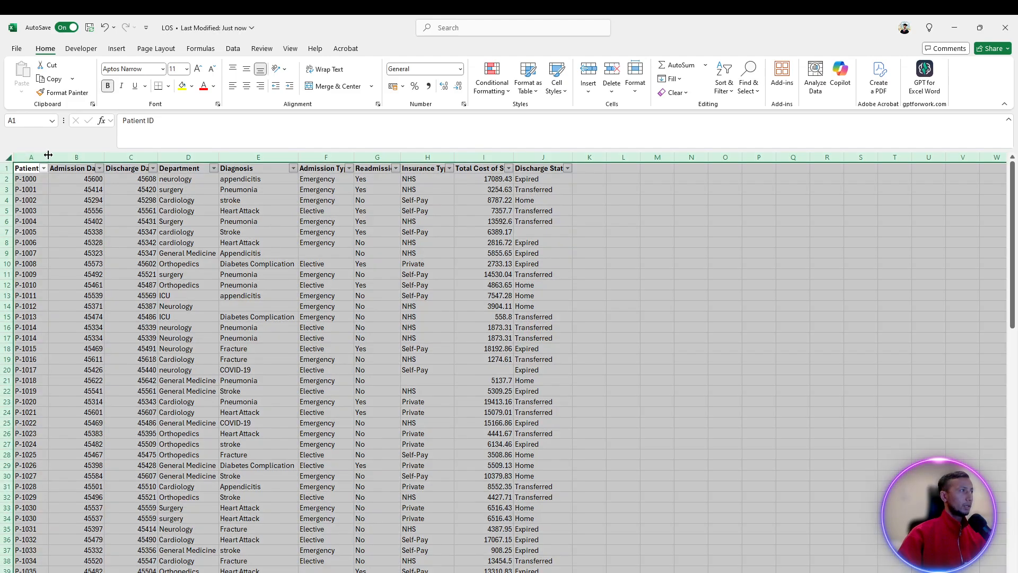
pyautogui.doubleClick(49, 157)
pyautogui.click(513, 282)
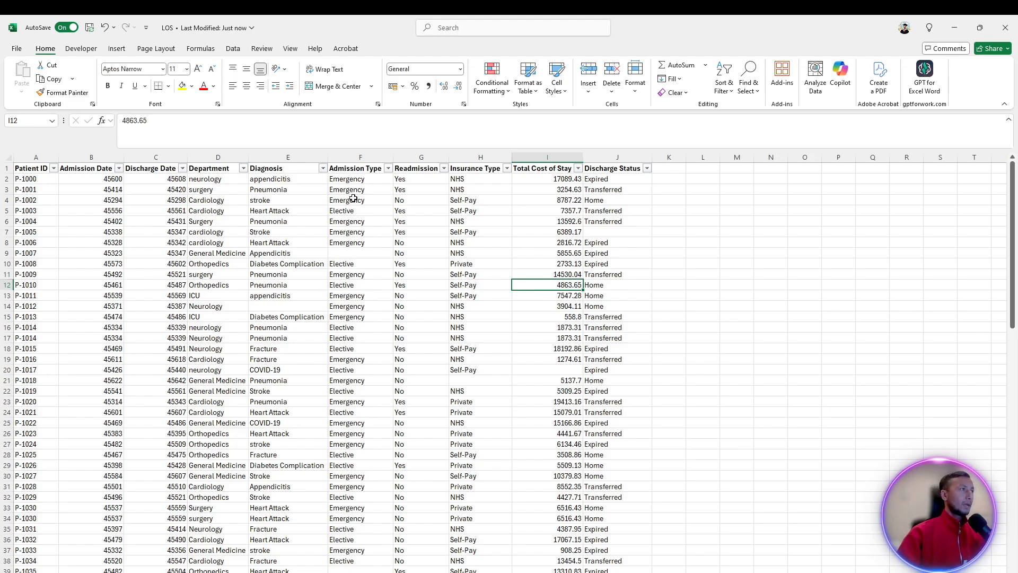
# - Format the Admission Date column as Short Date
pyautogui.click(97, 168)
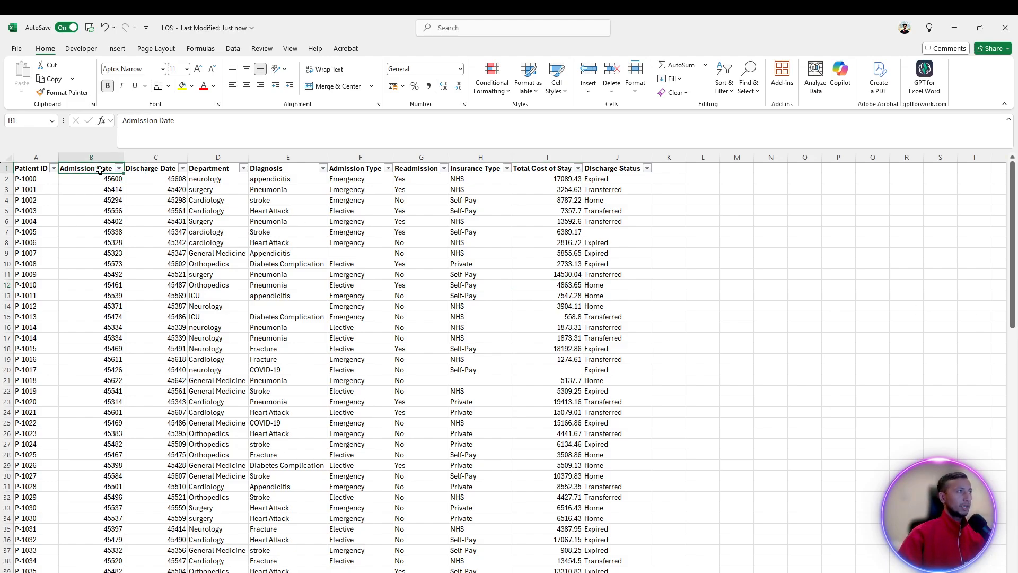
pyautogui.click(155, 169)
pyautogui.click(164, 212)
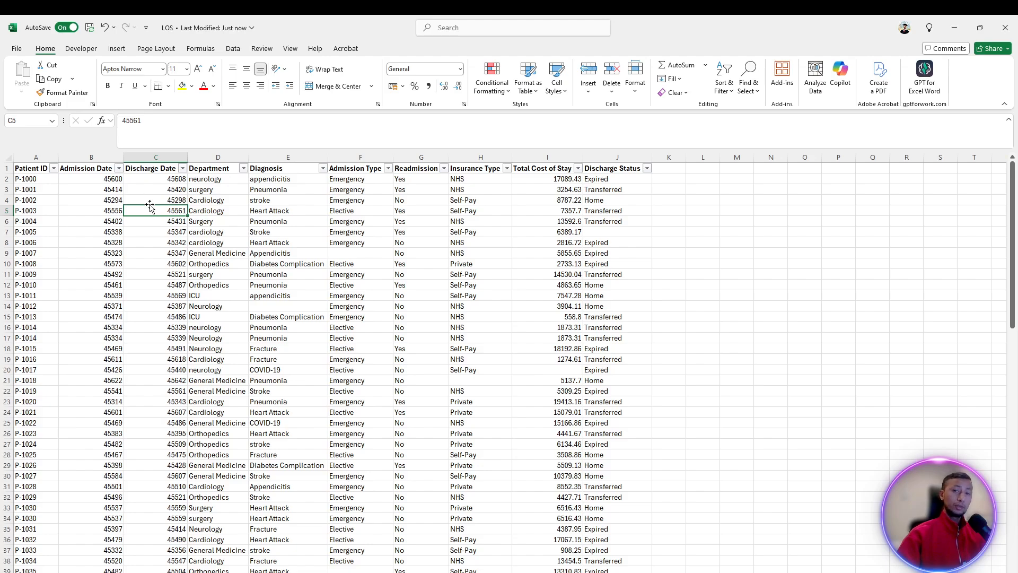
pyautogui.click(90, 168)
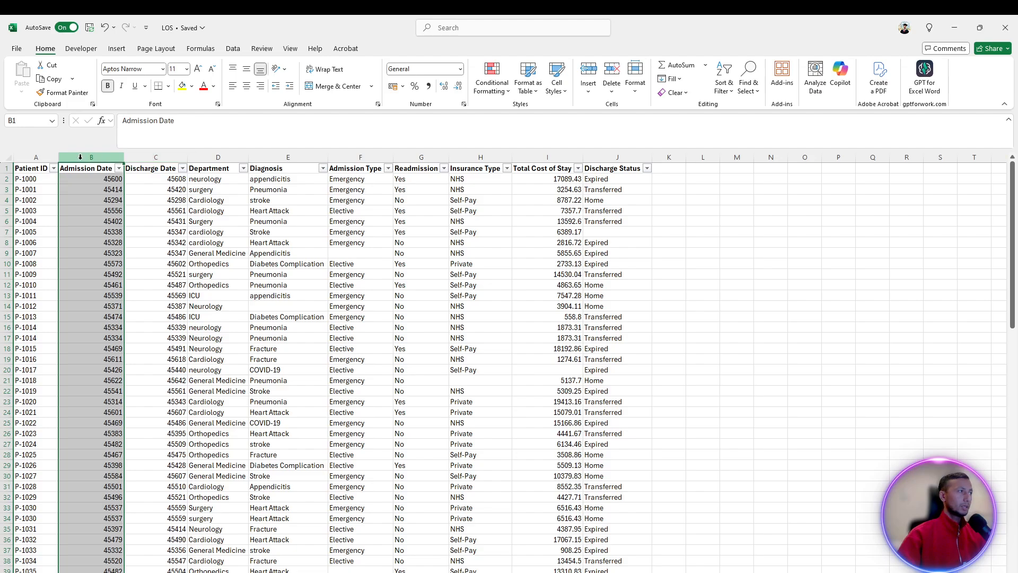
pyautogui.click(460, 69)
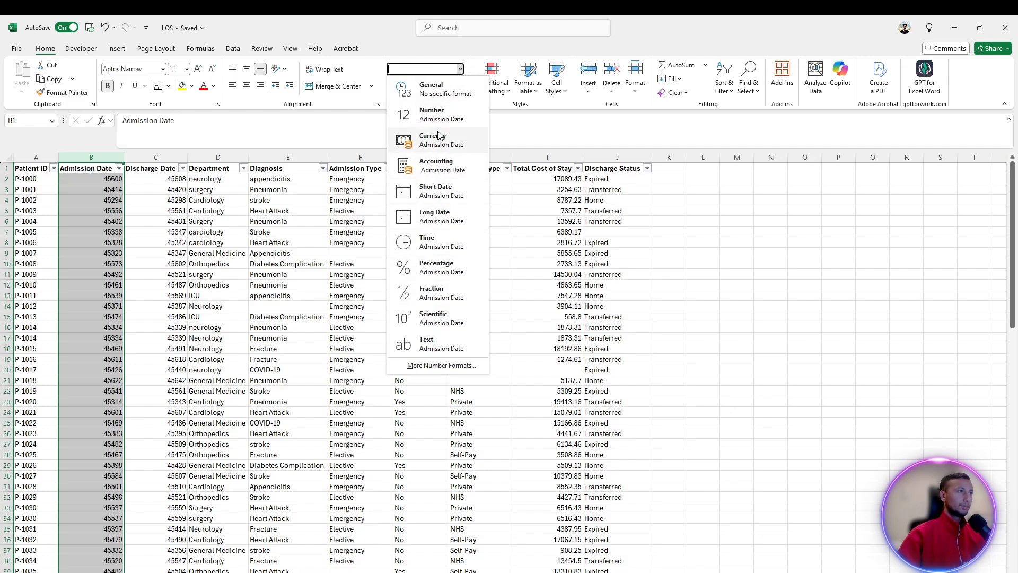
pyautogui.click(450, 195)
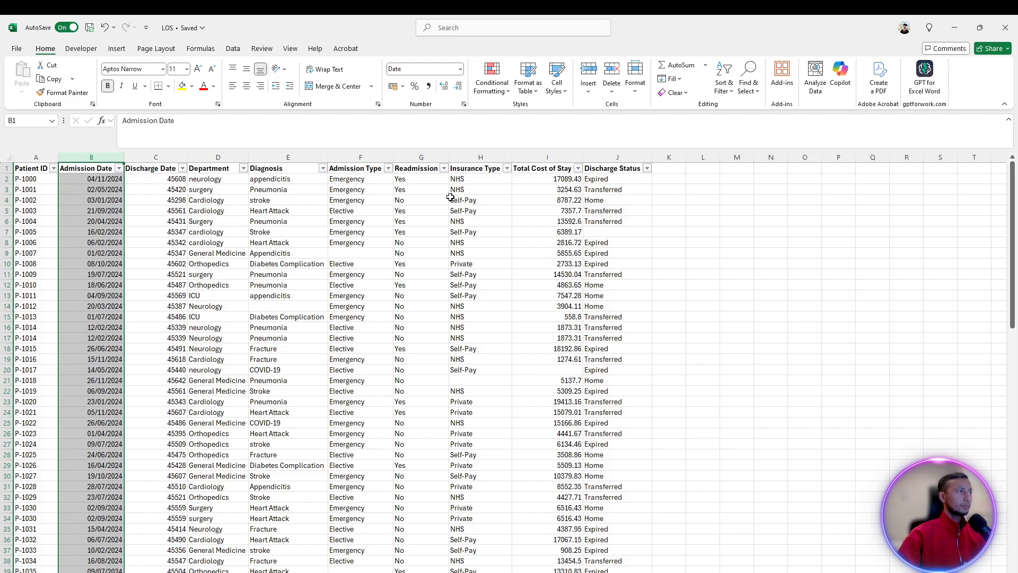
# - Format the Discharge Date column with the Date number category
pyautogui.click(157, 155)
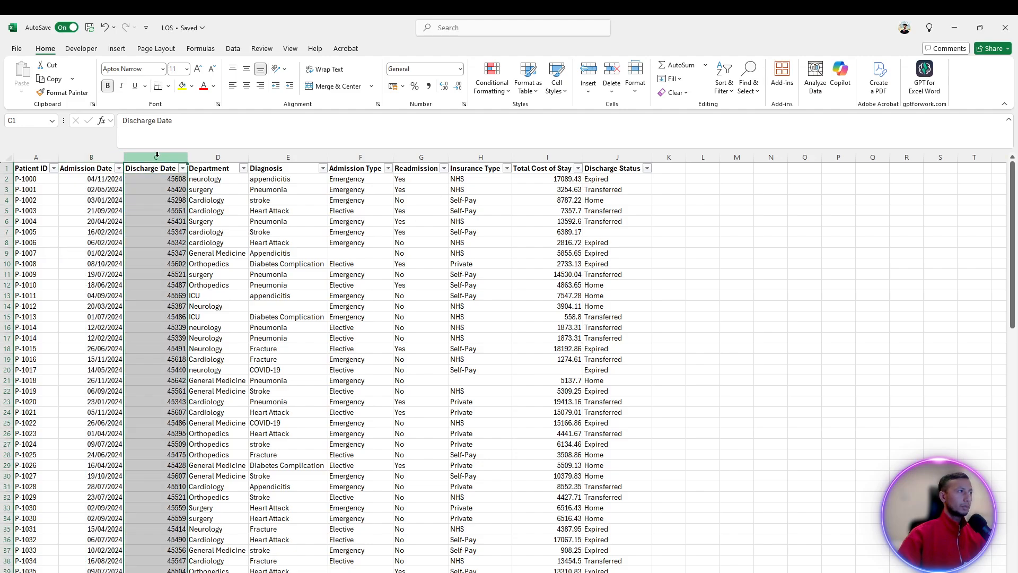
pyautogui.click(403, 86)
pyautogui.click(428, 148)
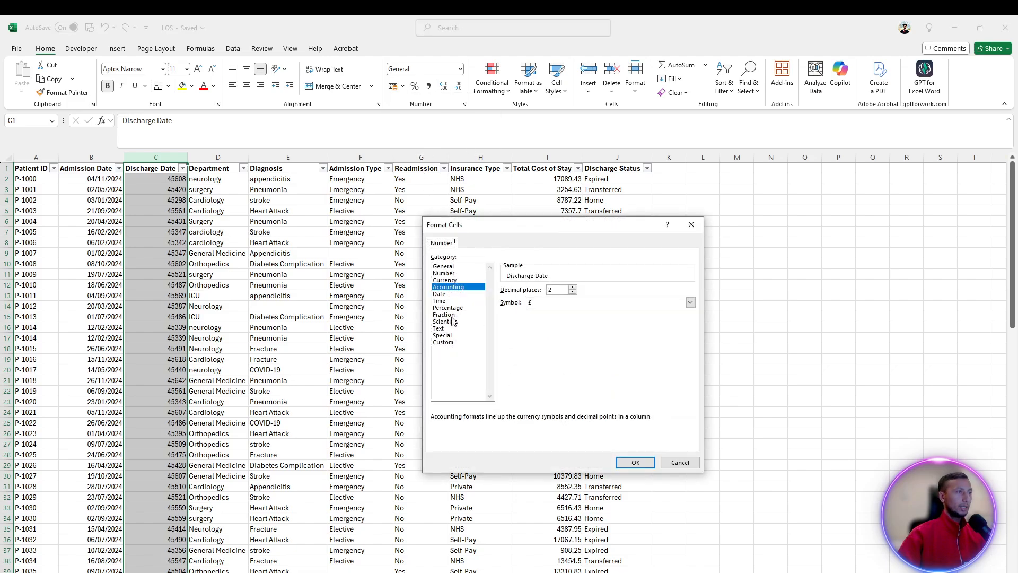
pyautogui.click(440, 293)
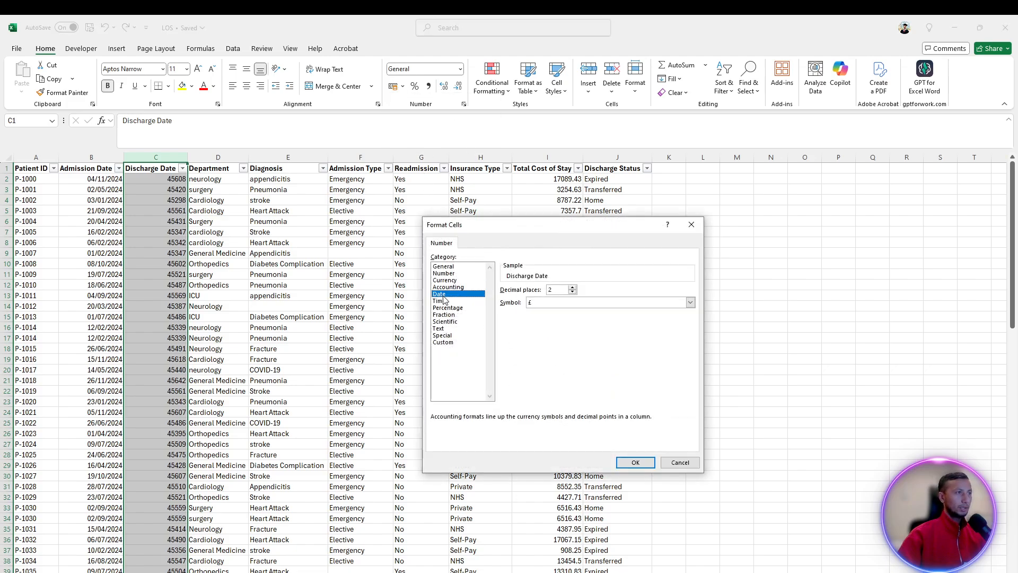
pyautogui.click(635, 463)
pyautogui.click(303, 274)
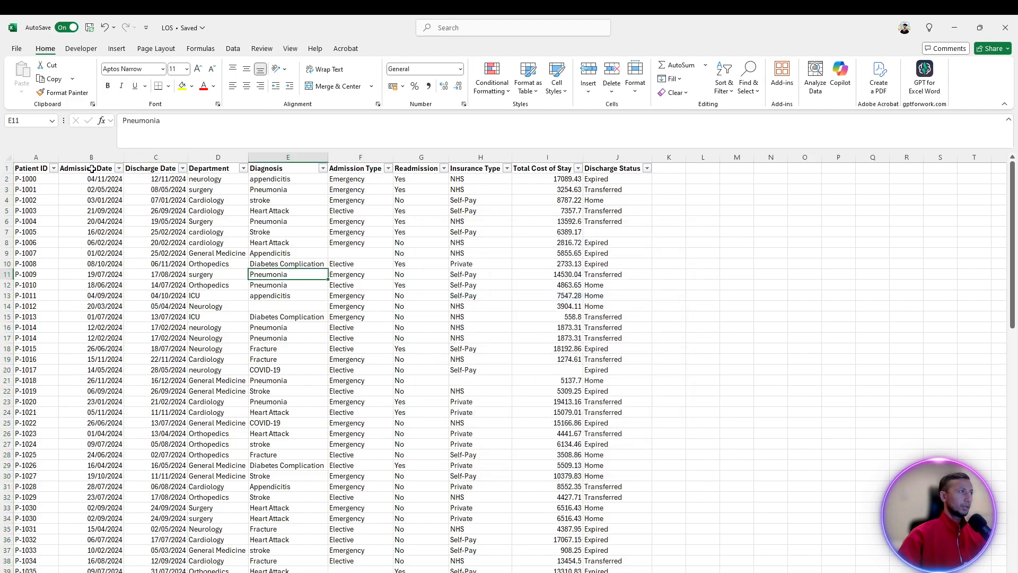
pyautogui.click(169, 189)
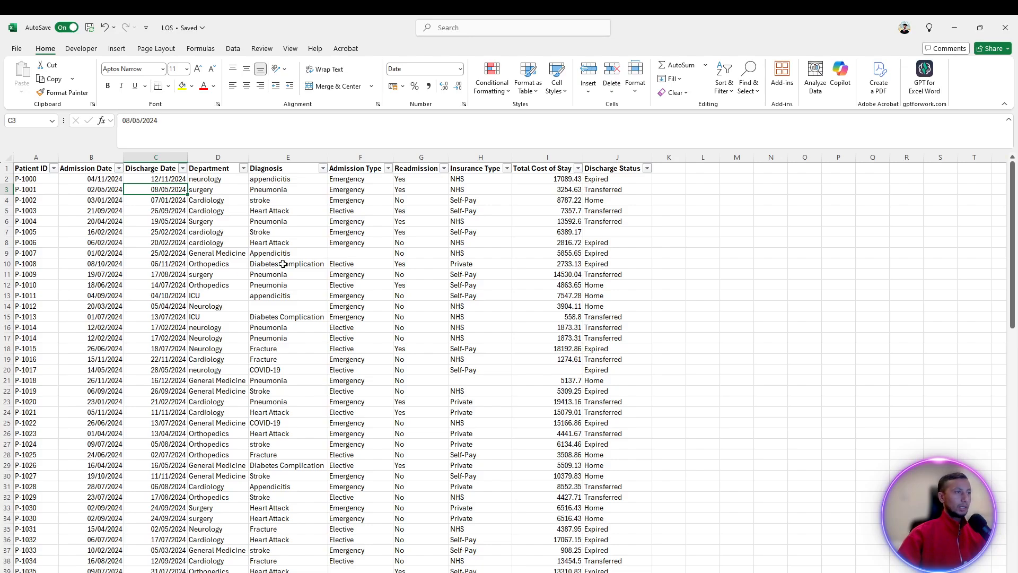
# - Reread the 15-day stay question in the EXCEL PRACTICE Word document and add the header LOS in cell K1 of the Excel dataset
pyautogui.hotkey('alt', 'Tab')
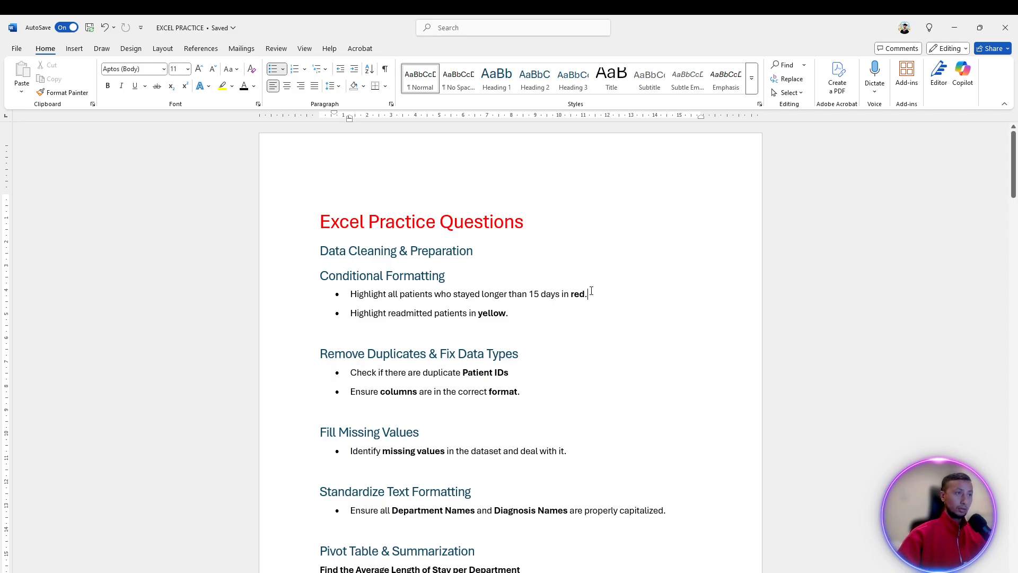
pyautogui.hotkey('alt', 'Tab')
pyautogui.click(680, 158)
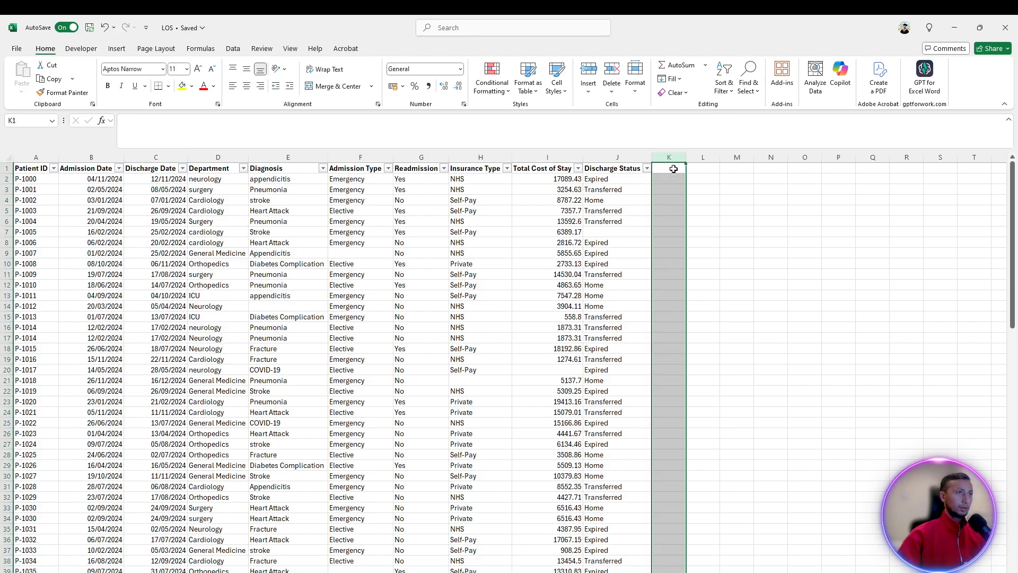
pyautogui.click(673, 169)
pyautogui.write('LOS')
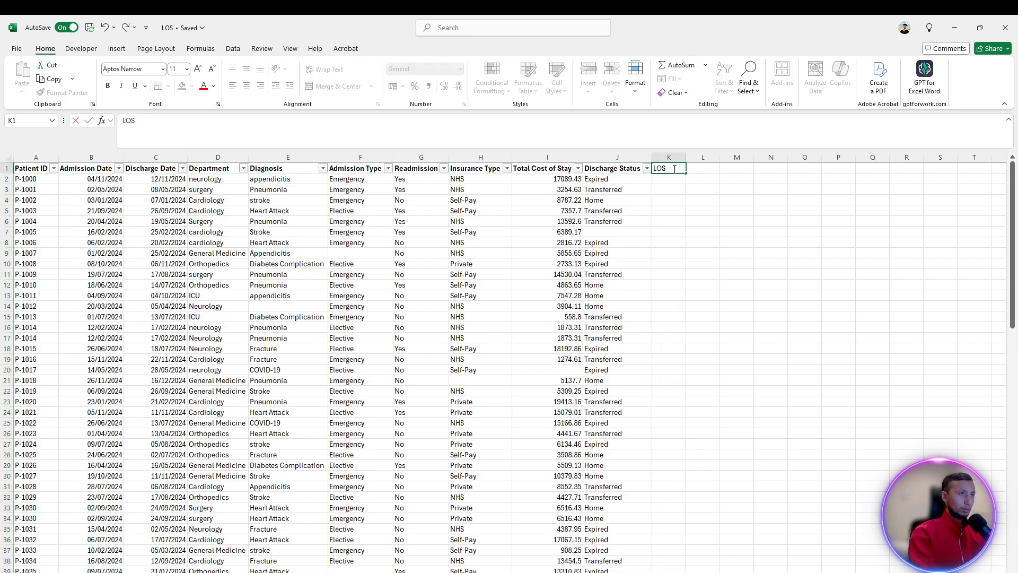
pyautogui.press('Return')
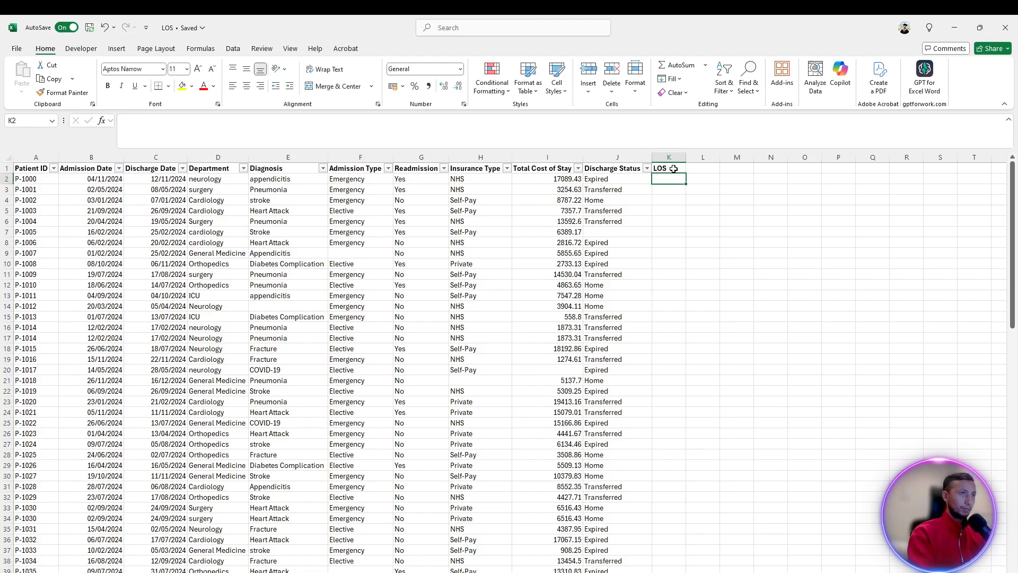
# - Calculate the first patient's length of stay in K2 as discharge date minus admission date with =C2-B2
pyautogui.write('=')
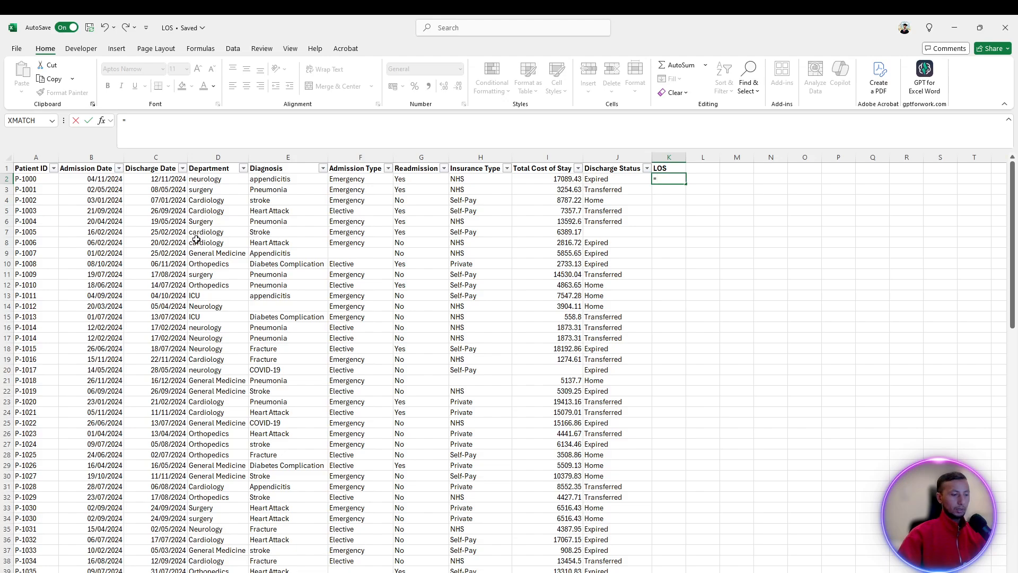
pyautogui.click(165, 180)
pyautogui.write('-')
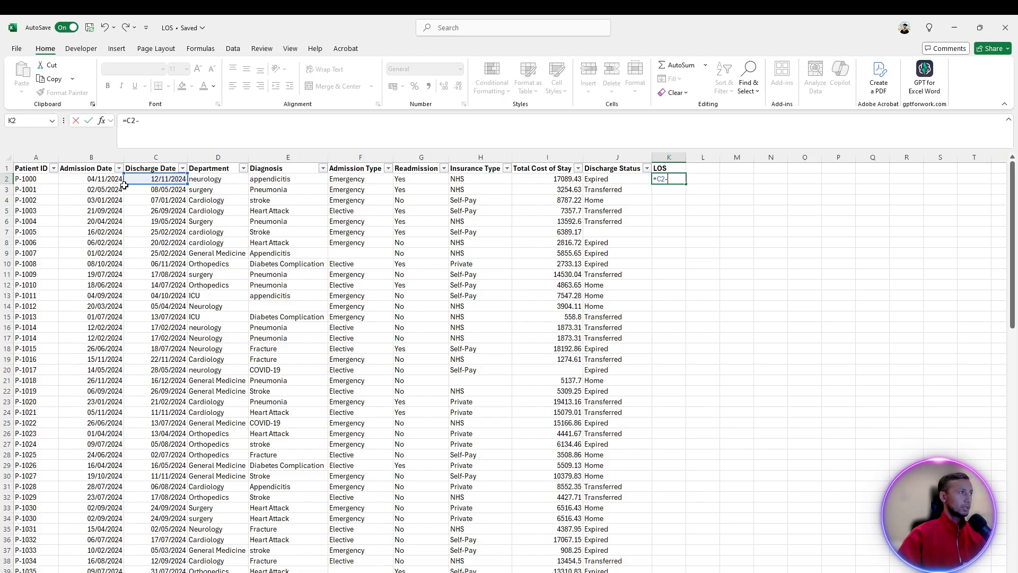
pyautogui.click(95, 179)
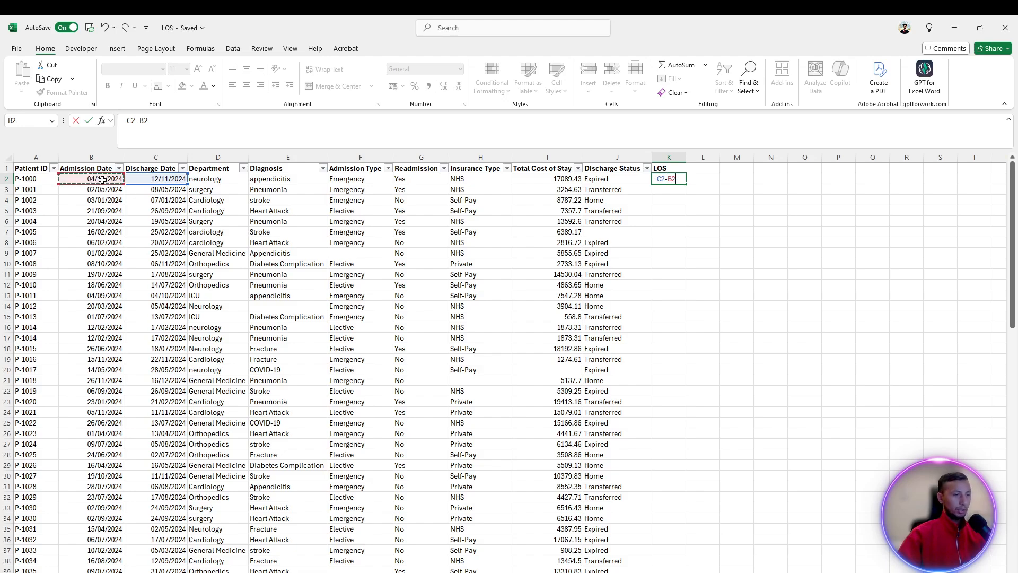
pyautogui.press('Return')
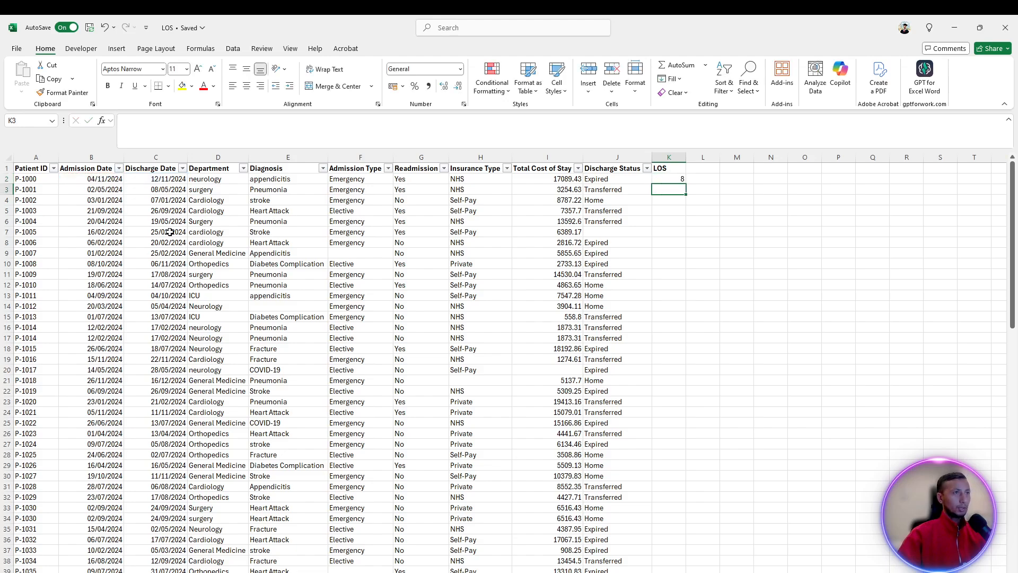
# - Fill the length-of-stay formula from K2 down to the last patient row, K107, and check the filled column
pyautogui.click(677, 182)
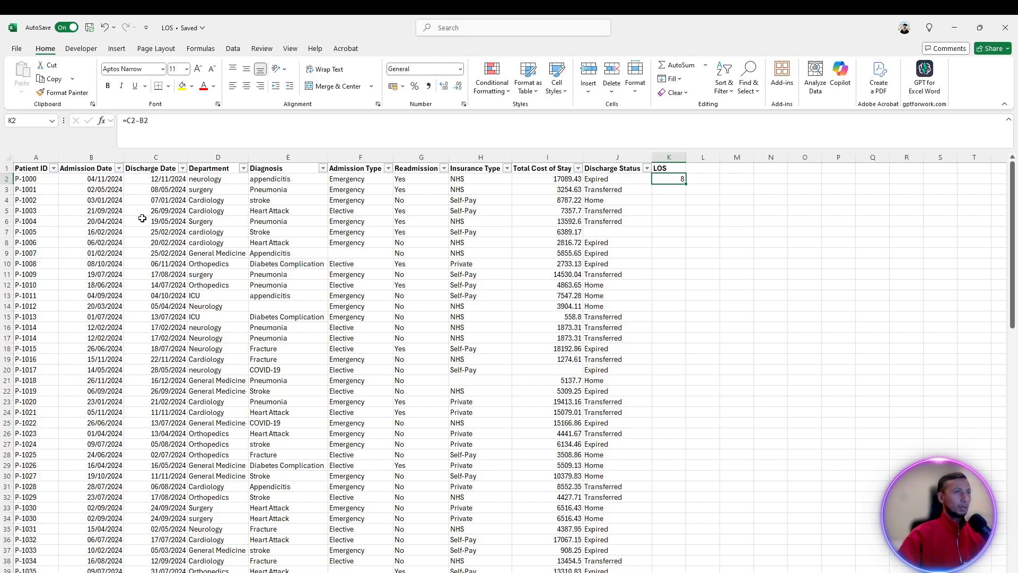
pyautogui.doubleClick(686, 184)
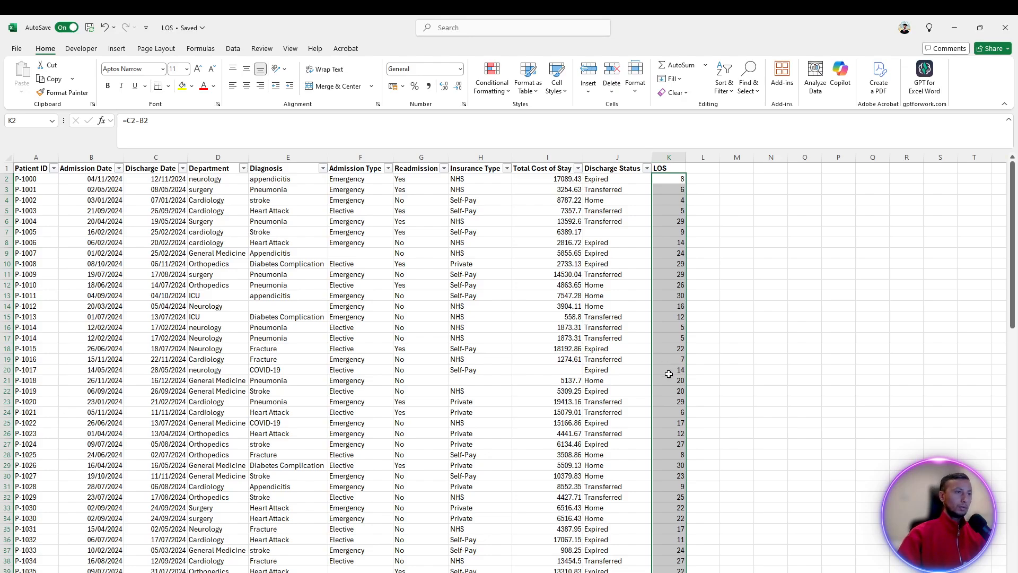
pyautogui.scroll(-15, 668, 371)
pyautogui.scroll(-8, 668, 404)
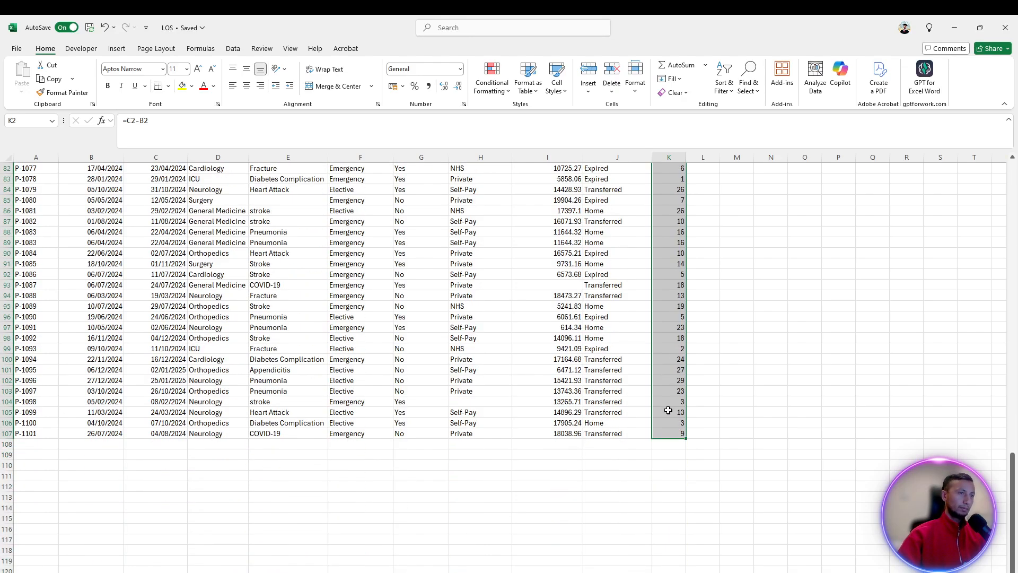
pyautogui.scroll(11, 669, 404)
pyautogui.scroll(12, 678, 395)
pyautogui.click(721, 324)
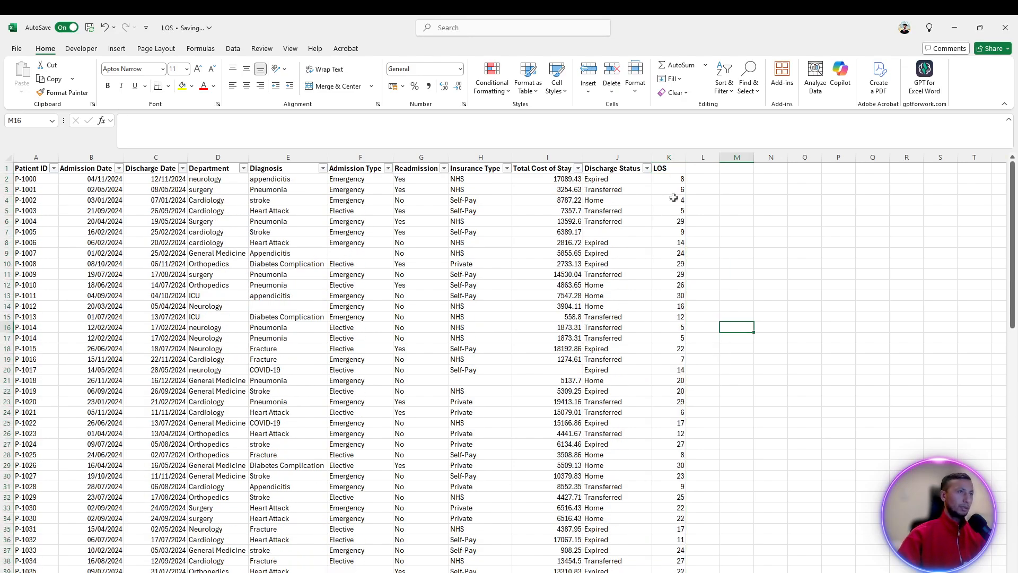
# - Apply a Greater Than conditional formatting rule to K2:K107 for values above 15, using Light Red Fill with Dark Red Text
pyautogui.click(668, 155)
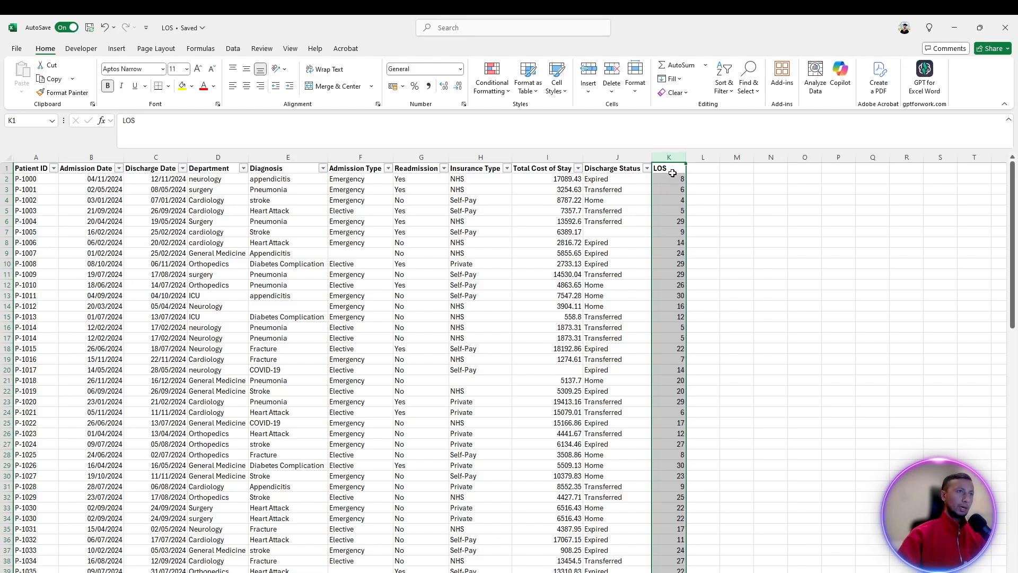
pyautogui.click(673, 177)
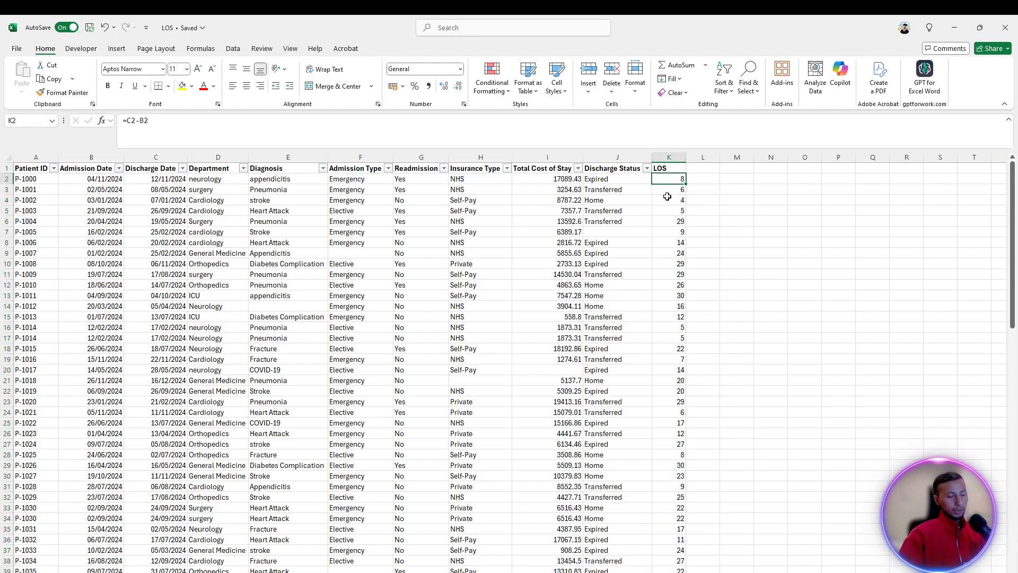
pyautogui.scroll(-20, 664, 198)
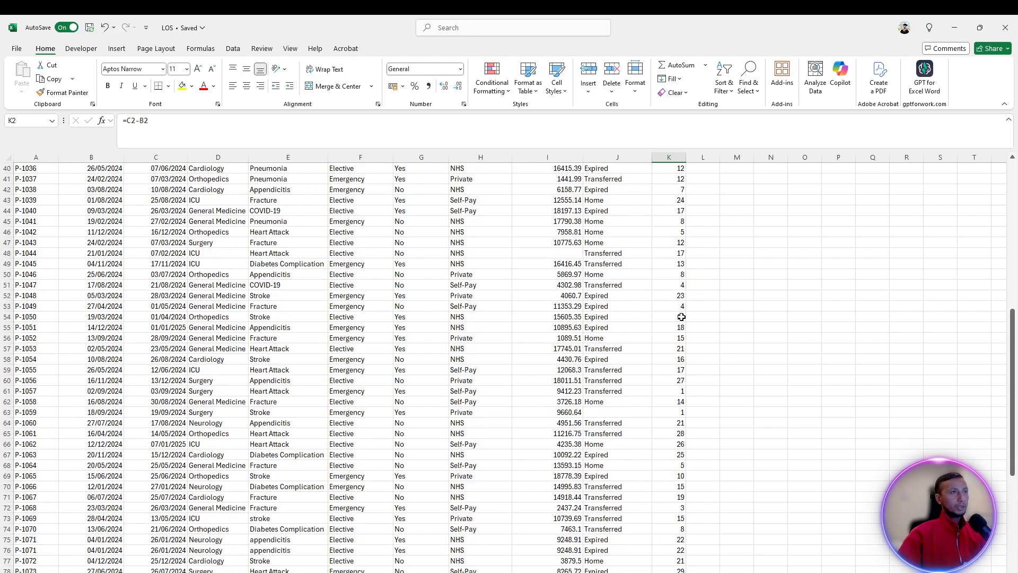
pyautogui.scroll(-4, 664, 322)
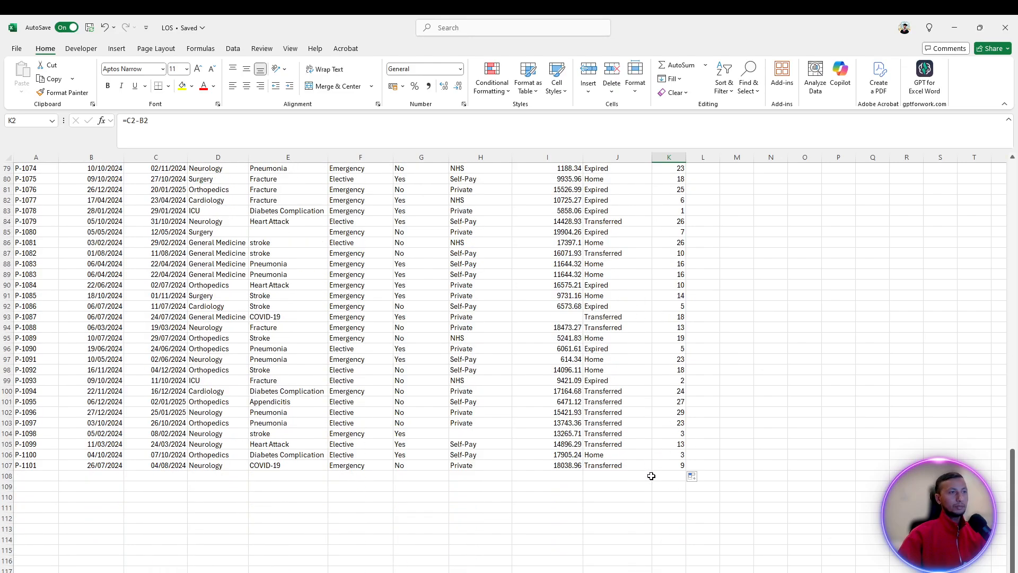
pyautogui.keyDown('shift'); pyautogui.click(671, 466); pyautogui.keyUp('shift')
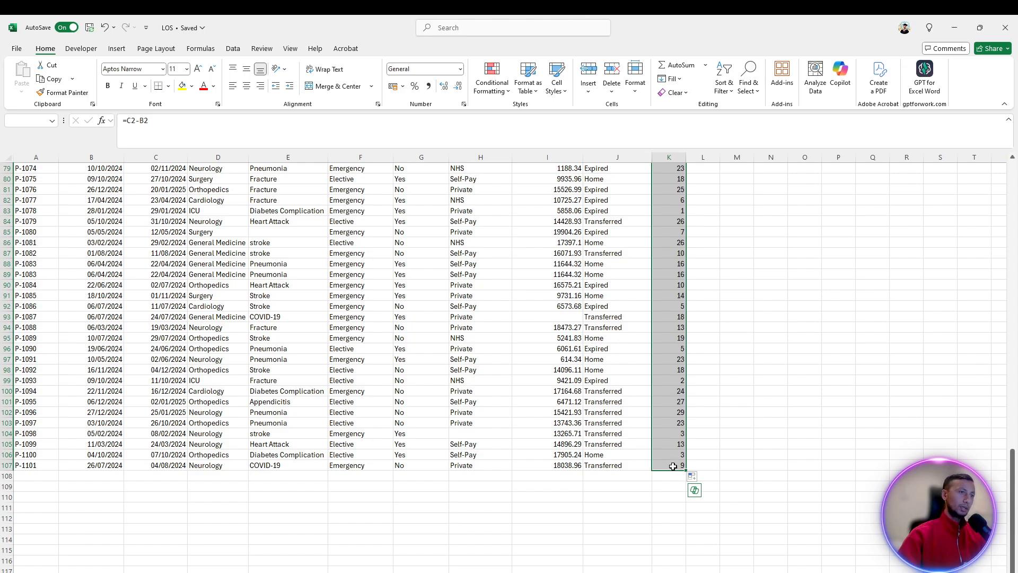
pyautogui.scroll(16, 673, 461)
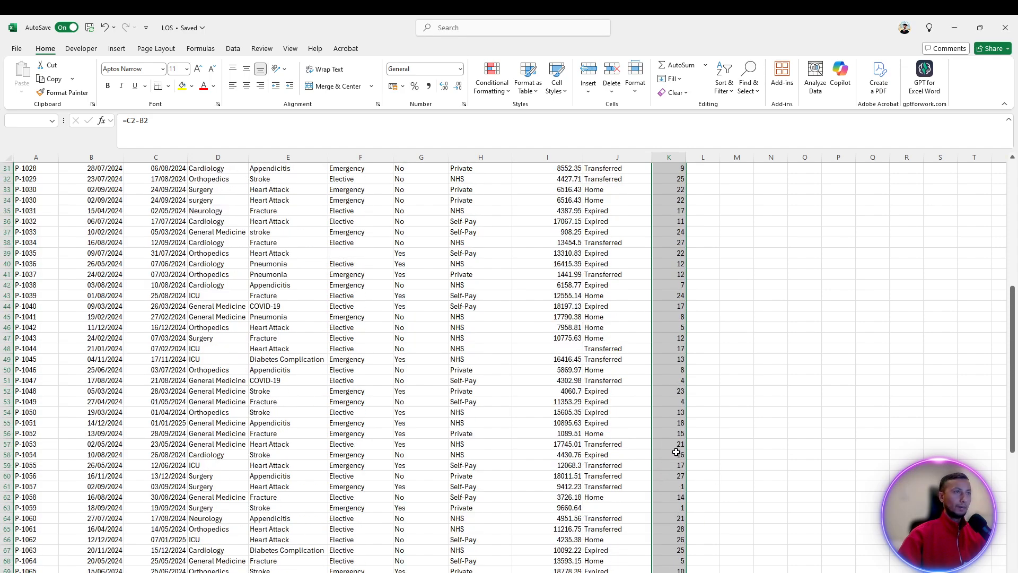
pyautogui.scroll(10, 676, 452)
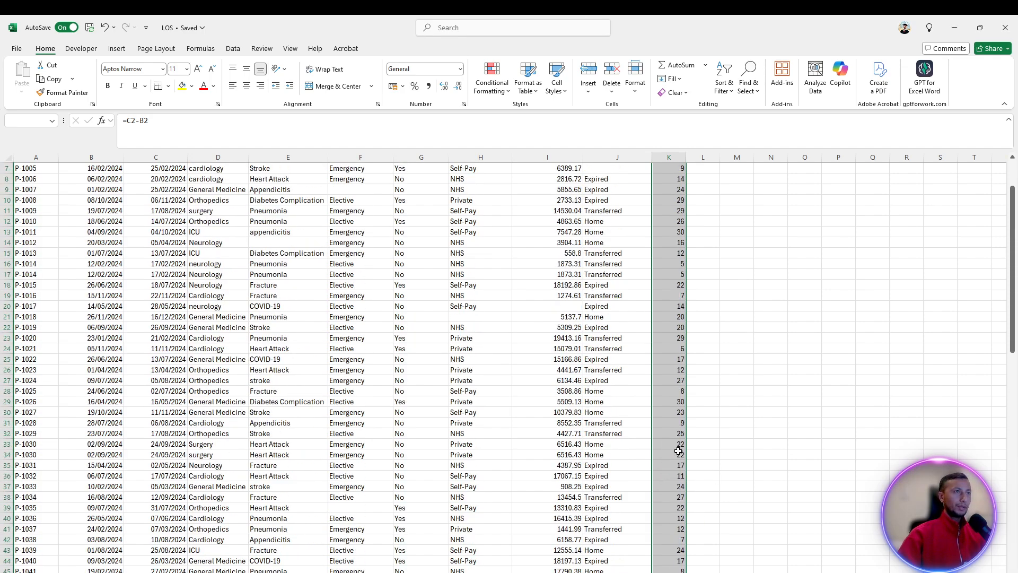
pyautogui.click(494, 85)
pyautogui.moveTo(530, 113)
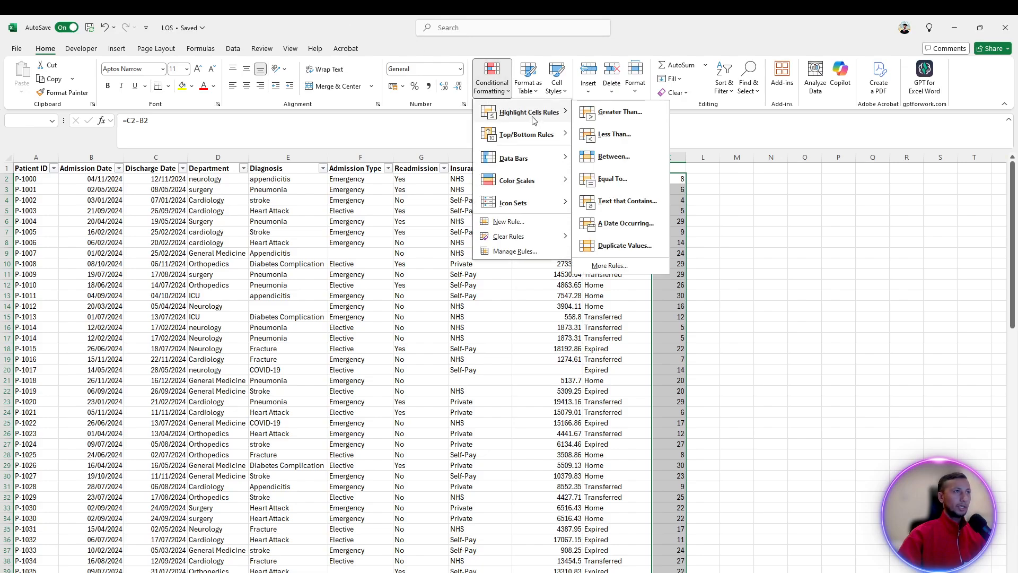
pyautogui.click(617, 115)
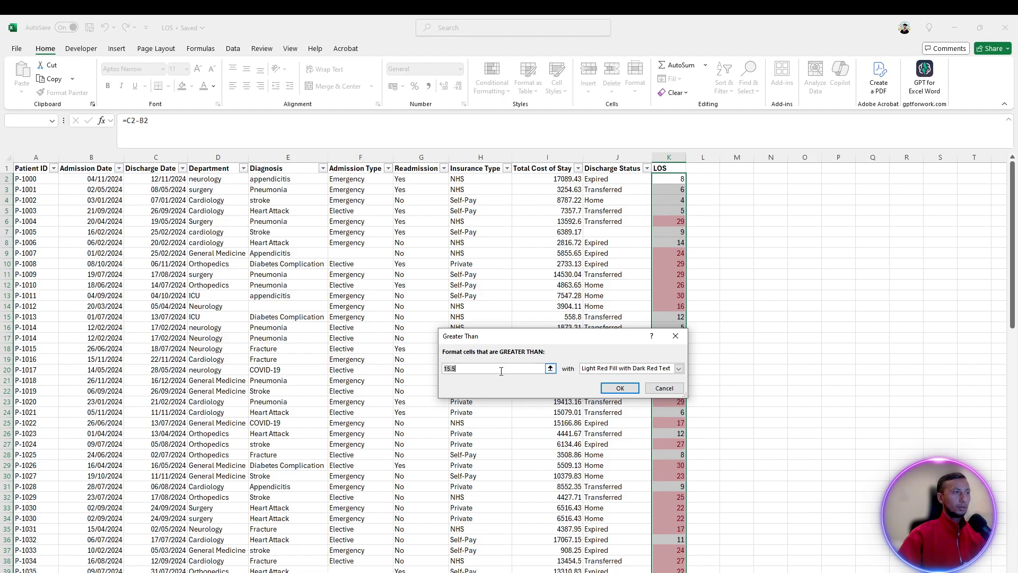
pyautogui.press('BackSpace')
pyautogui.press('BackSpace')
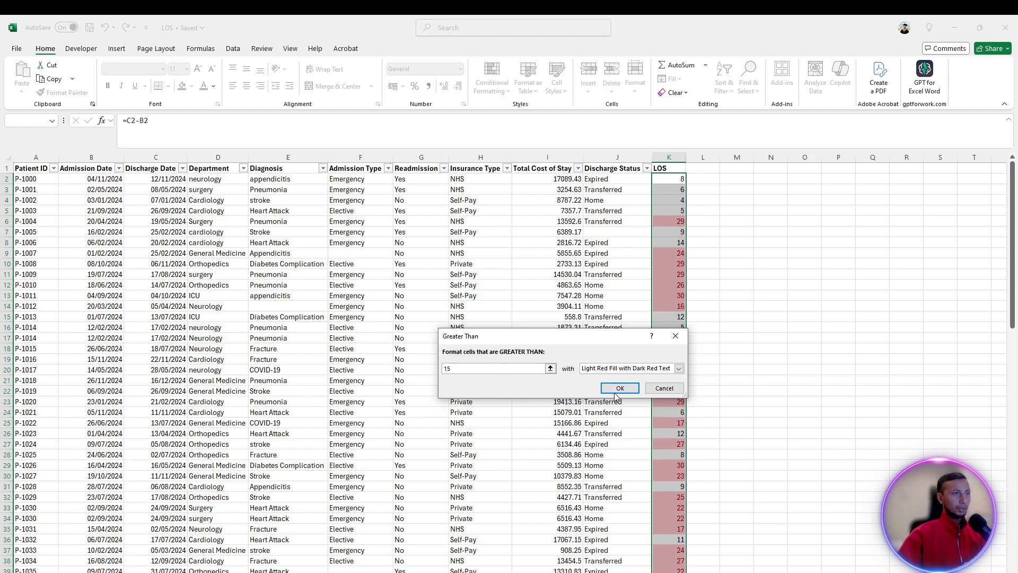
pyautogui.click(609, 369)
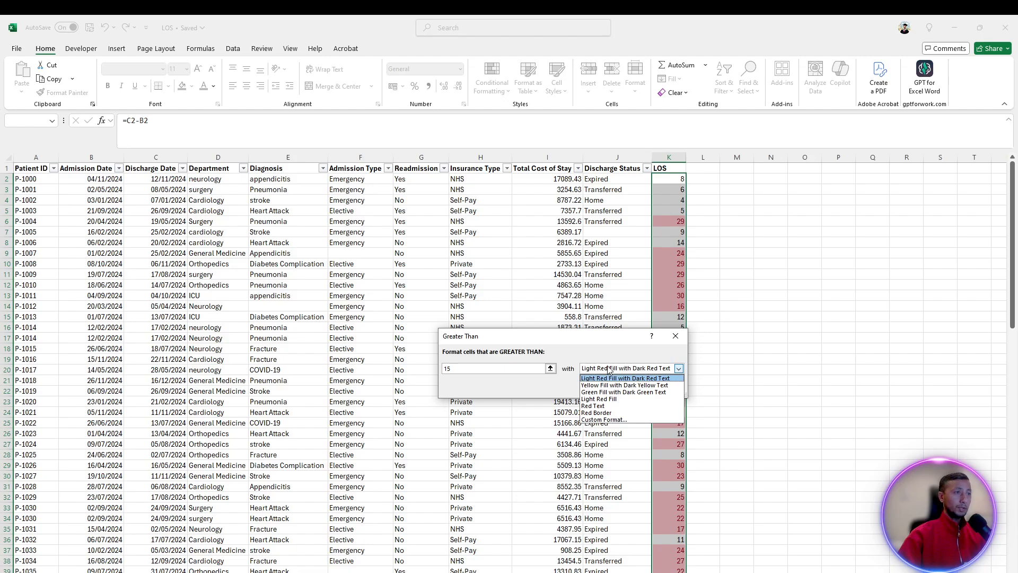
pyautogui.click(610, 378)
pyautogui.click(619, 388)
# - Review the red highlighting throughout the LOS column and inspect a few of the highlighted stays
pyautogui.click(843, 339)
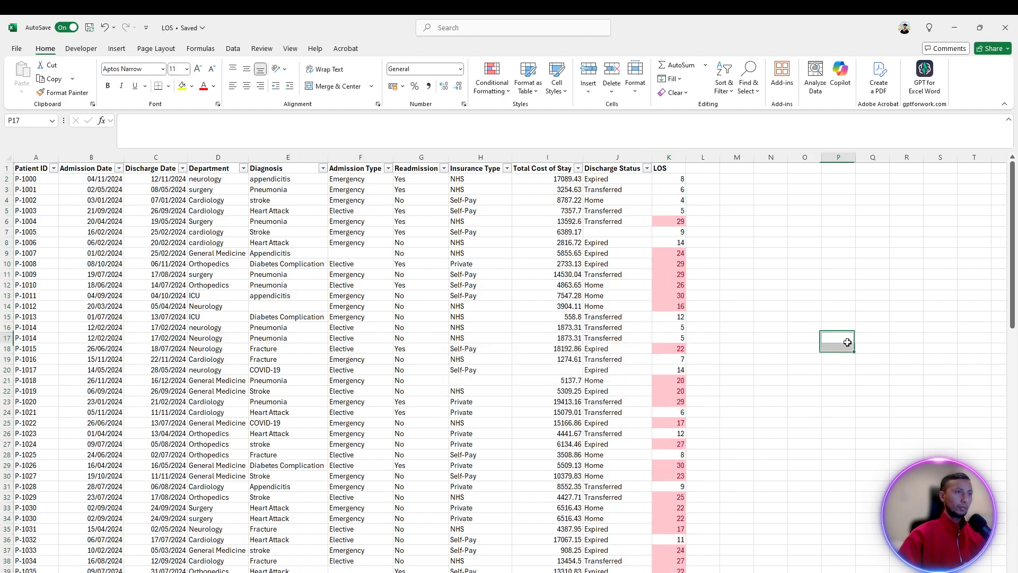
pyautogui.scroll(-8, 705, 342)
pyautogui.scroll(-14, 709, 352)
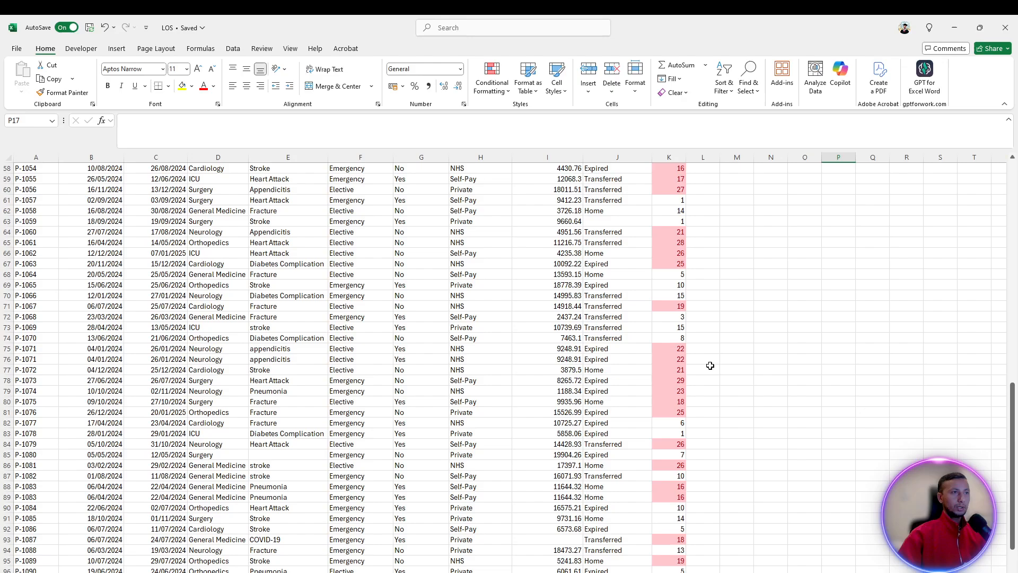
pyautogui.scroll(20, 707, 361)
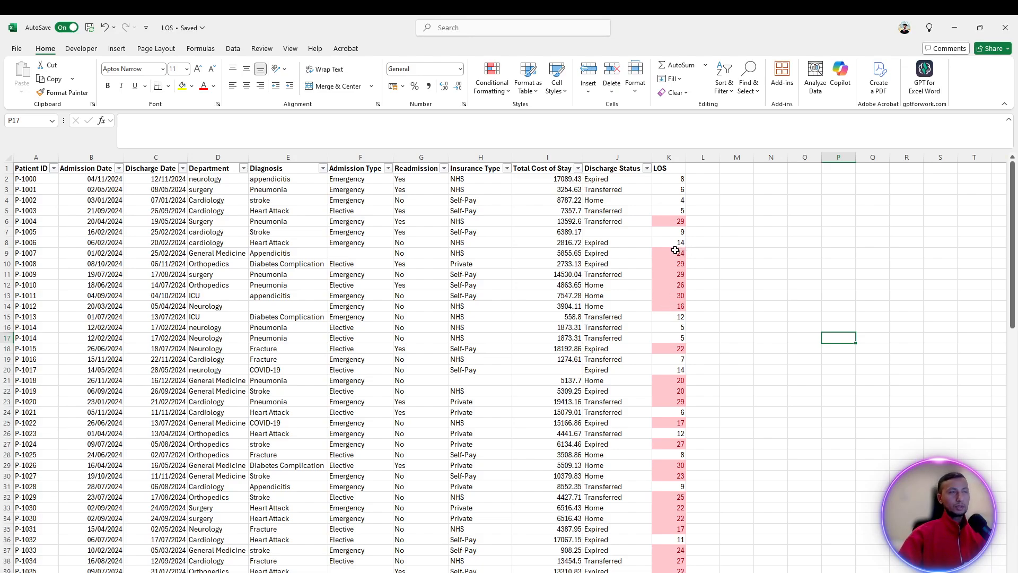
pyautogui.click(517, 222)
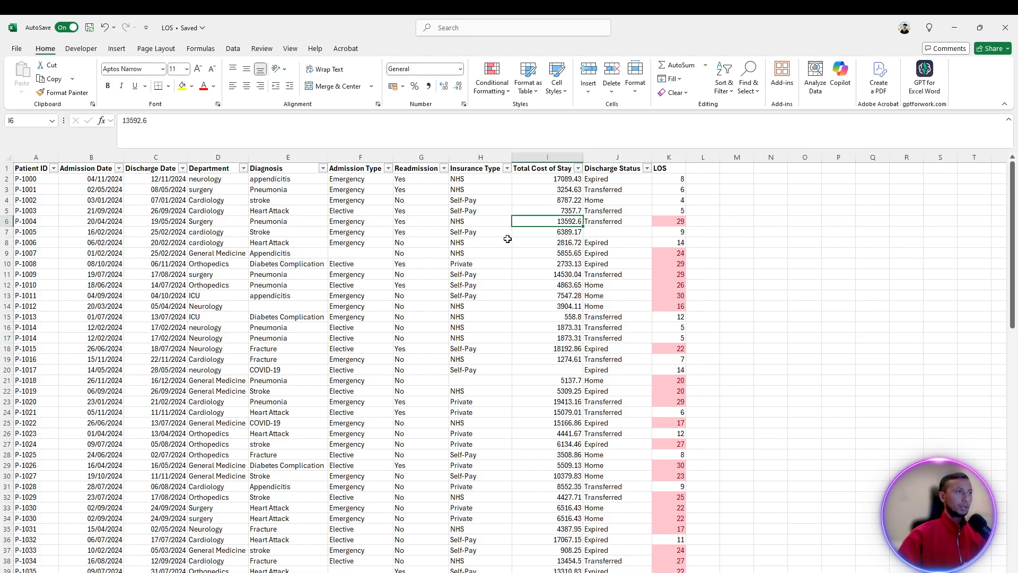
pyautogui.click(660, 224)
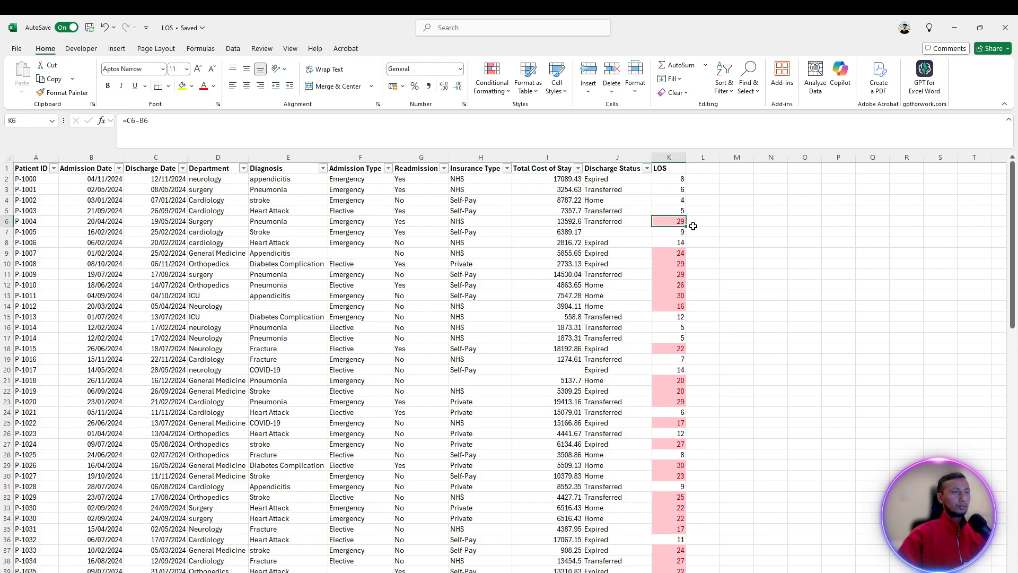
pyautogui.click(679, 262)
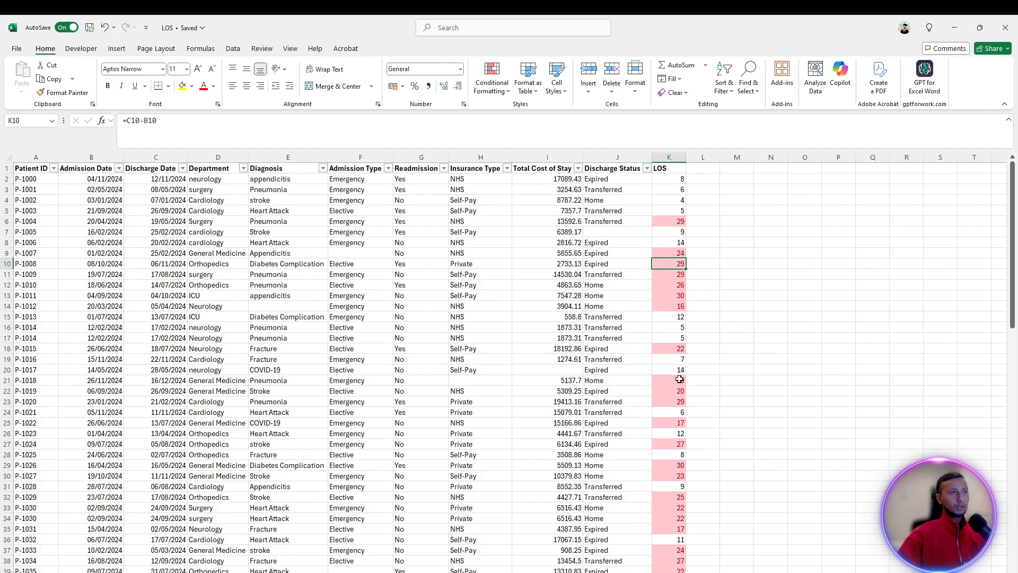
pyautogui.click(721, 338)
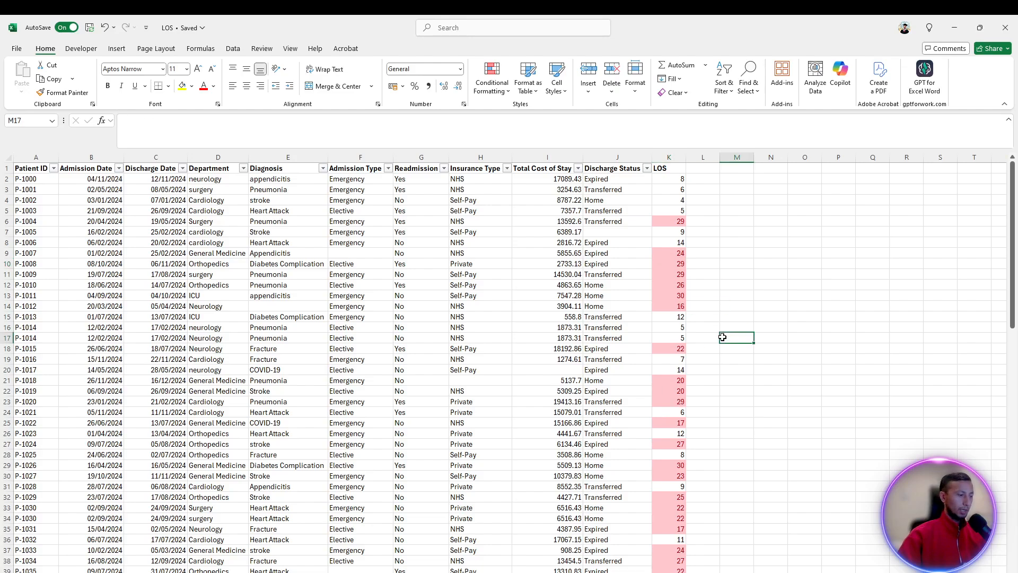
# - Read the readmitted patients question in the Word document and check the distinct values of the Readmission column in Excel
pyautogui.hotkey('alt', 'Tab')
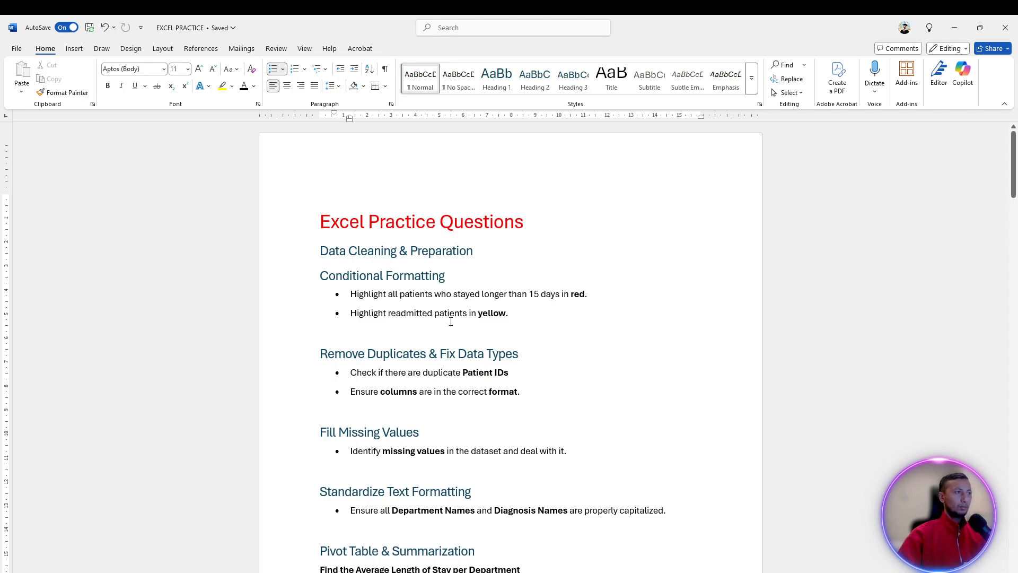
pyautogui.hotkey('alt', 'Tab')
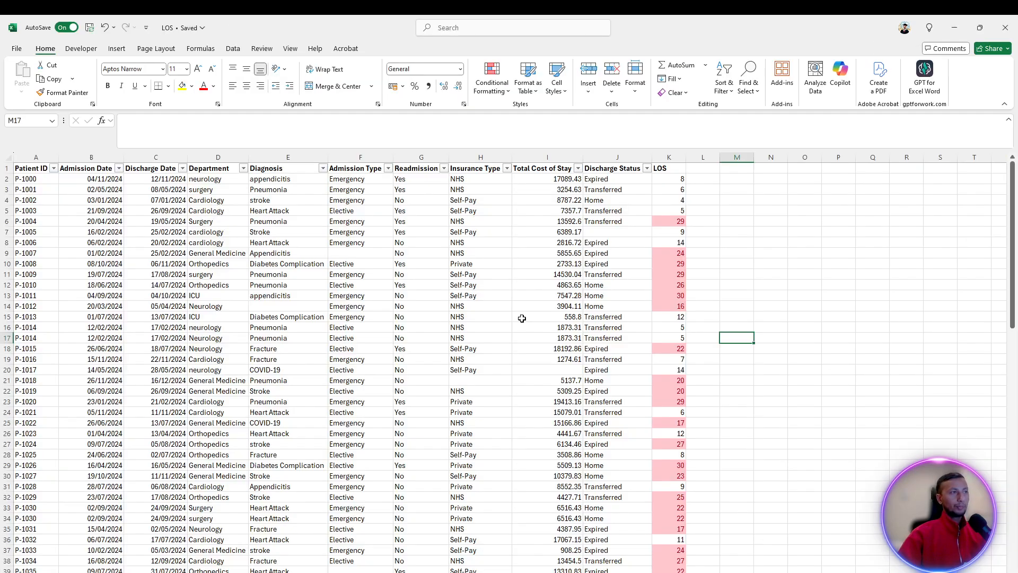
pyautogui.click(419, 157)
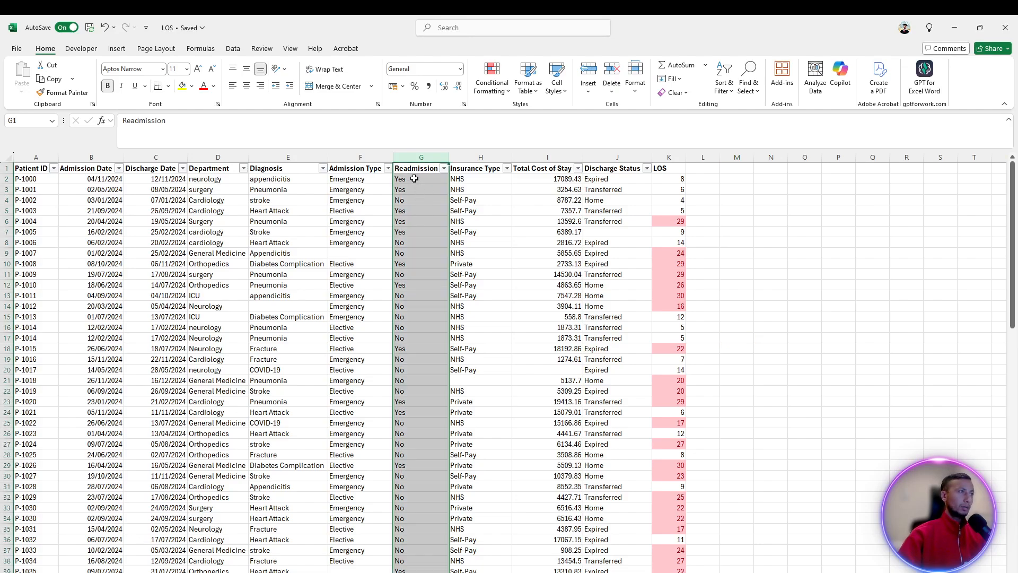
pyautogui.click(444, 168)
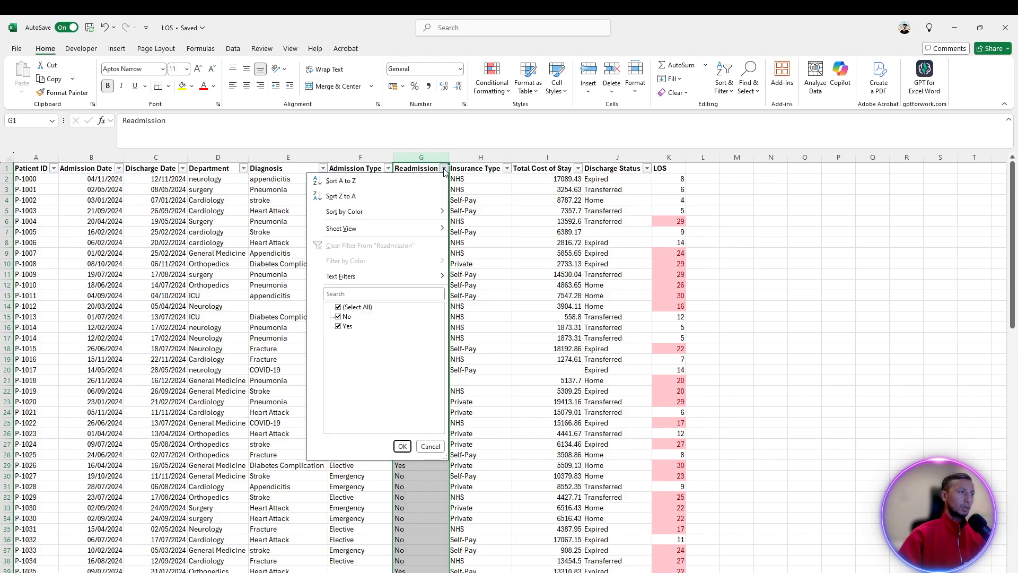
pyautogui.click(444, 169)
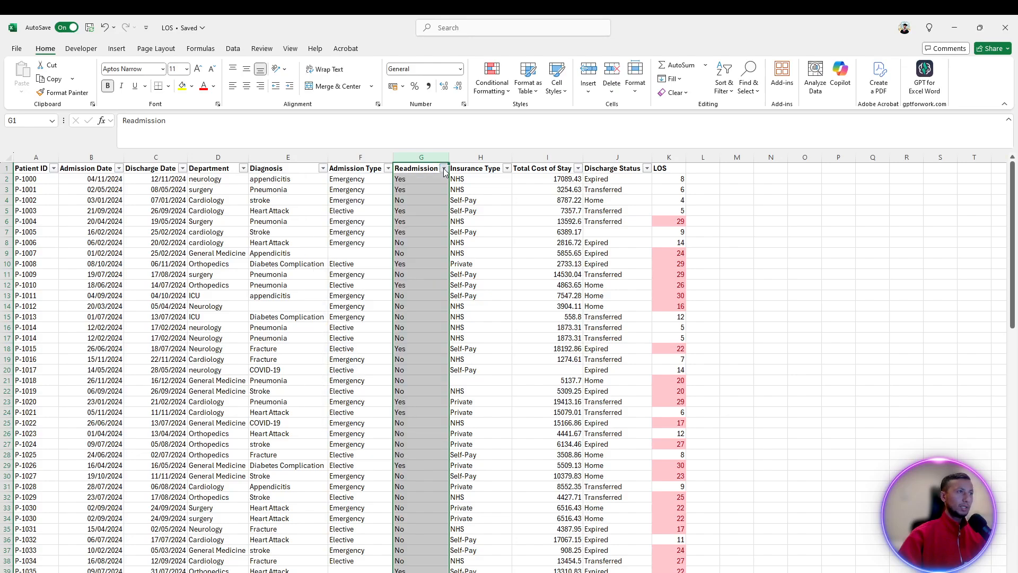
# - Apply an Equal To conditional formatting rule for "Yes" to the Readmission column from G1 down, using Yellow Fill with Dark Yellow Text
pyautogui.click(413, 179)
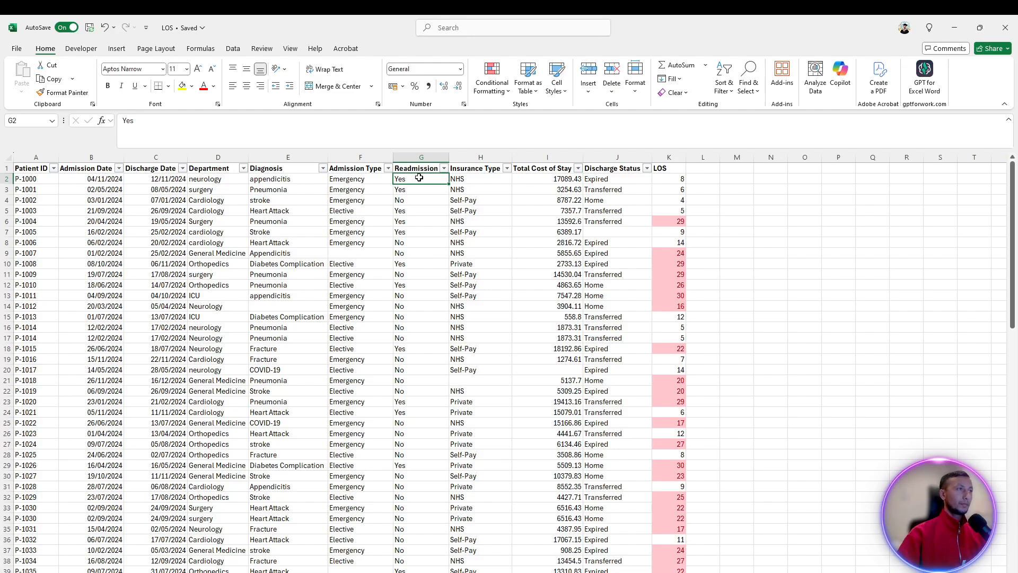
pyautogui.click(432, 167)
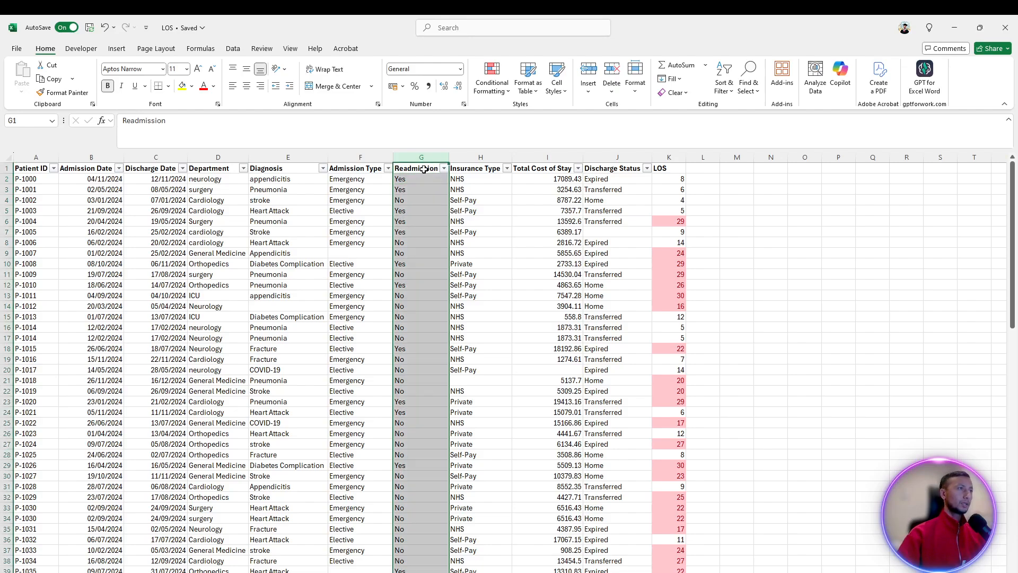
pyautogui.click(423, 170)
pyautogui.click(420, 176)
pyautogui.click(413, 169)
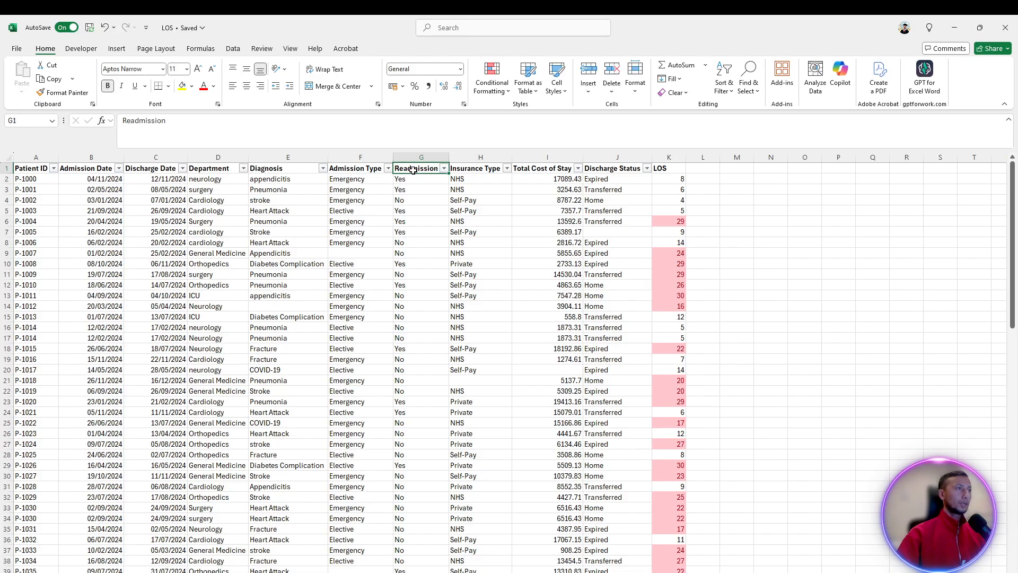
pyautogui.hotkey('ctrl', 'shift', 'Down')
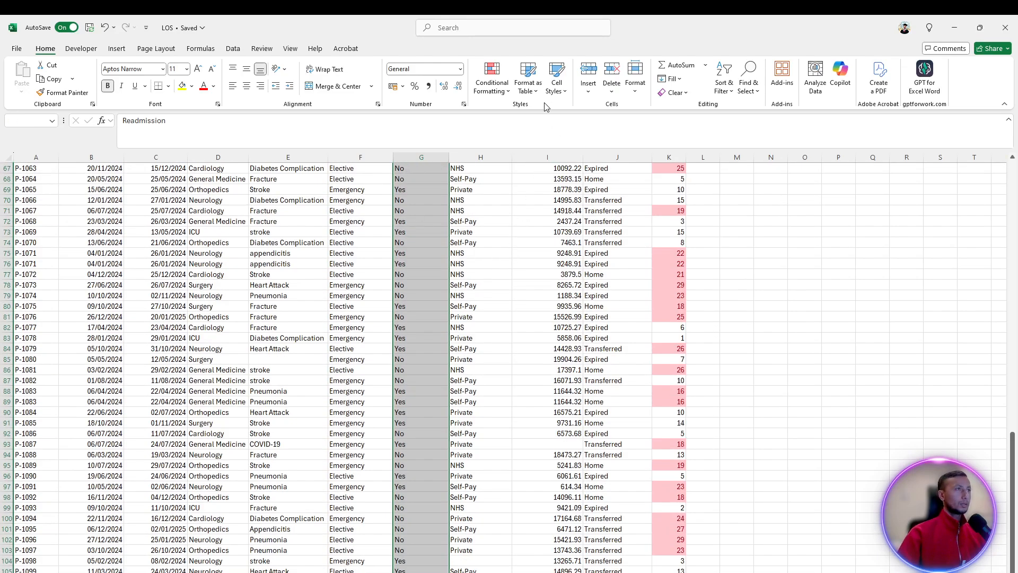
pyautogui.scroll(-2, 413, 530)
pyautogui.scroll(4, 408, 477)
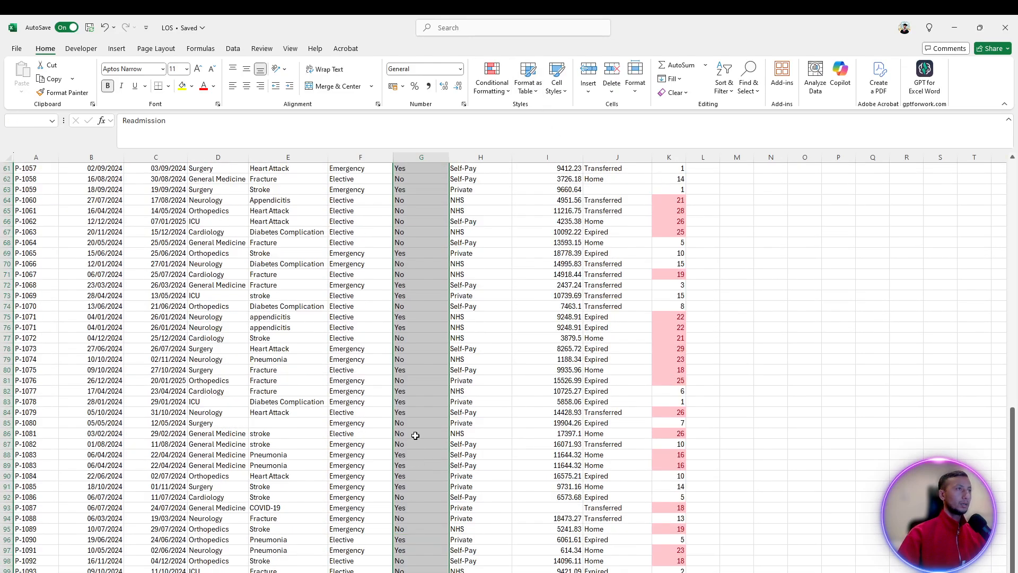
pyautogui.click(485, 77)
pyautogui.moveTo(530, 113)
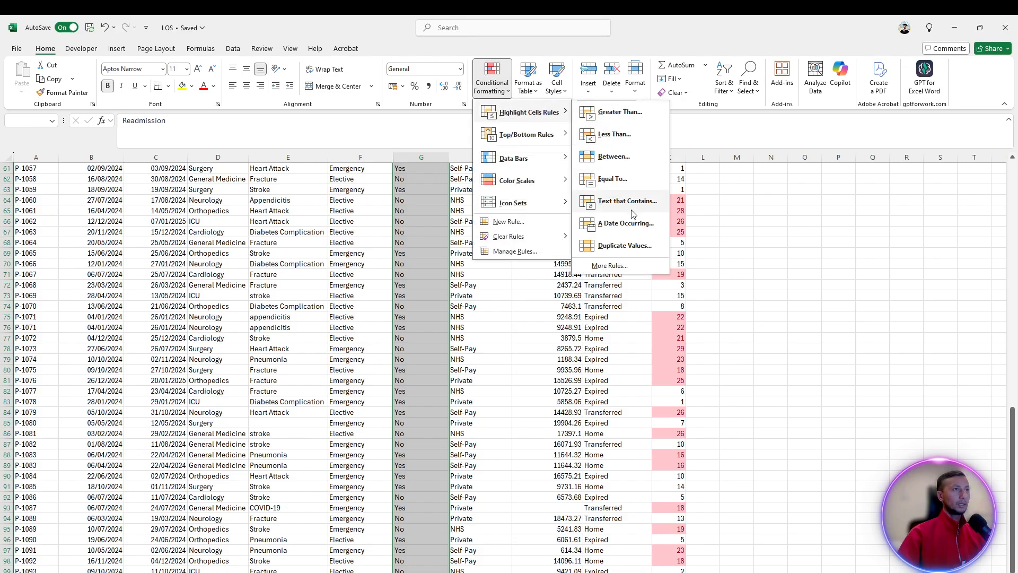
pyautogui.click(612, 179)
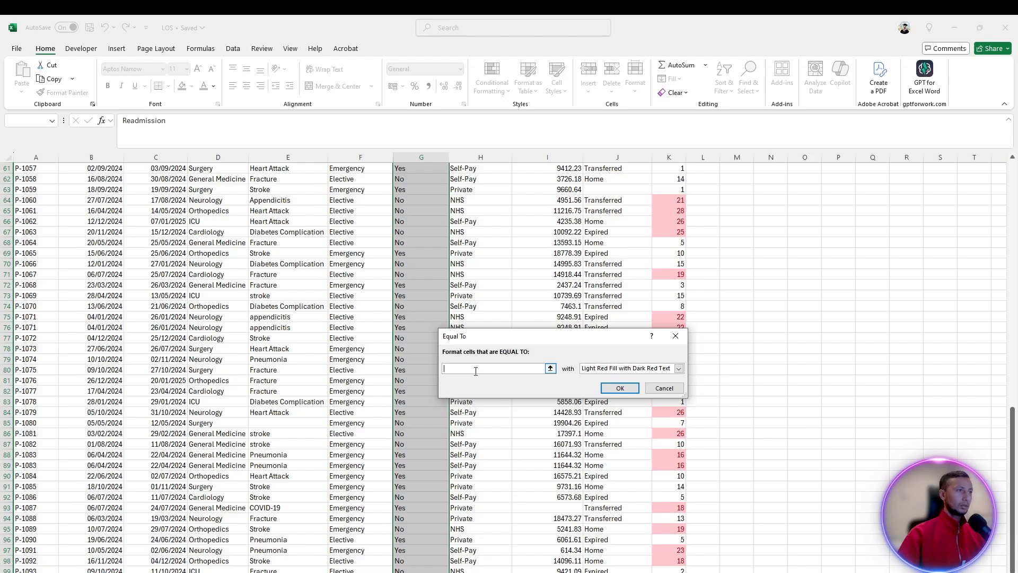
pyautogui.write('Yes')
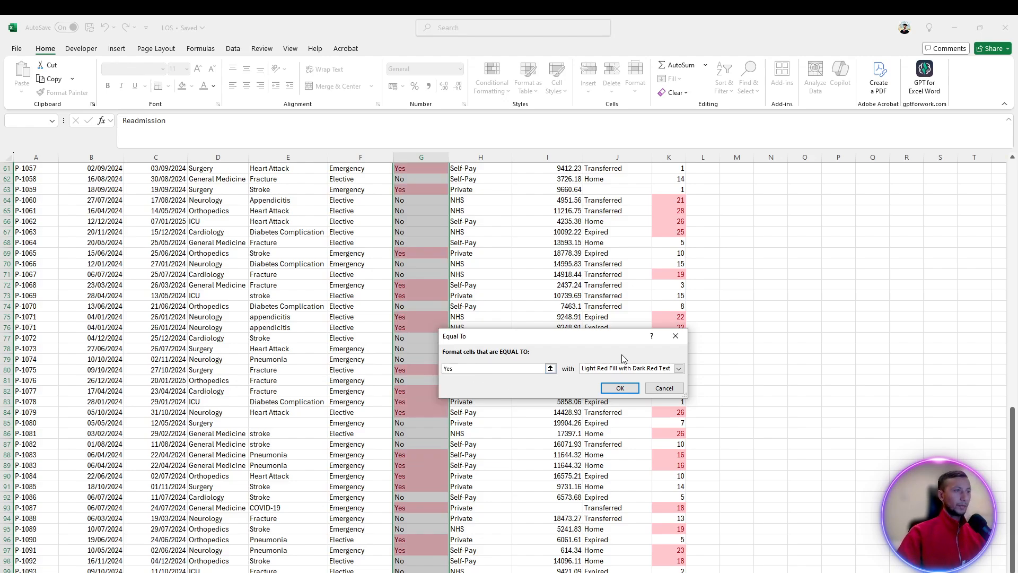
pyautogui.click(678, 368)
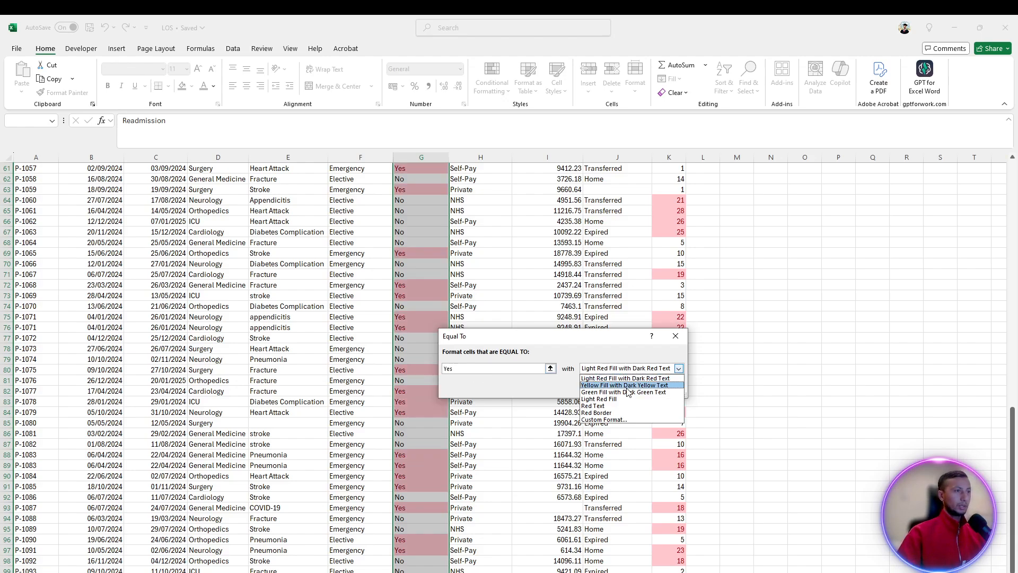
pyautogui.click(609, 379)
pyautogui.click(615, 388)
# - Review the yellow highlighting in the Readmission column up to the first patient rows
pyautogui.scroll(16, 509, 379)
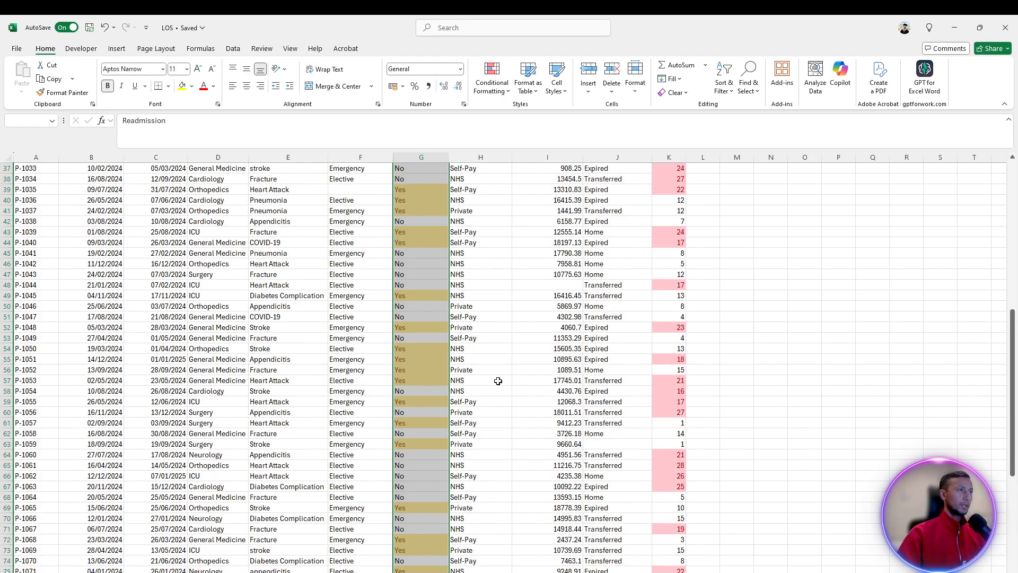
pyautogui.scroll(4, 499, 350)
pyautogui.click(504, 330)
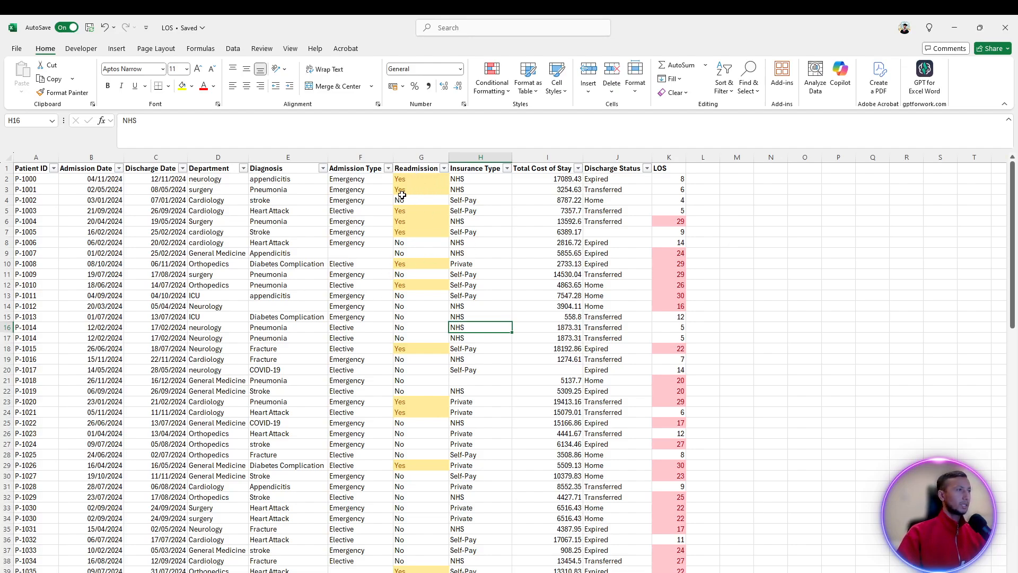
pyautogui.click(420, 316)
pyautogui.click(553, 304)
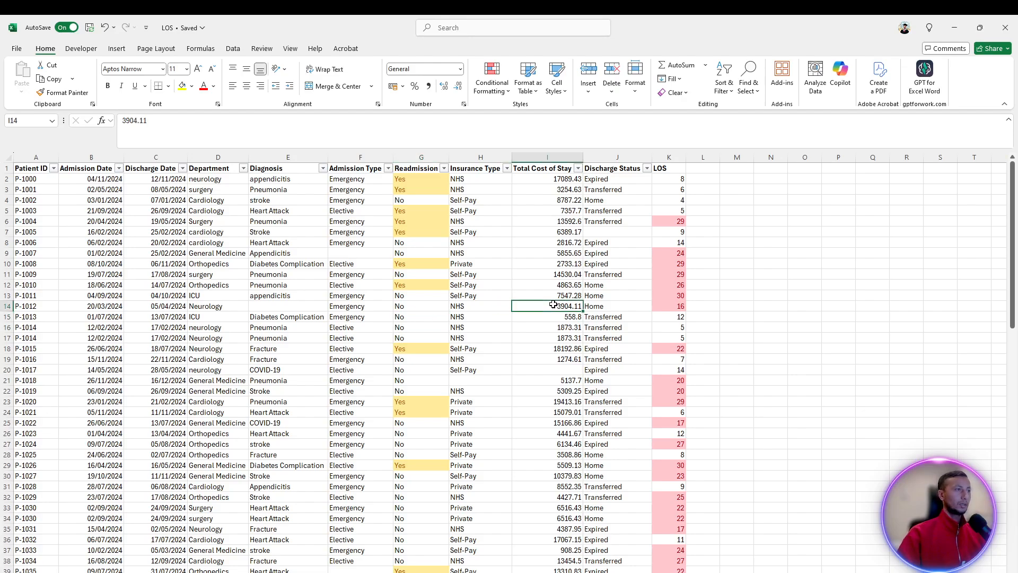
# - Switch to the Word document and highlight both Conditional Formatting questions in yellow
pyautogui.hotkey('alt', 'Tab')
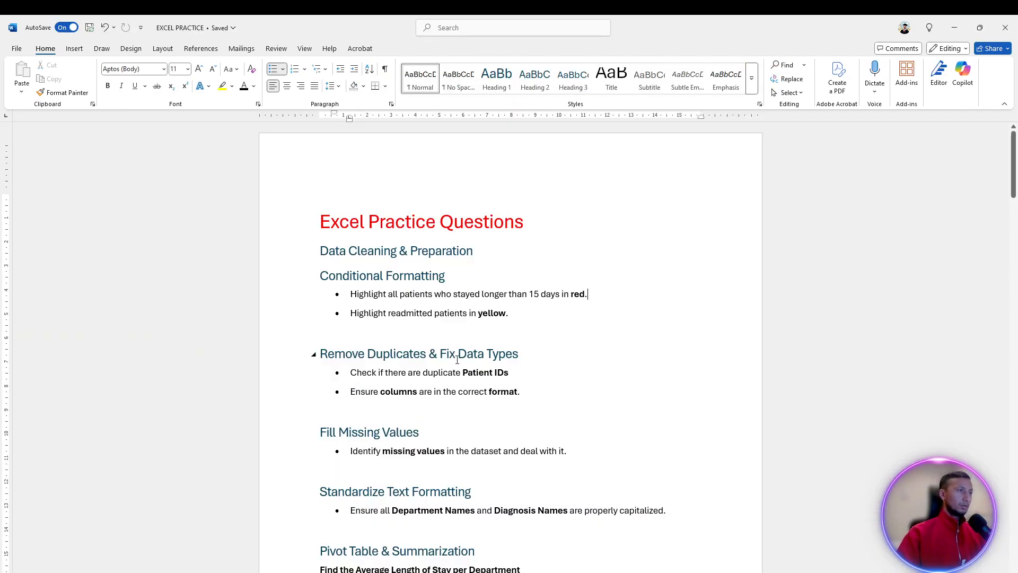
pyautogui.moveTo(528, 318); pyautogui.dragTo(291, 310)
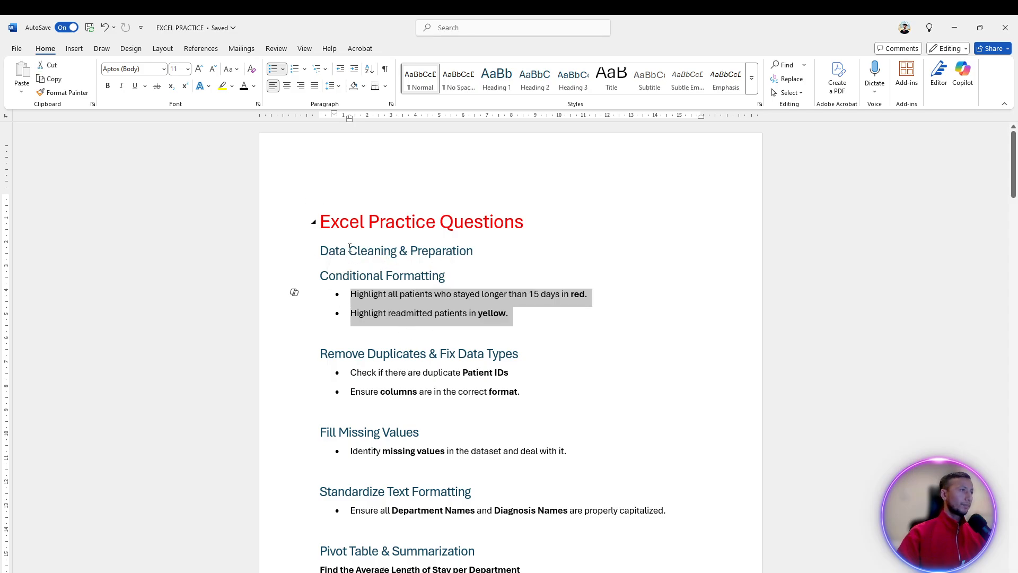
pyautogui.click(223, 86)
pyautogui.click(447, 354)
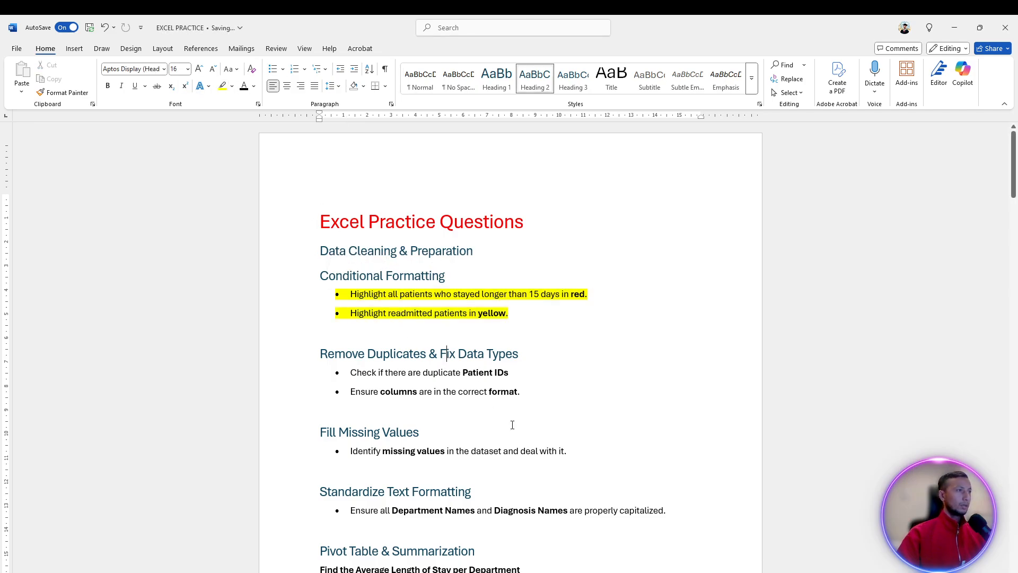
# - Read the question about duplicate Patient IDs in the Word document and return to Excel
pyautogui.scroll(-5, 512, 424)
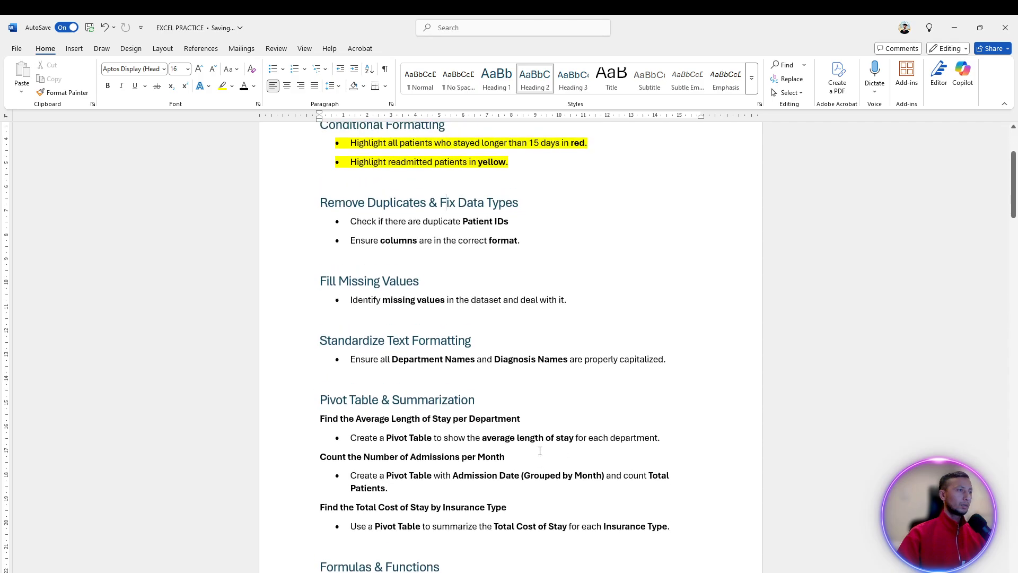
pyautogui.click(368, 218)
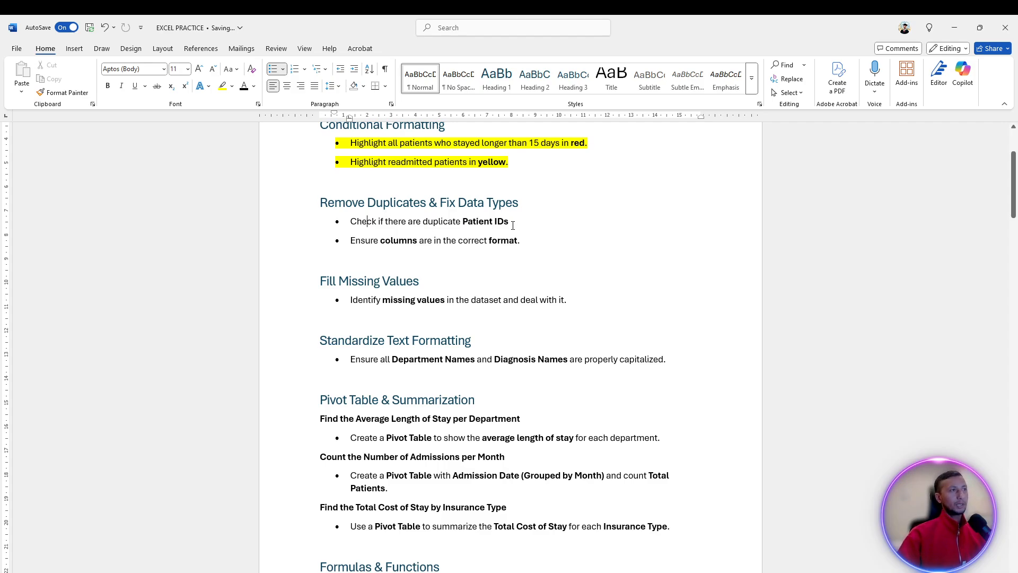
pyautogui.hotkey('alt', 'Tab')
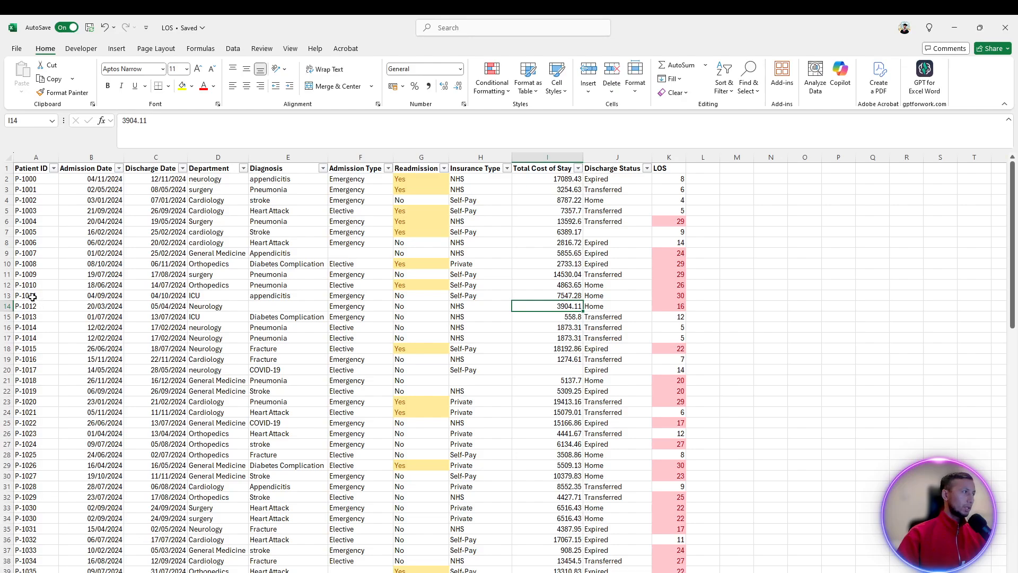
# - Examine the Patient ID column for repeated entries, comparing cells A16 with A17 and A33 with A34
pyautogui.click(33, 295)
pyautogui.click(29, 330)
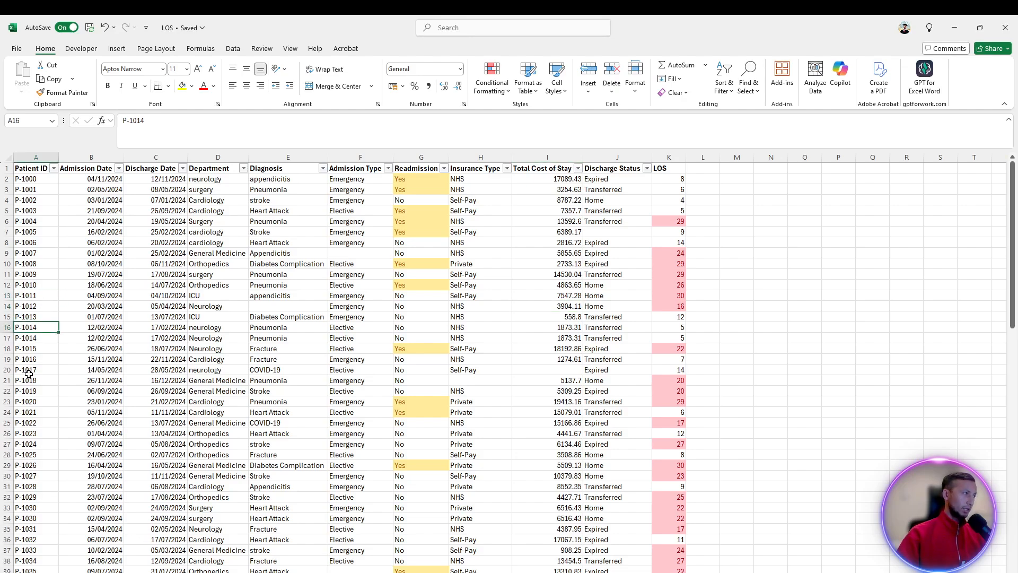
pyautogui.press('Down')
pyautogui.press('Down')
pyautogui.press('Down')
pyautogui.press('Down')
pyautogui.click(37, 326)
pyautogui.click(35, 339)
pyautogui.click(30, 326)
pyautogui.click(33, 338)
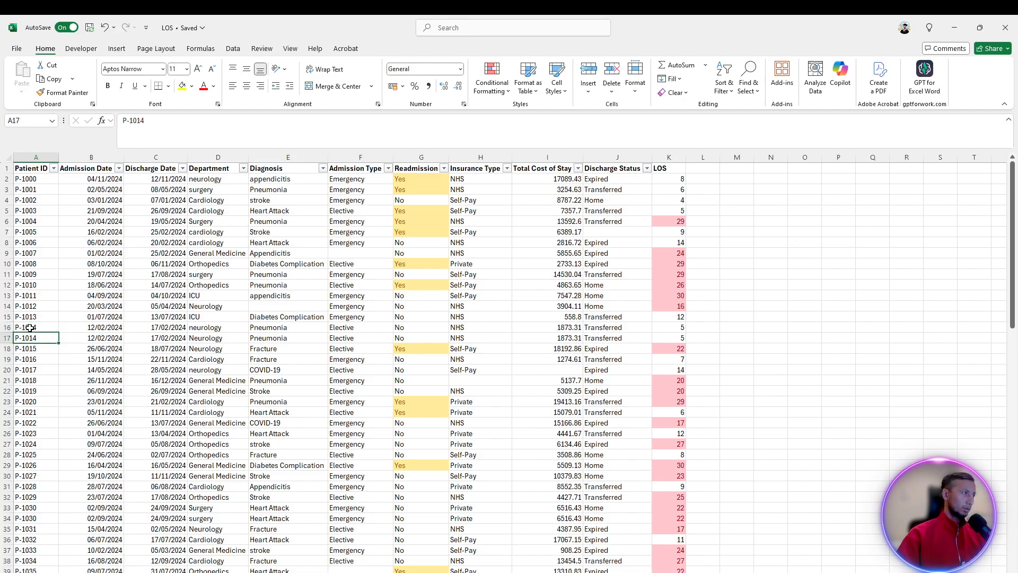
pyautogui.click(29, 326)
pyautogui.click(37, 335)
pyautogui.click(32, 505)
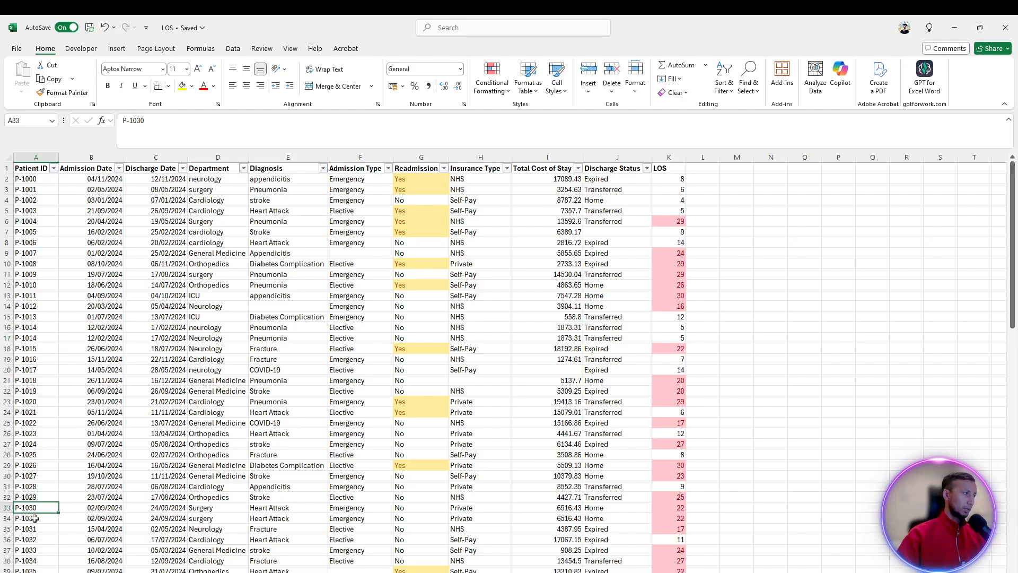
pyautogui.click(32, 518)
pyautogui.scroll(-8, 46, 523)
pyautogui.scroll(8, 46, 526)
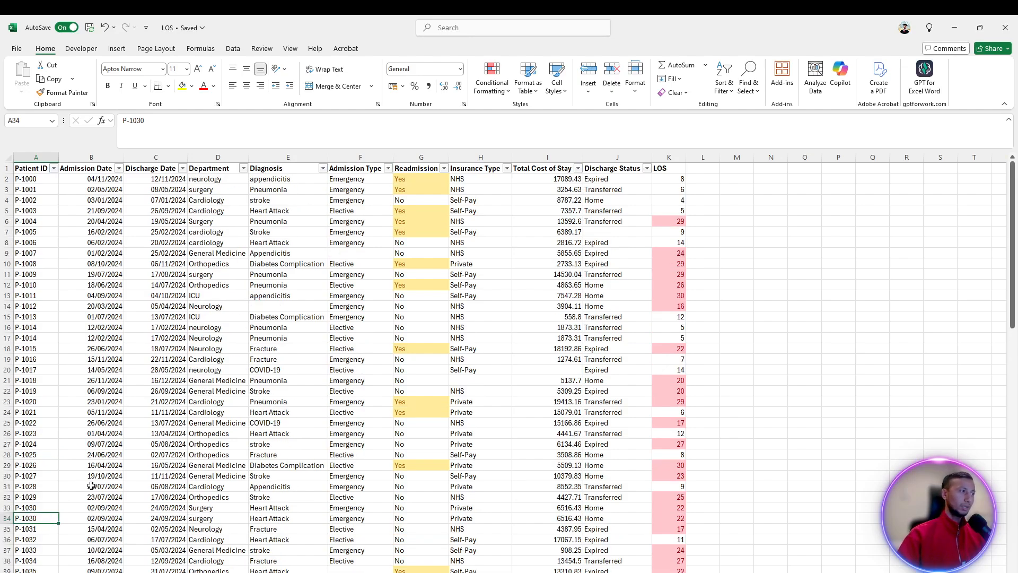
pyautogui.scroll(-6, 91, 486)
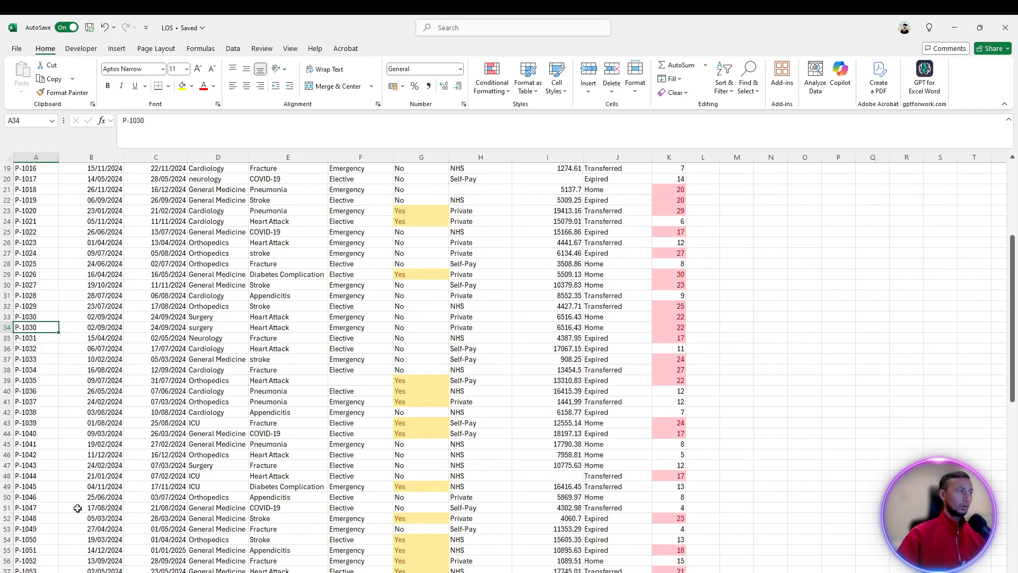
pyautogui.scroll(6, 77, 505)
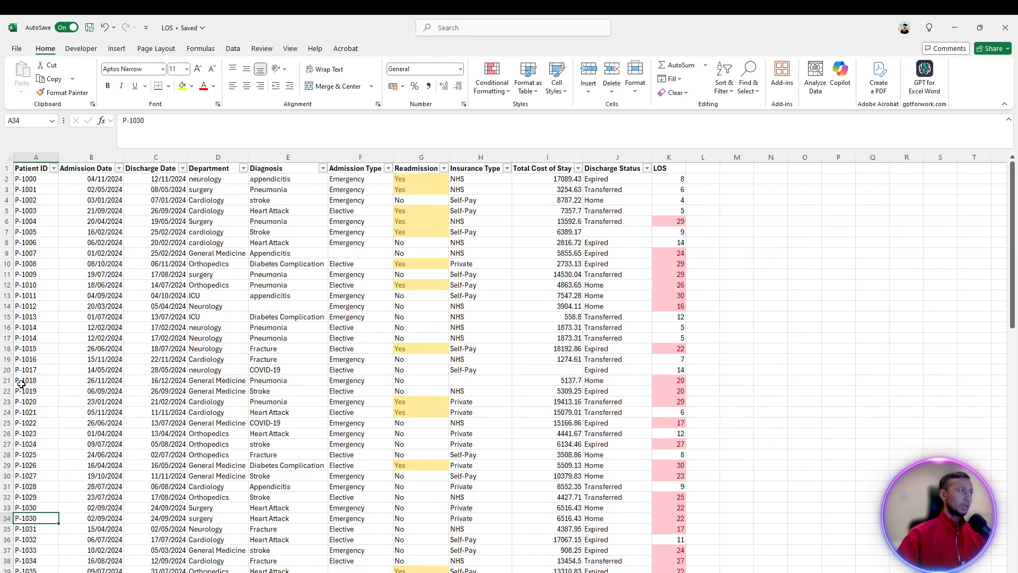
# - Apply a Duplicate Values conditional formatting rule to the whole Patient ID column, using Green Fill with Dark Green Text
pyautogui.click(33, 159)
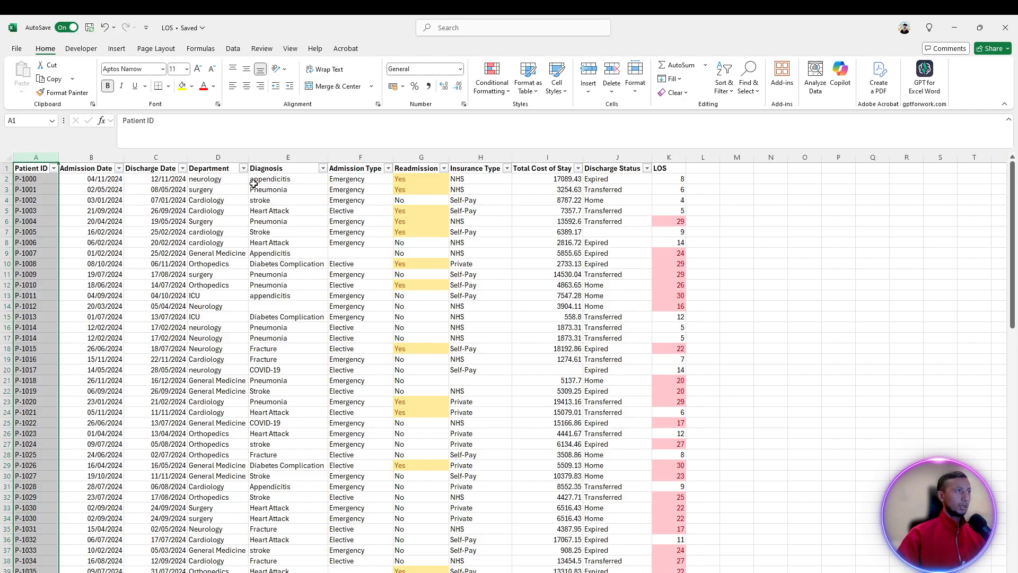
pyautogui.click(499, 97)
pyautogui.moveTo(541, 116)
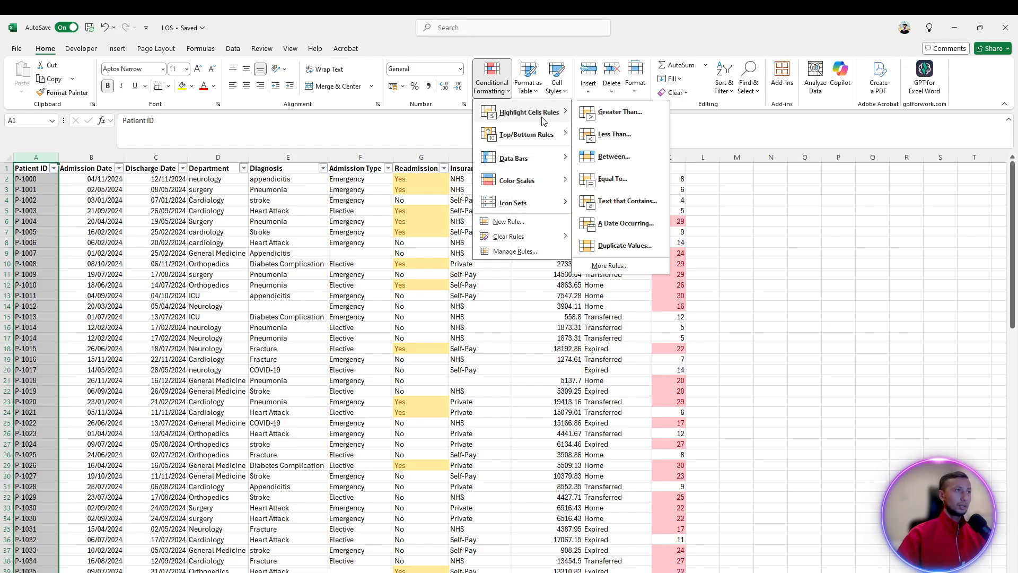
pyautogui.click(624, 245)
pyautogui.click(651, 356)
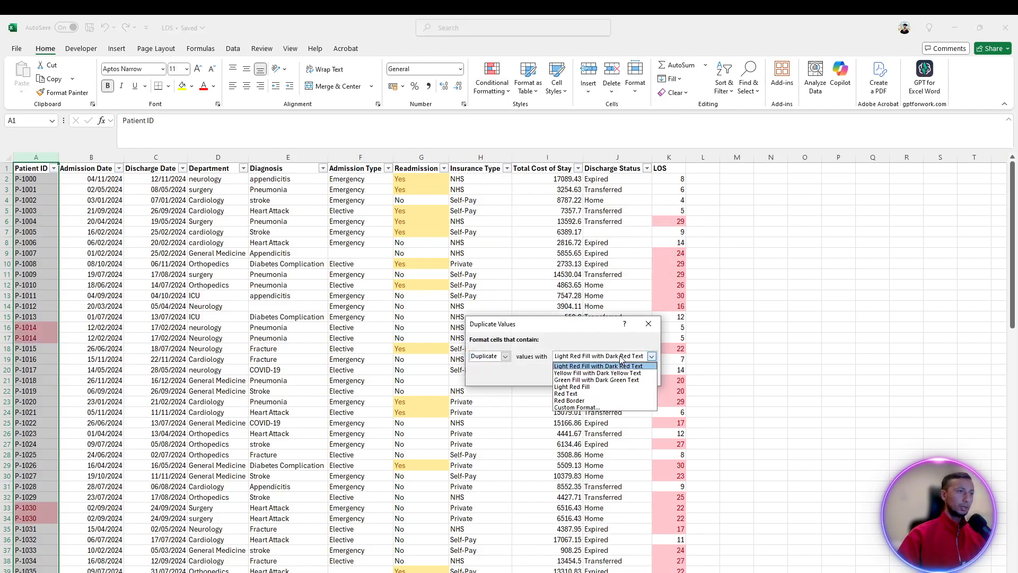
pyautogui.click(582, 379)
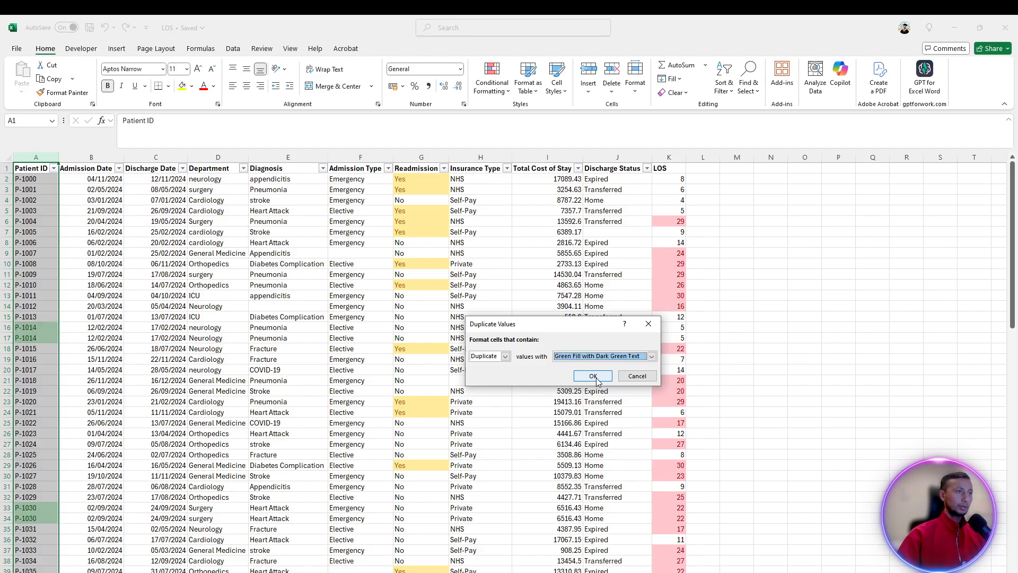
pyautogui.click(593, 376)
pyautogui.click(175, 380)
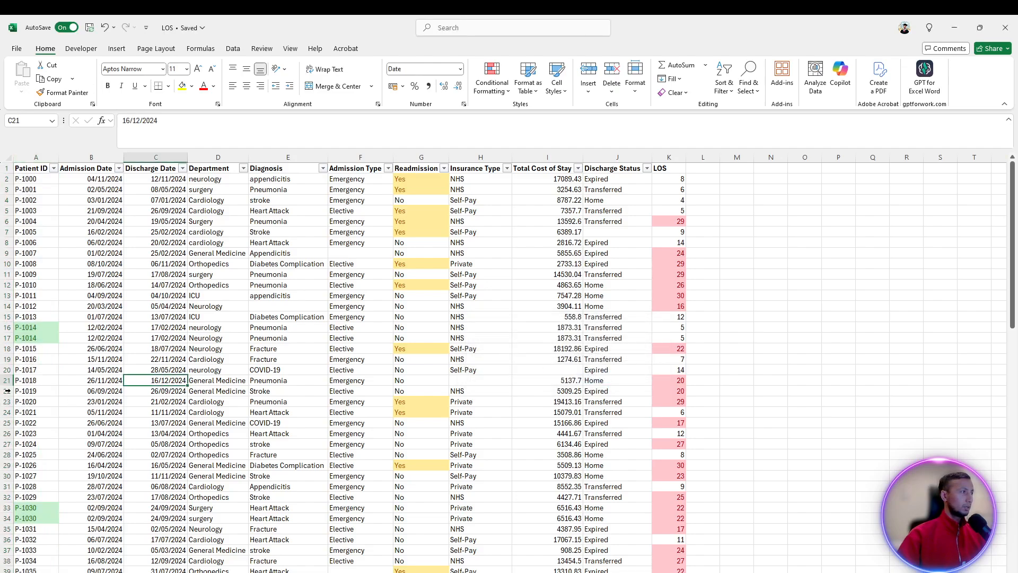
# - Review the green duplicate highlighting throughout the Patient ID column, down to the last patient row
pyautogui.click(33, 340)
pyautogui.scroll(-3, 113, 400)
pyautogui.click(41, 432)
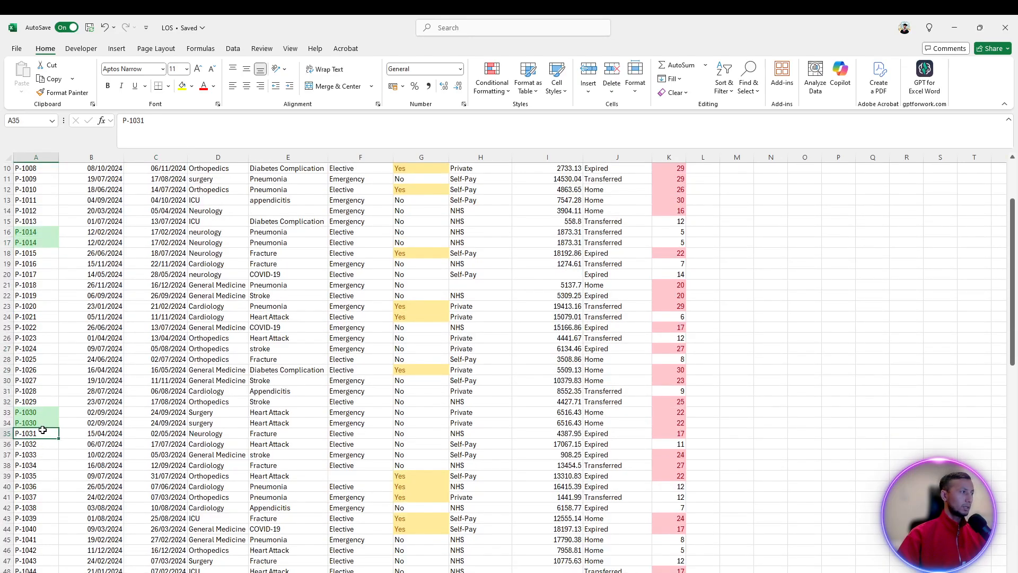
pyautogui.scroll(-20, 82, 448)
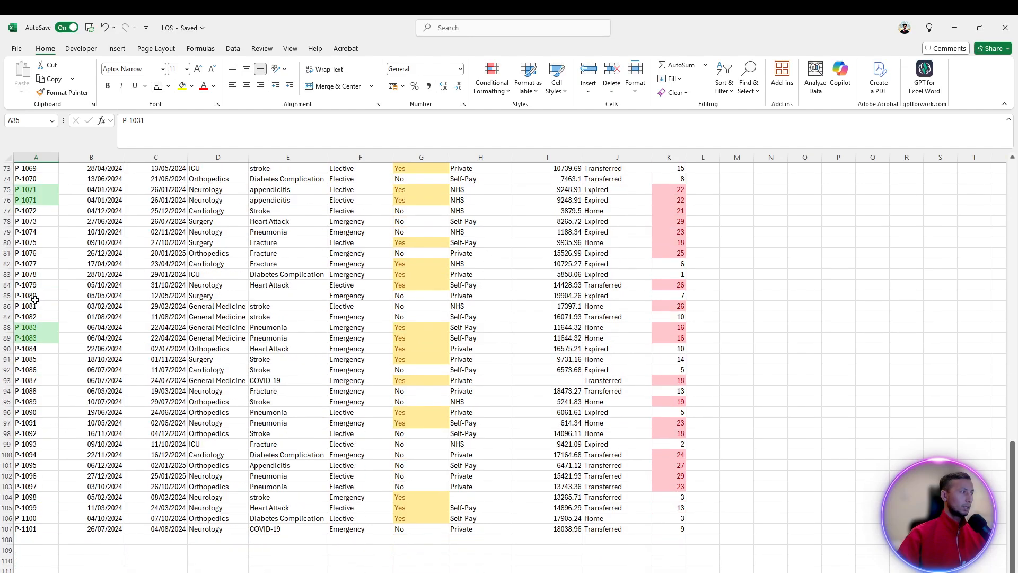
pyautogui.scroll(11, 71, 386)
pyautogui.scroll(13, 92, 392)
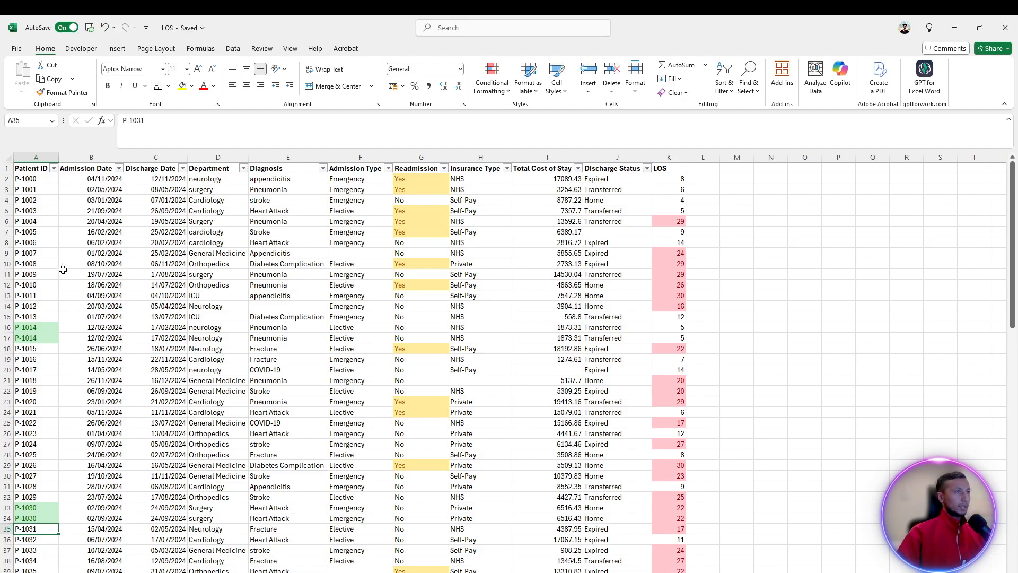
pyautogui.click(270, 264)
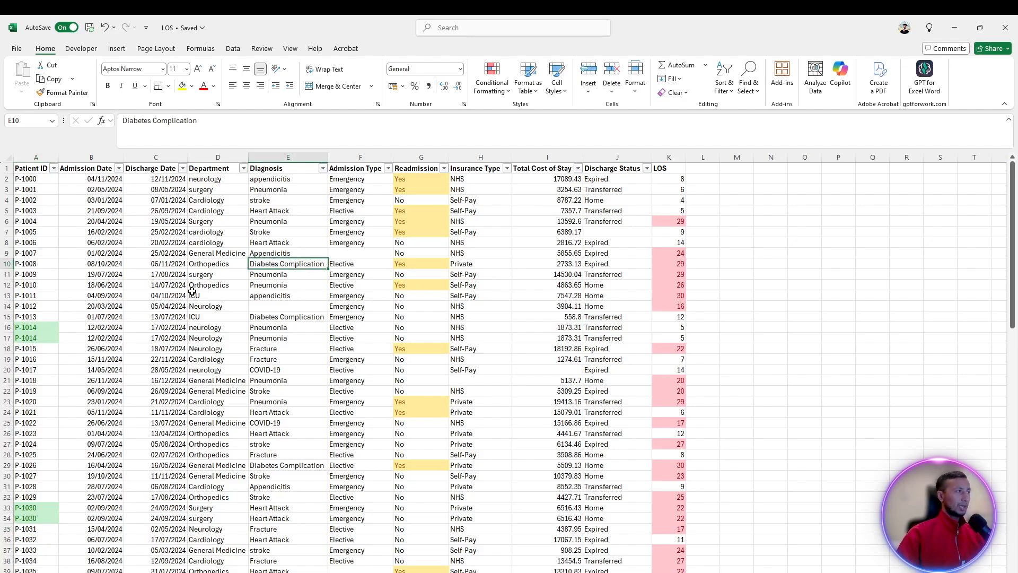
# - Remove duplicate rows from the entire sheet, comparing all columns and treating the first row as headers
pyautogui.click(10, 157)
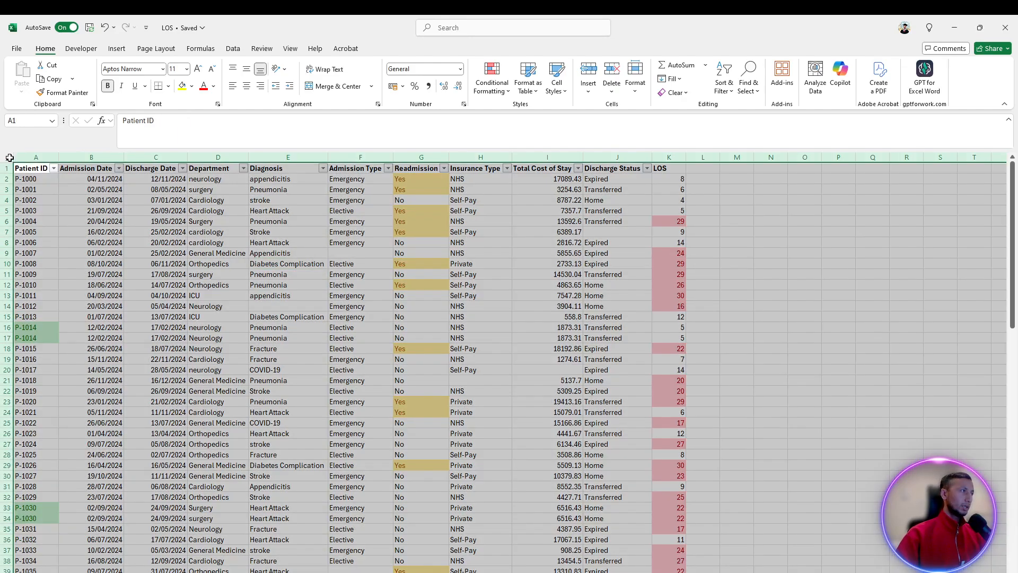
pyautogui.click(232, 53)
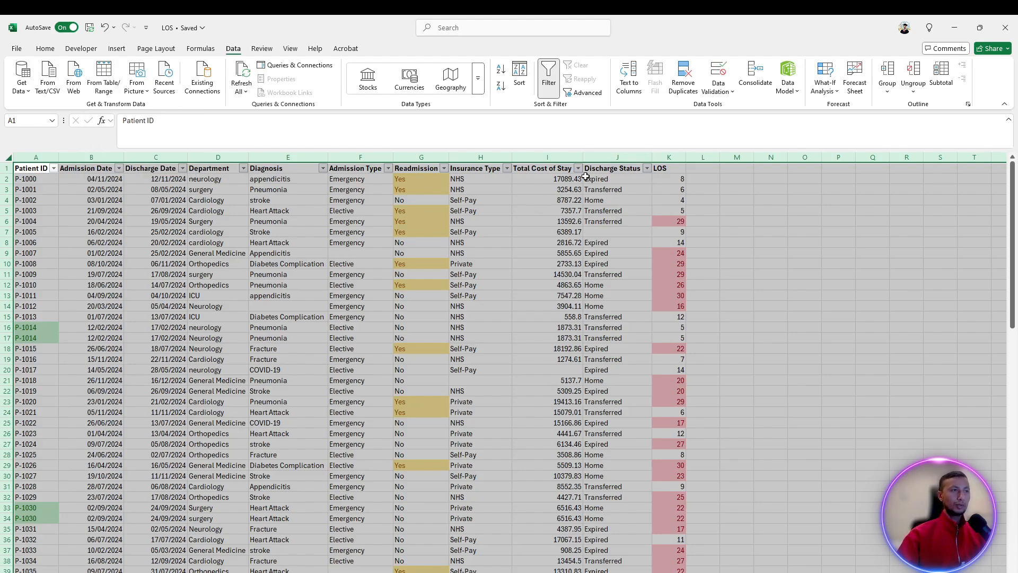
pyautogui.click(683, 75)
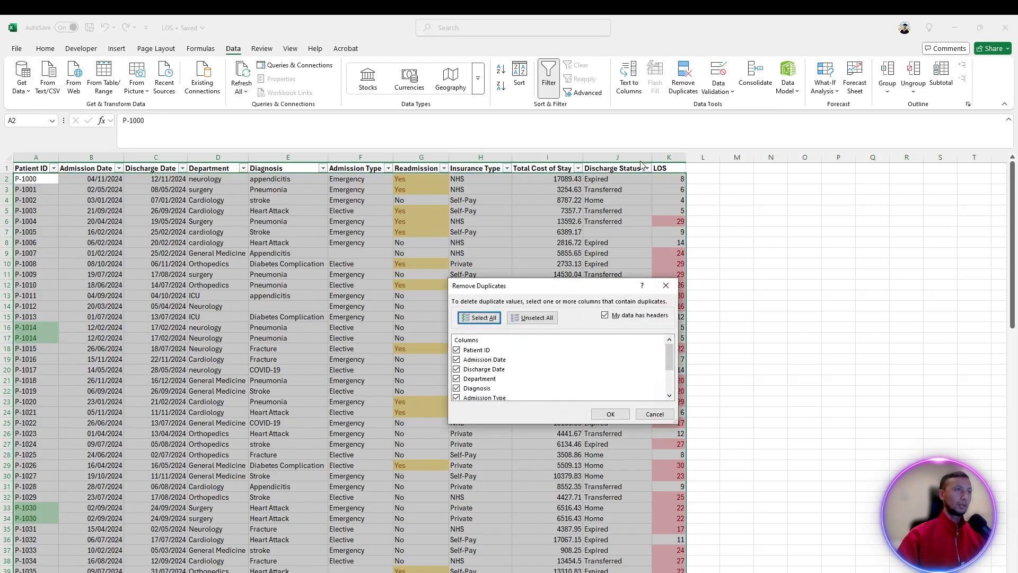
pyautogui.scroll(-3, 501, 364)
pyautogui.scroll(3, 509, 381)
pyautogui.click(610, 413)
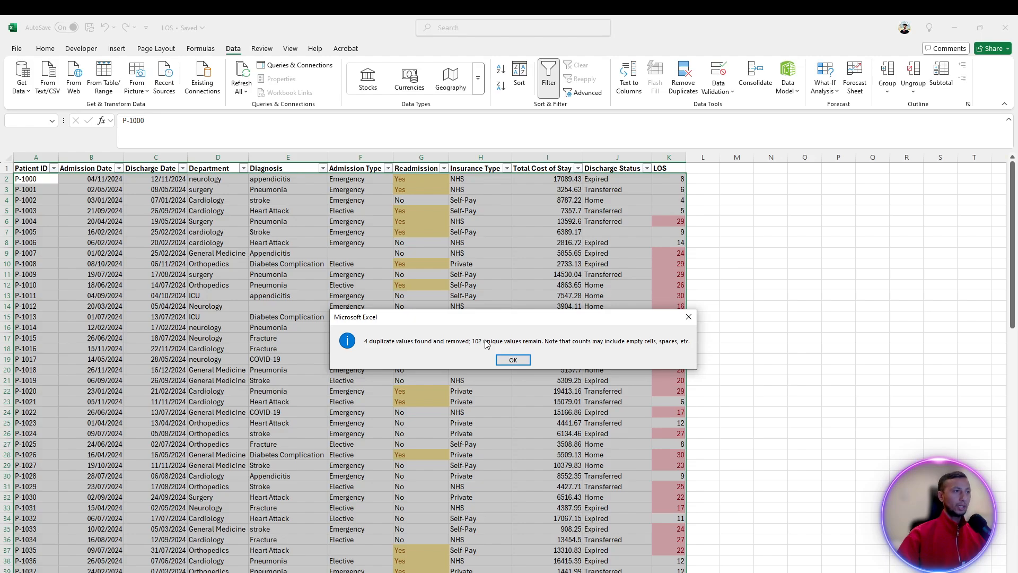
pyautogui.click(512, 359)
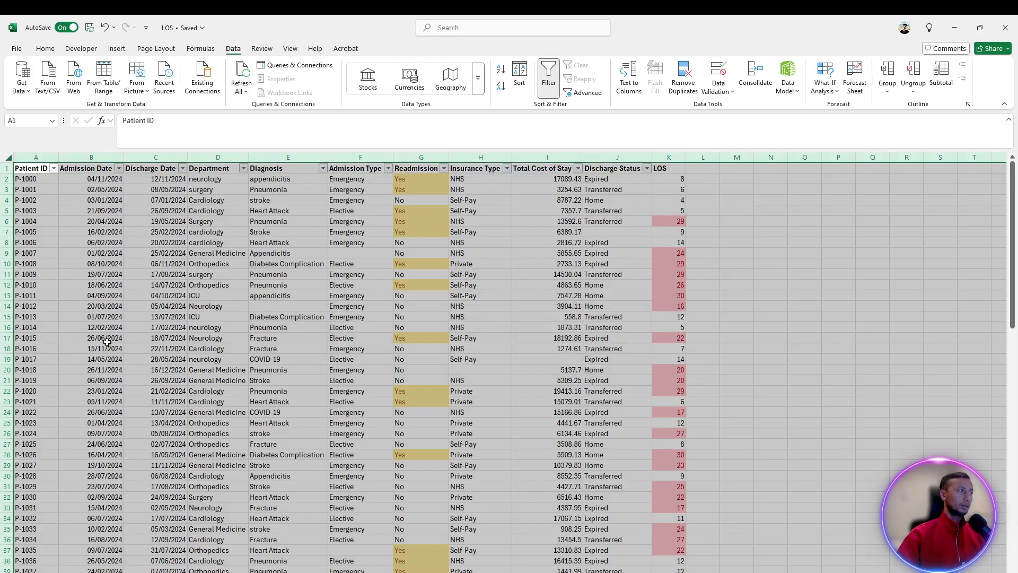
# - Review the Patient ID column and the remaining records around row 17 and further down for leftover duplicates
pyautogui.click(106, 340)
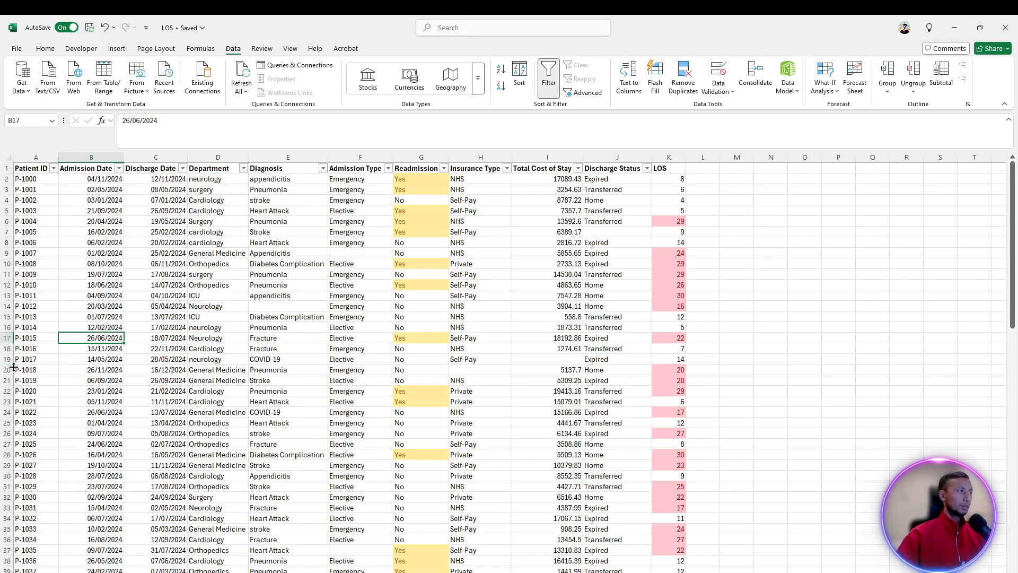
pyautogui.click(305, 340)
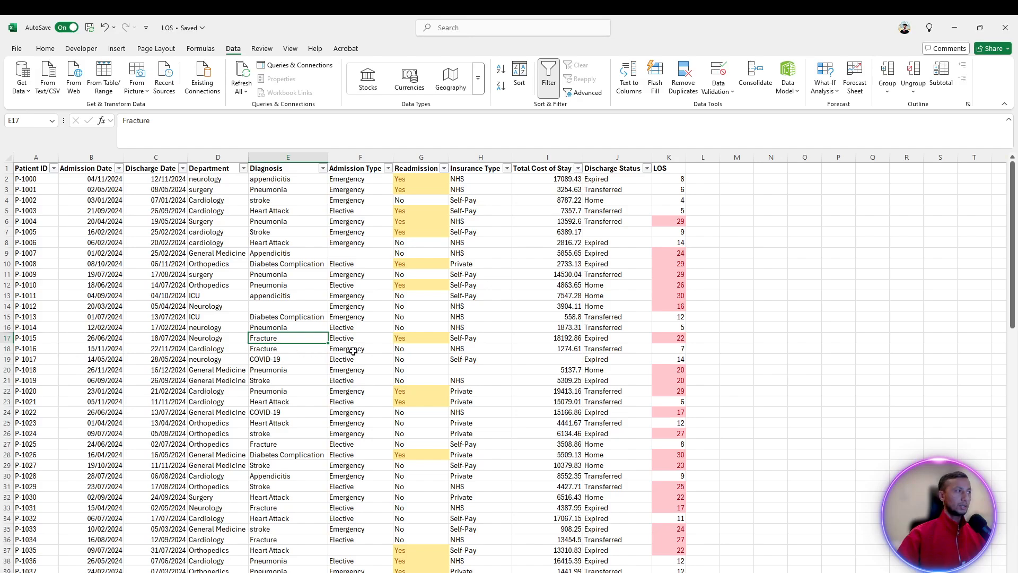
pyautogui.click(32, 338)
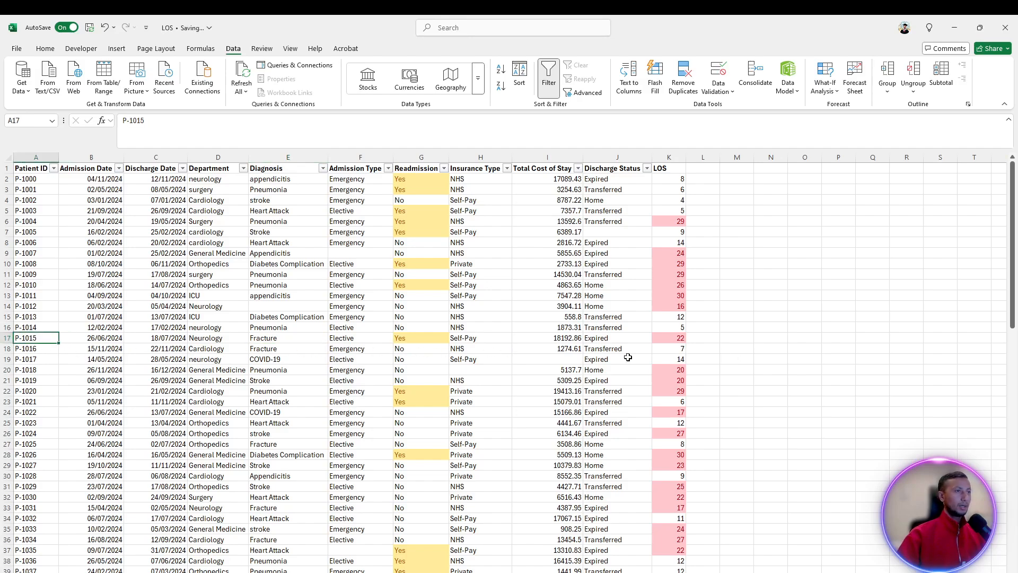
pyautogui.scroll(-2, 436, 331)
pyautogui.scroll(-1, 435, 334)
pyautogui.scroll(2, 416, 340)
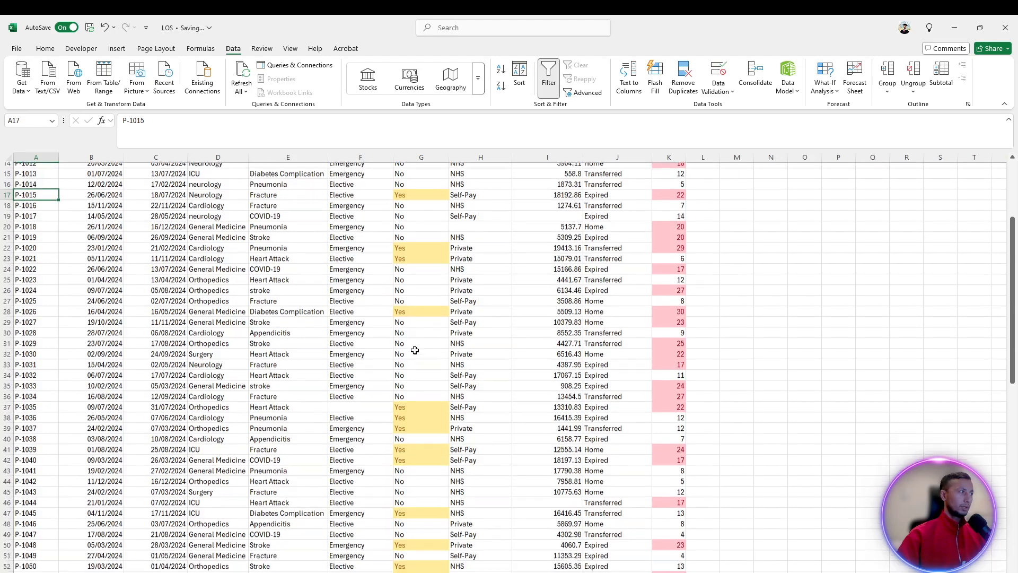
pyautogui.scroll(1, 414, 350)
# - Read the column format task in the Word document, return to Excel, and check the formats of columns A, B, D, E and F
pyautogui.hotkey('alt', 'Tab')
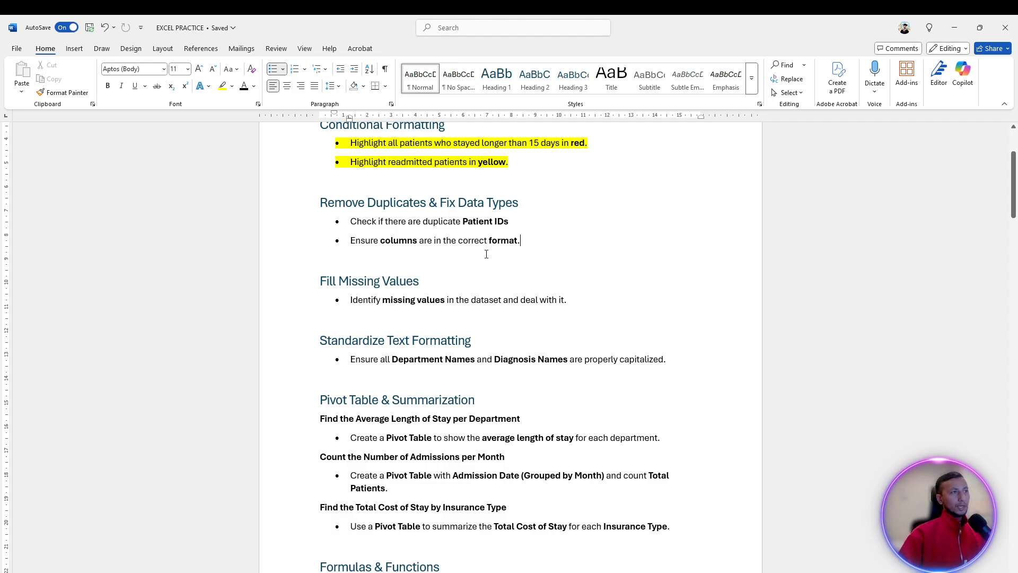
pyautogui.hotkey('alt', 'Tab')
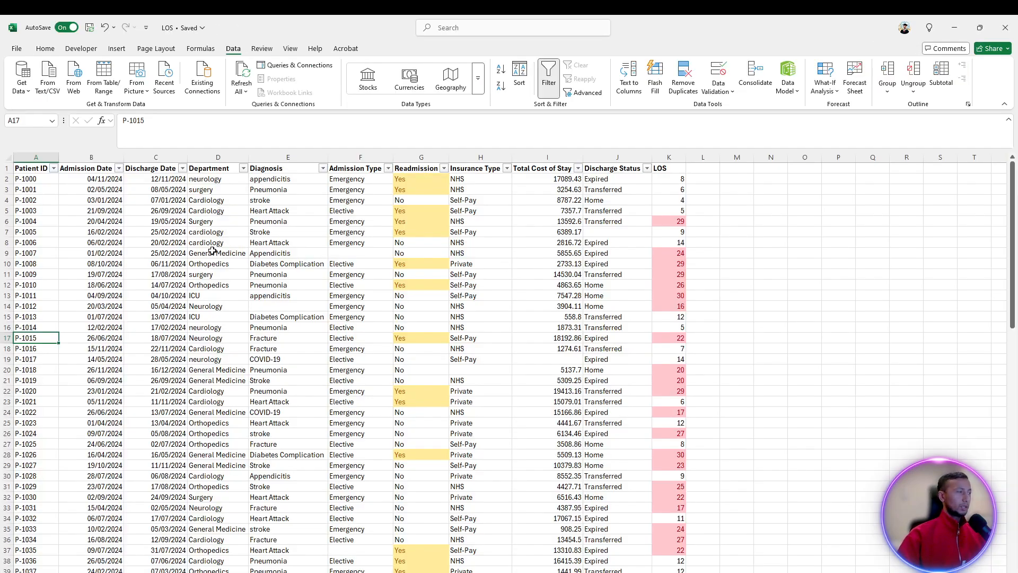
pyautogui.click(92, 164)
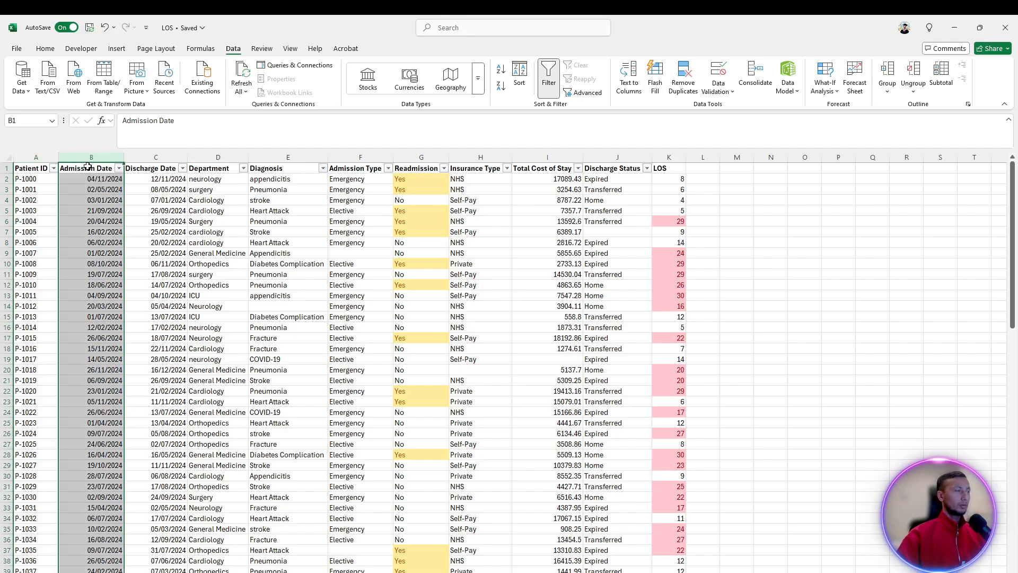
pyautogui.click(38, 157)
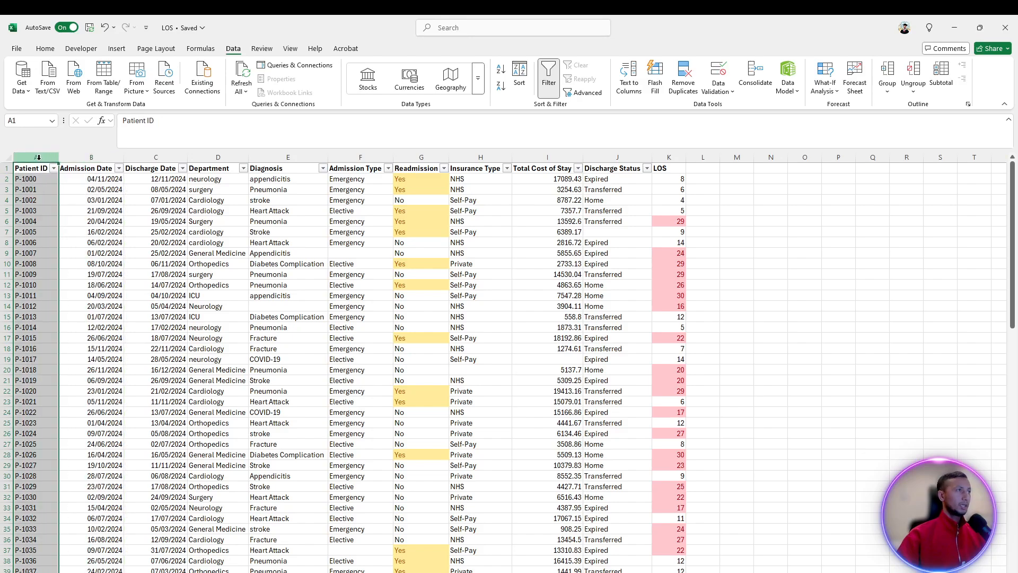
pyautogui.click(45, 49)
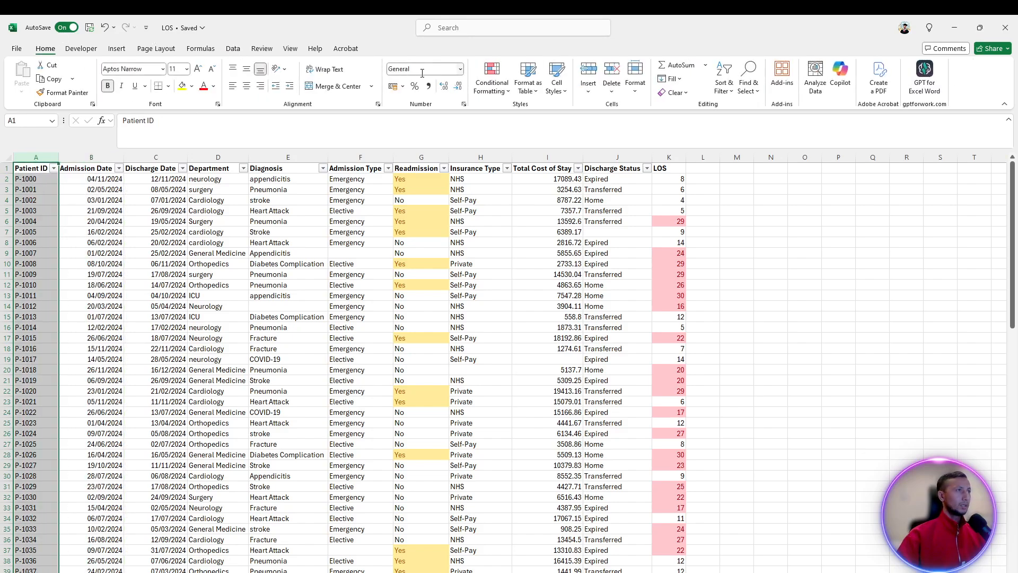
pyautogui.click(217, 157)
pyautogui.click(287, 157)
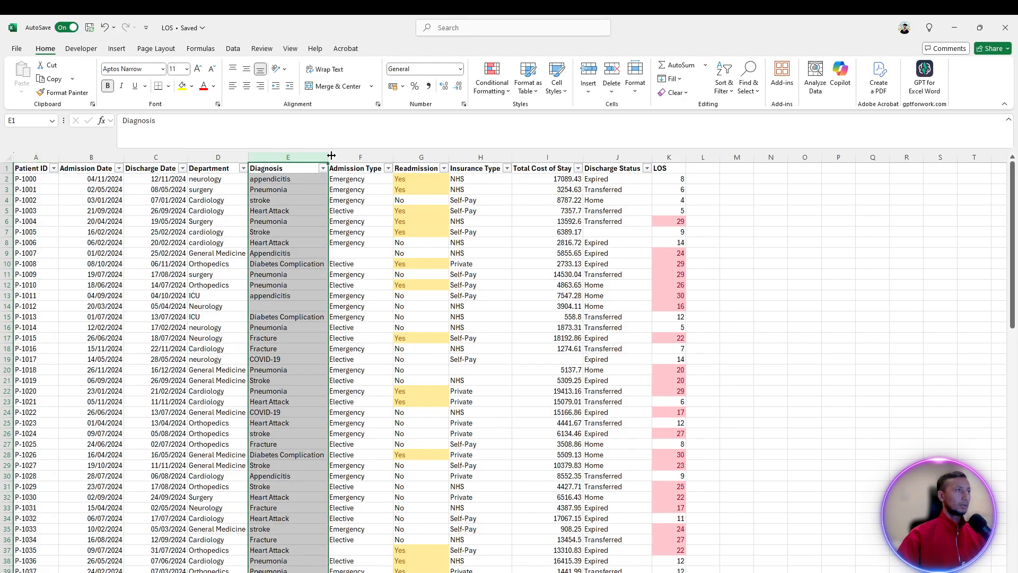
pyautogui.click(356, 155)
# - Apply the £ English (United Kingdom) accounting format to the whole Total Cost of Stay column
pyautogui.click(556, 157)
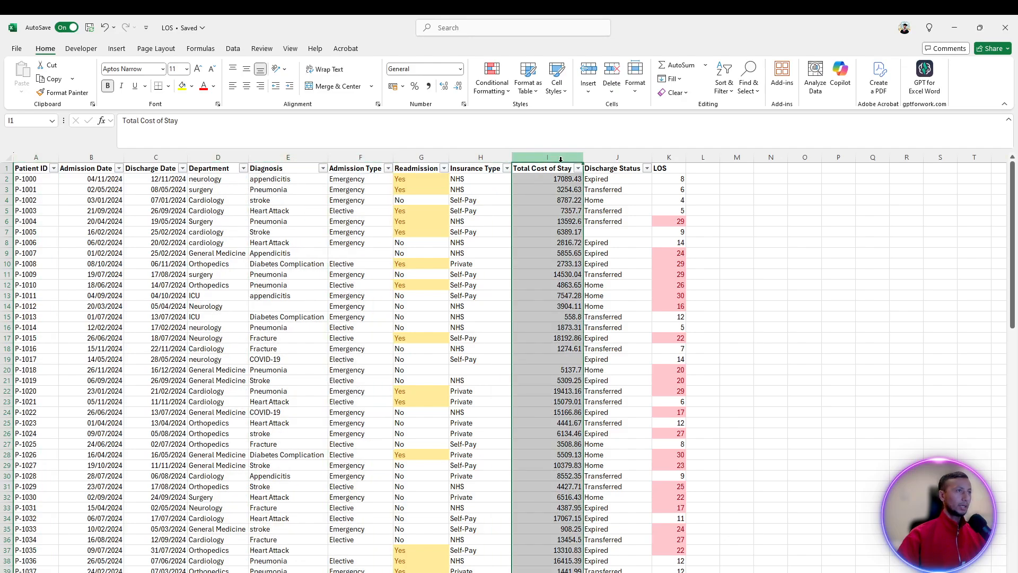
pyautogui.click(404, 87)
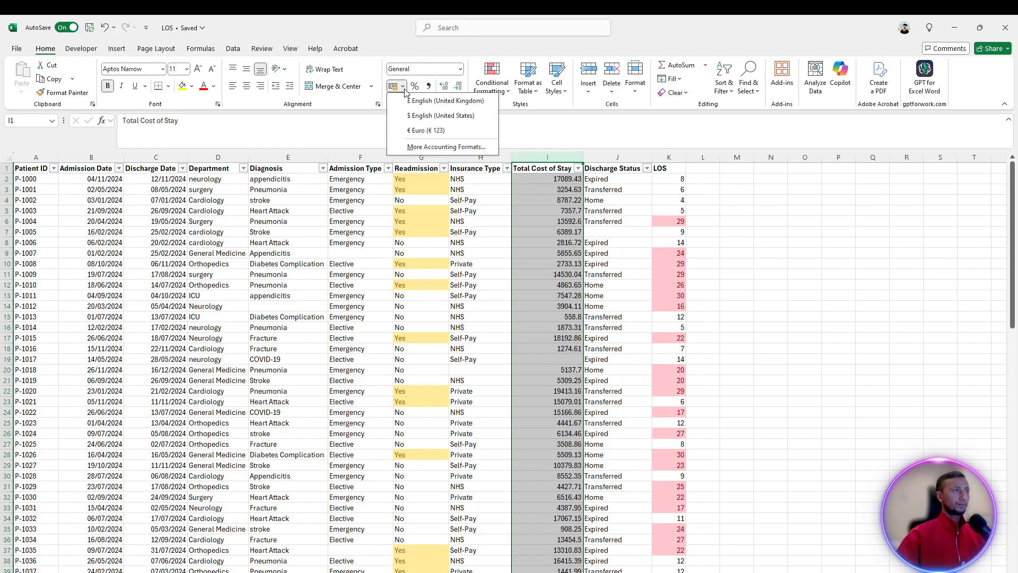
pyautogui.click(427, 104)
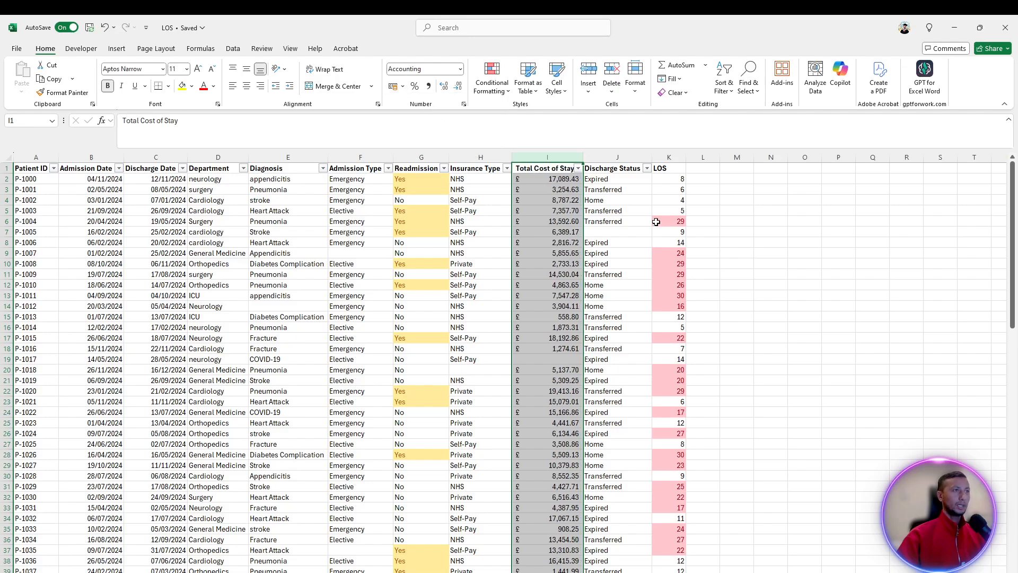
pyautogui.click(552, 191)
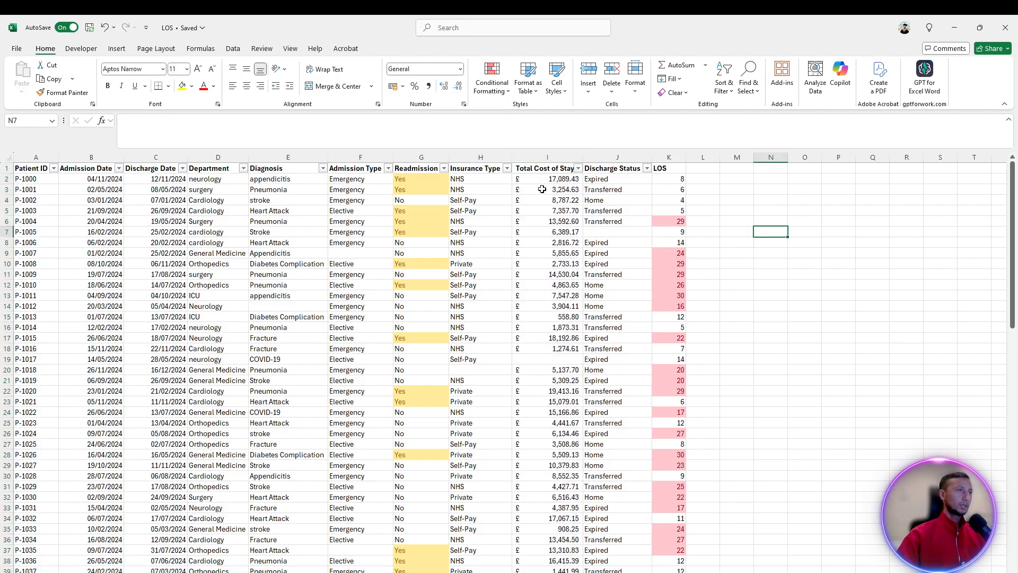
# - Check the number formats of the Discharge Status and LOS columns
pyautogui.click(617, 157)
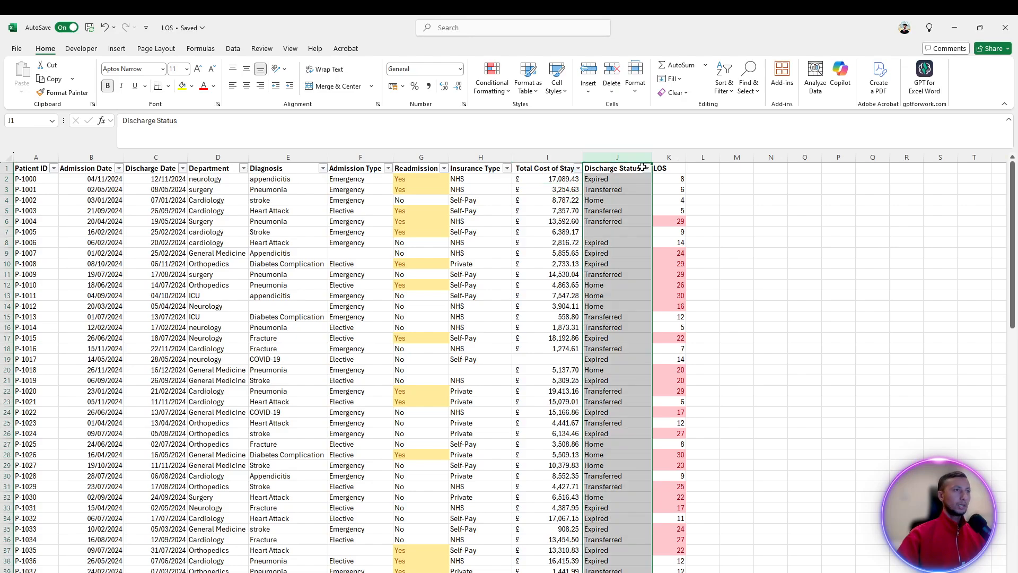
pyautogui.click(677, 155)
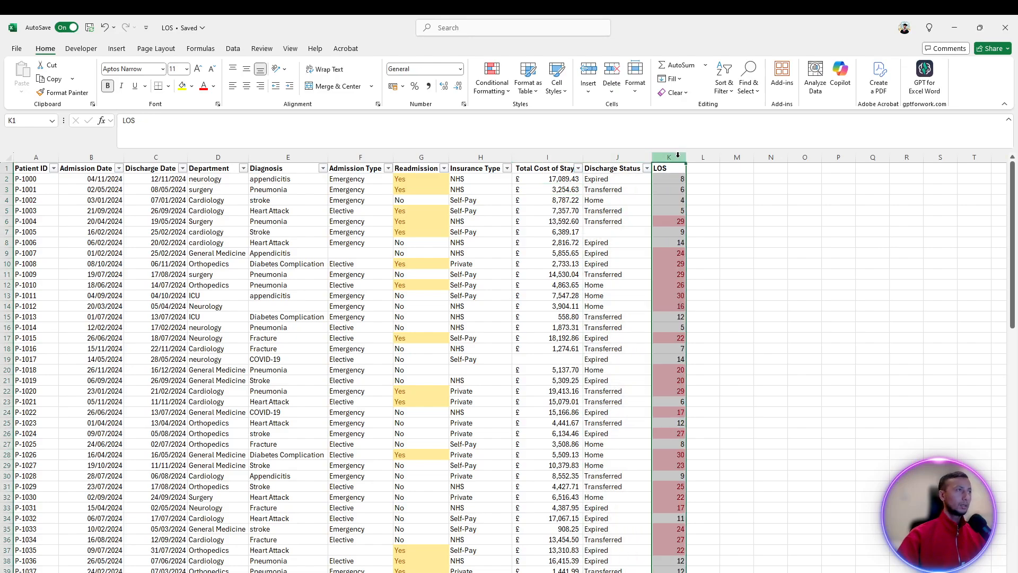
pyautogui.click(844, 294)
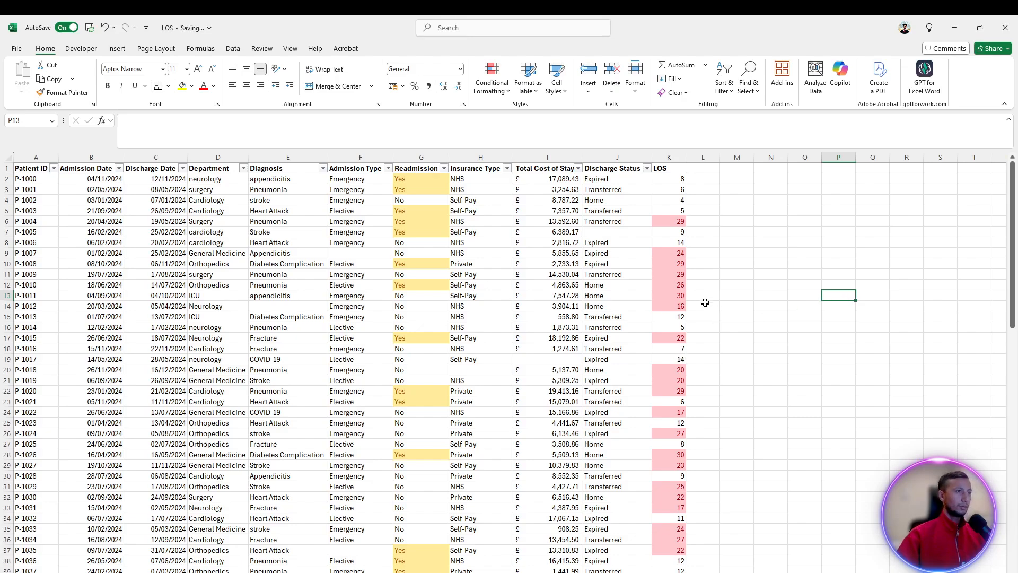
# - Switch to the Word document and highlight both tasks under Remove Duplicates & Fix Data Types in yellow
pyautogui.hotkey('alt', 'Tab')
pyautogui.moveTo(533, 246); pyautogui.dragTo(300, 227)
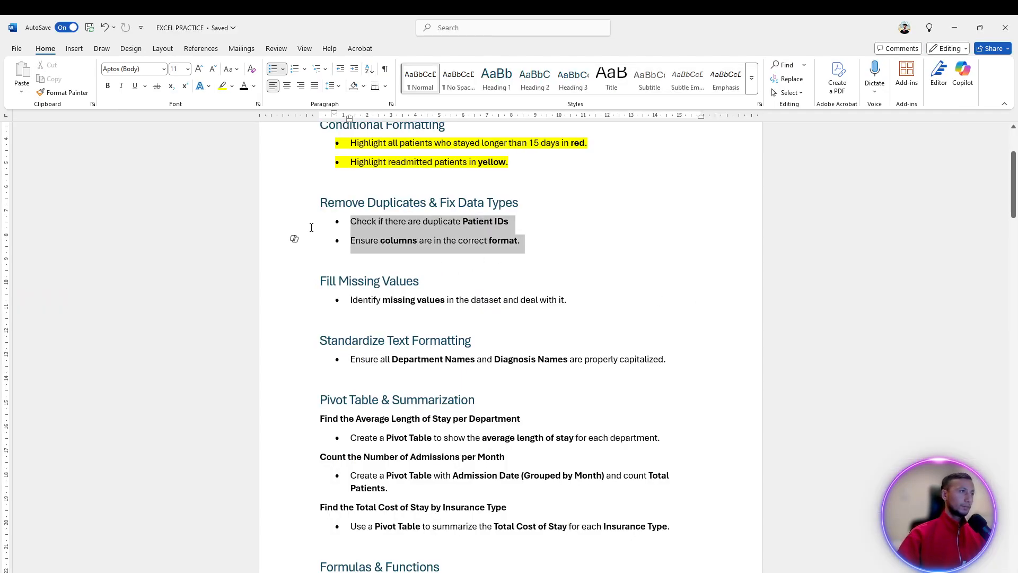
pyautogui.click(357, 207)
pyautogui.click(488, 278)
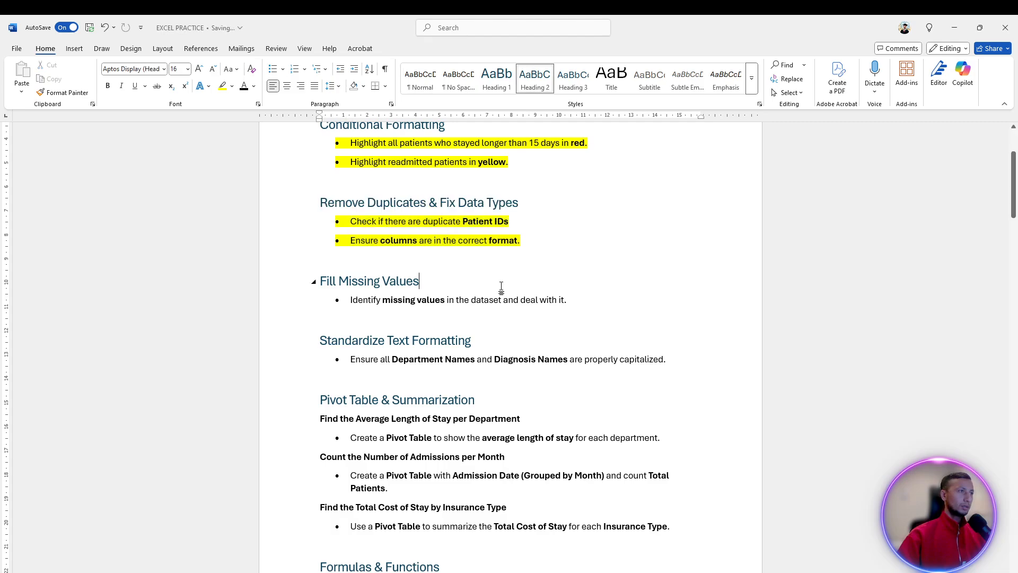
# - Read the Fill Missing Values task, return to Excel, and examine the blank cells J7, I19, E14, F9 and H20
pyautogui.scroll(-1, 417, 304)
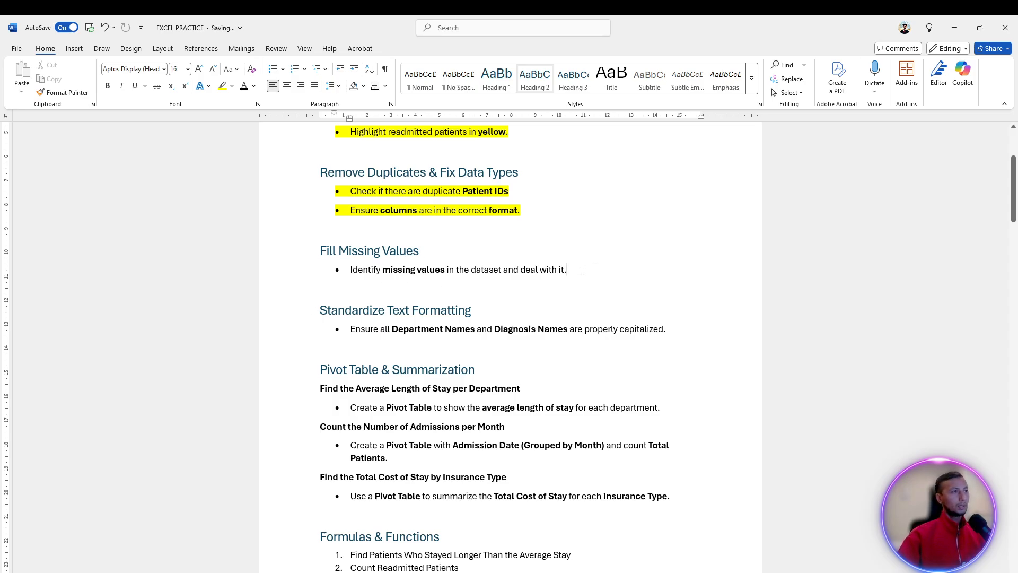
pyautogui.hotkey('alt', 'Tab')
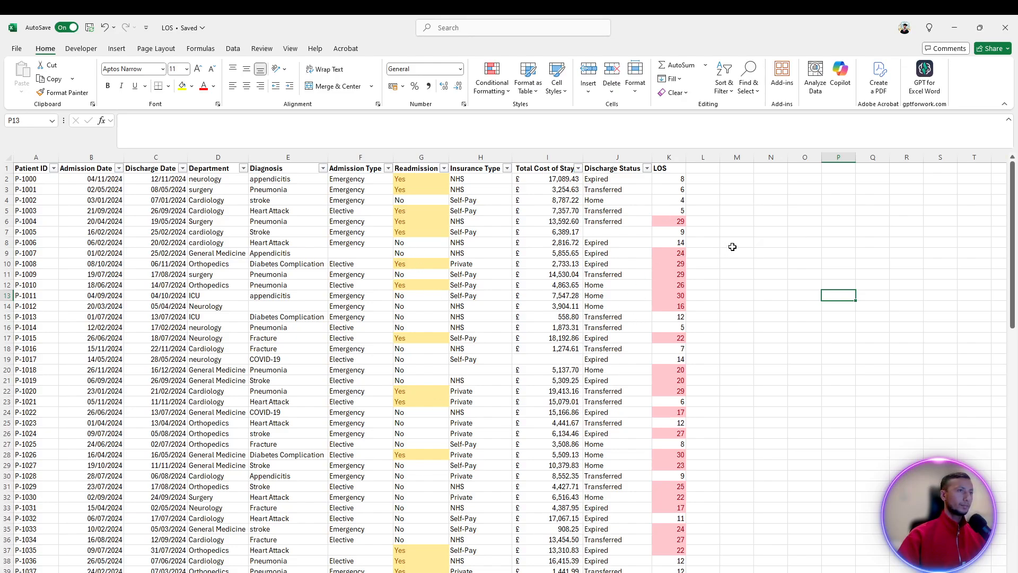
pyautogui.click(592, 231)
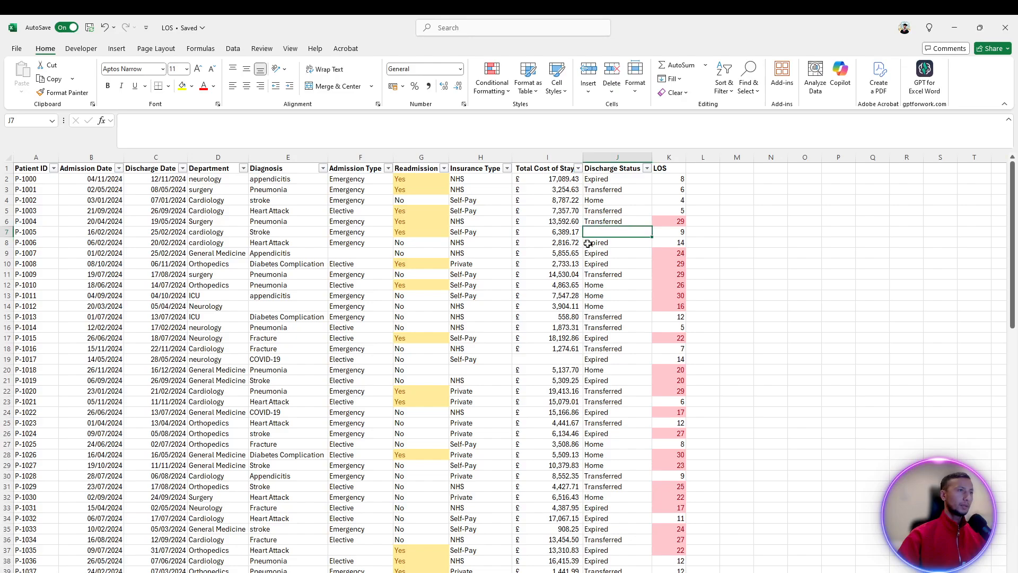
pyautogui.click(528, 357)
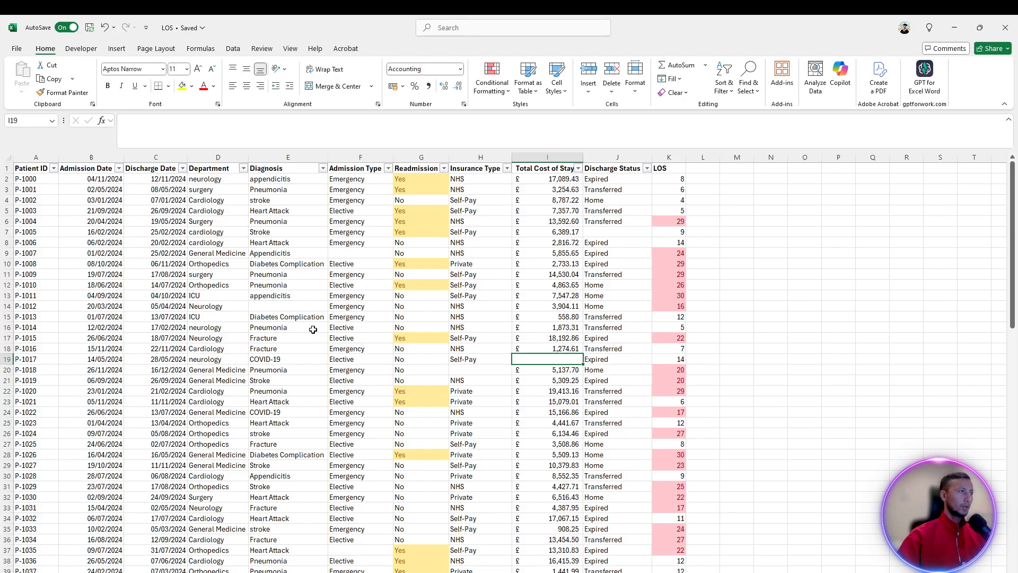
pyautogui.click(273, 310)
pyautogui.click(361, 252)
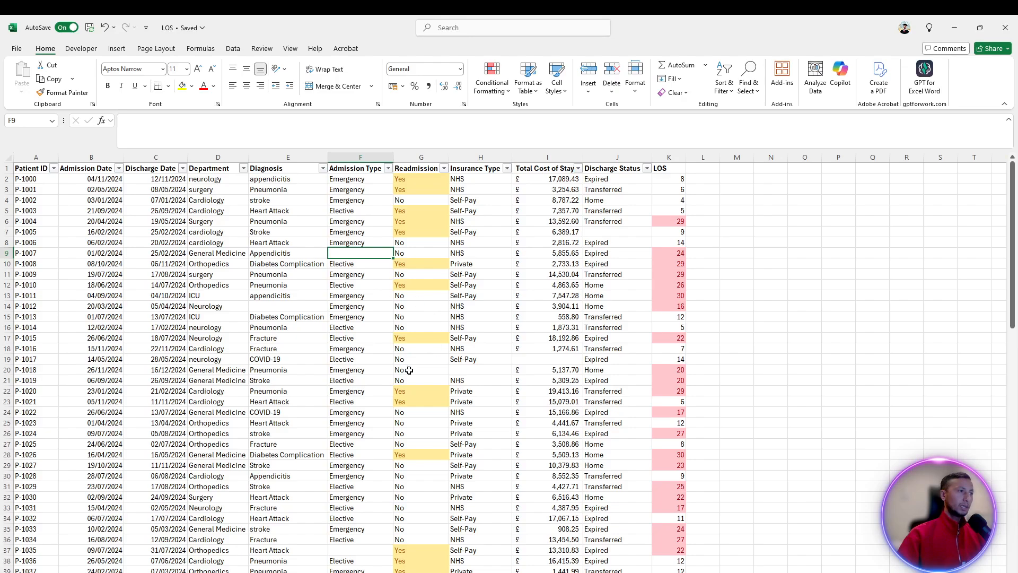
pyautogui.click(475, 378)
pyautogui.click(477, 371)
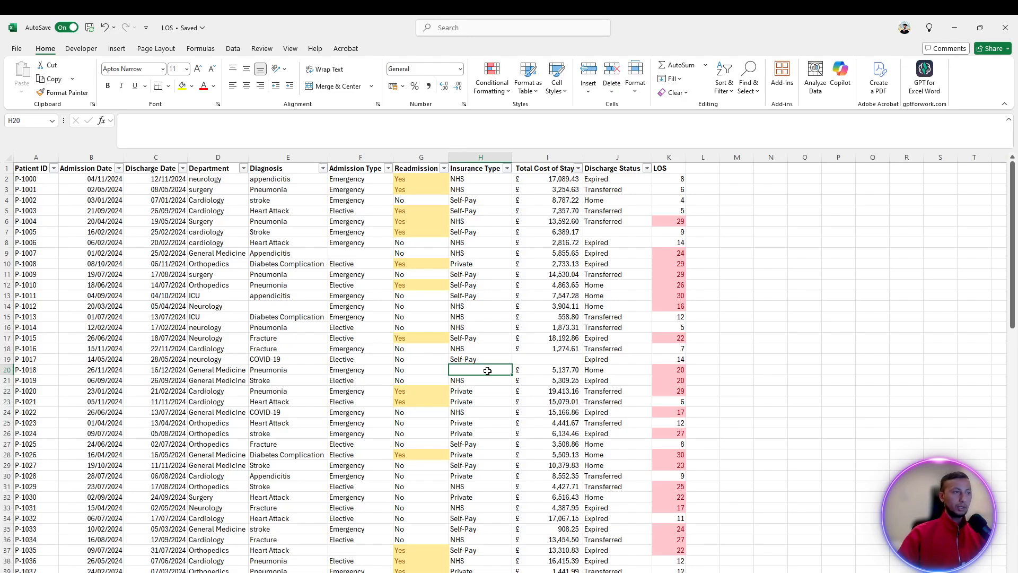
pyautogui.click(555, 359)
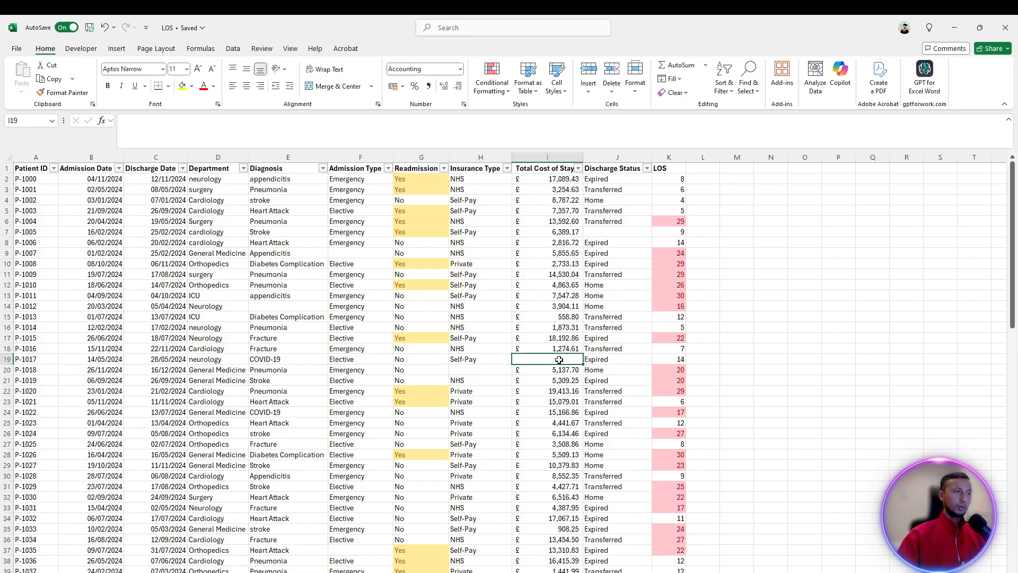
# - Calculate the average of the whole Total Cost of Stay column in cell O5
pyautogui.click(797, 213)
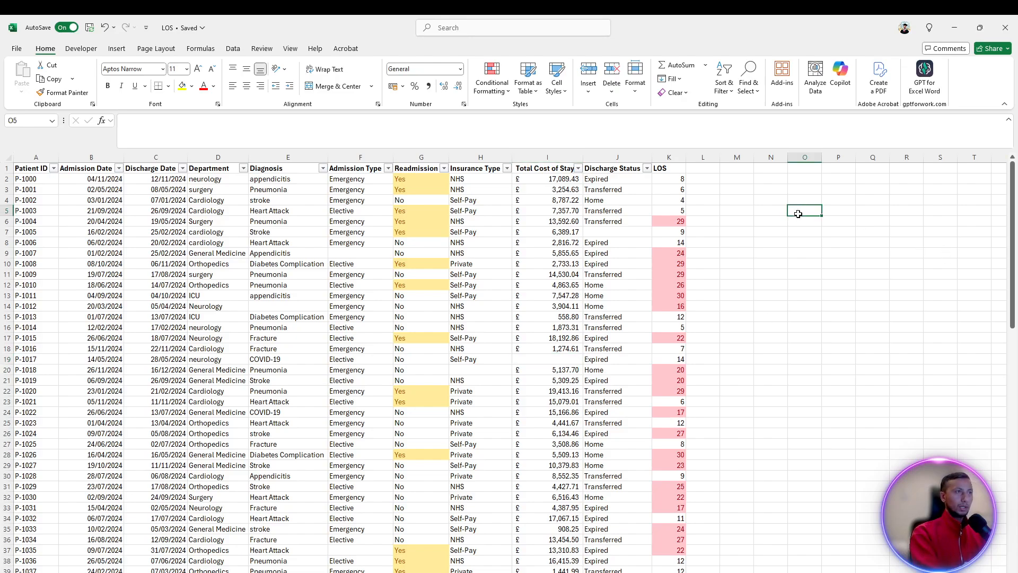
pyautogui.write('=')
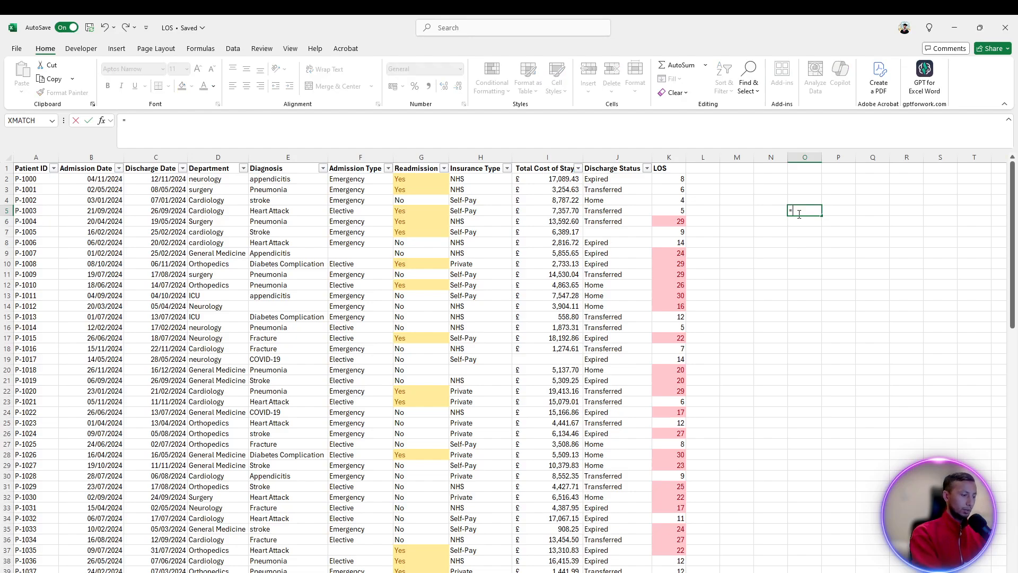
pyautogui.write('aver')
pyautogui.press('Tab')
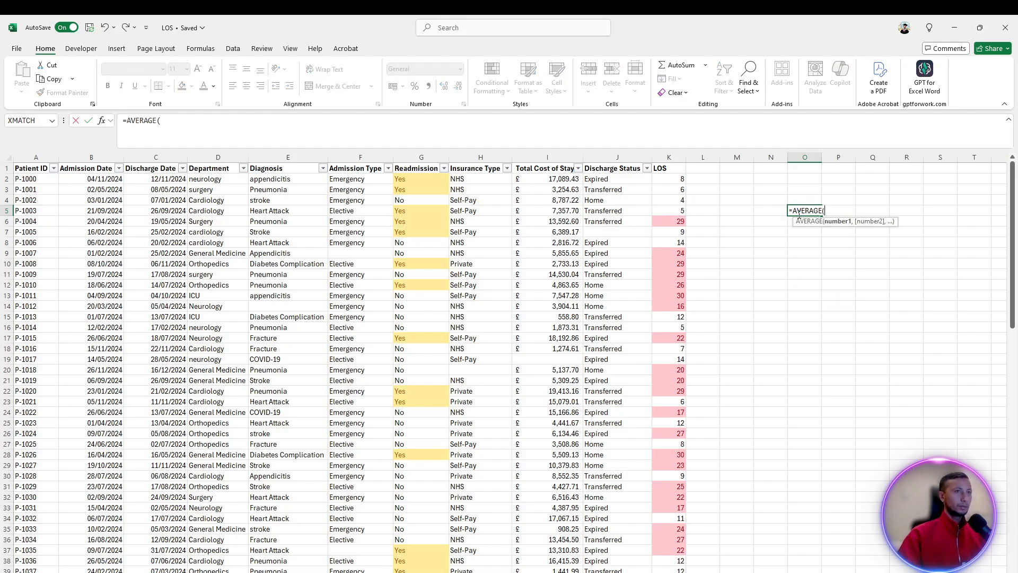
pyautogui.click(556, 157)
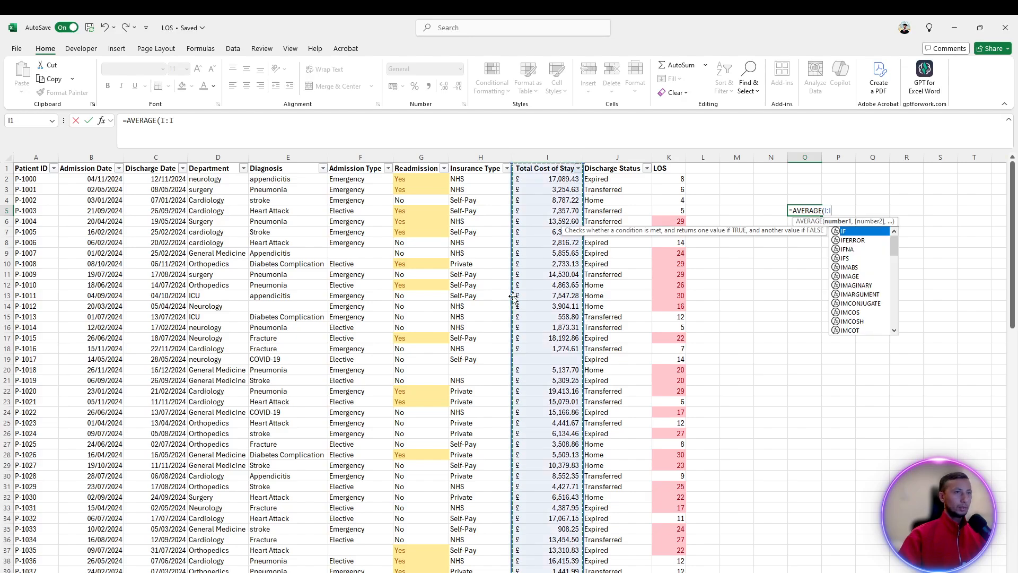
pyautogui.press('Return')
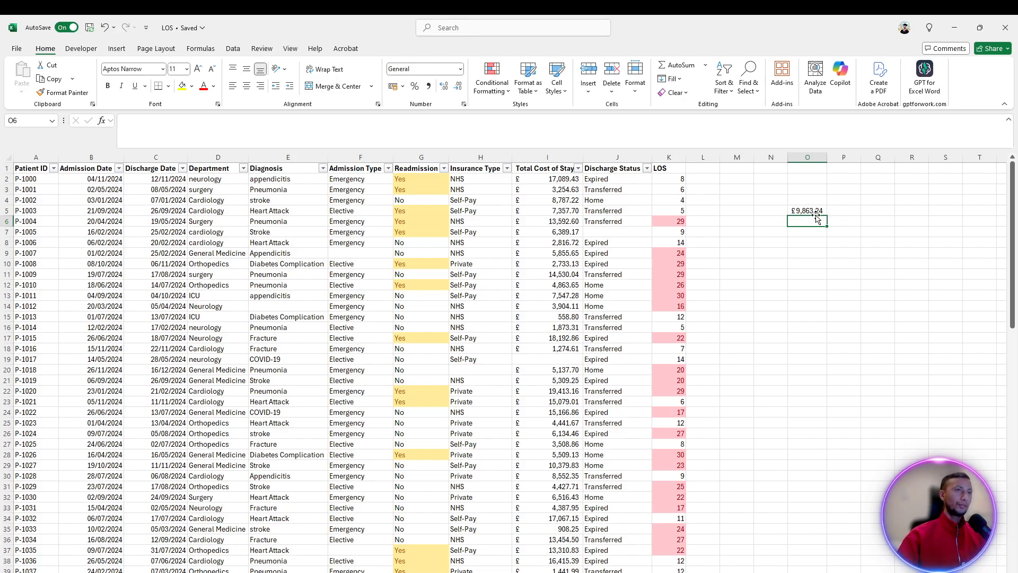
pyautogui.click(815, 212)
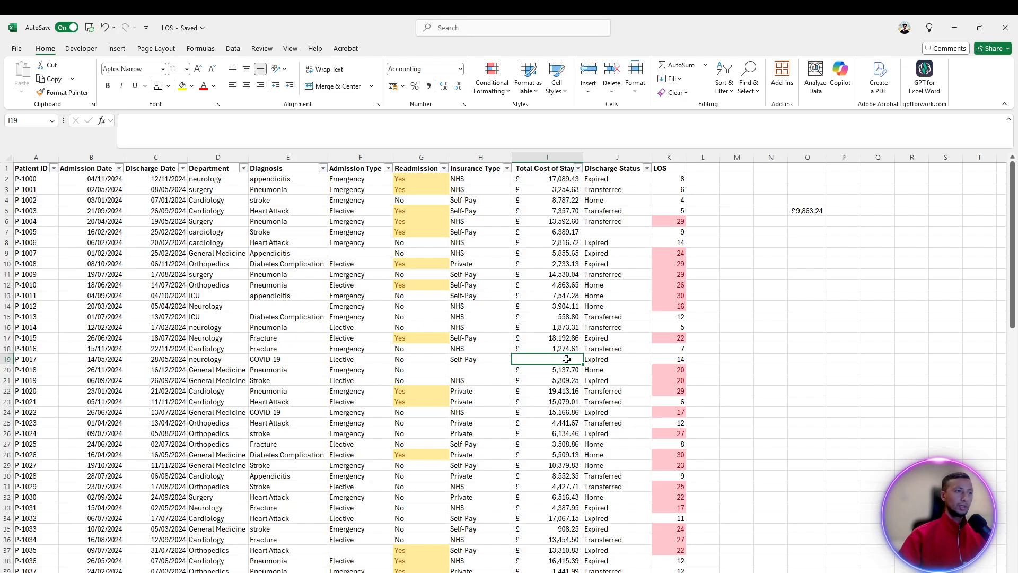
# - Try to replace the blank cells across the sheet with 9863.24, then undo the replacement
pyautogui.click(807, 380)
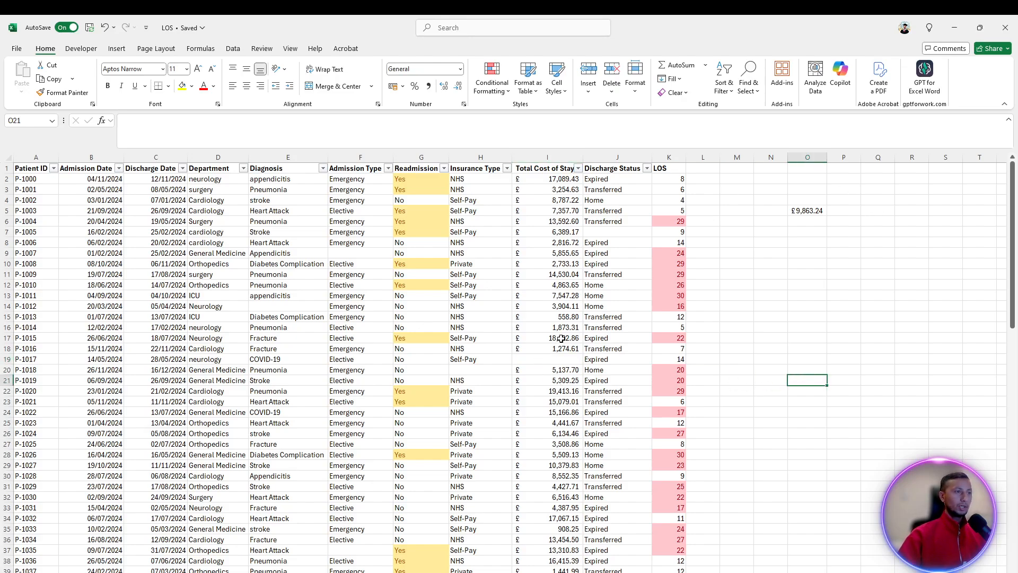
pyautogui.scroll(-8, 561, 338)
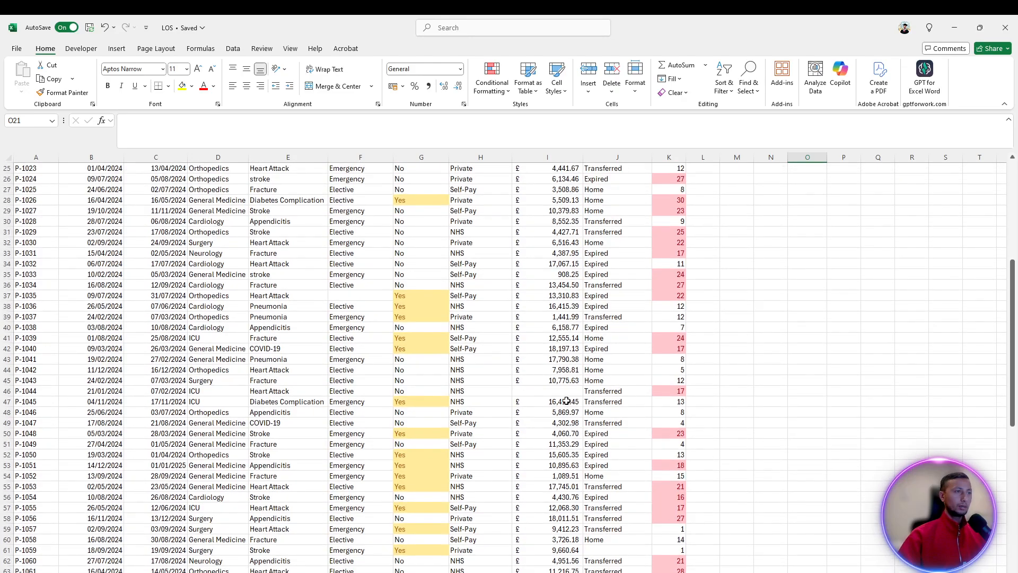
pyautogui.scroll(7, 566, 401)
pyautogui.click(567, 324)
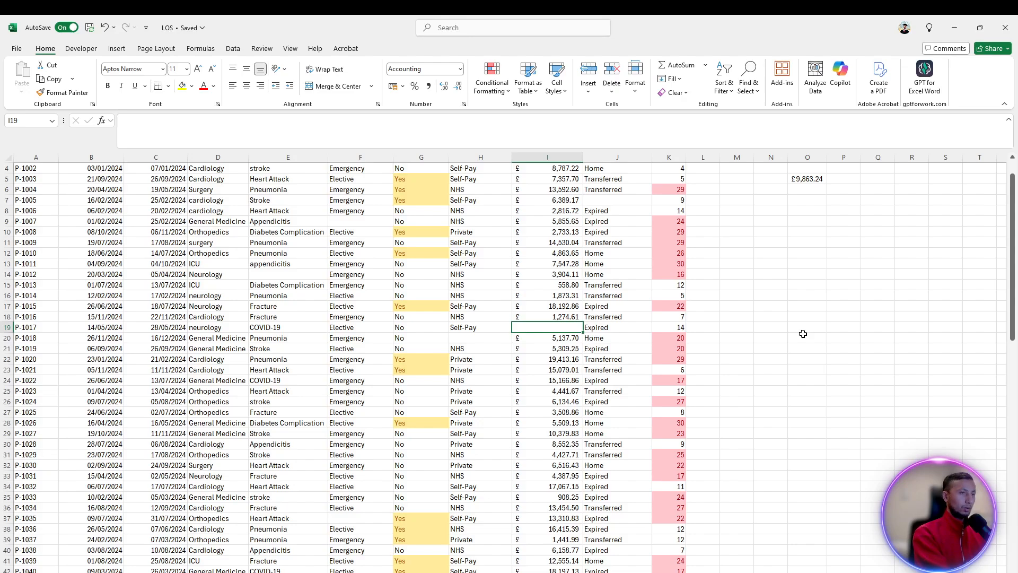
pyautogui.hotkey('ctrl', 'h')
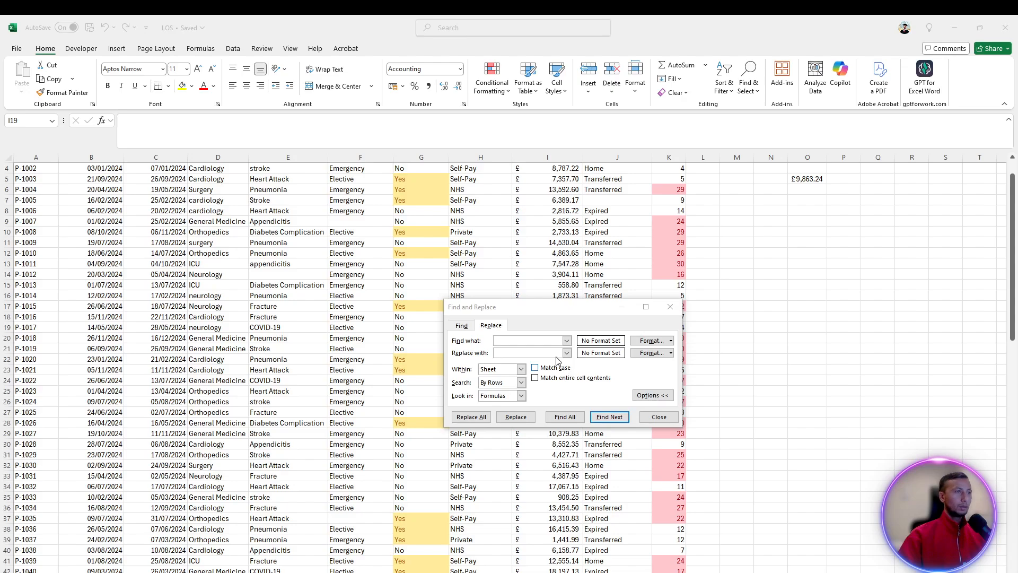
pyautogui.moveTo(572, 306); pyautogui.dragTo(774, 352)
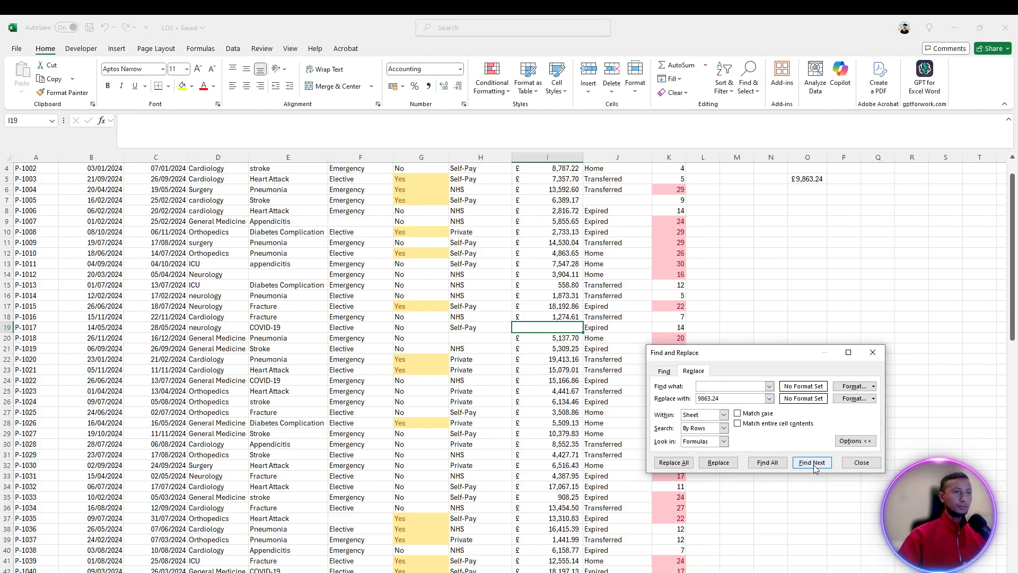
pyautogui.click(672, 462)
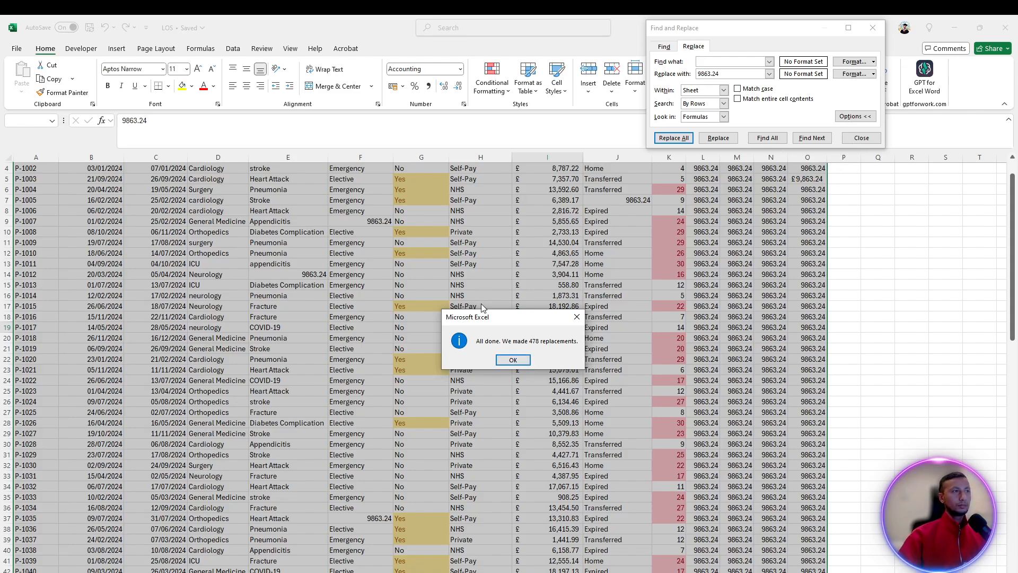
pyautogui.click(513, 359)
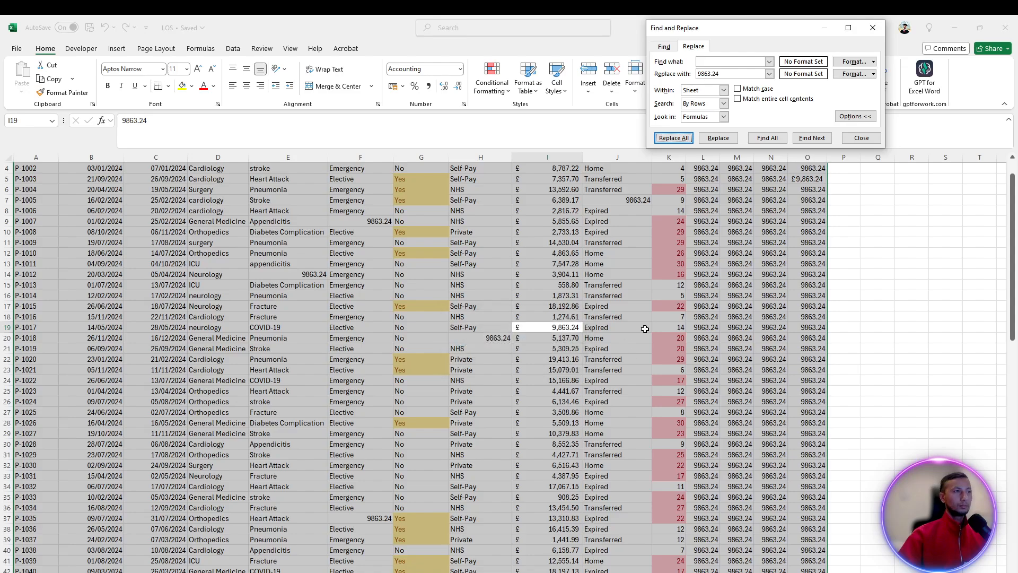
pyautogui.click(861, 137)
pyautogui.click(620, 316)
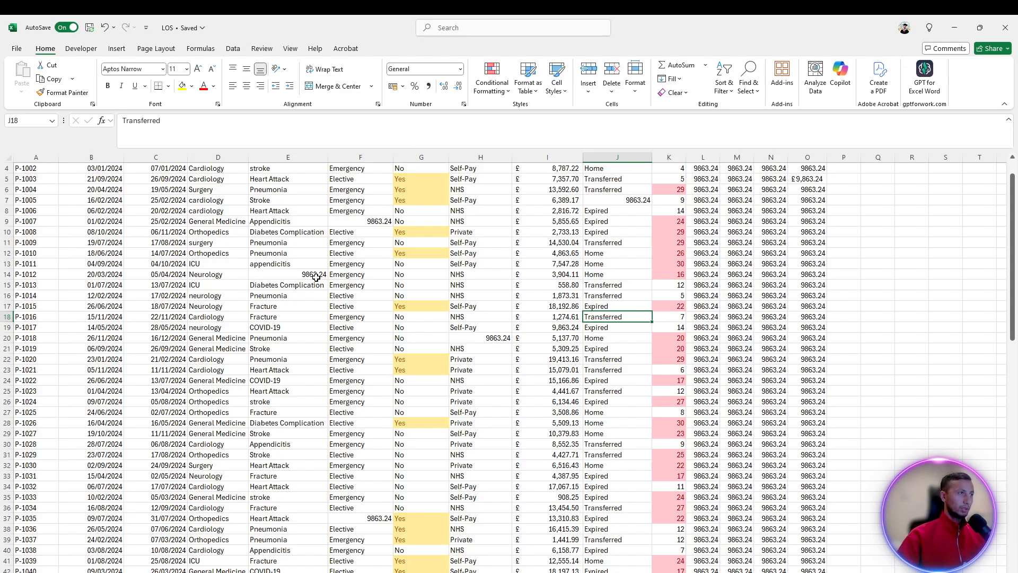
pyautogui.click(568, 348)
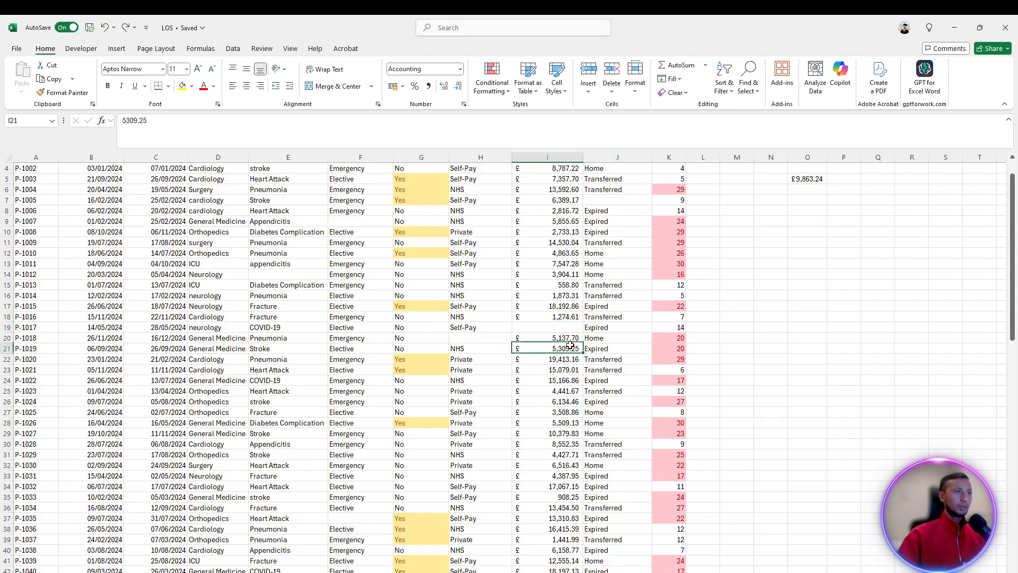
# - Replace all blank cells in only the Total Cost of Stay column with the average, 9863.24
pyautogui.click(554, 158)
pyautogui.scroll(1, 562, 265)
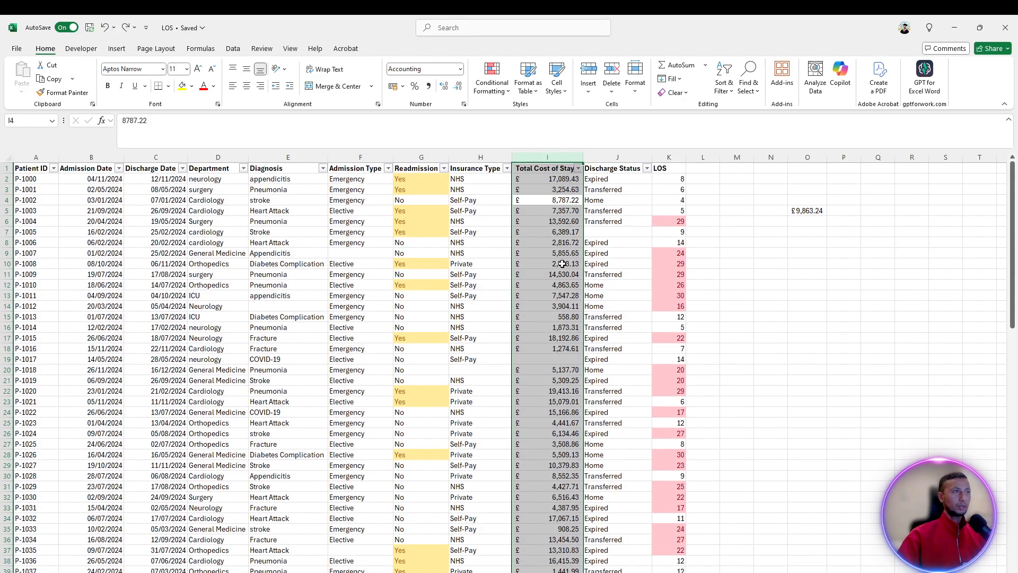
pyautogui.click(557, 154)
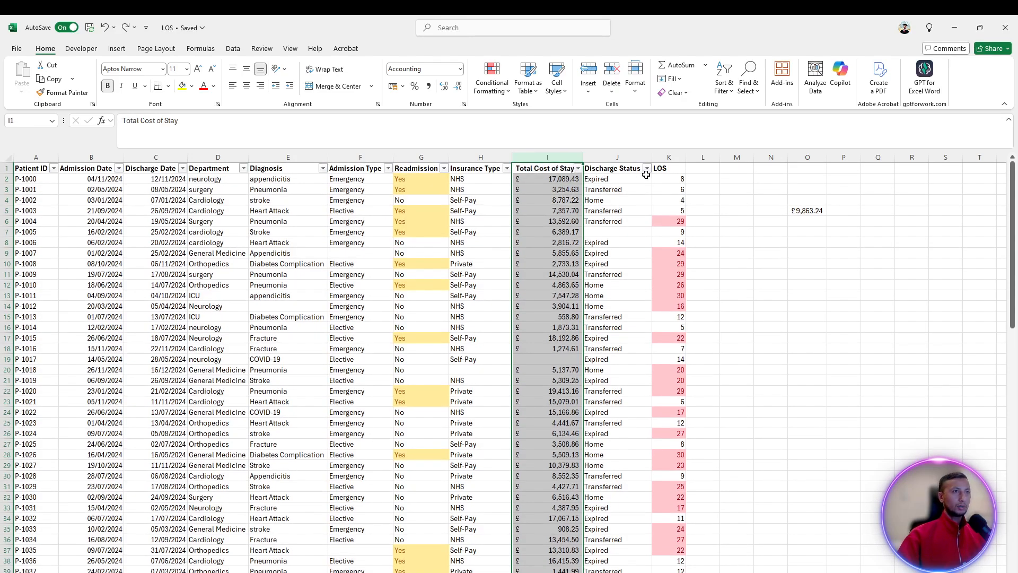
pyautogui.hotkey('ctrl', 'h')
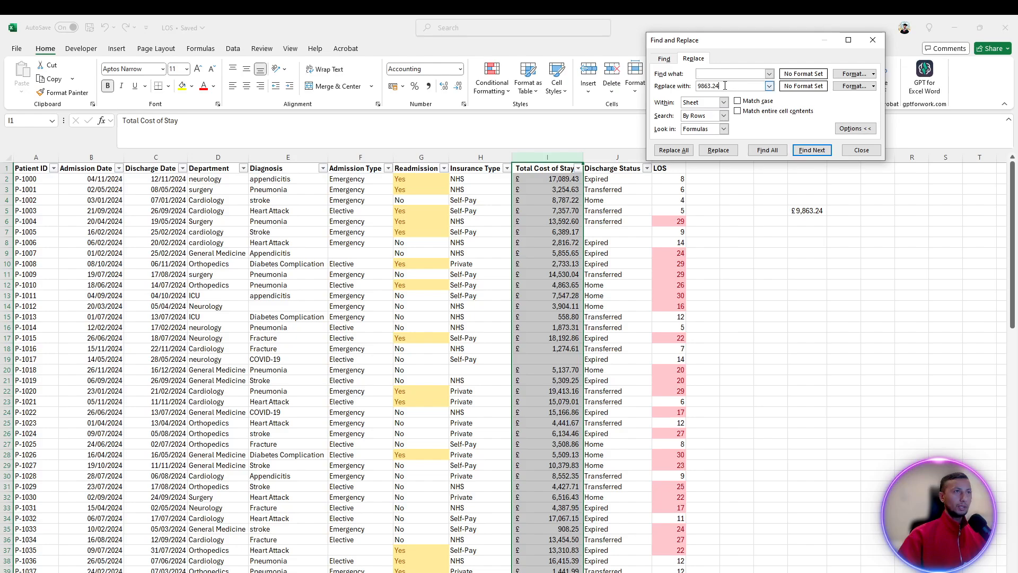
pyautogui.click(673, 151)
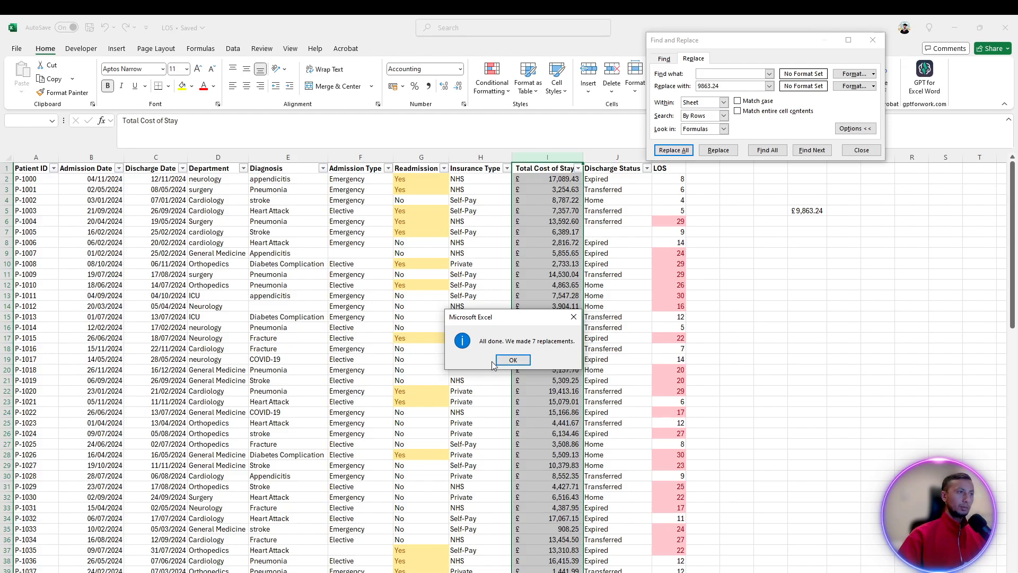
pyautogui.click(512, 360)
pyautogui.click(835, 309)
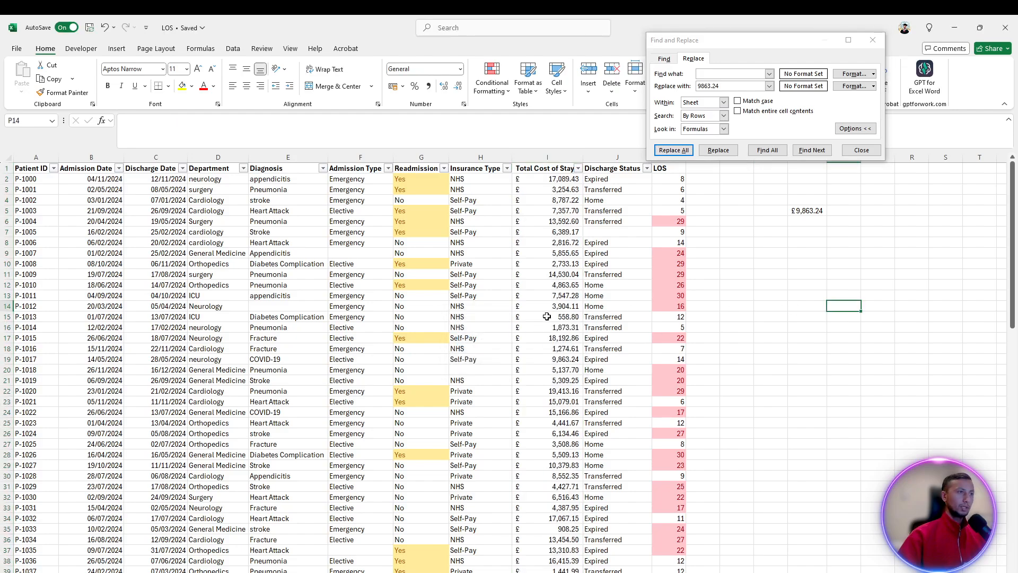
# - Clear the surplus average values below the last patient record, in rows 104 to 107 of the Total Cost of Stay column
pyautogui.click(555, 356)
pyautogui.scroll(-18, 562, 345)
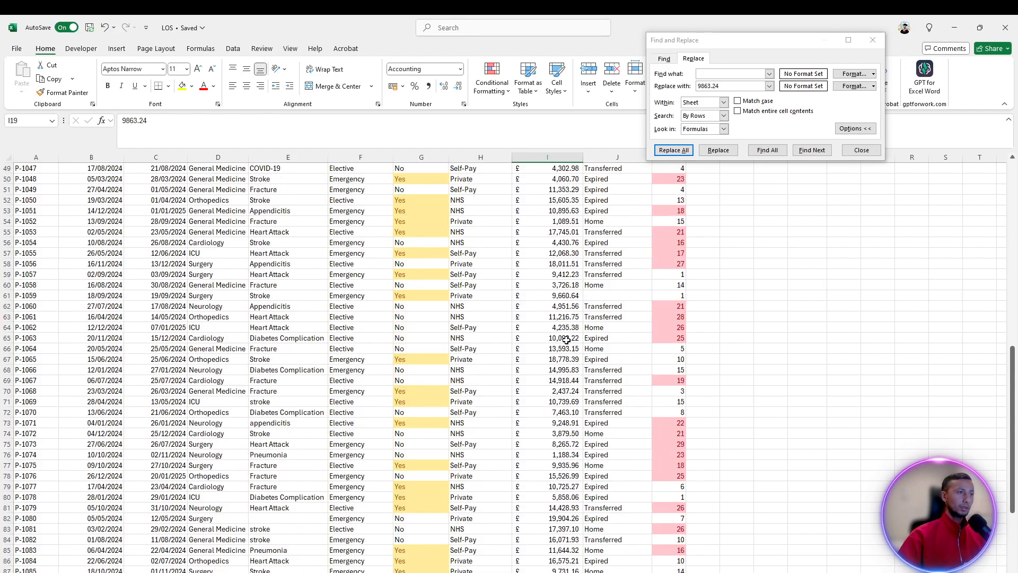
pyautogui.scroll(-8, 566, 340)
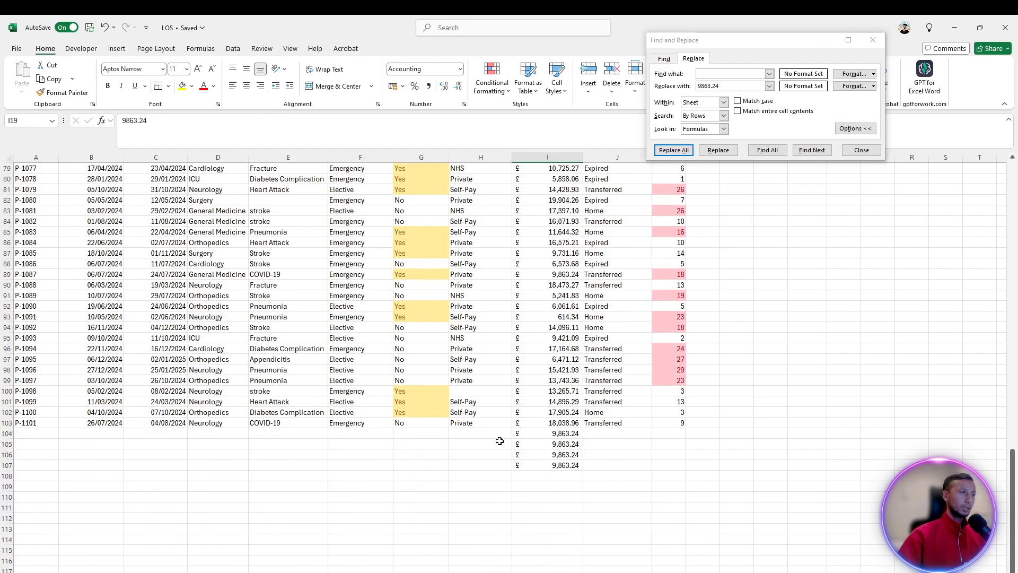
pyautogui.click(498, 433)
pyautogui.moveTo(497, 434); pyautogui.dragTo(586, 480)
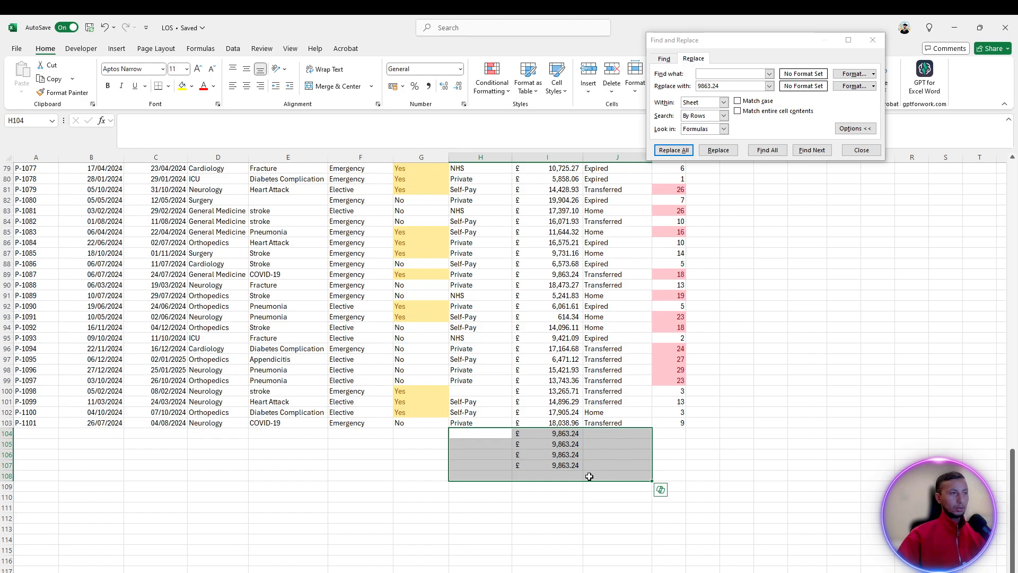
pyautogui.press('Delete')
# - Check the Total Cost of Stay column through the records for remaining blank cells
pyautogui.scroll(20, 760, 401)
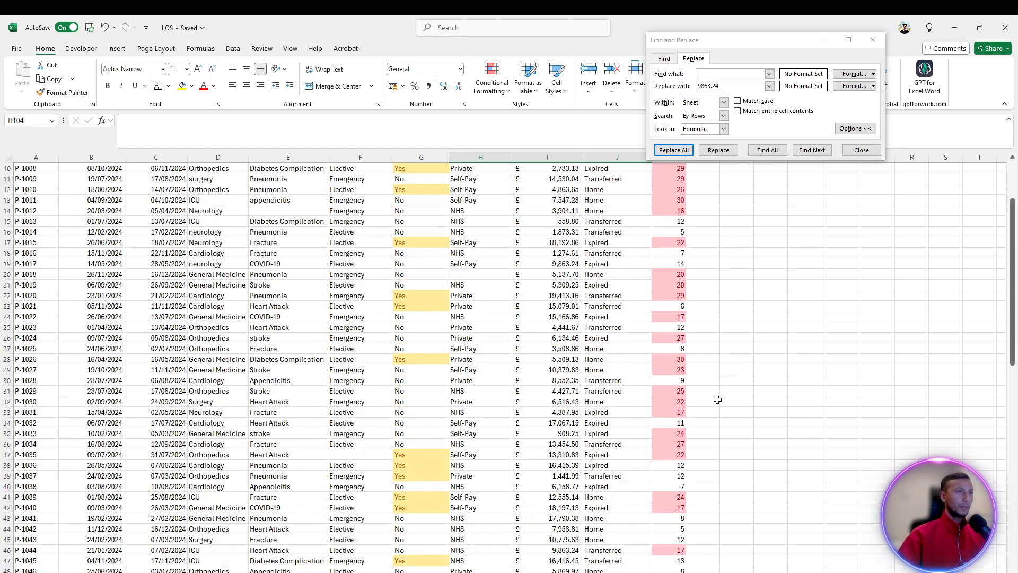
pyautogui.click(546, 285)
pyautogui.scroll(-13, 546, 285)
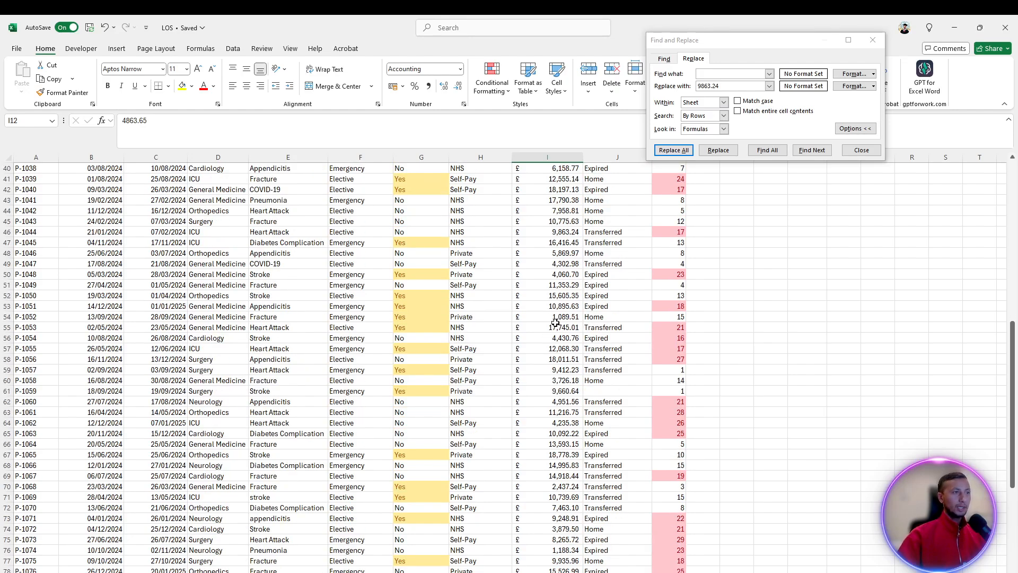
pyautogui.scroll(-6, 552, 345)
pyautogui.click(540, 157)
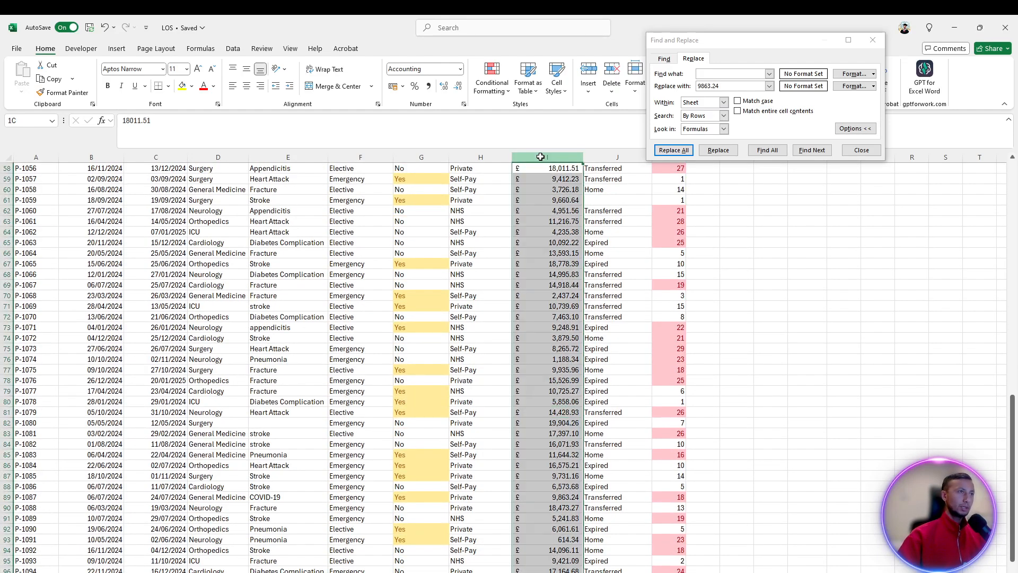
pyautogui.scroll(-7, 557, 310)
pyautogui.scroll(7, 556, 310)
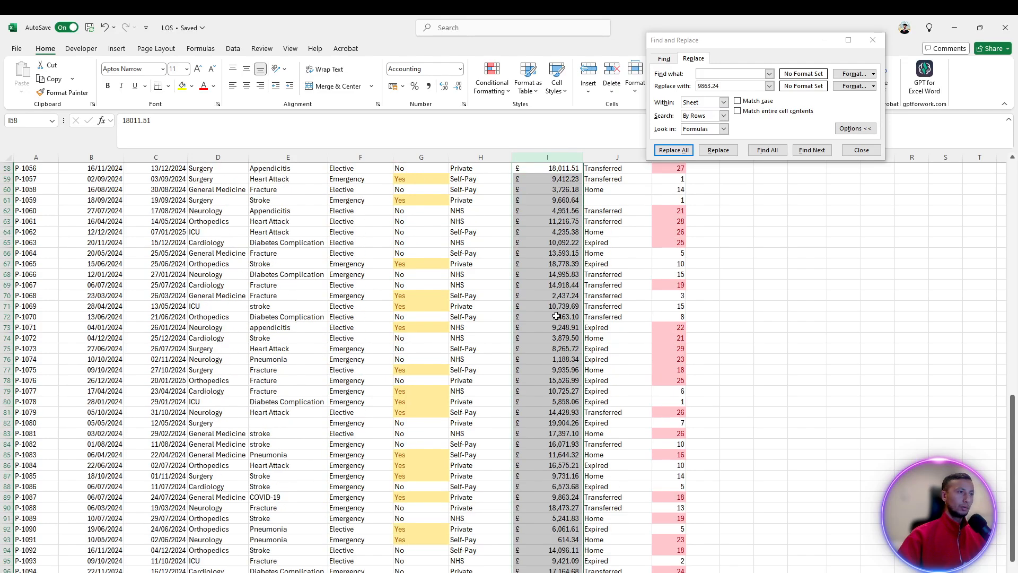
pyautogui.scroll(13, 555, 316)
pyautogui.click(805, 246)
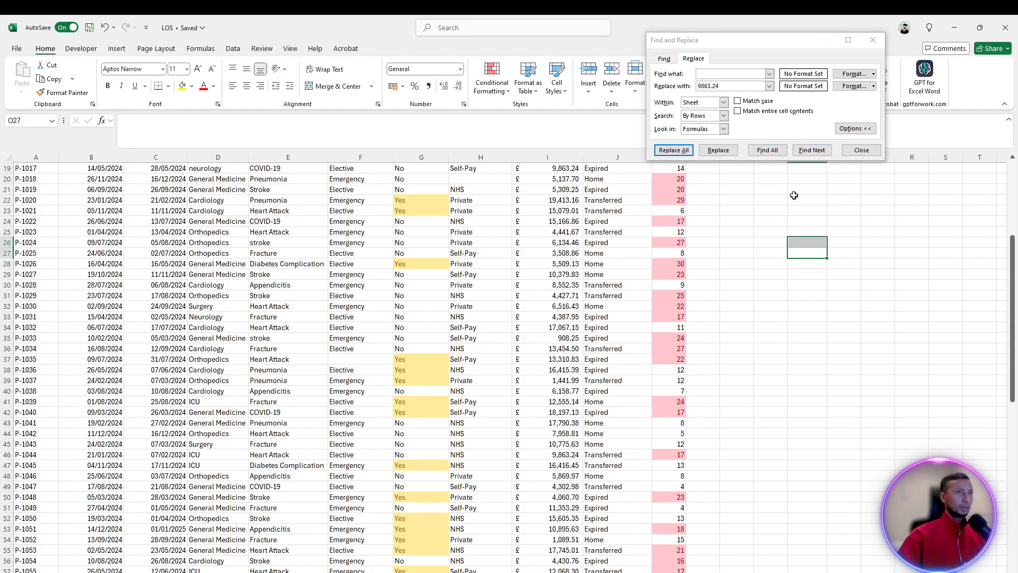
pyautogui.scroll(6, 350, 292)
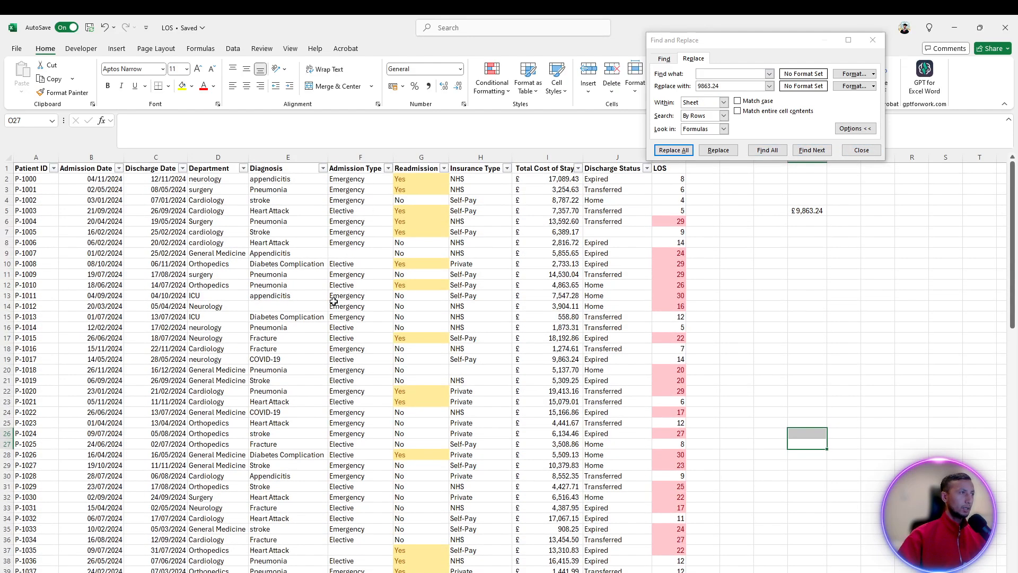
# - Replace all blank cells in only the Discharge Status column's patient records with Unknown
pyautogui.click(617, 158)
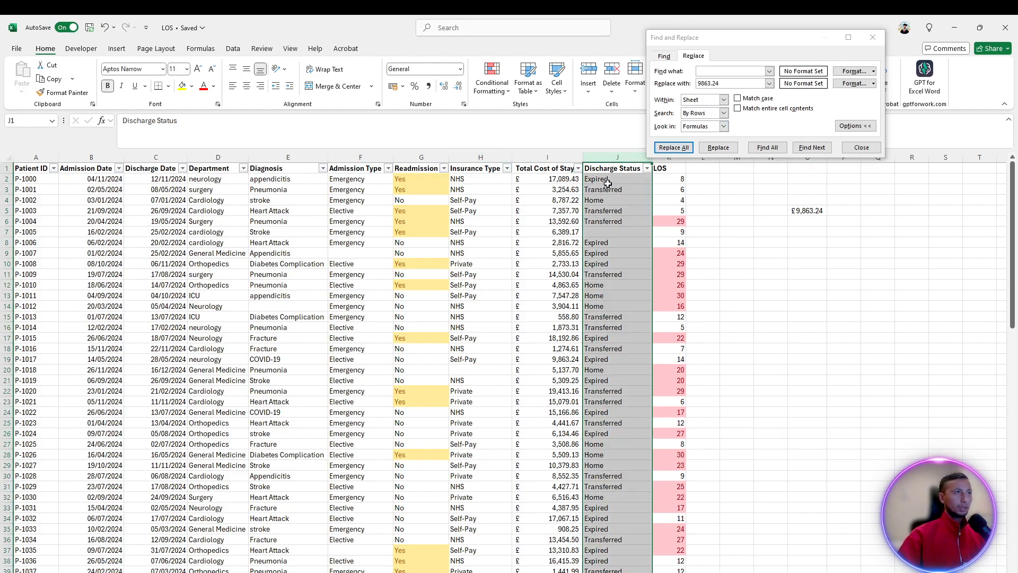
pyautogui.click(614, 169)
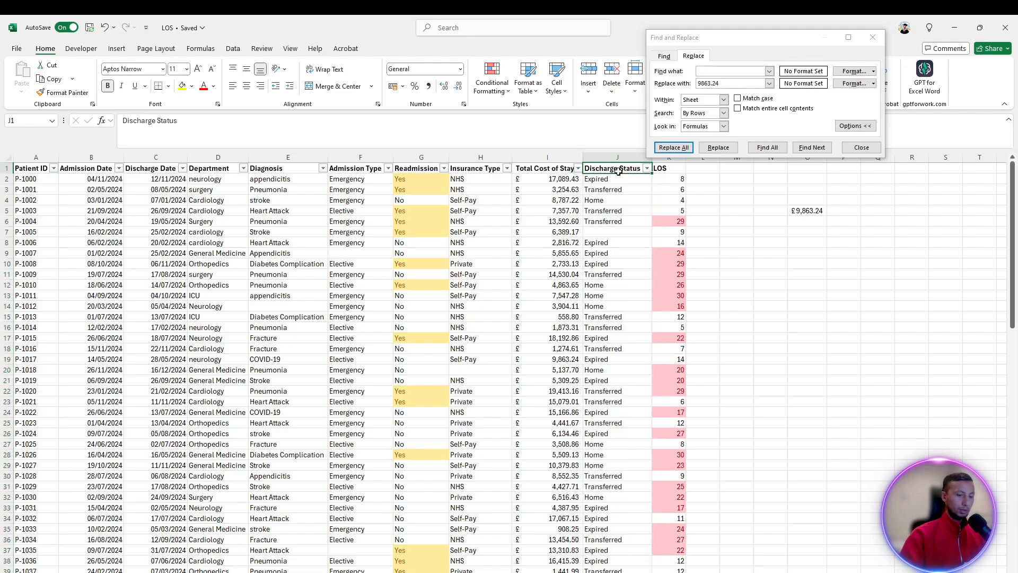
pyautogui.hotkey('ctrl', 'shift', 'Down')
pyautogui.hotkey('ctrl', 'shift', 'Down')
pyautogui.hotkey('ctrl', 'shift', 'Down')
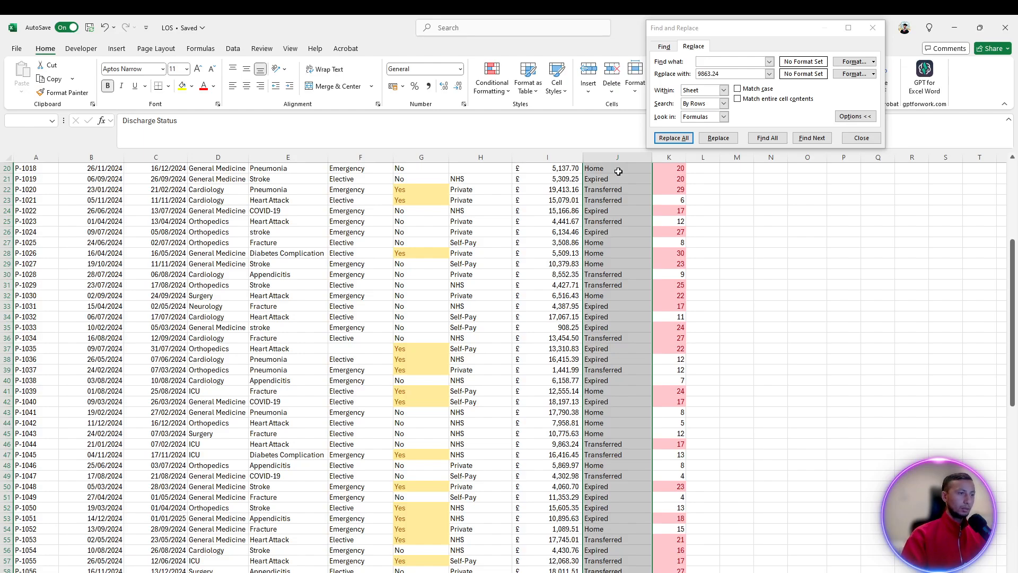
pyautogui.scroll(-14, 618, 171)
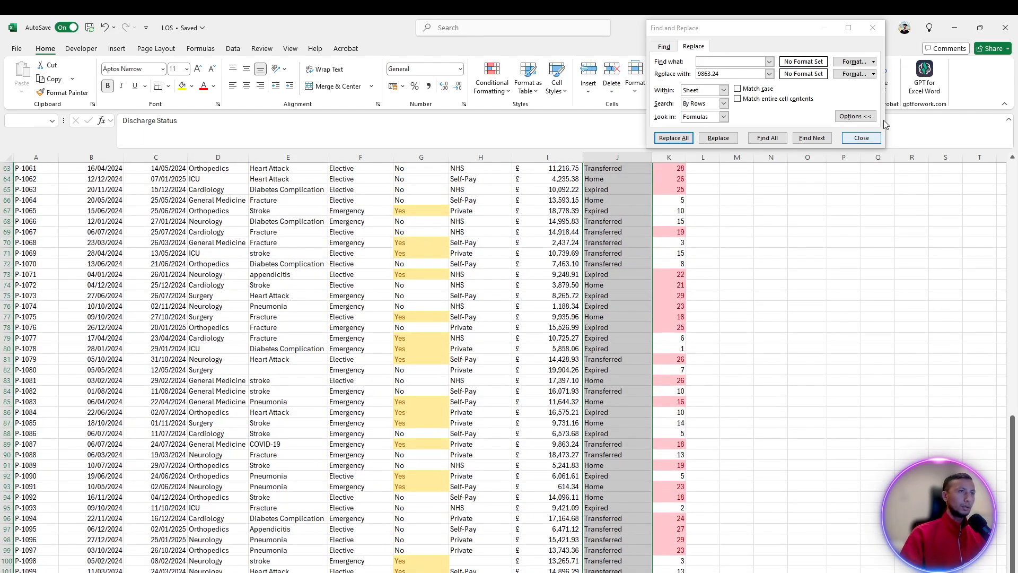
pyautogui.click(681, 76)
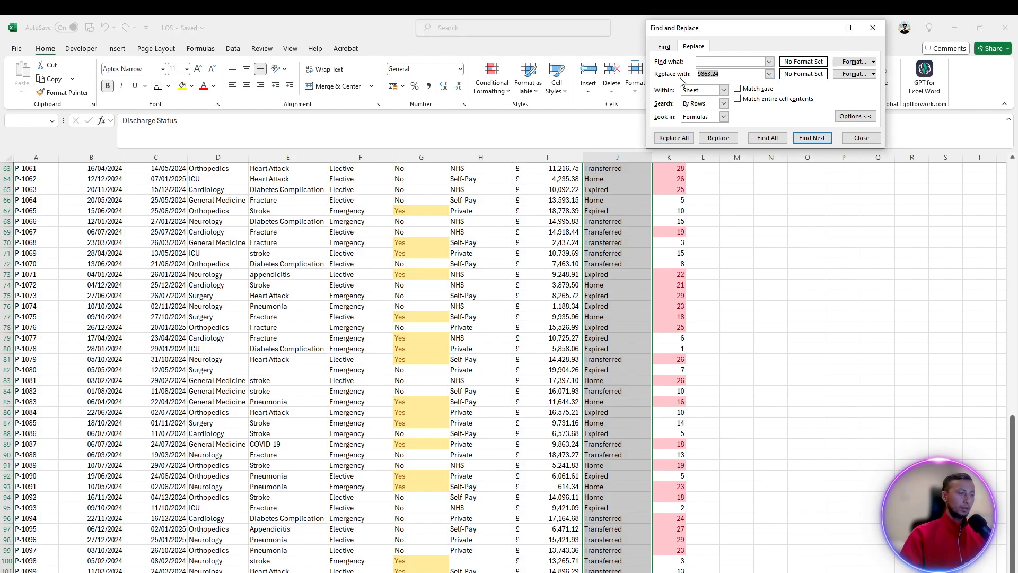
pyautogui.write('Unkno')
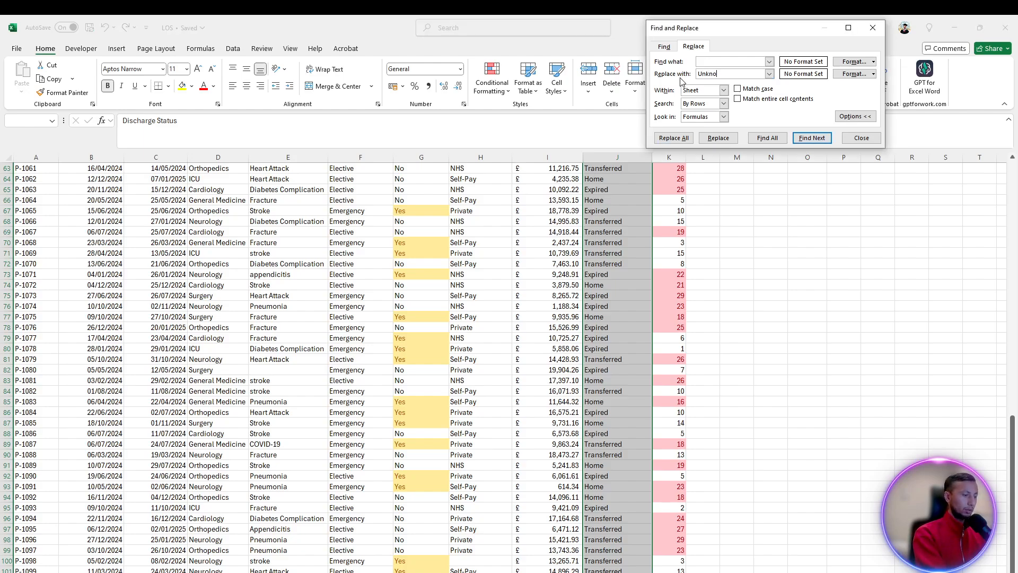
pyautogui.write('wn')
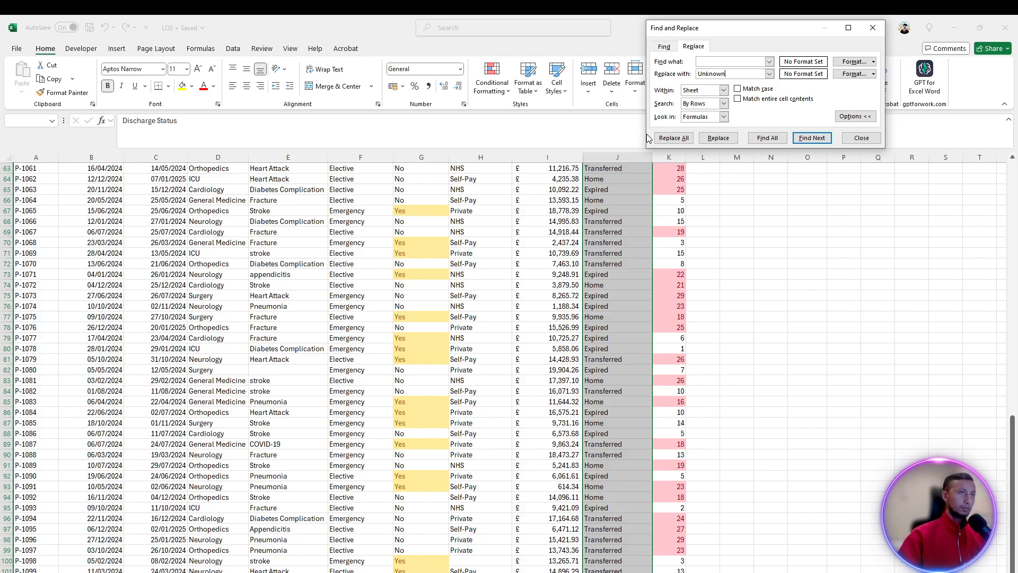
pyautogui.click(673, 138)
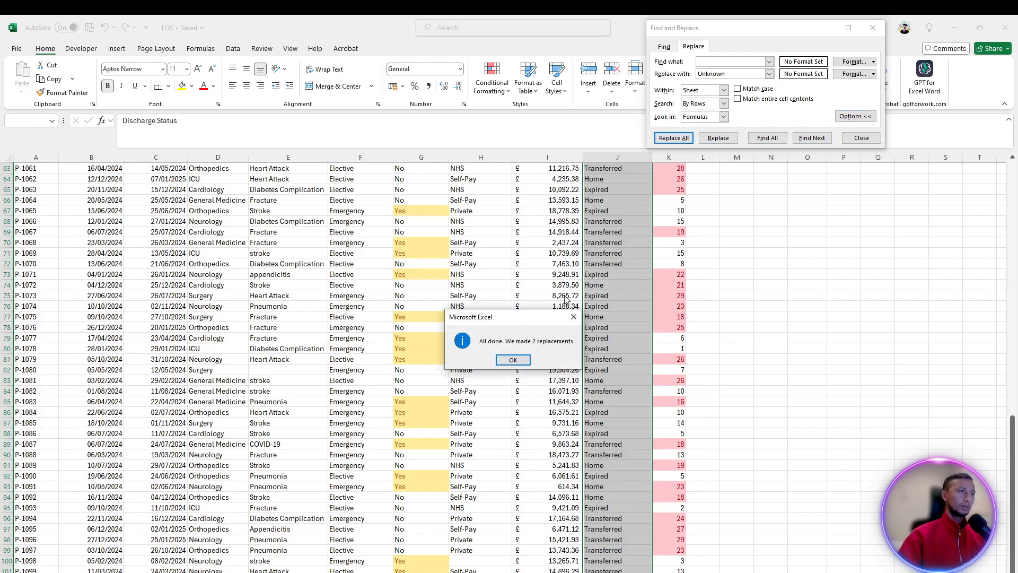
pyautogui.click(513, 360)
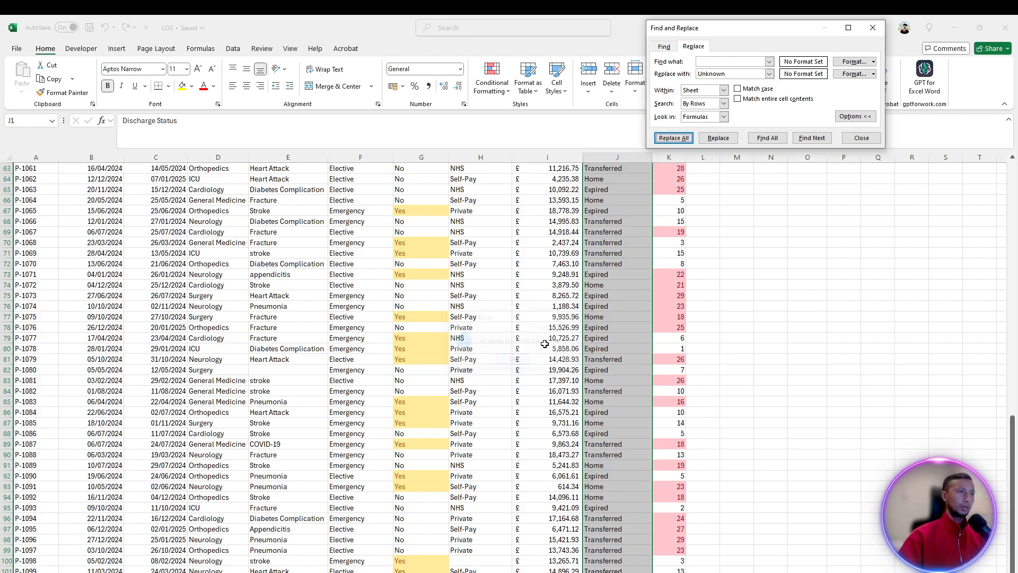
pyautogui.scroll(10, 618, 306)
pyautogui.scroll(11, 618, 306)
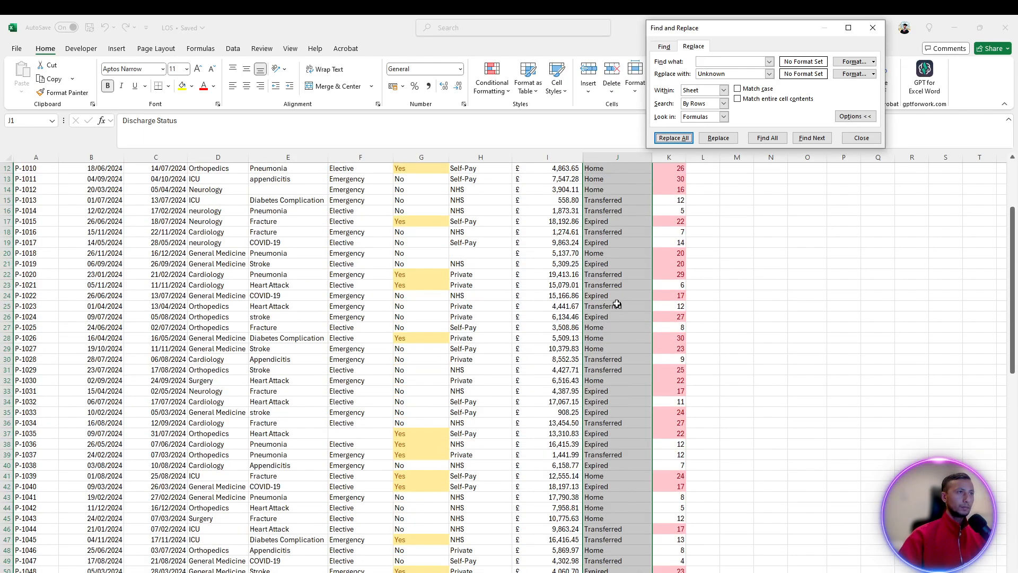
pyautogui.click(603, 232)
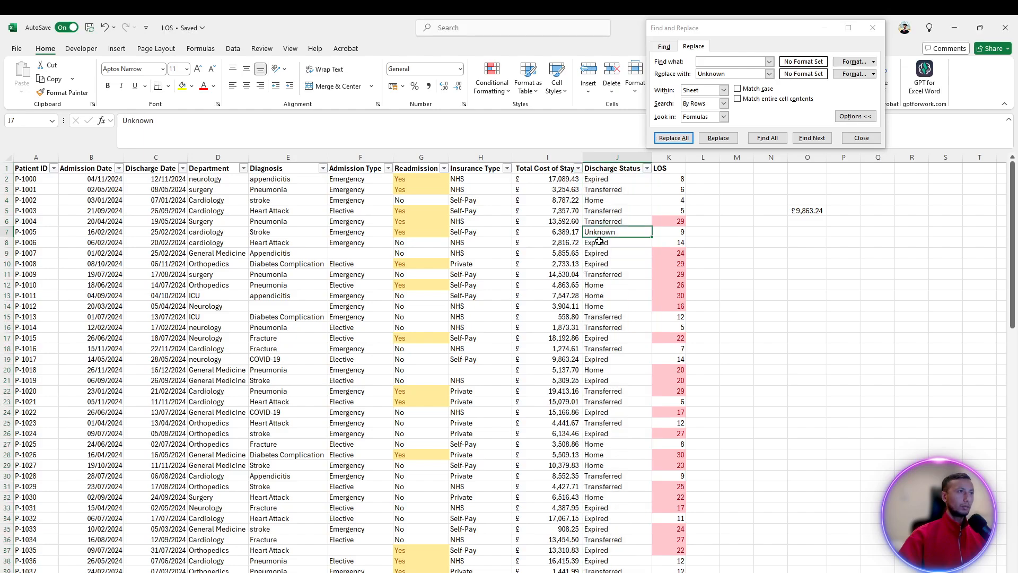
# - Replace all blank cells in the Insurance Type column, down to row 103, with Unknown
pyautogui.click(471, 366)
pyautogui.click(475, 169)
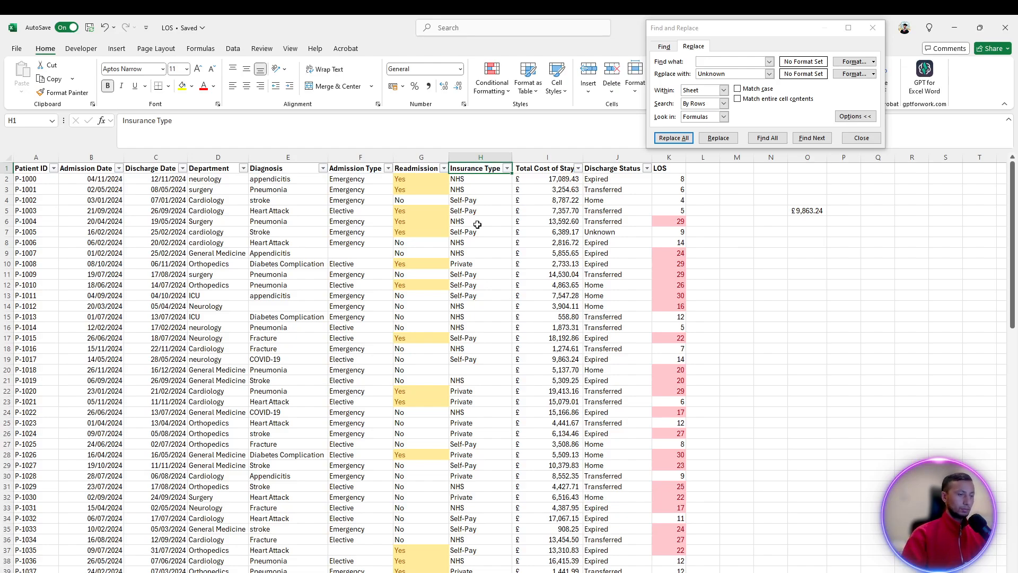
pyautogui.scroll(-4, 483, 268)
pyautogui.scroll(-20, 484, 267)
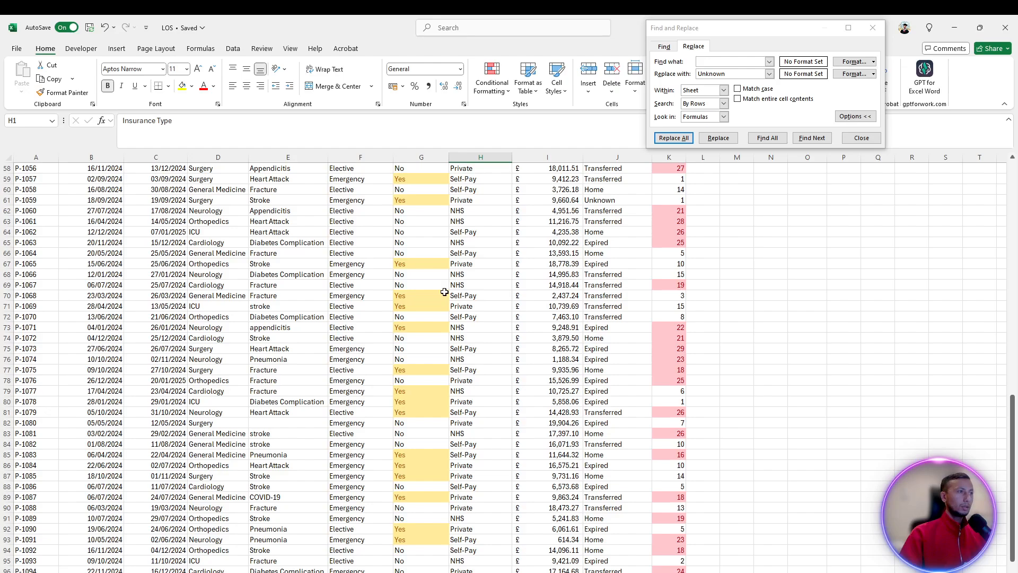
pyautogui.keyDown('shift'); pyautogui.click(489, 457); pyautogui.keyUp('shift')
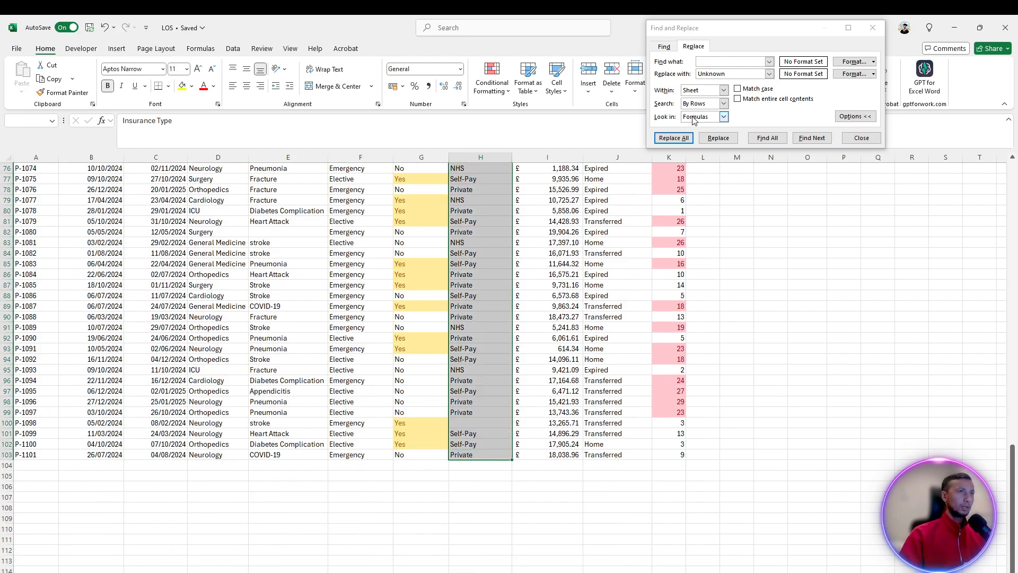
pyautogui.click(673, 138)
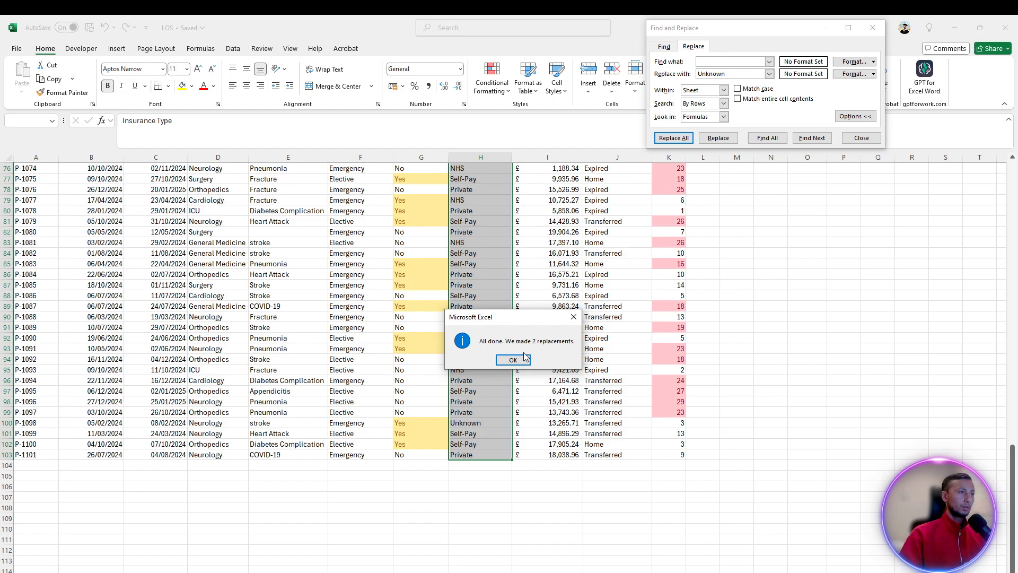
pyautogui.click(513, 360)
pyautogui.click(410, 369)
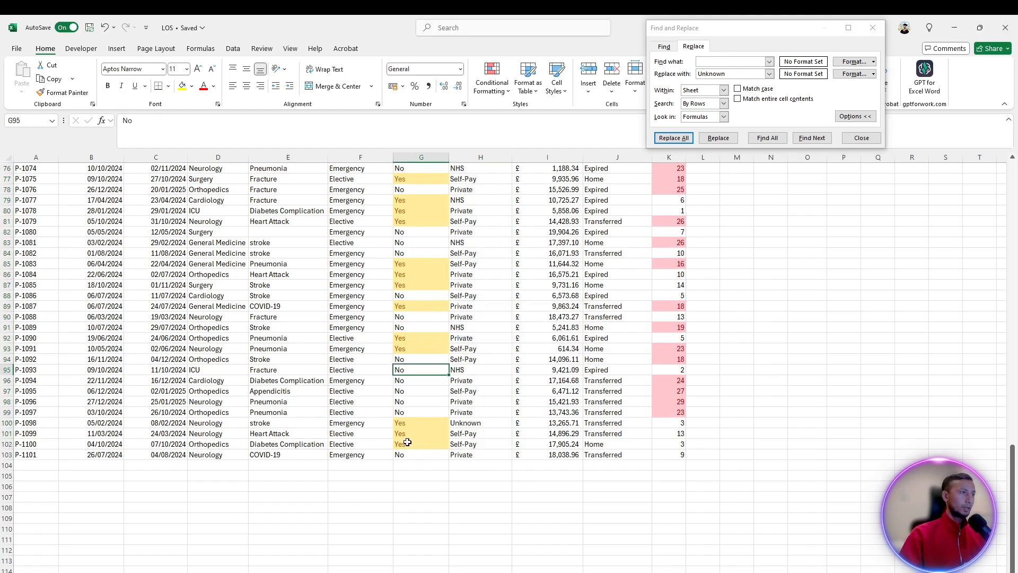
# - Replace all blank cells in the Diagnosis and Admission Type columns, down to row 103, with Unknown and close Find and Replace
pyautogui.scroll(20, 401, 403)
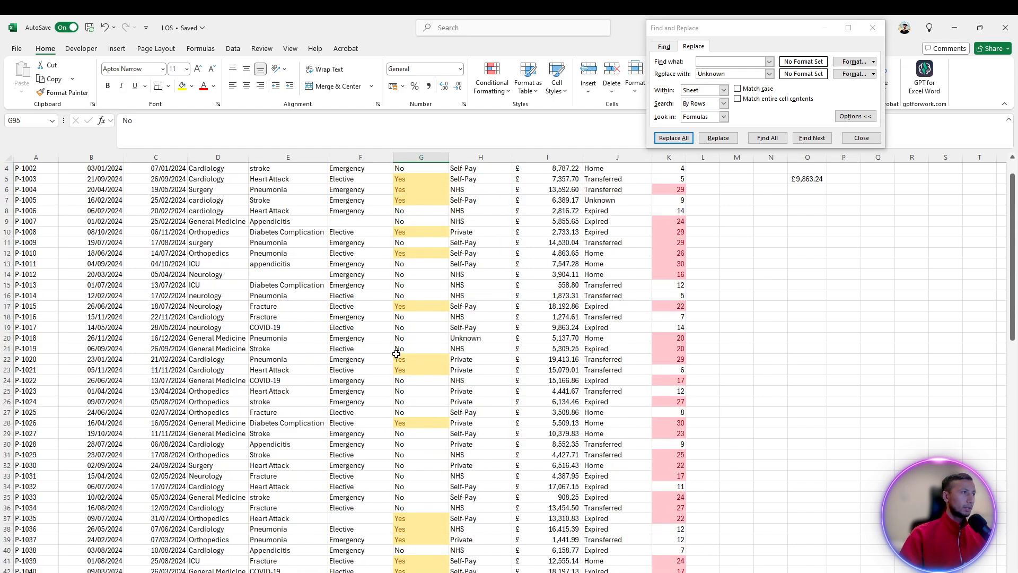
pyautogui.scroll(1, 396, 354)
pyautogui.click(346, 255)
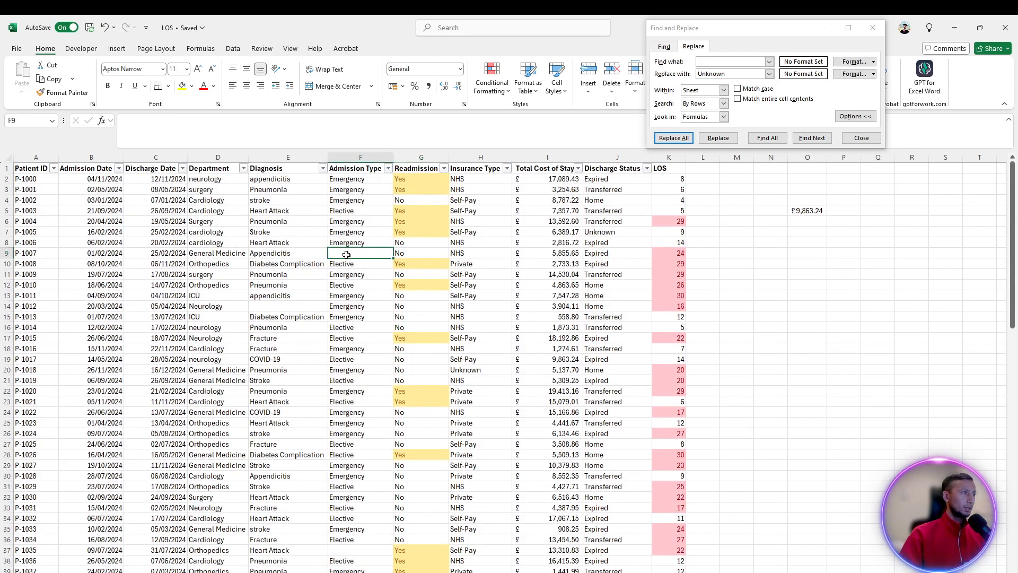
pyautogui.click(284, 307)
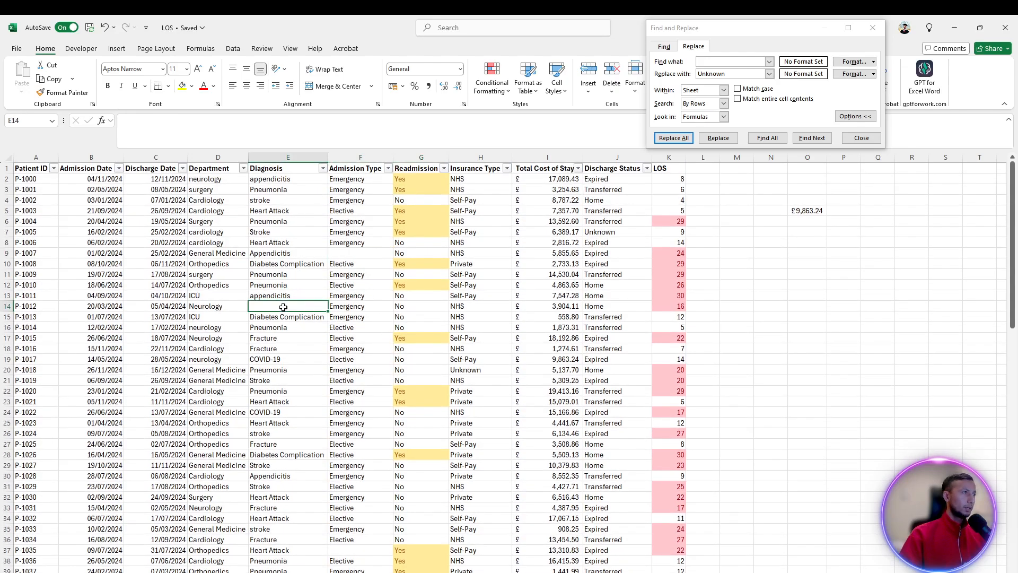
pyautogui.click(279, 169)
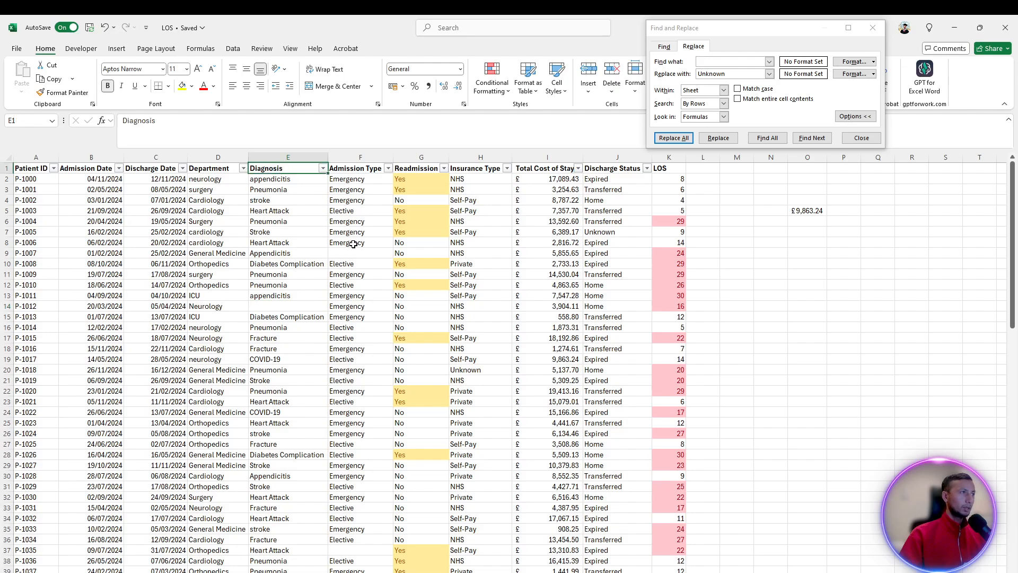
pyautogui.keyDown('shift'); pyautogui.click(352, 174); pyautogui.keyUp('shift')
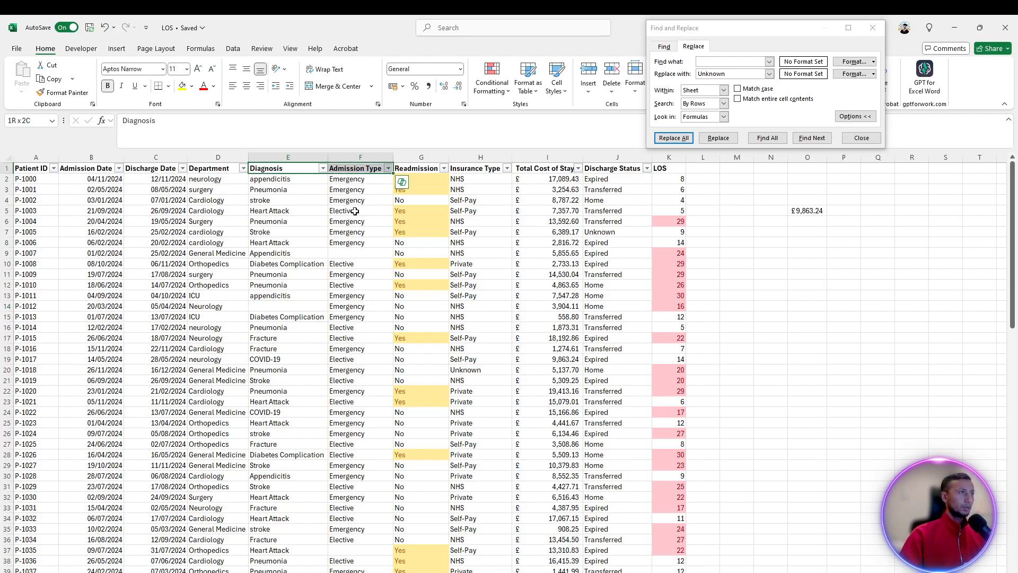
pyautogui.scroll(-20, 355, 211)
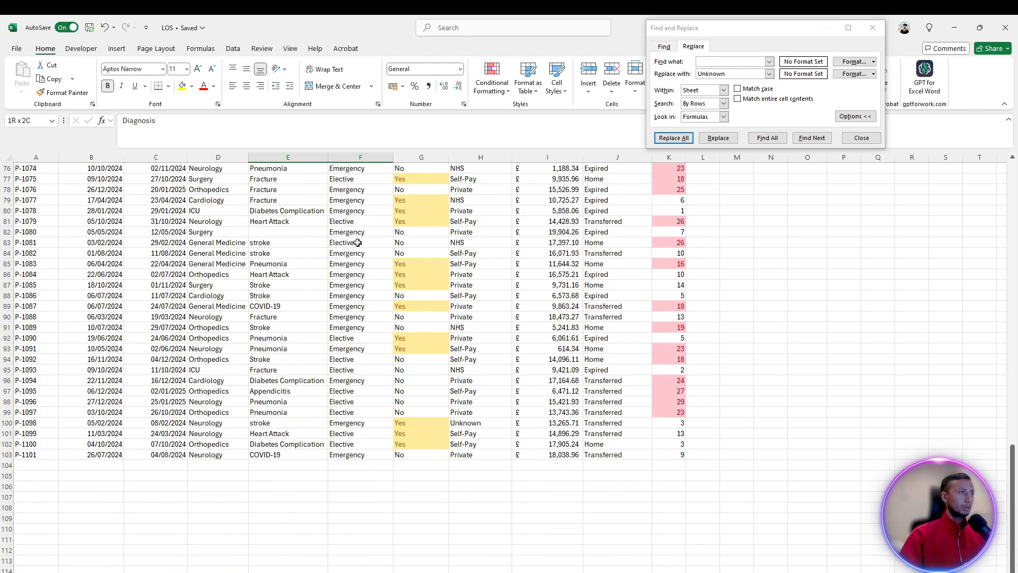
pyautogui.keyDown('shift'); pyautogui.click(358, 453); pyautogui.keyUp('shift')
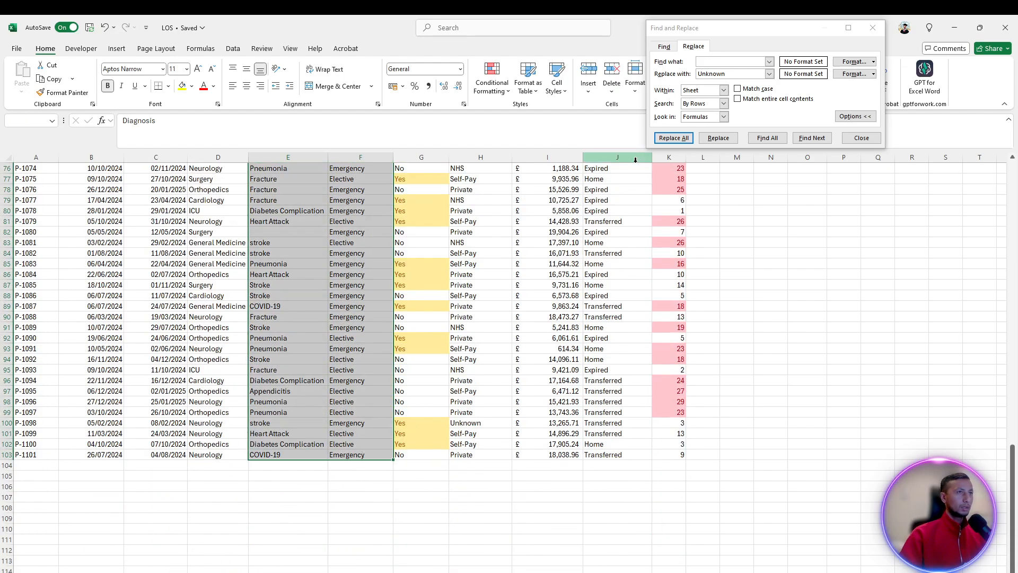
pyautogui.click(672, 138)
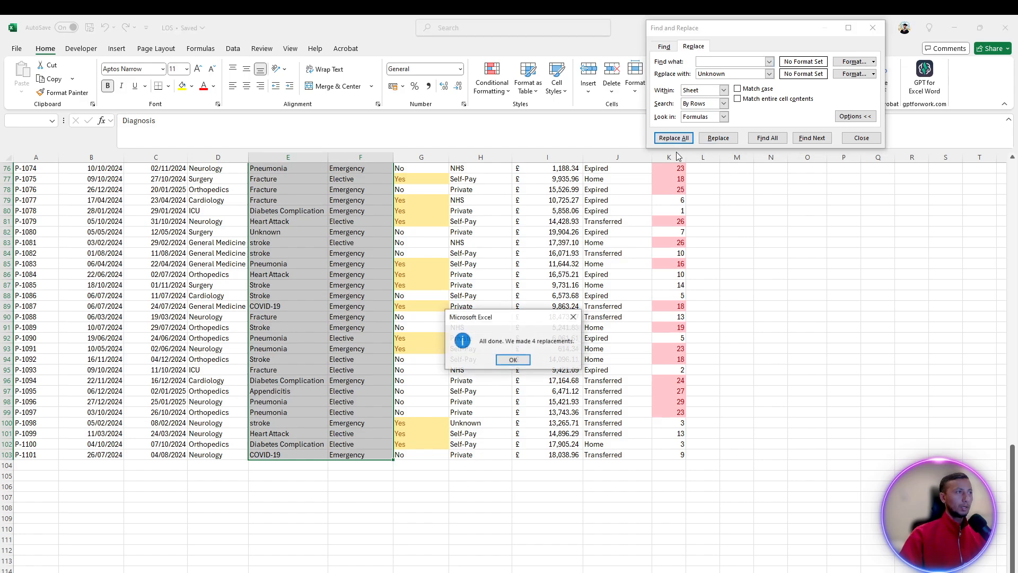
pyautogui.click(512, 360)
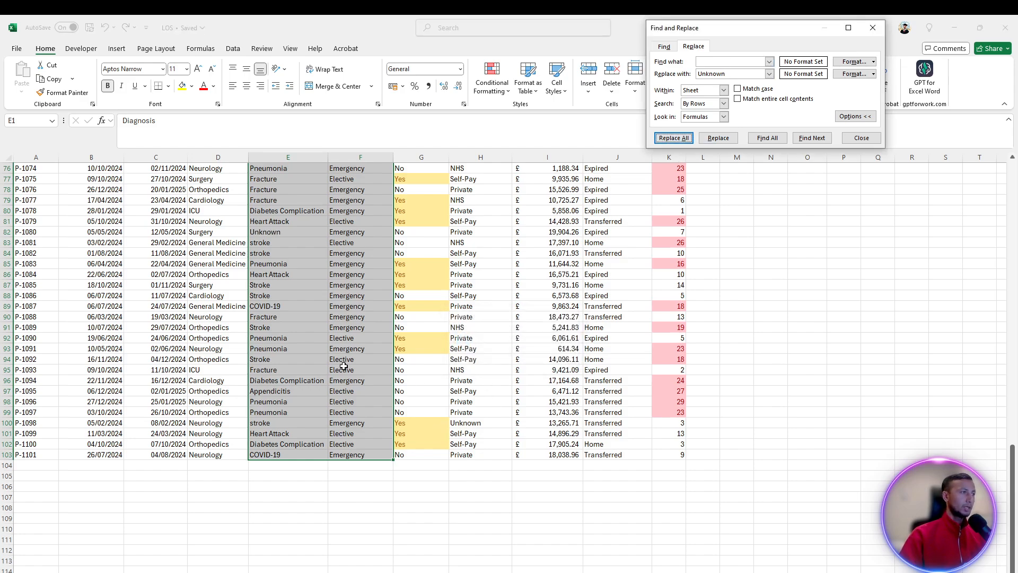
pyautogui.click(258, 360)
pyautogui.scroll(4, 287, 379)
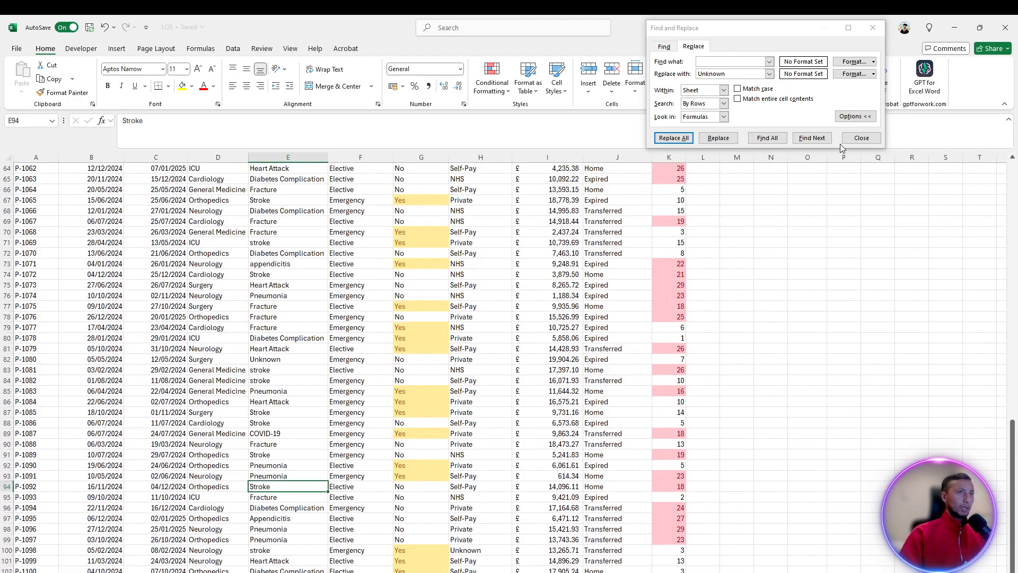
pyautogui.click(859, 138)
# - Review the filled Diagnosis, Admission Type and cost values through the patient records for remaining blanks
pyautogui.click(382, 349)
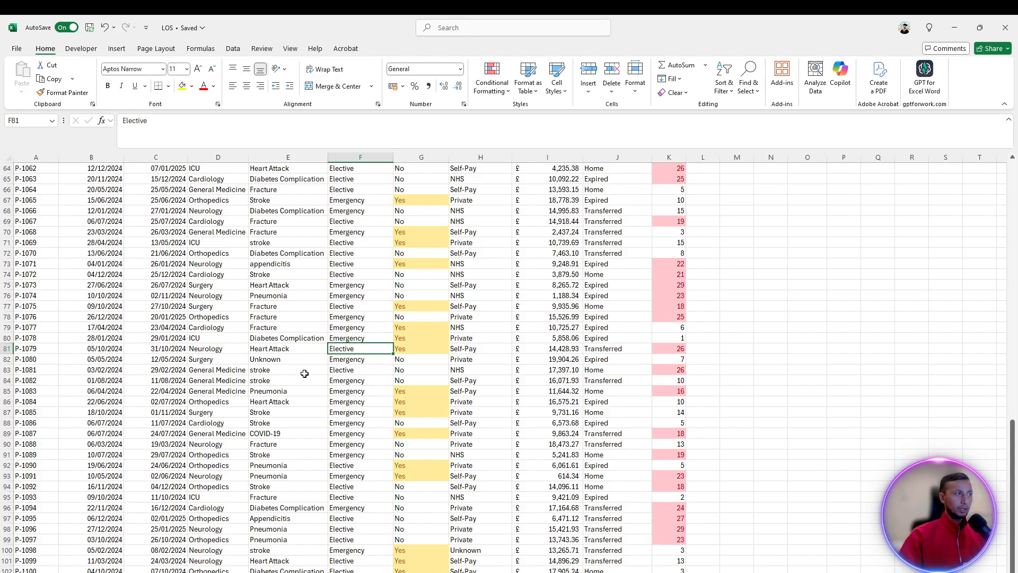
pyautogui.click(293, 358)
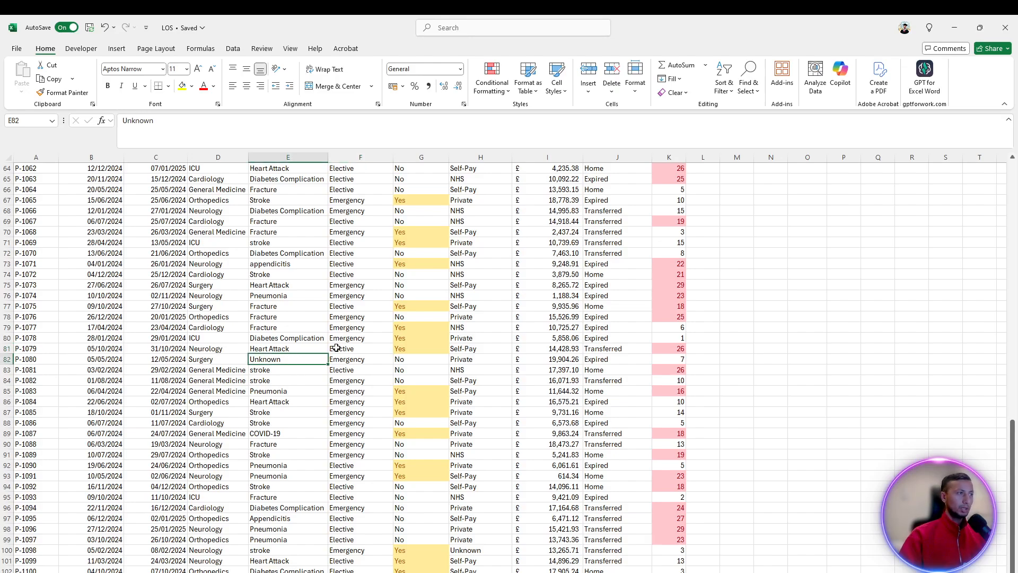
pyautogui.scroll(6, 336, 347)
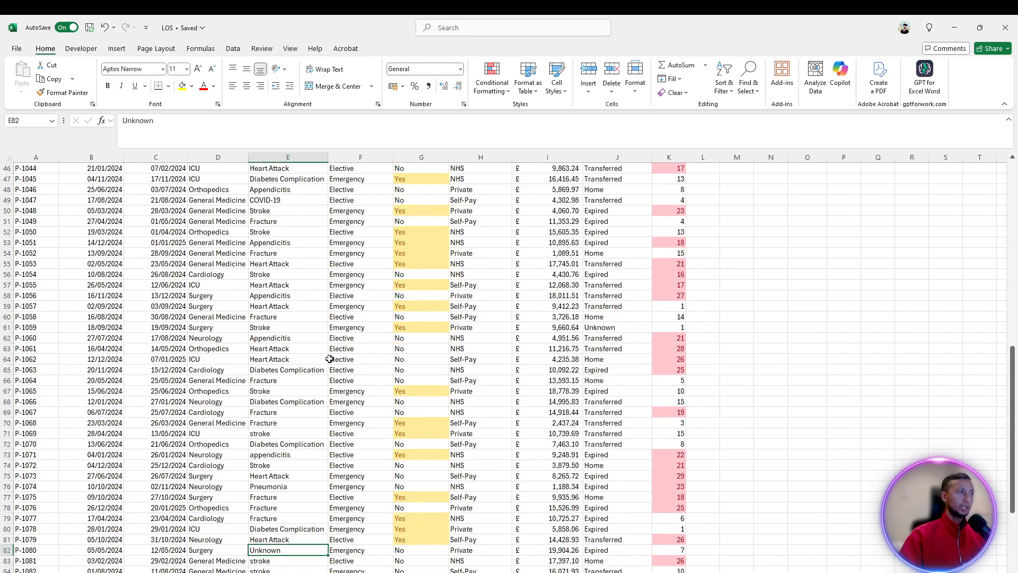
pyautogui.click(551, 390)
pyautogui.scroll(5, 550, 435)
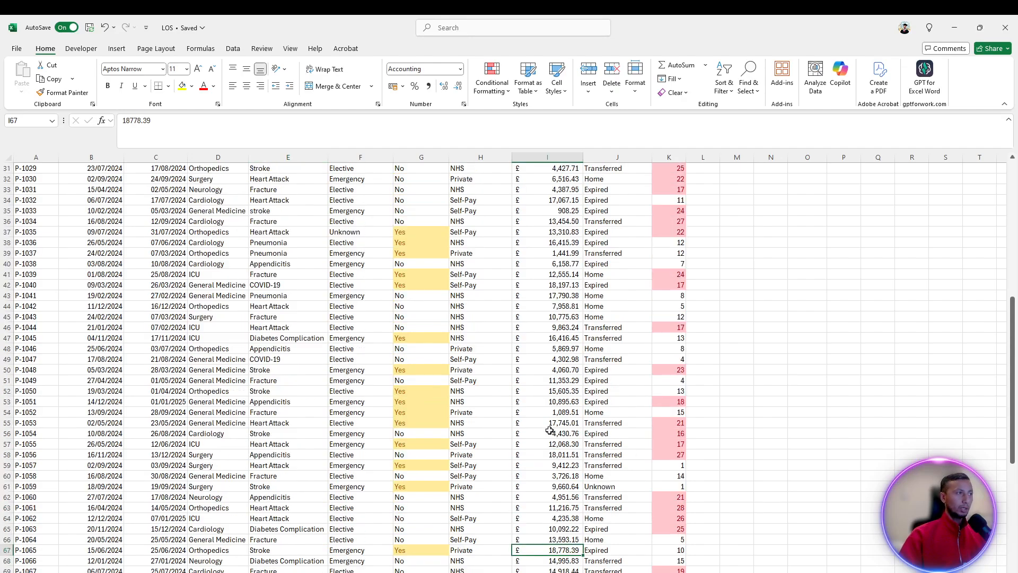
pyautogui.scroll(10, 428, 425)
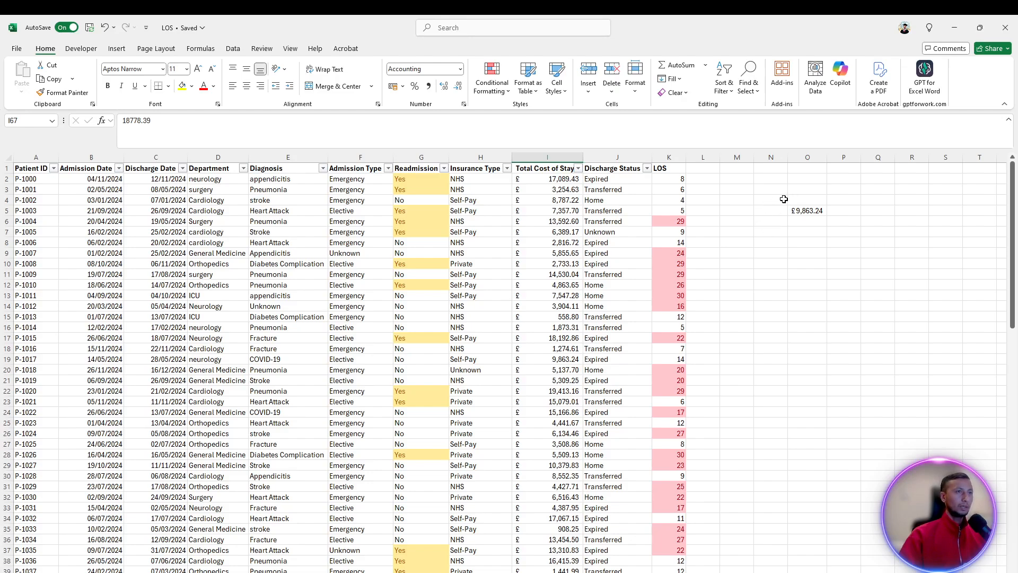
# - Clear the helper average cost beside the dataset by deleting the contents of N4:P7
pyautogui.moveTo(779, 197); pyautogui.dragTo(834, 229)
pyautogui.press('Delete')
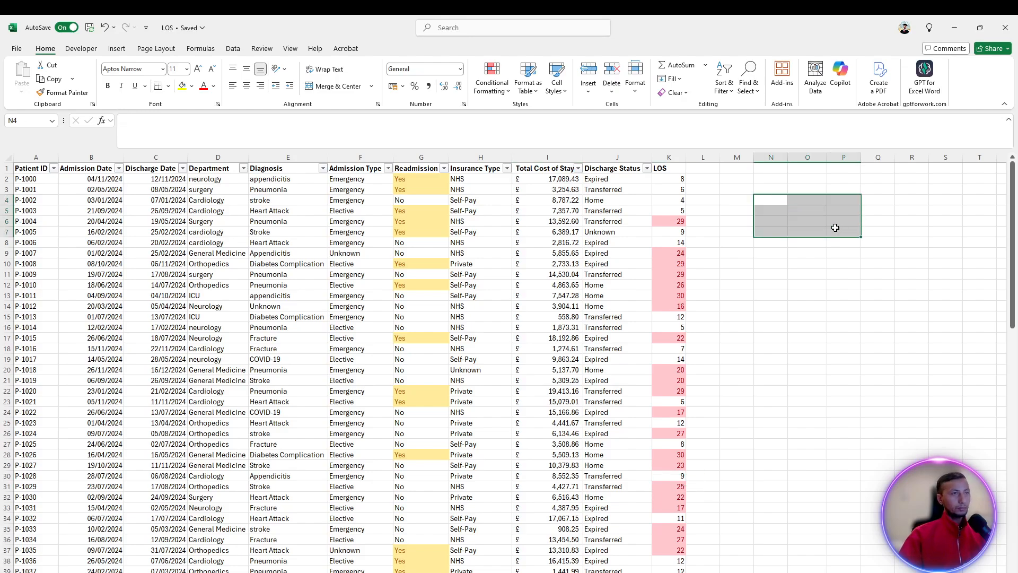
pyautogui.click(751, 305)
# - Switch to the EXCEL PRACTICE document in Word and highlight the missing-values task under Fill Missing Values in yellow
pyautogui.hotkey('alt', 'Tab')
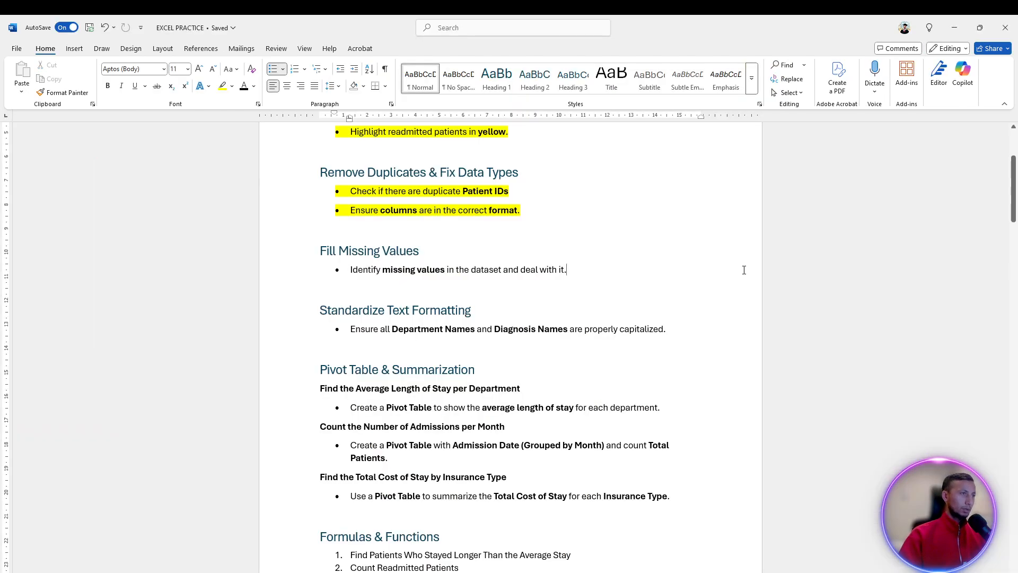
pyautogui.moveTo(420, 250); pyautogui.dragTo(572, 271)
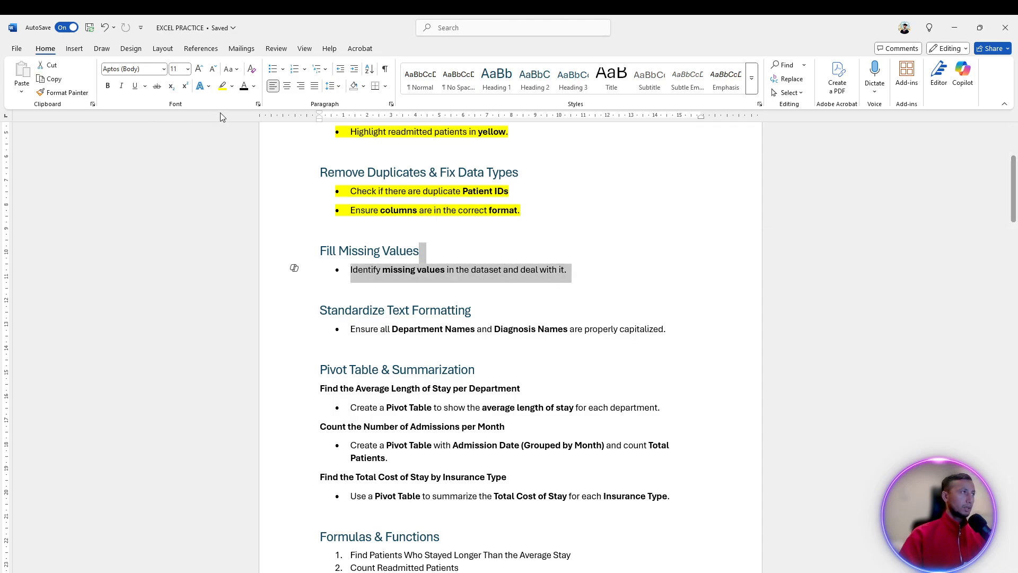
pyautogui.tripleClick(464, 270)
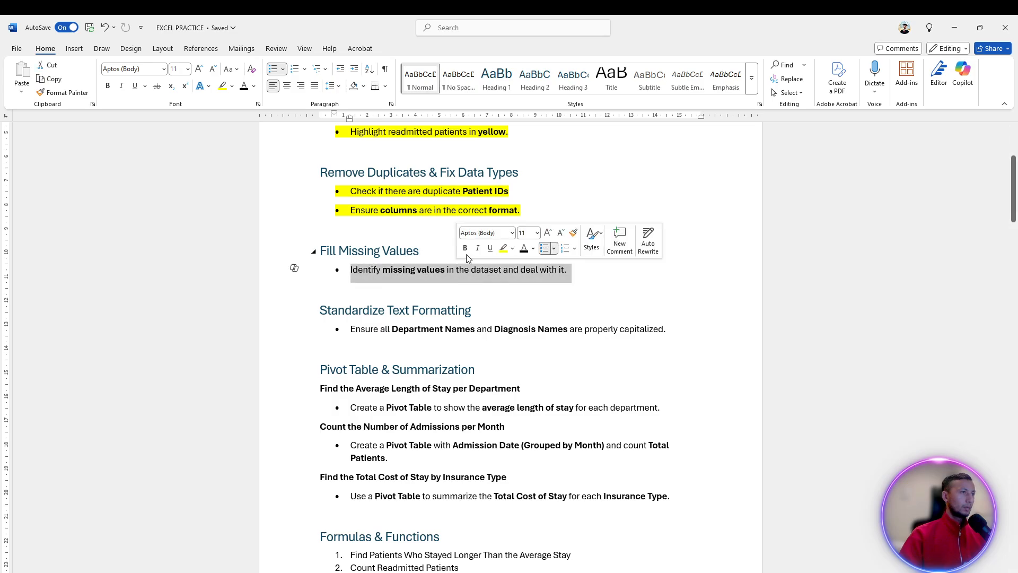
pyautogui.click(504, 249)
pyautogui.click(487, 330)
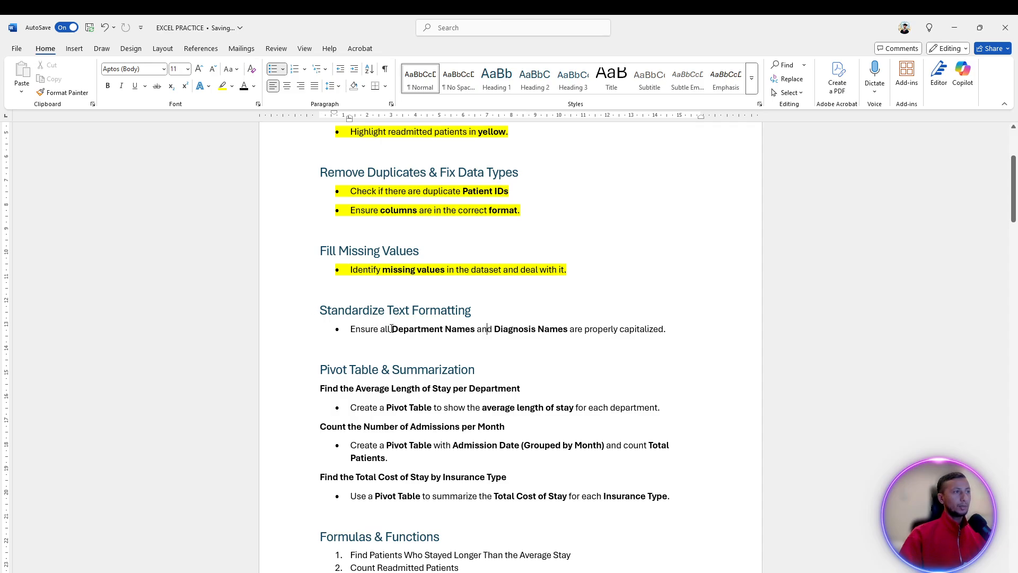
pyautogui.click(563, 330)
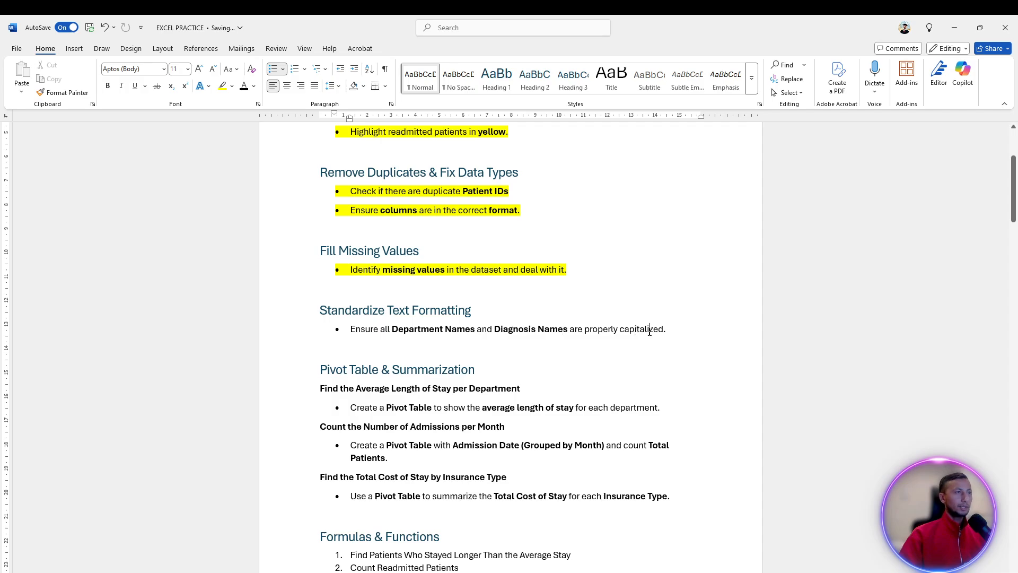
# - Switch back to the LOS workbook in Excel and examine the Department and Diagnosis columns for inconsistent capitalization
pyautogui.hotkey('alt', 'Tab')
pyautogui.click(545, 328)
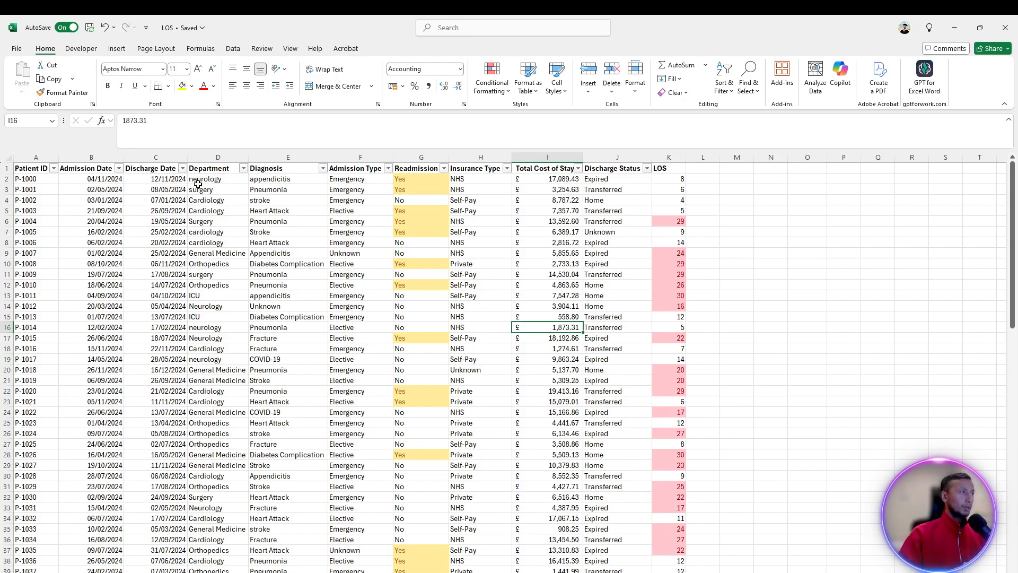
pyautogui.click(214, 180)
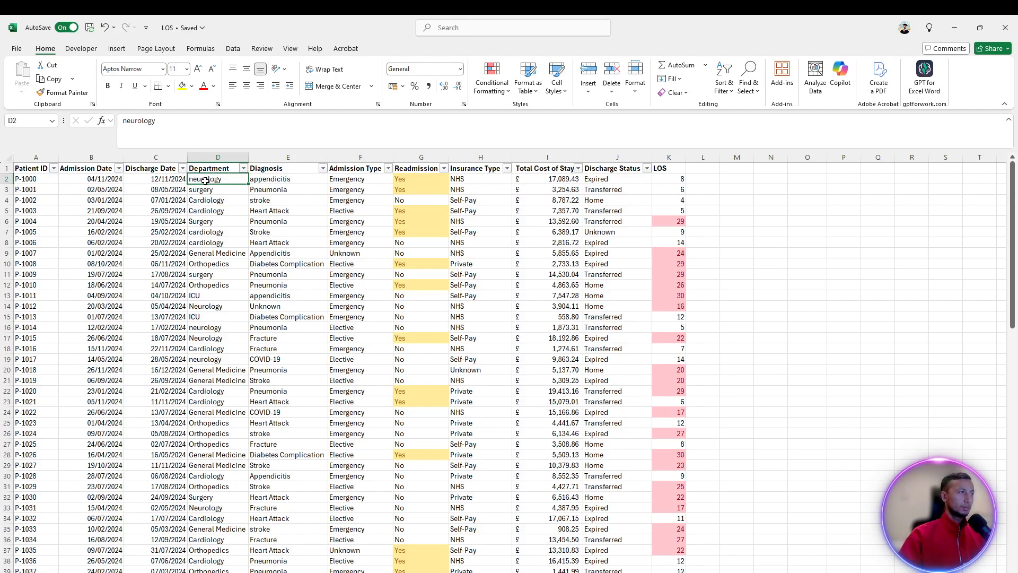
pyautogui.click(213, 326)
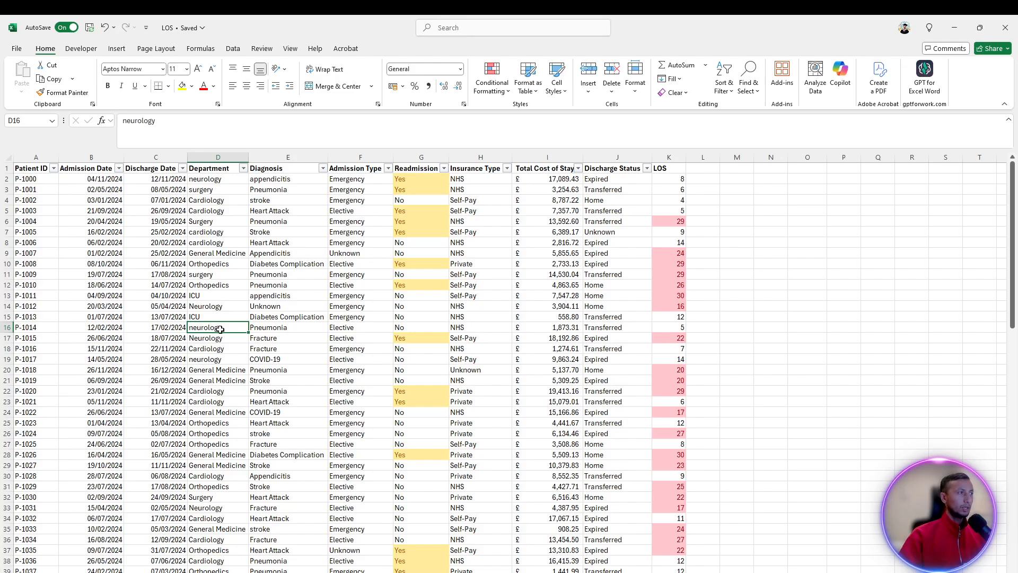
pyautogui.click(210, 341)
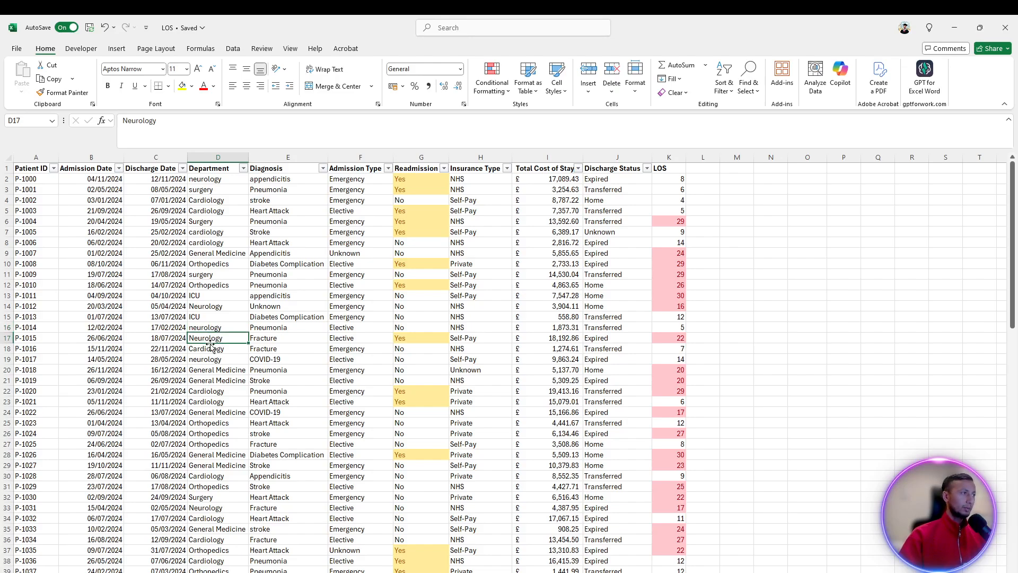
pyautogui.click(200, 316)
pyautogui.click(201, 306)
pyautogui.click(204, 274)
pyautogui.click(206, 252)
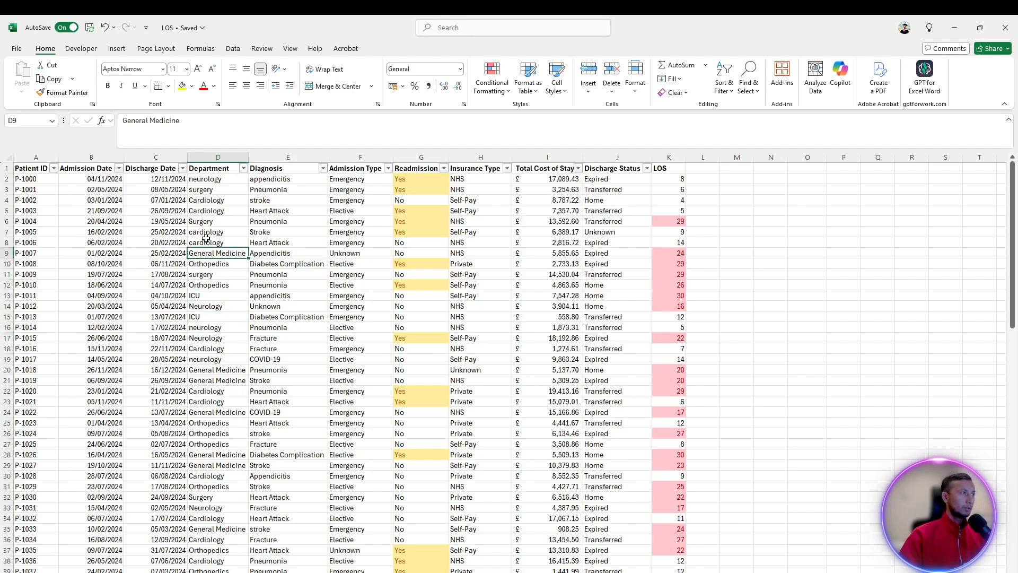
pyautogui.click(204, 221)
pyautogui.click(205, 239)
pyautogui.click(205, 232)
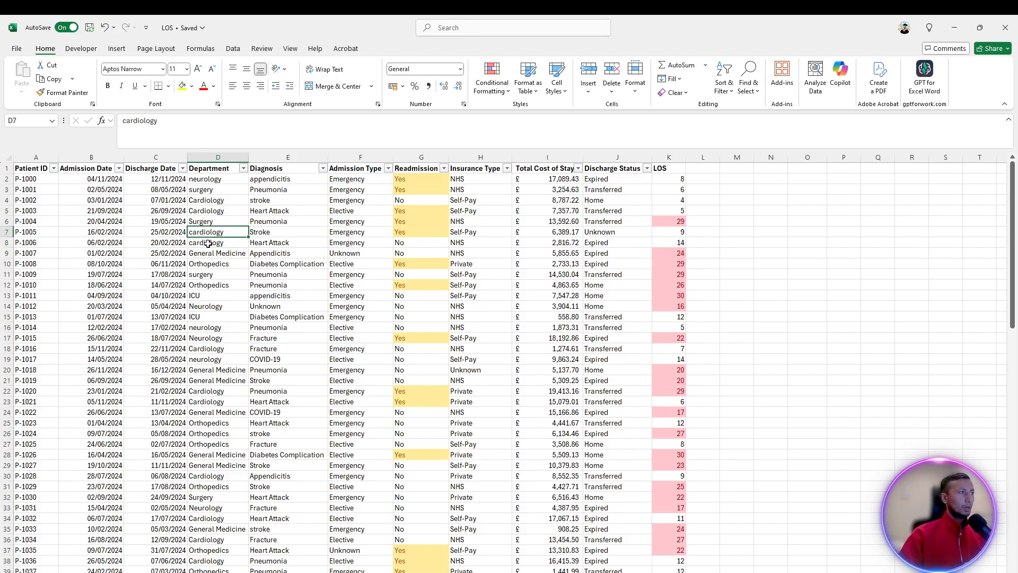
pyautogui.click(209, 201)
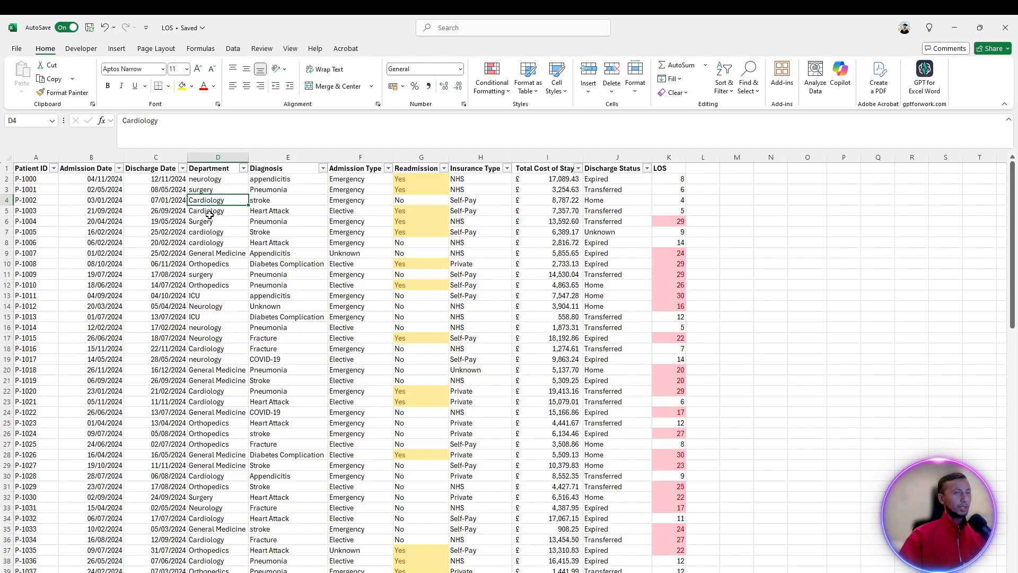
pyautogui.click(258, 189)
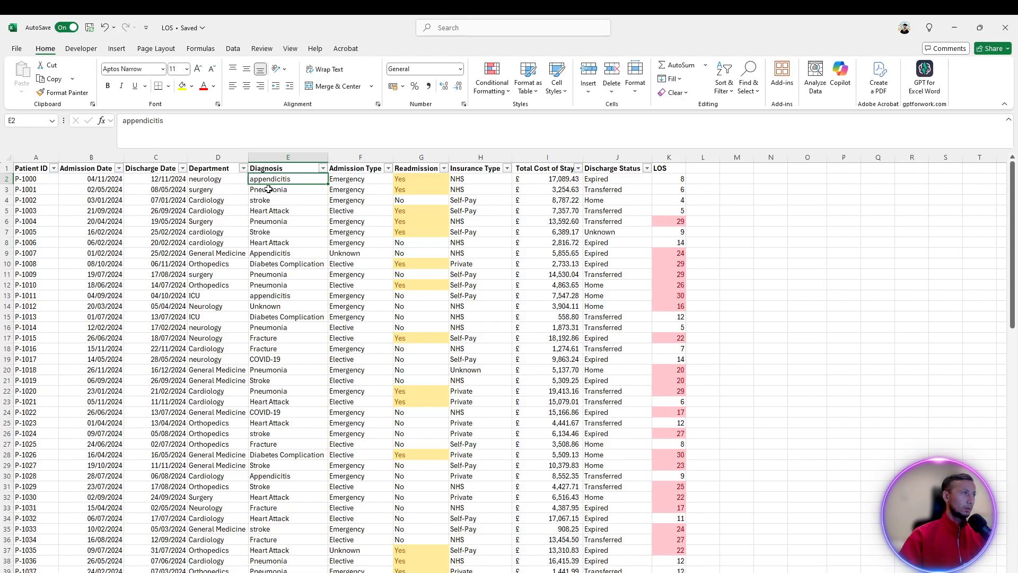
pyautogui.click(261, 202)
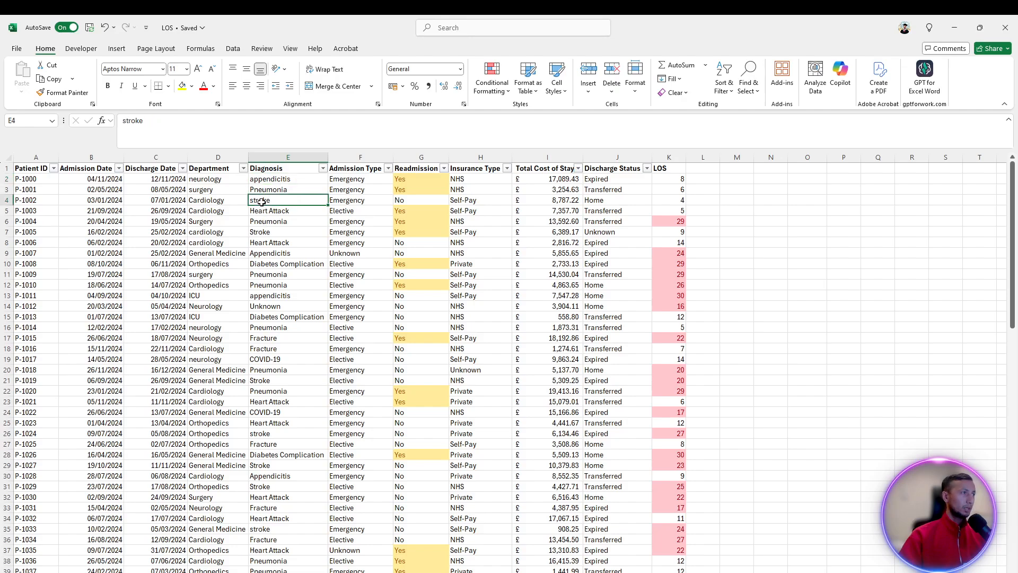
# - Insert an empty helper column between the Diagnosis and Admission Type columns
pyautogui.click(348, 155)
pyautogui.rightClick(348, 154)
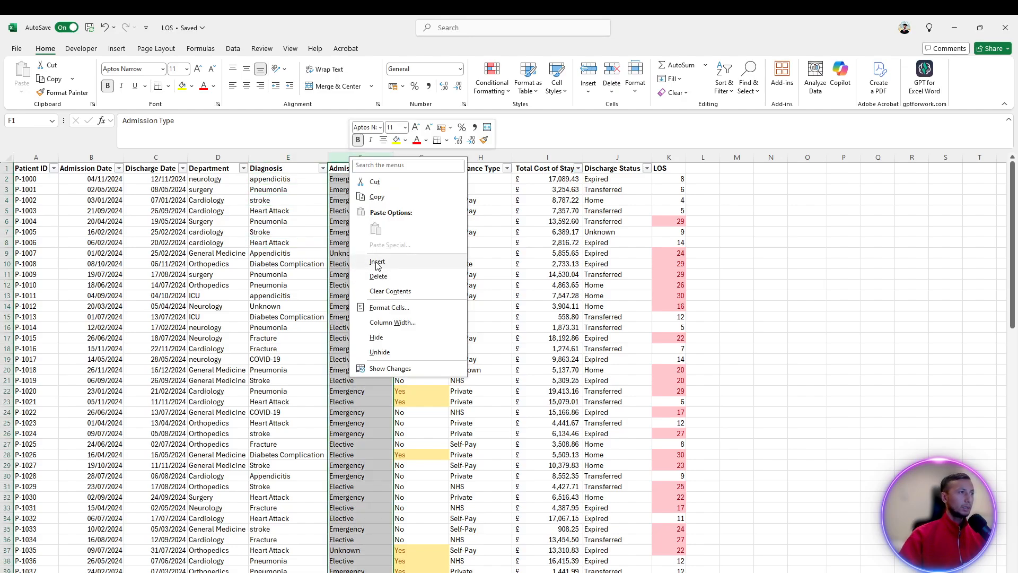
pyautogui.click(370, 260)
# - Enter the formula =PROPER(E2) in F2 to capitalize the first patient's diagnosis
pyautogui.click(361, 178)
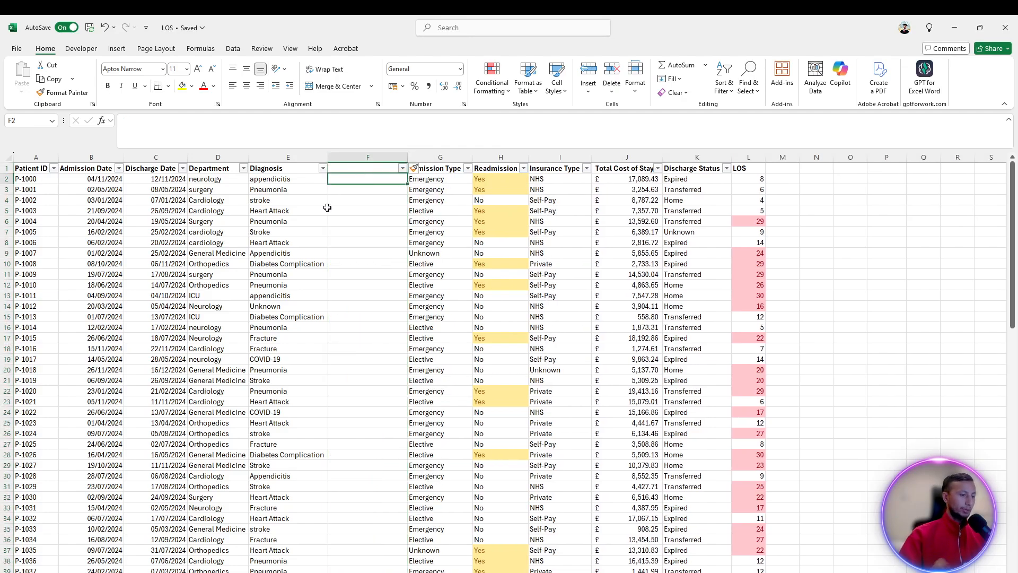
pyautogui.write('=')
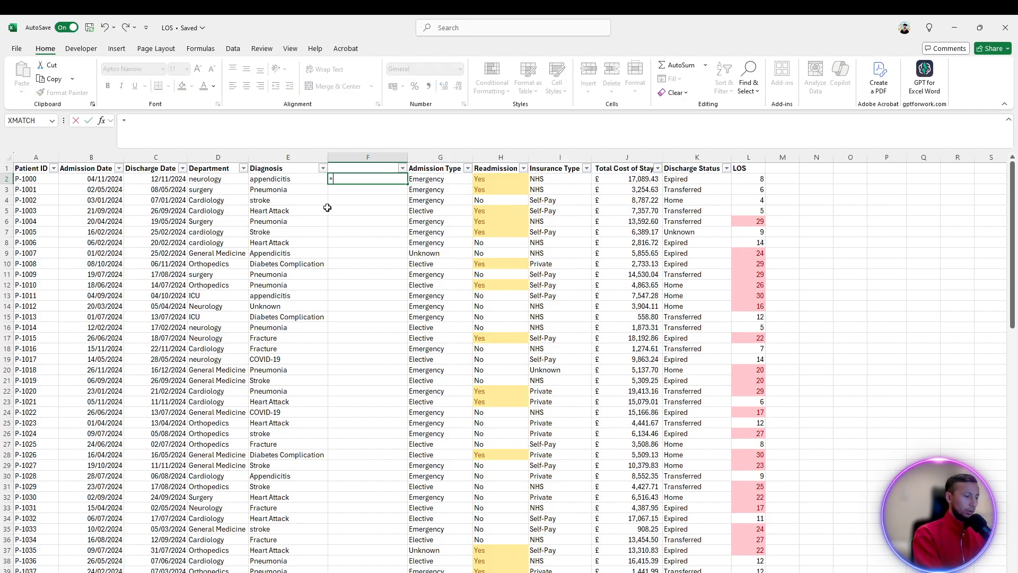
pyautogui.write('prep')
pyautogui.press('BackSpace')
pyautogui.press('BackSpace')
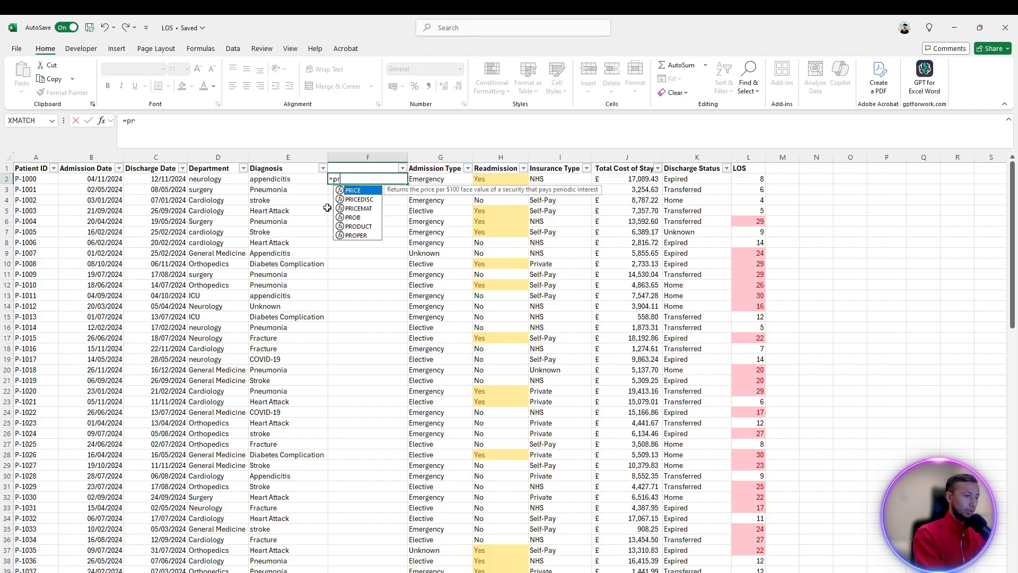
pyautogui.write('oper')
pyautogui.press('Tab')
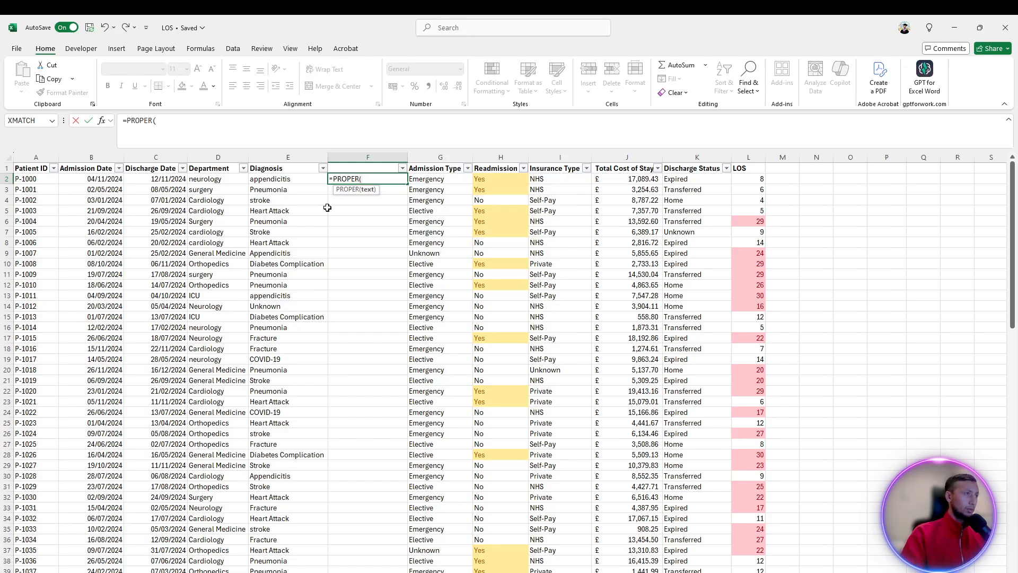
pyautogui.click(285, 181)
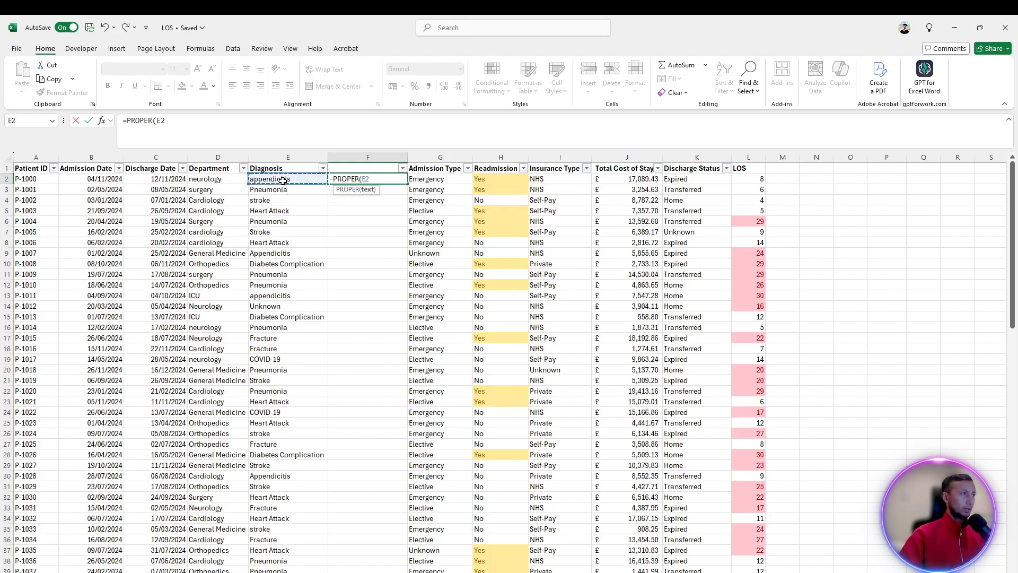
pyautogui.press('Return')
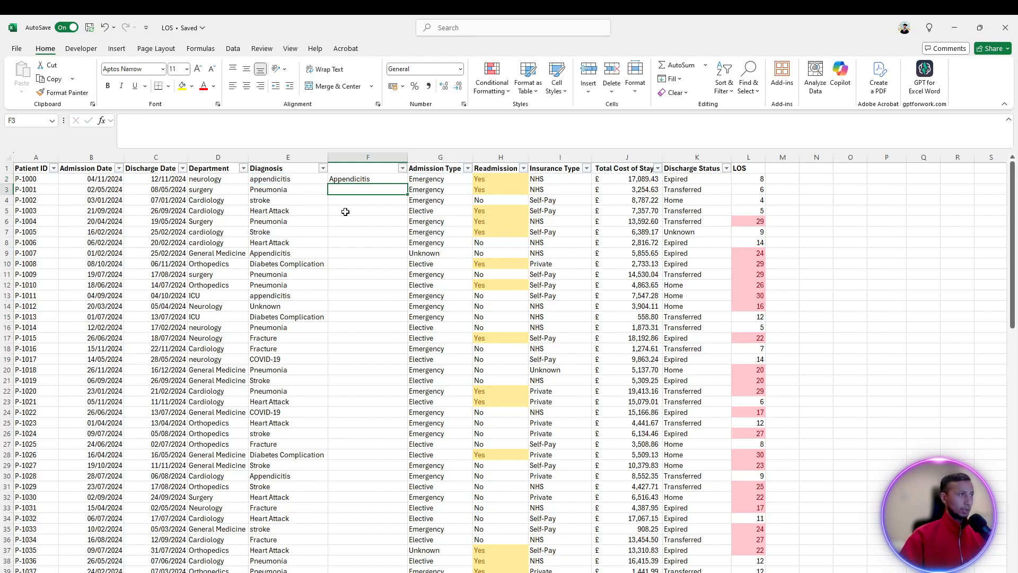
# - Fill the PROPER formula from F2 down to row 103 and compare the results with the original Diagnosis values
pyautogui.click(367, 181)
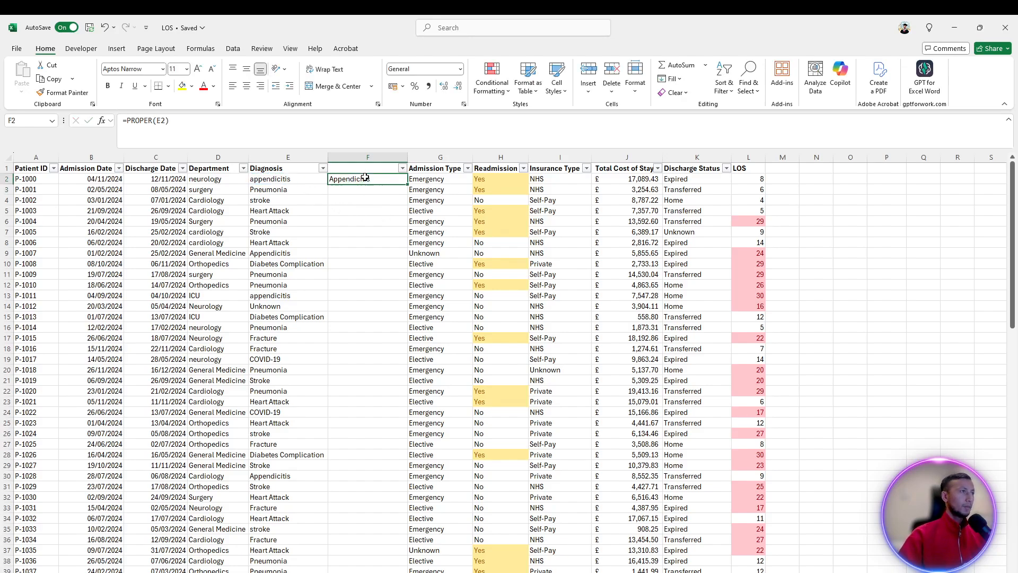
pyautogui.doubleClick(407, 185)
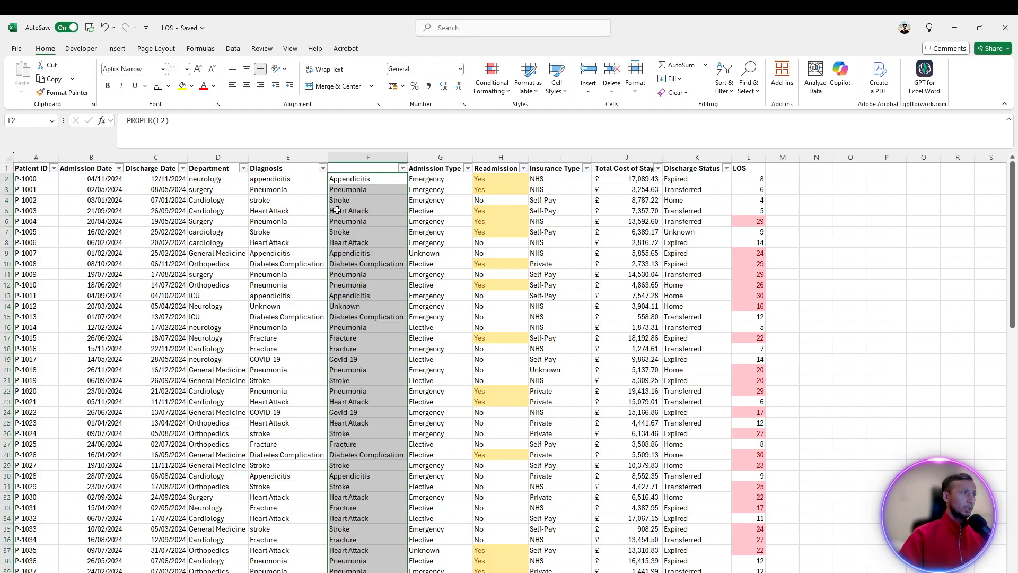
pyautogui.click(353, 211)
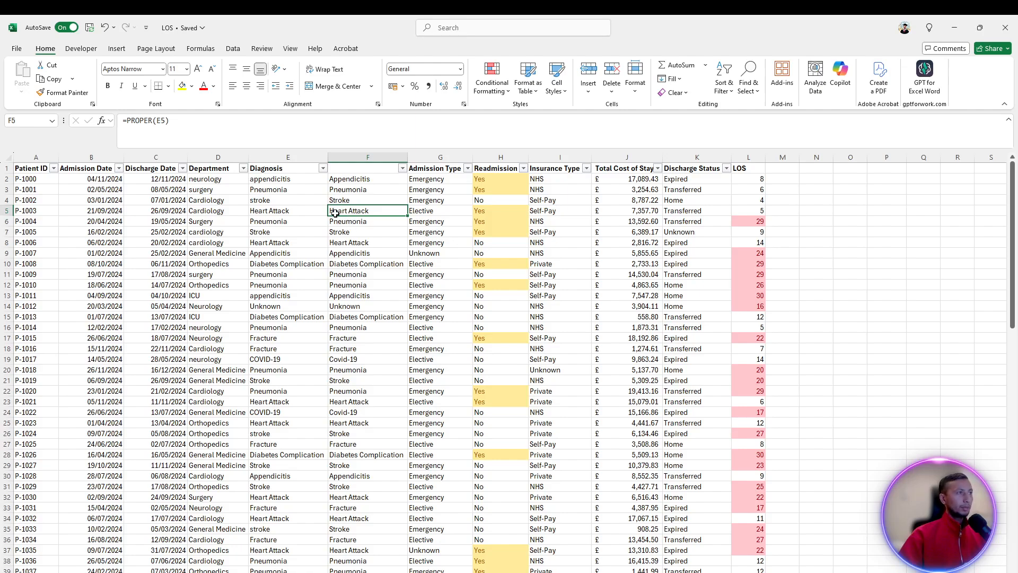
pyautogui.click(288, 179)
pyautogui.click(353, 181)
pyautogui.scroll(-6, 349, 284)
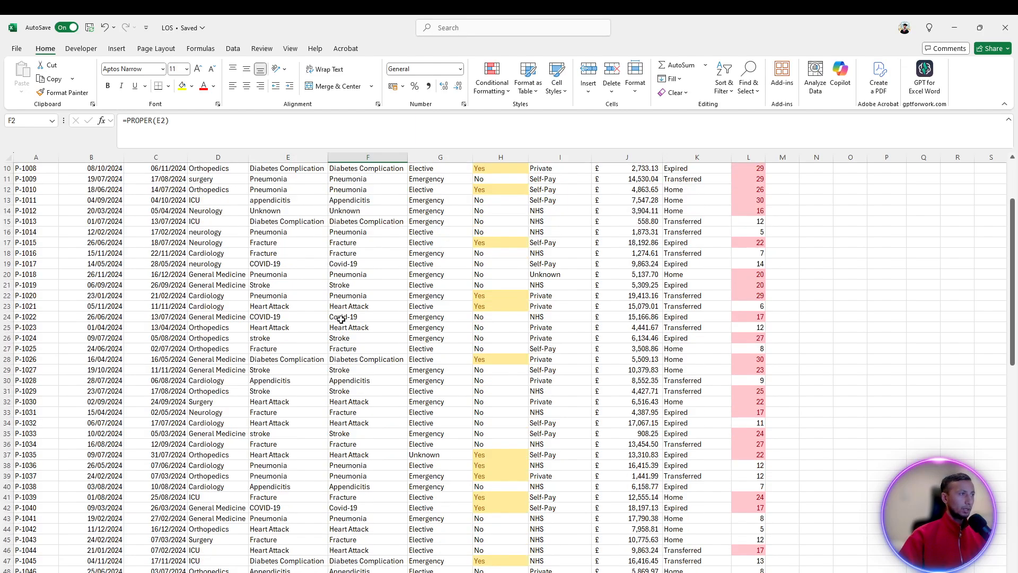
pyautogui.scroll(-14, 349, 305)
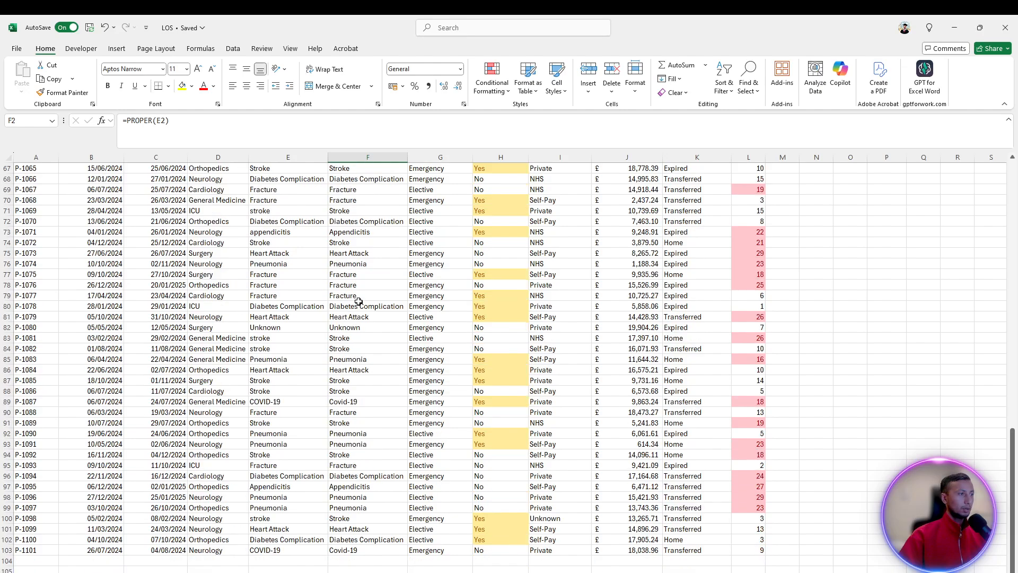
pyautogui.scroll(20, 359, 300)
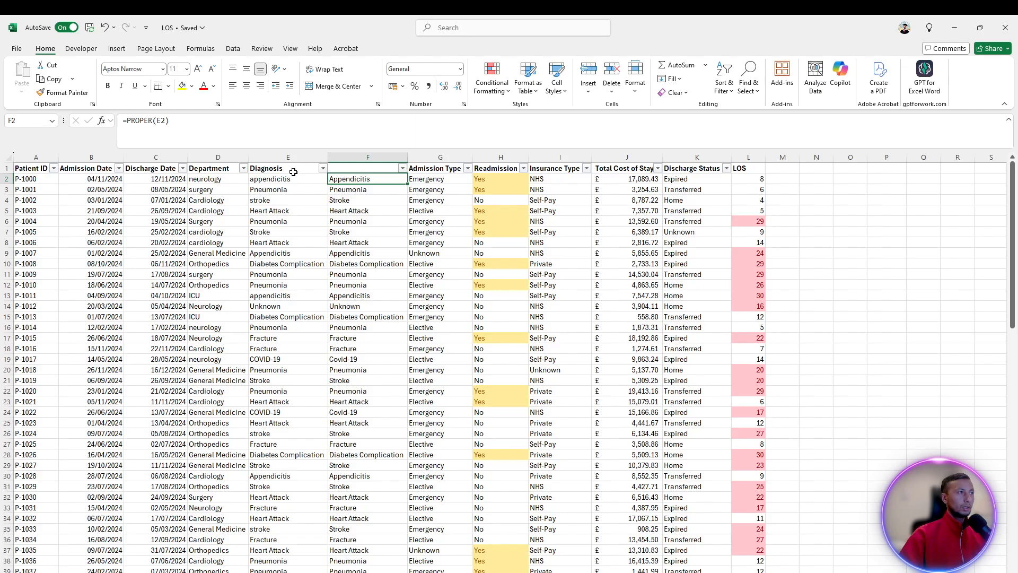
# - Try to delete the original Diagnosis column E, and undo the deletion
pyautogui.click(281, 156)
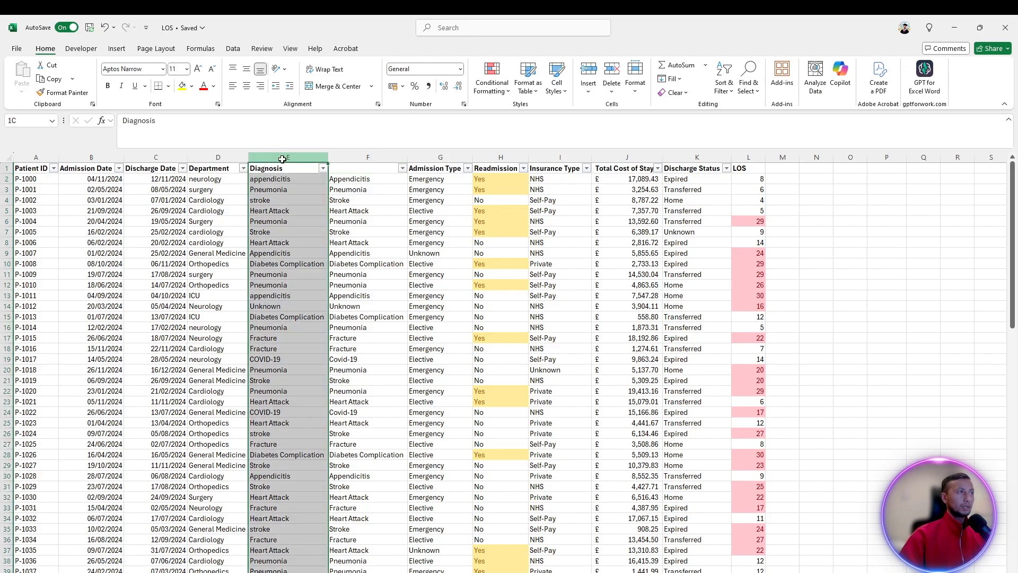
pyautogui.click(355, 157)
pyautogui.click(286, 158)
pyautogui.rightClick(287, 158)
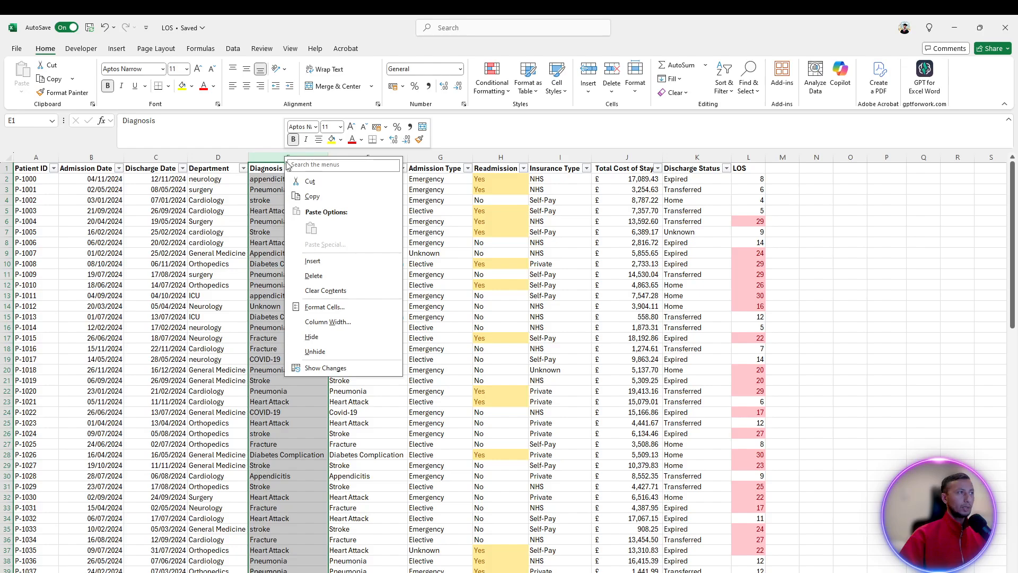
pyautogui.click(313, 276)
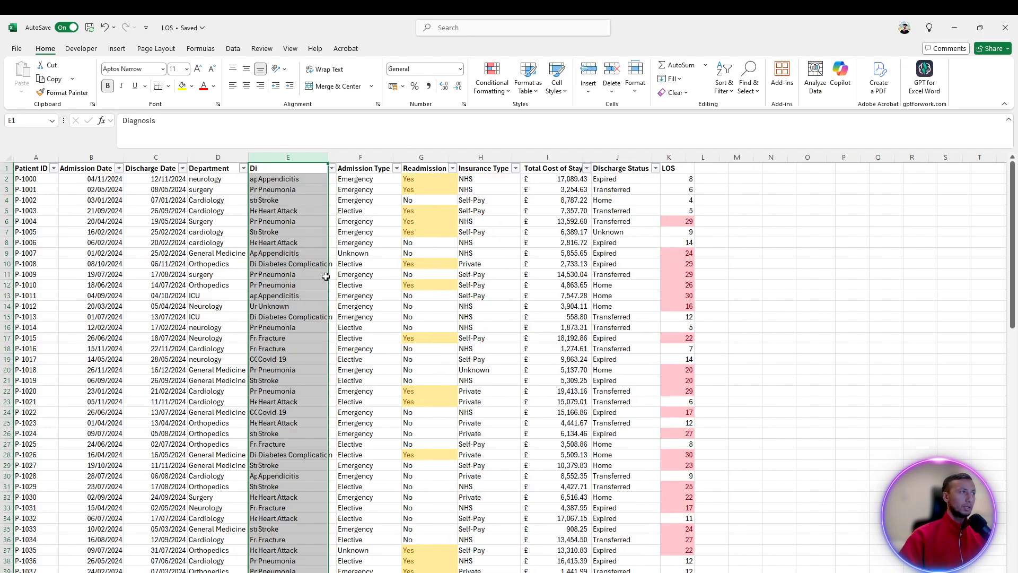
pyautogui.click(282, 205)
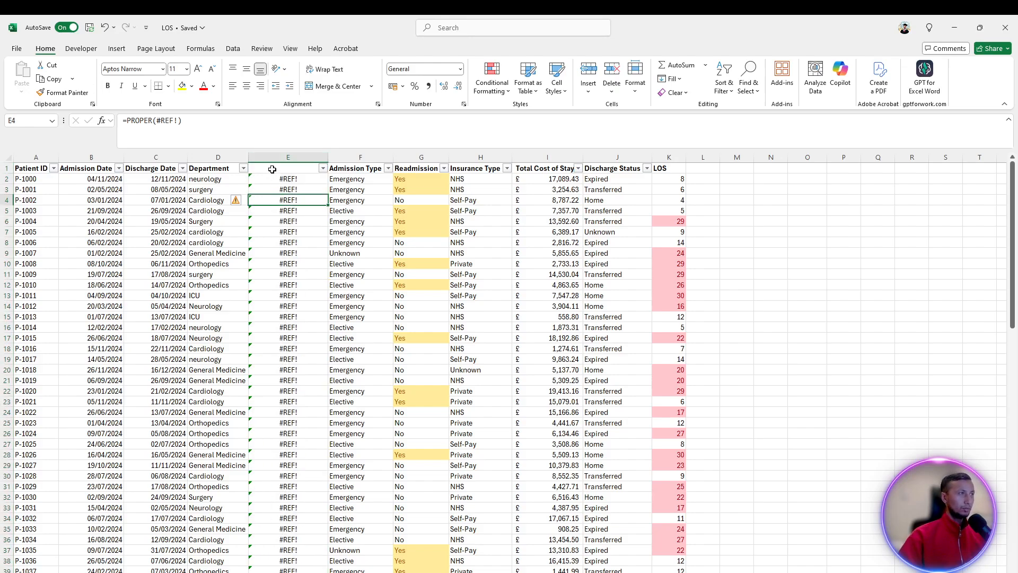
pyautogui.hotkey('ctrl', 'z')
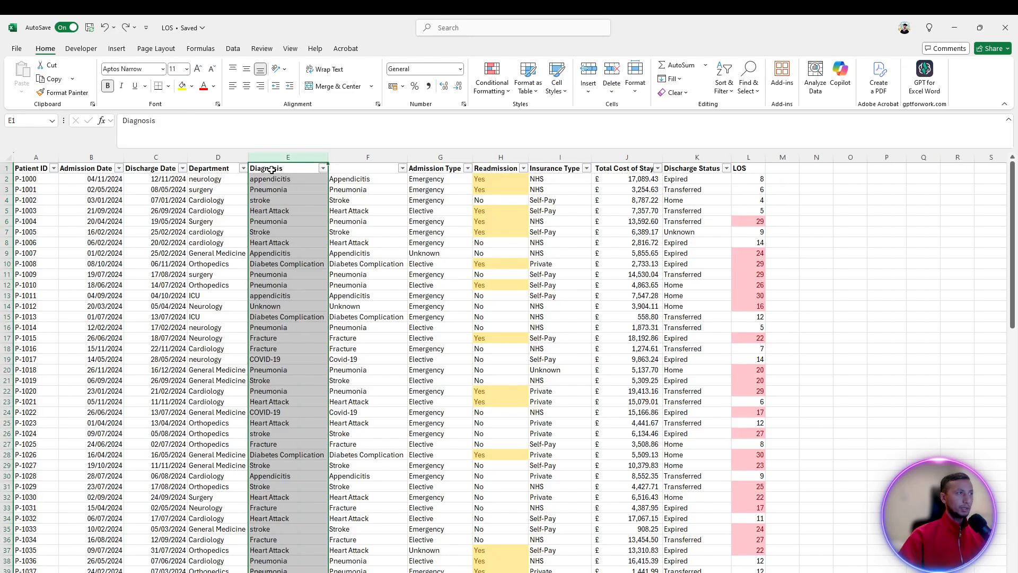
# - Examine the PROPER formula in F2 and the Diagnosis cell E2 that it references
pyautogui.click(345, 204)
pyautogui.click(272, 192)
pyautogui.doubleClick(358, 180)
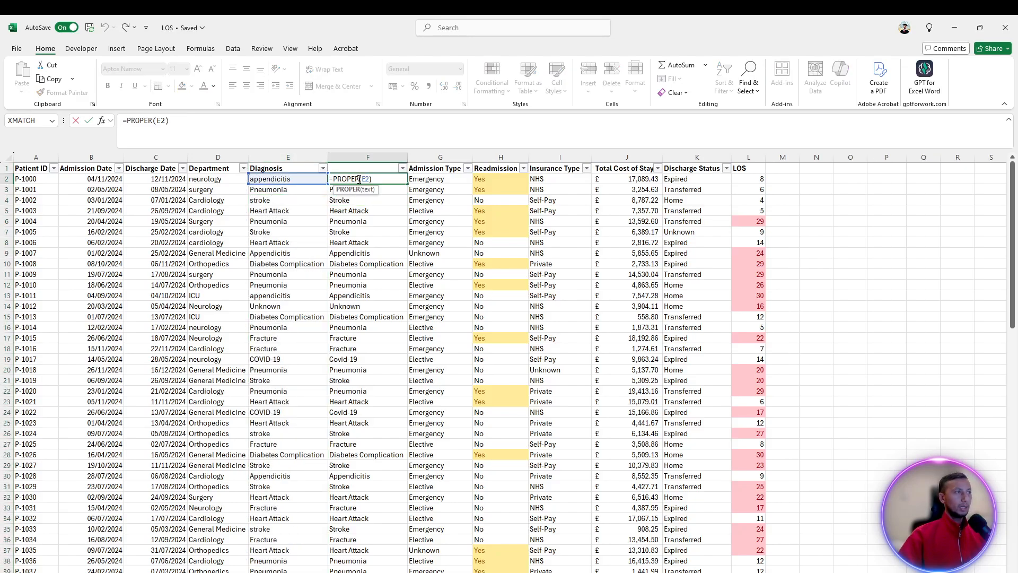
pyautogui.press('Return')
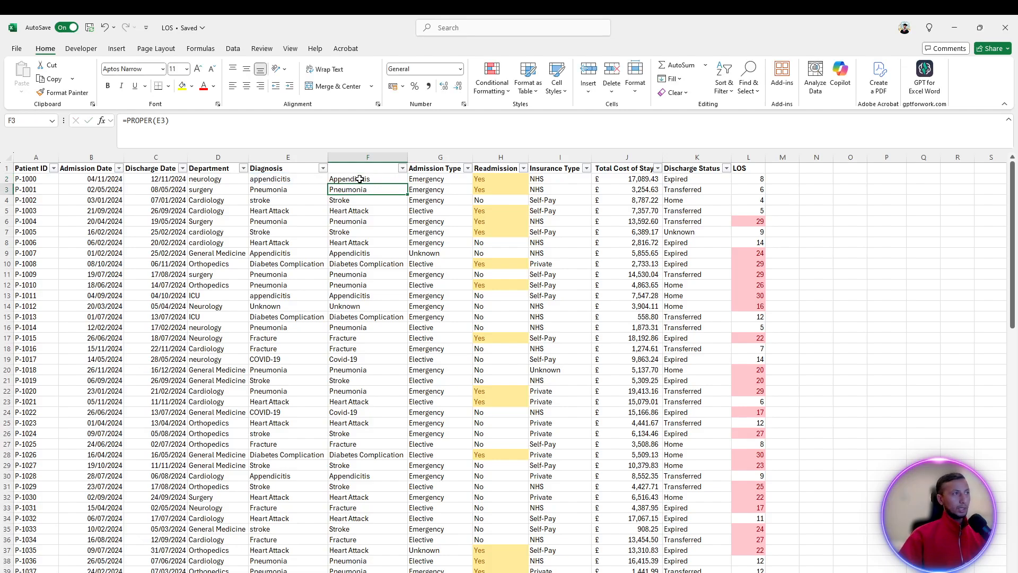
pyautogui.click(297, 181)
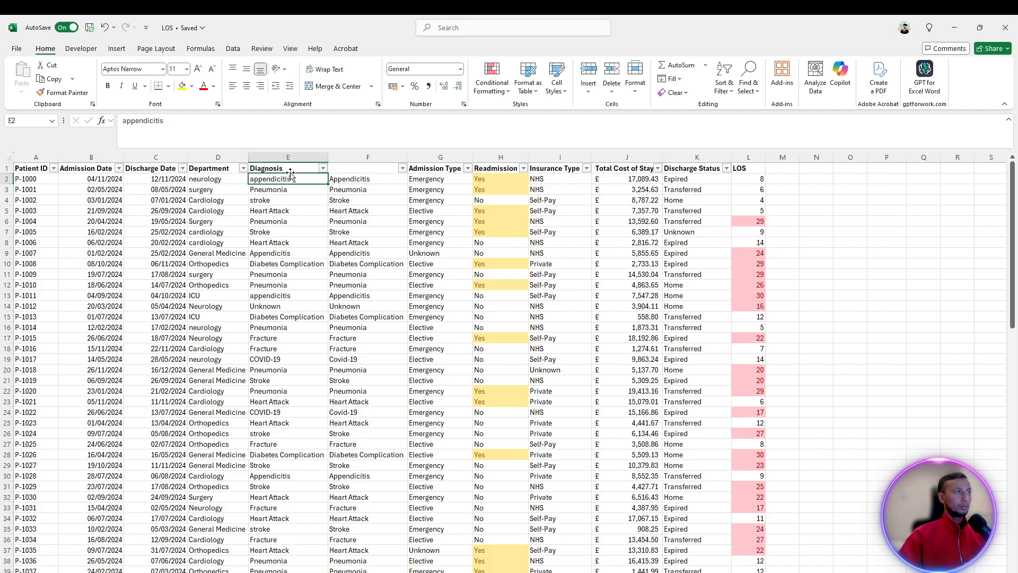
# - Copy the proper-case diagnoses in F2:F103 of the helper column
pyautogui.click(343, 181)
pyautogui.scroll(-8, 355, 201)
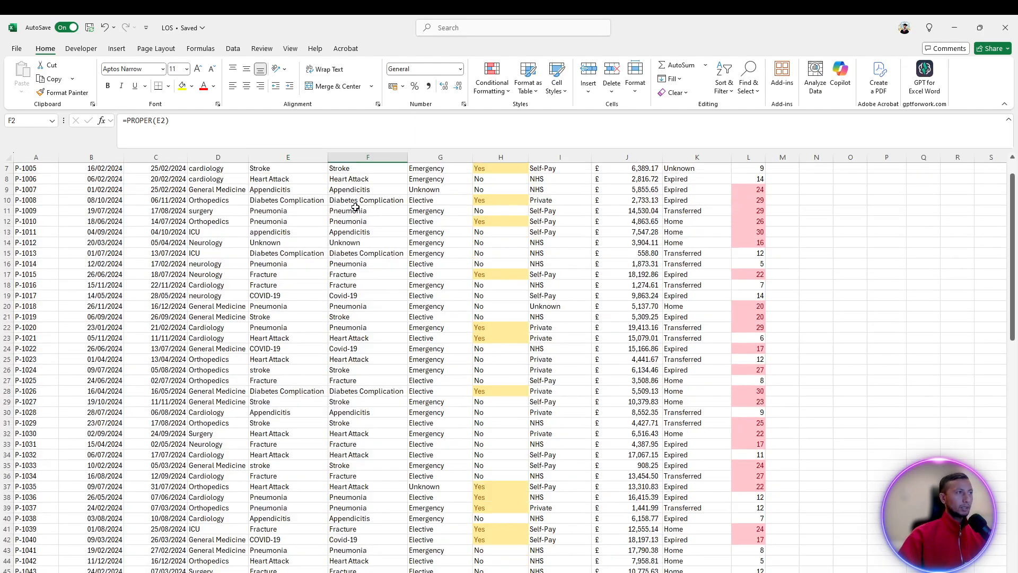
pyautogui.scroll(8, 352, 212)
pyautogui.scroll(-4, 357, 223)
pyautogui.scroll(-18, 357, 222)
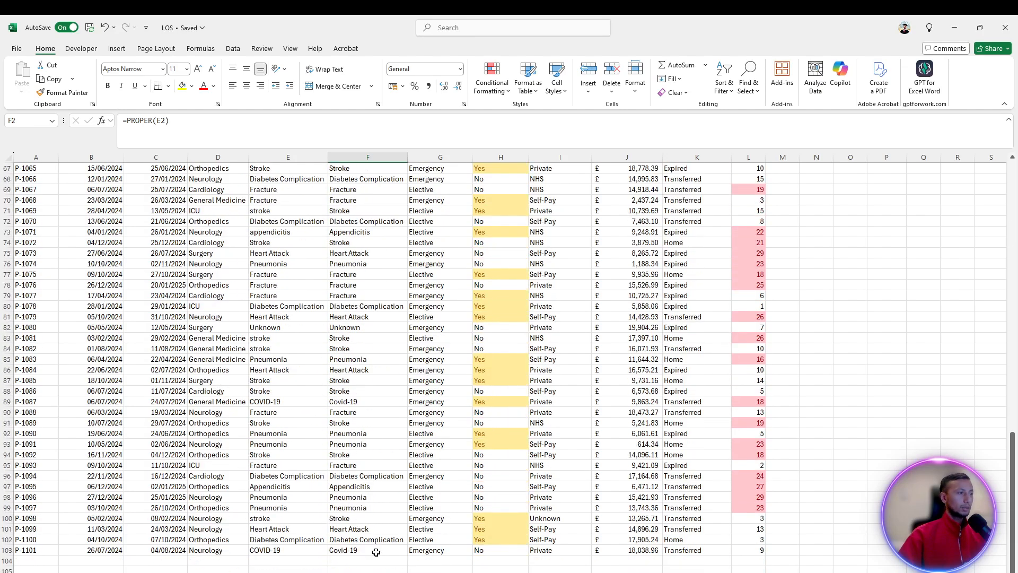
pyautogui.keyDown('shift'); pyautogui.click(376, 552); pyautogui.keyUp('shift')
pyautogui.scroll(5, 355, 455)
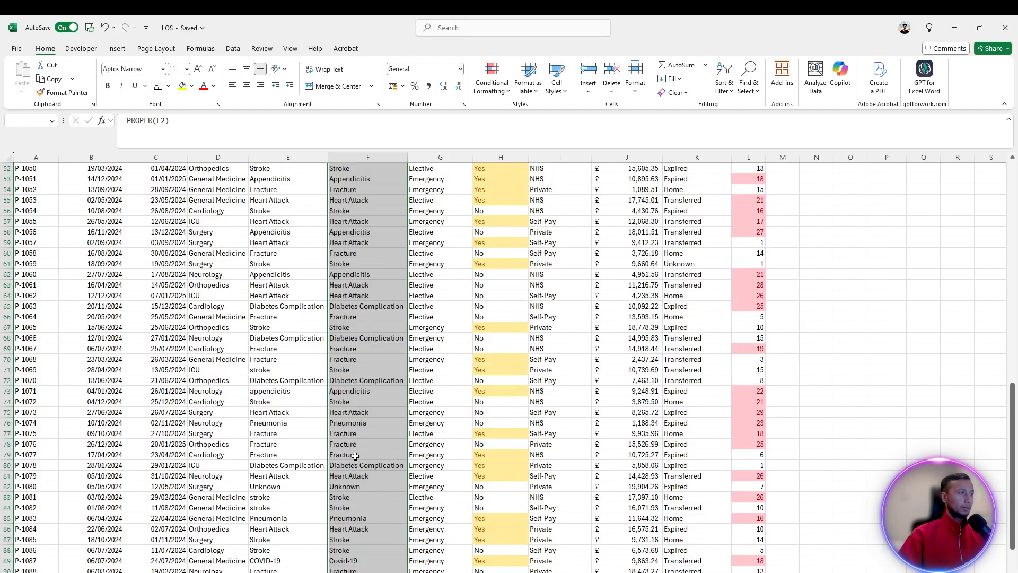
pyautogui.scroll(17, 355, 456)
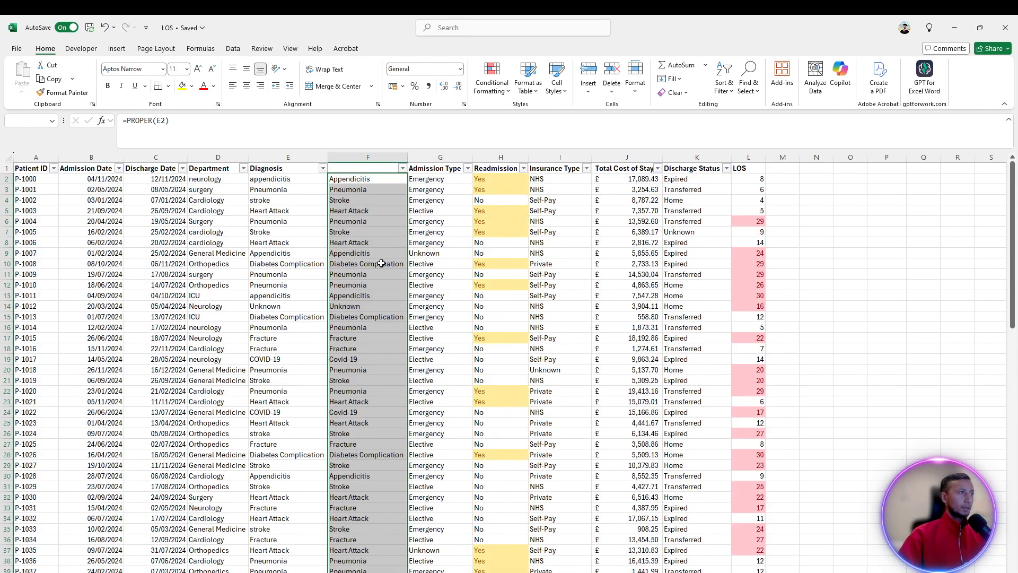
pyautogui.rightClick(373, 259)
pyautogui.click(414, 300)
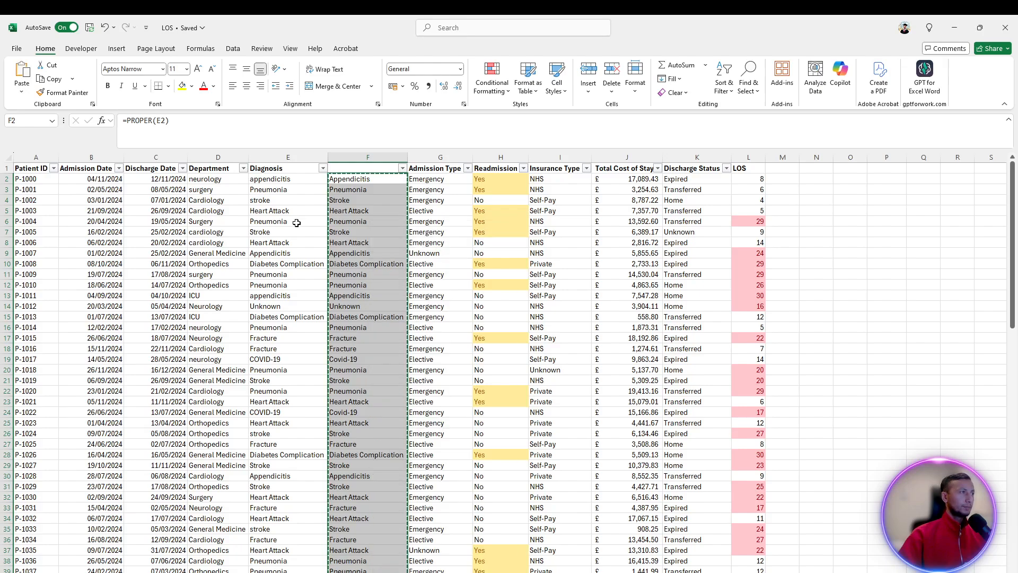
# - Paste the copied diagnoses as values only over the Diagnosis column from E2, and check that E2 holds plain text
pyautogui.click(286, 179)
pyautogui.rightClick(285, 179)
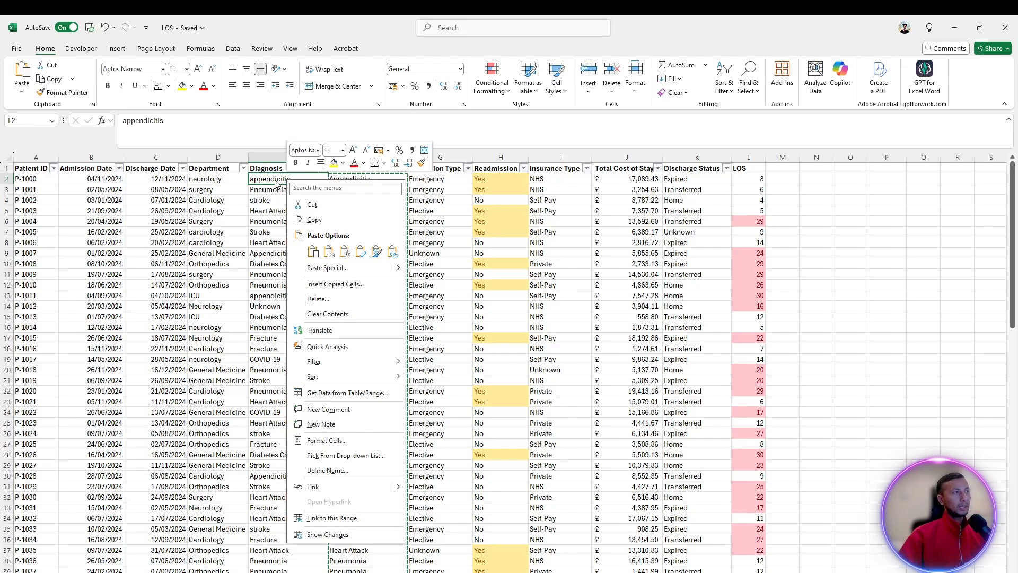
pyautogui.click(324, 268)
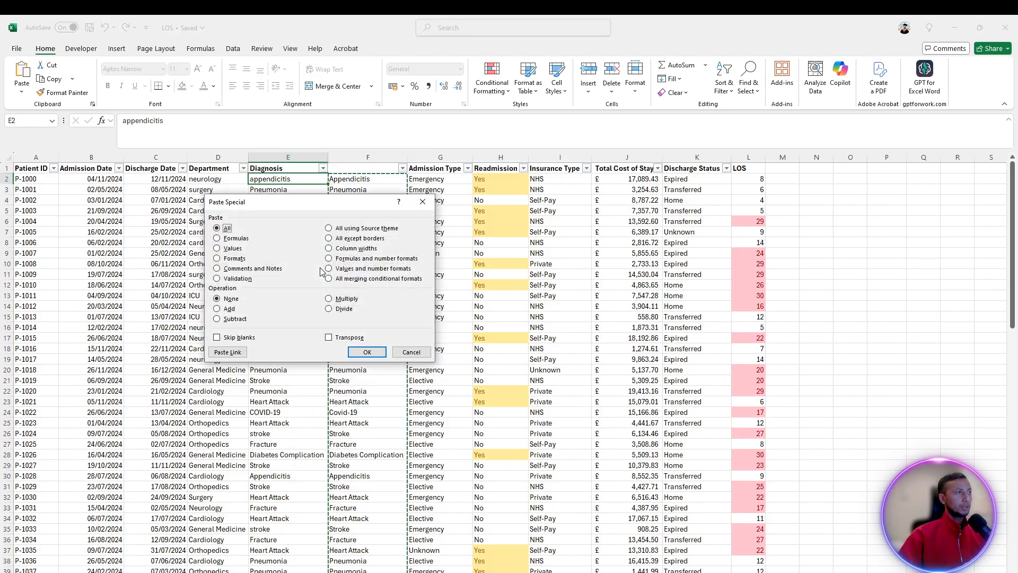
pyautogui.click(219, 249)
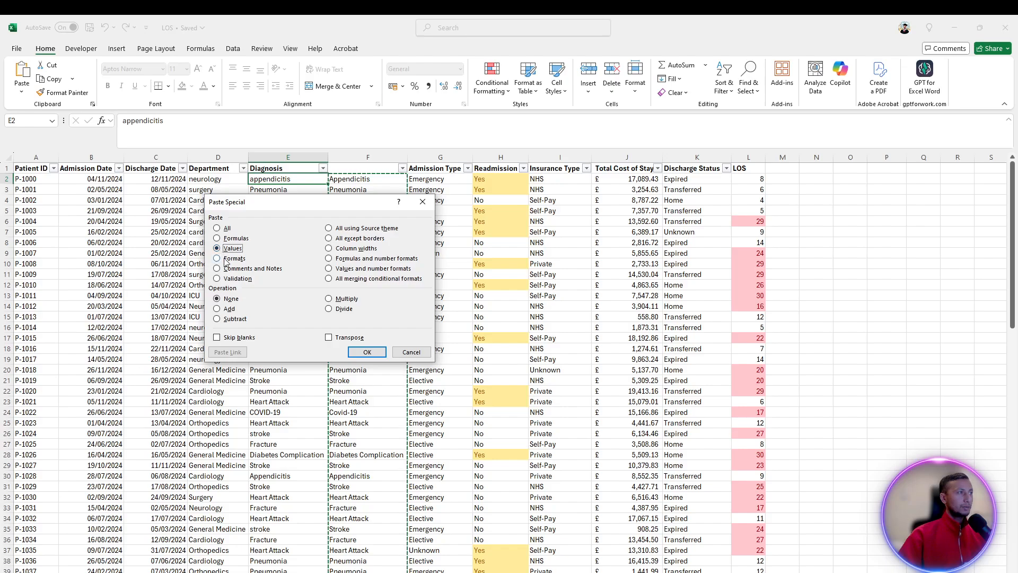
pyautogui.click(365, 352)
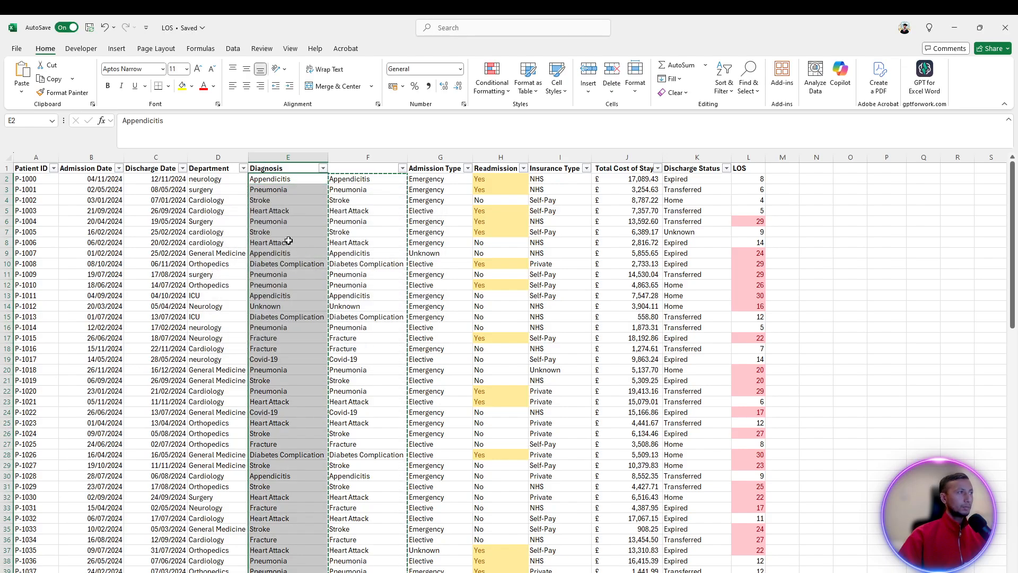
pyautogui.click(262, 220)
pyautogui.doubleClick(275, 179)
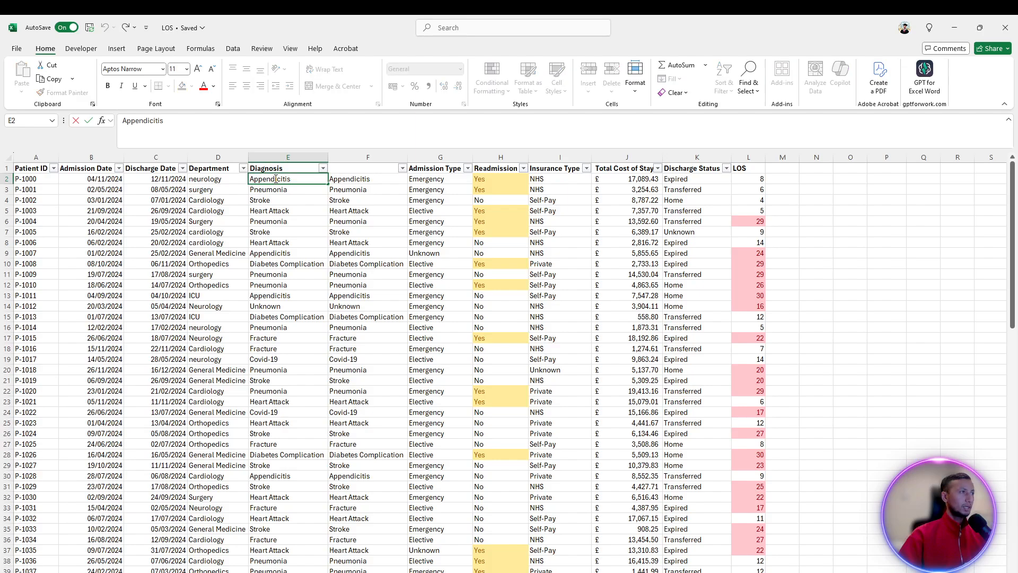
pyautogui.click(306, 186)
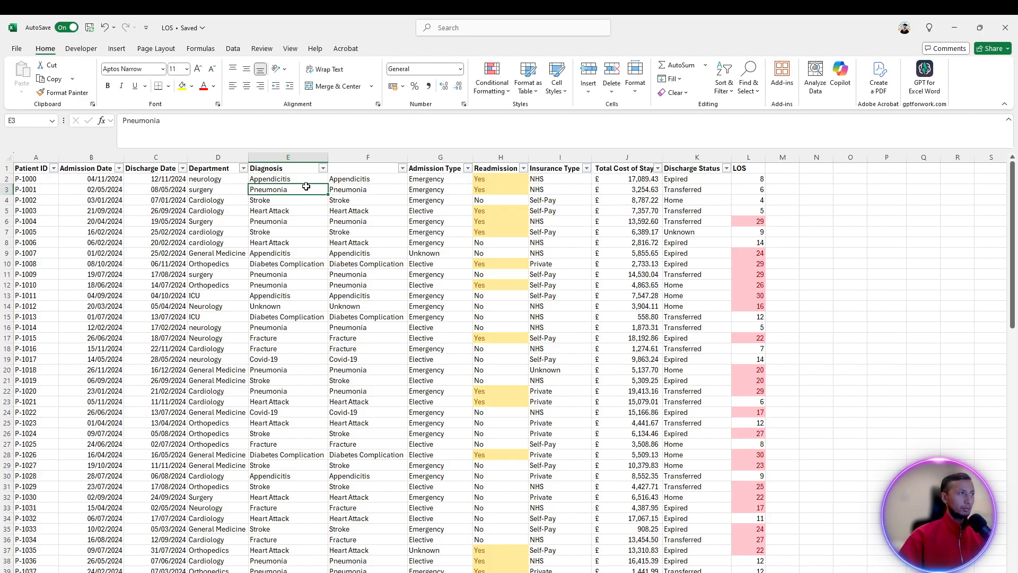
# - Delete the unnamed helper column F beside Diagnosis
pyautogui.click(363, 153)
pyautogui.rightClick(354, 166)
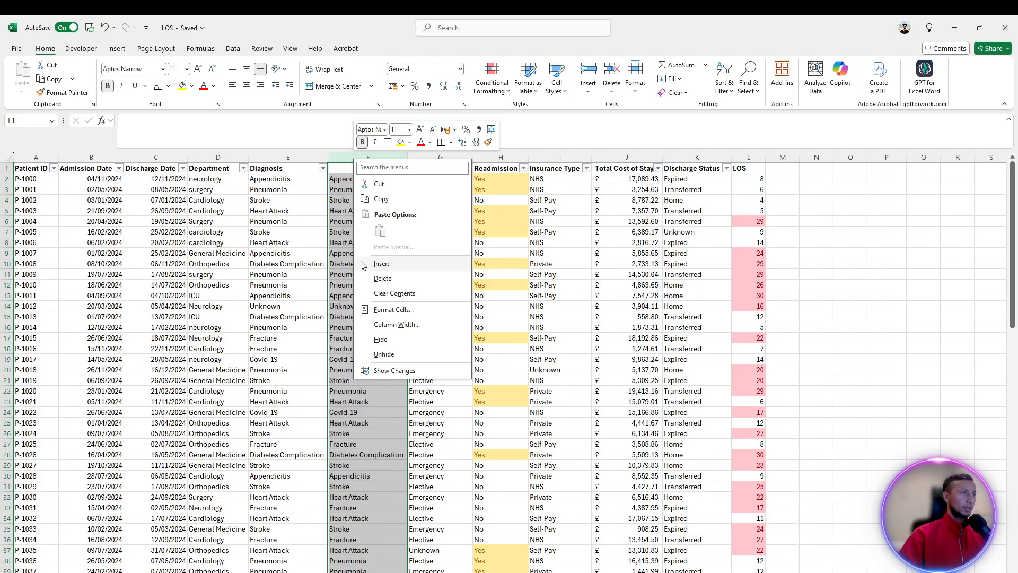
pyautogui.click(382, 278)
pyautogui.click(817, 240)
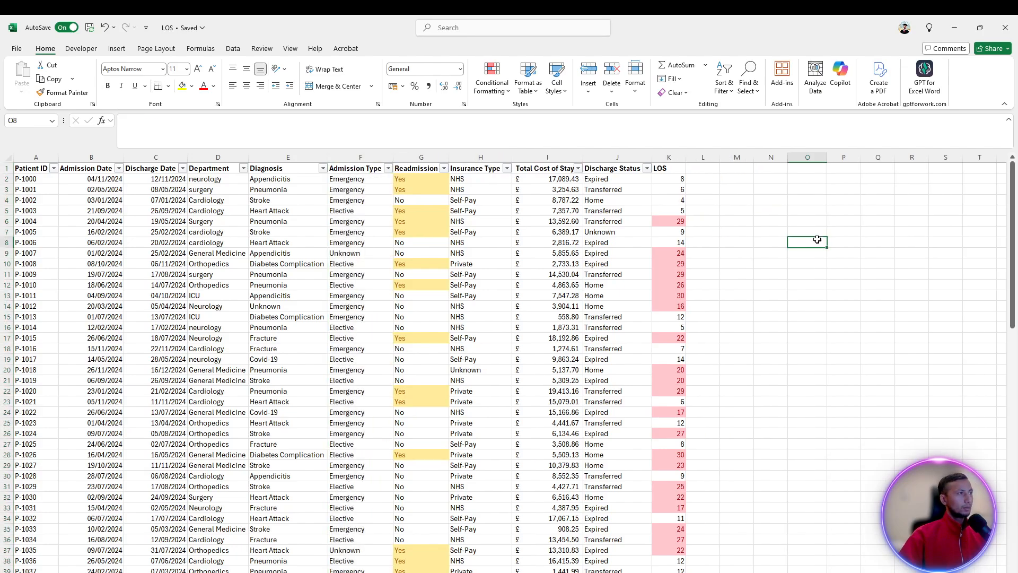
# - Examine the cells down the Diagnosis column for consistent capitalisation and plain text instead of formulas
pyautogui.click(289, 200)
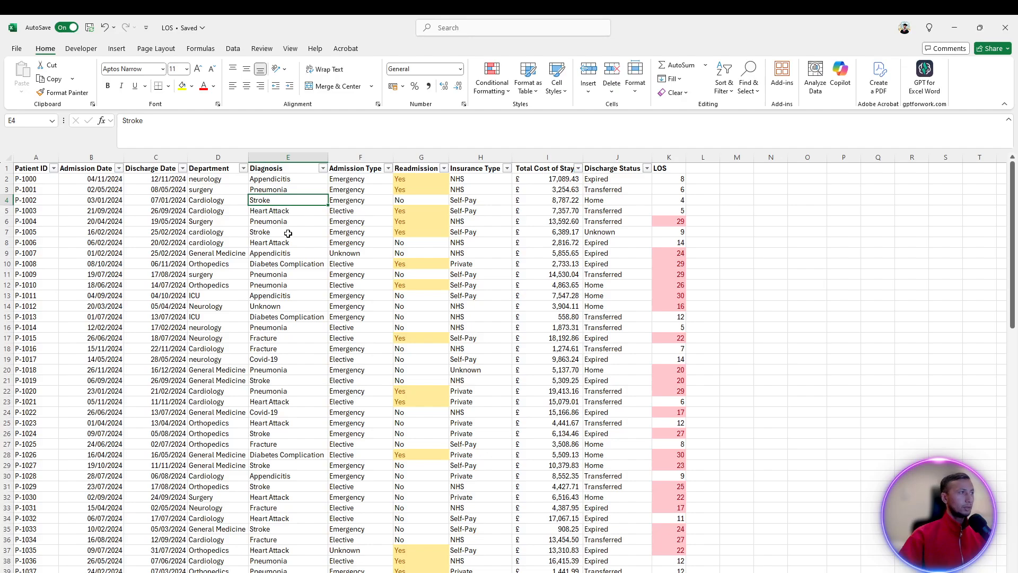
pyautogui.click(264, 218)
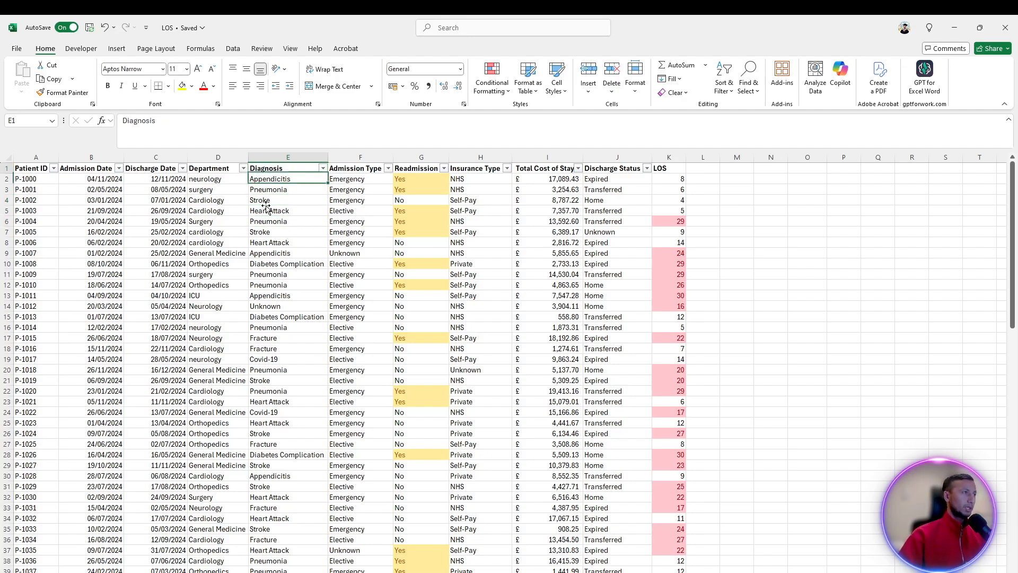
pyautogui.click(267, 208)
pyautogui.doubleClick(267, 210)
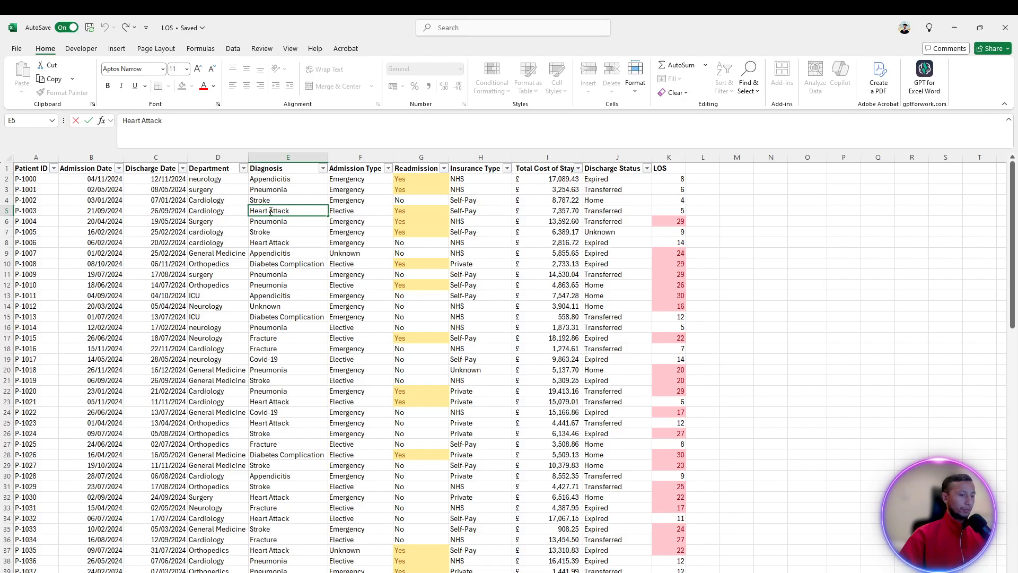
pyautogui.press('Return')
pyautogui.scroll(-1, 268, 212)
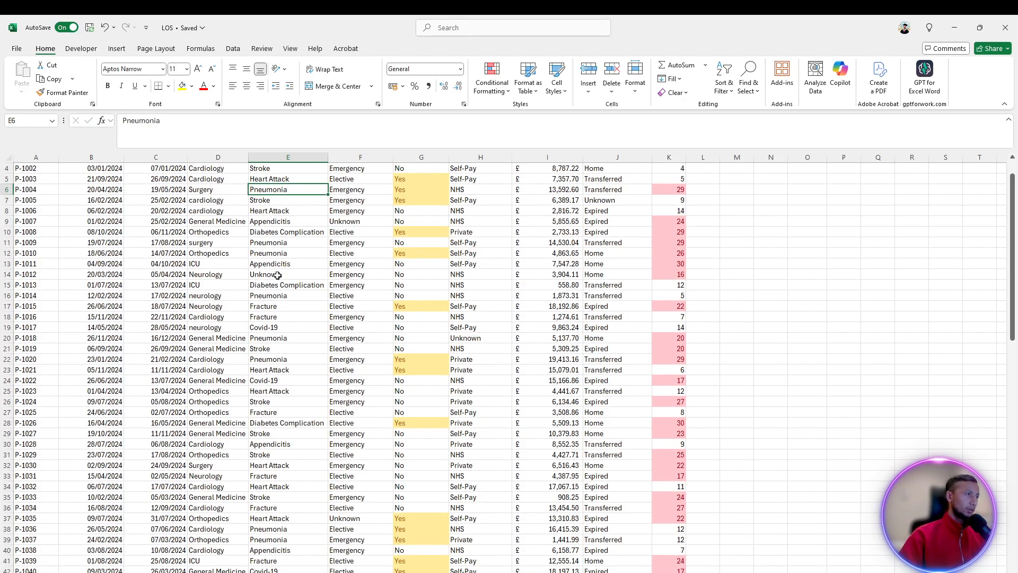
pyautogui.scroll(-6, 278, 275)
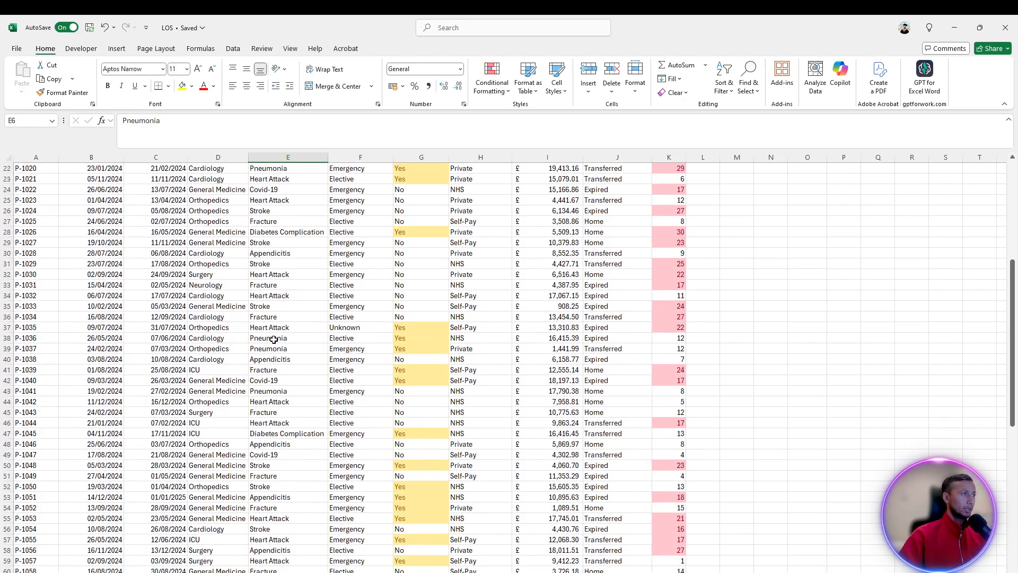
pyautogui.scroll(7, 274, 340)
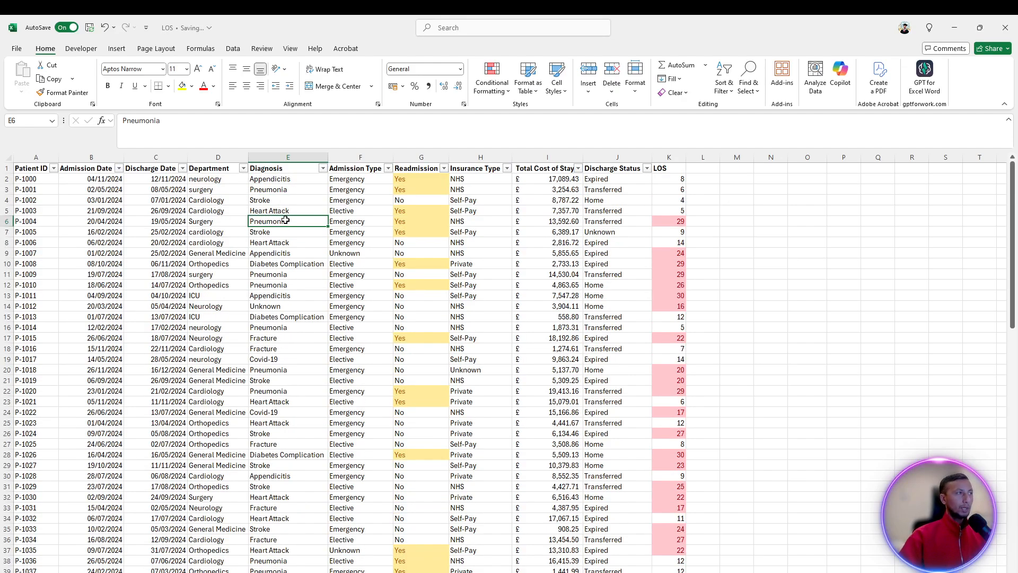
# - Insert an empty helper column between Department and Diagnosis
pyautogui.click(225, 157)
pyautogui.click(264, 155)
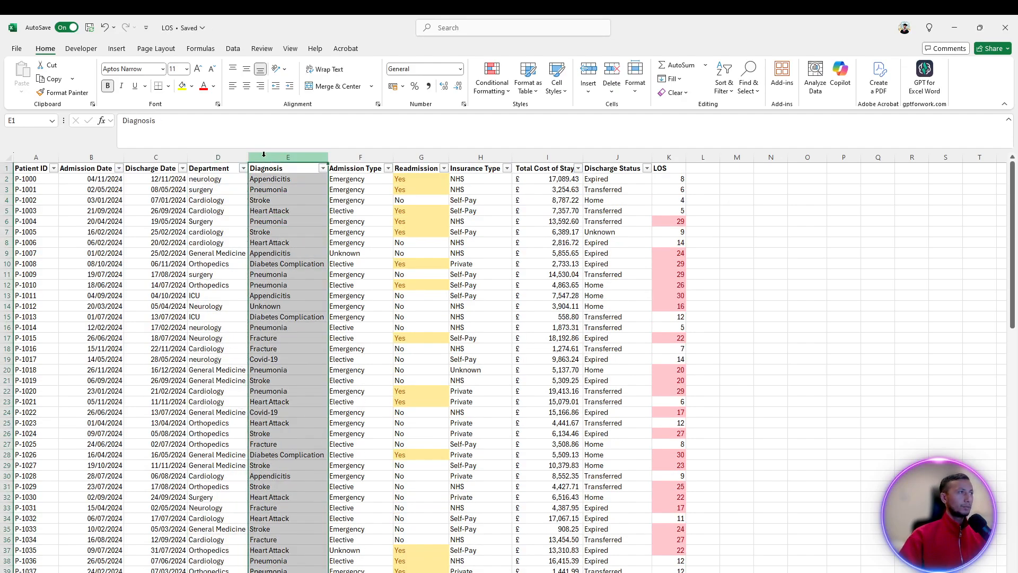
pyautogui.rightClick(263, 154)
pyautogui.click(293, 264)
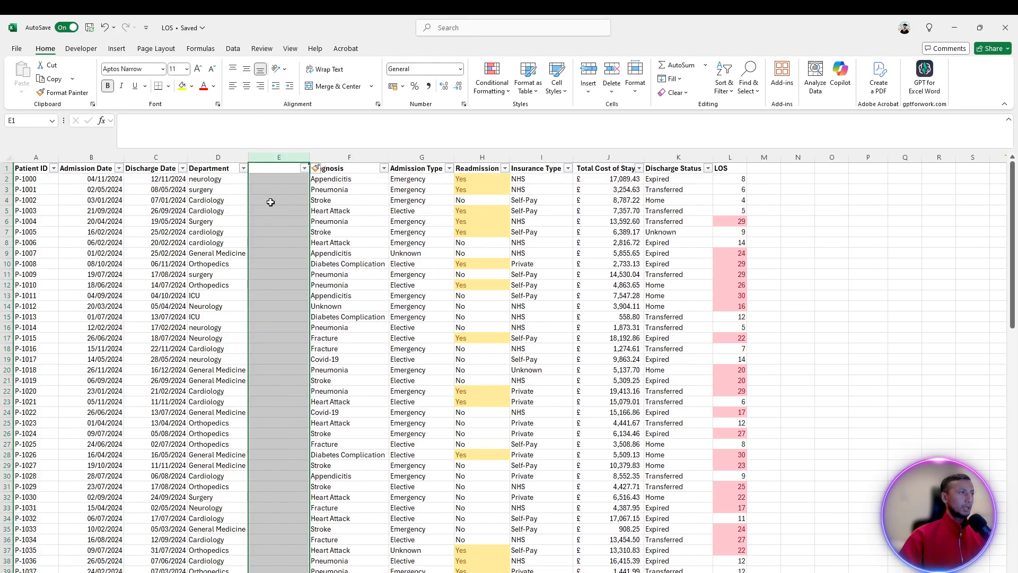
# - Enter =PROPER(D2) in E2 to convert the first department name to proper case
pyautogui.click(268, 182)
pyautogui.write('=prpe')
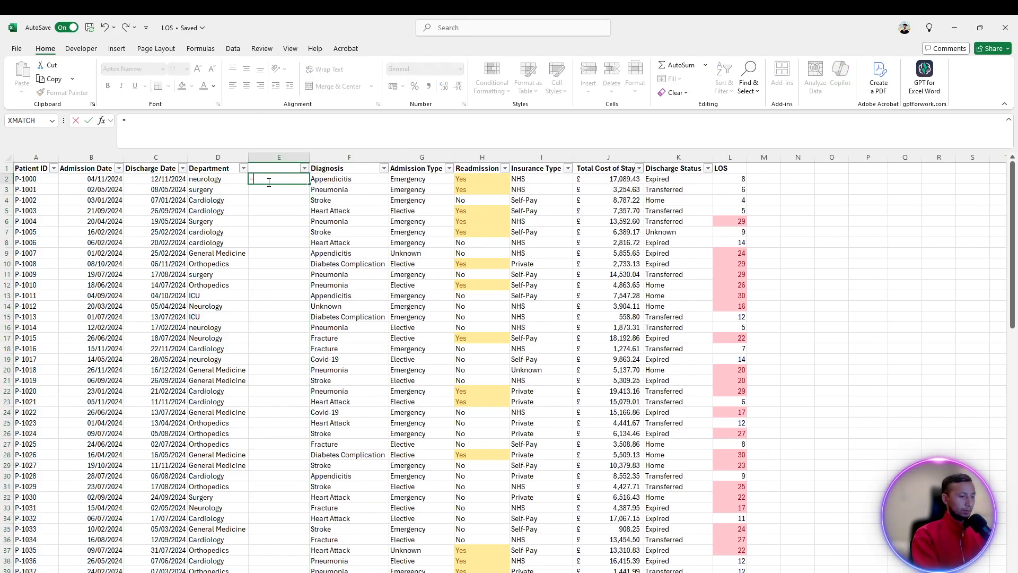
pyautogui.press('BackSpace')
pyautogui.press('BackSpace')
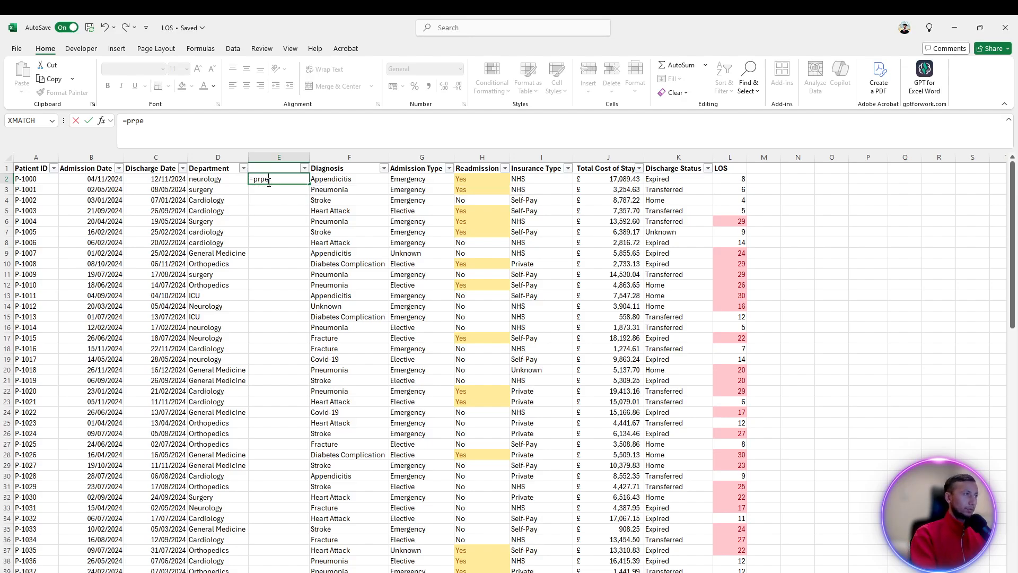
pyautogui.write('op')
pyautogui.press('Tab')
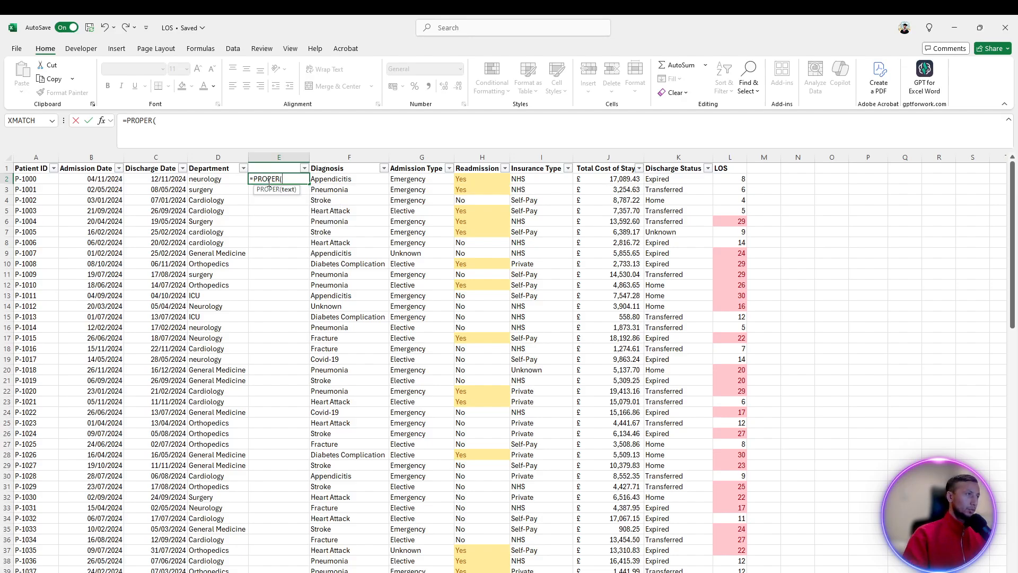
pyautogui.click(222, 177)
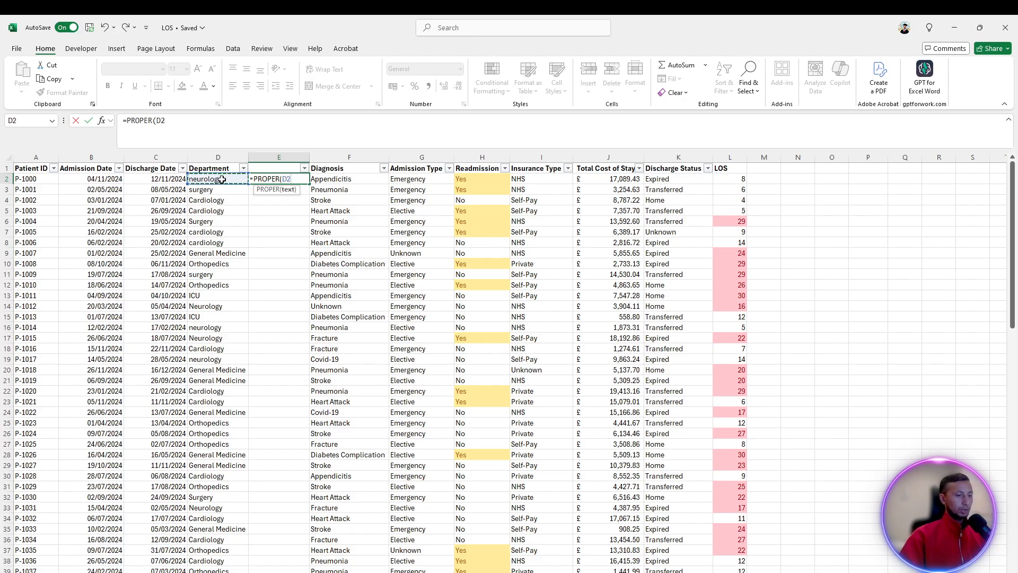
pyautogui.press('Return')
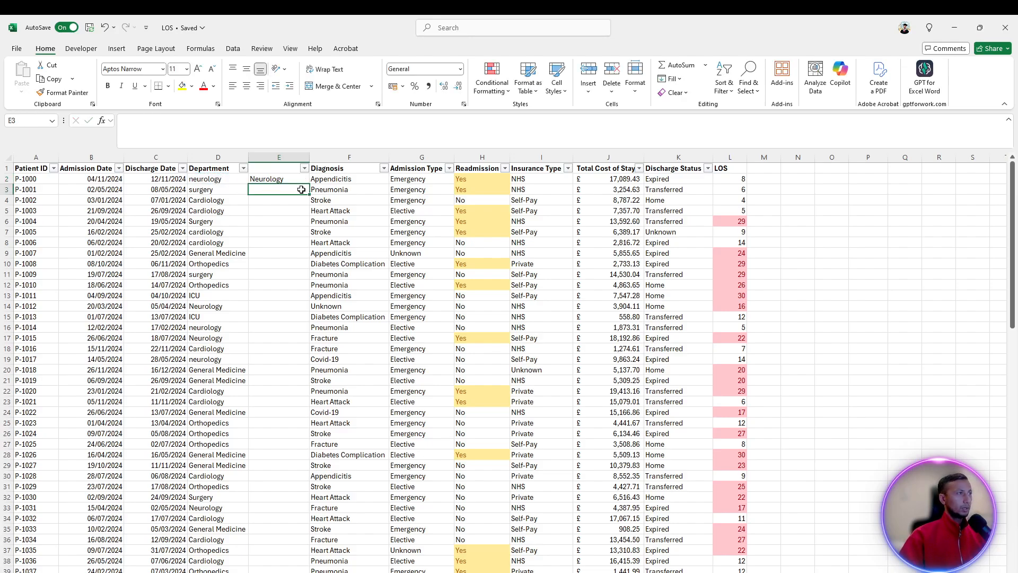
pyautogui.click(286, 178)
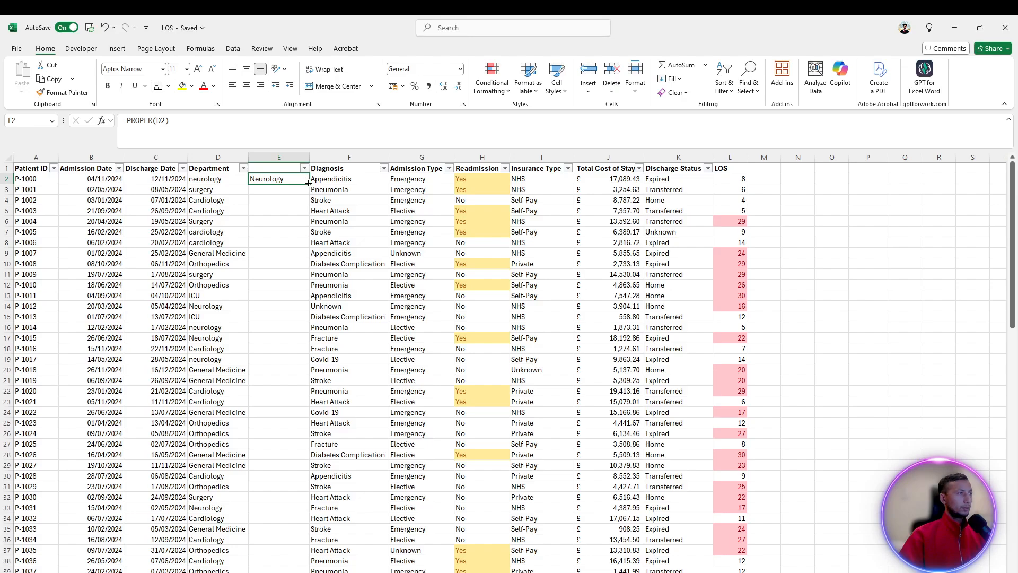
# - Fill the PROPER formula from E2 down the helper column for every patient row
pyautogui.doubleClick(309, 185)
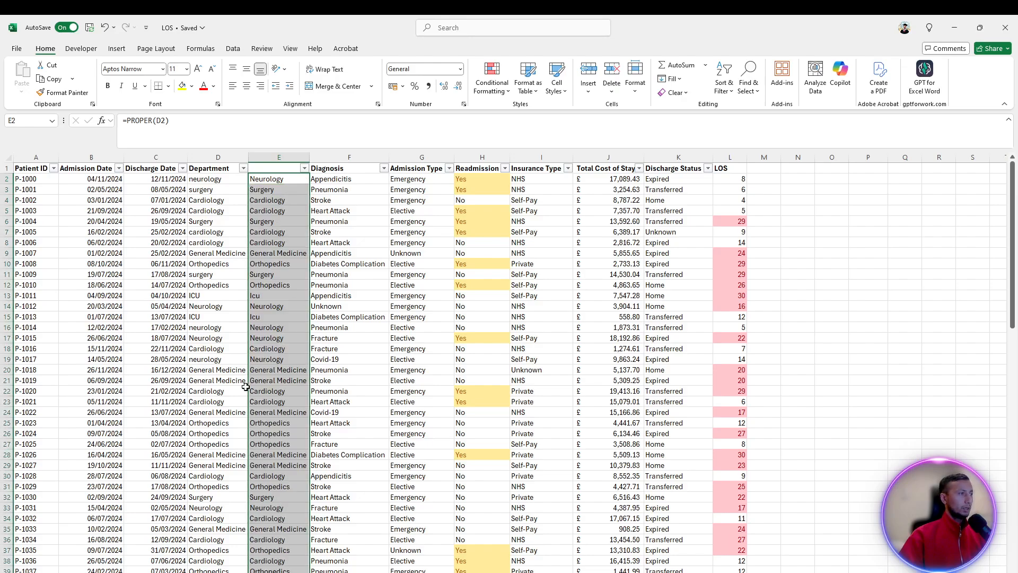
pyautogui.scroll(-20, 303, 356)
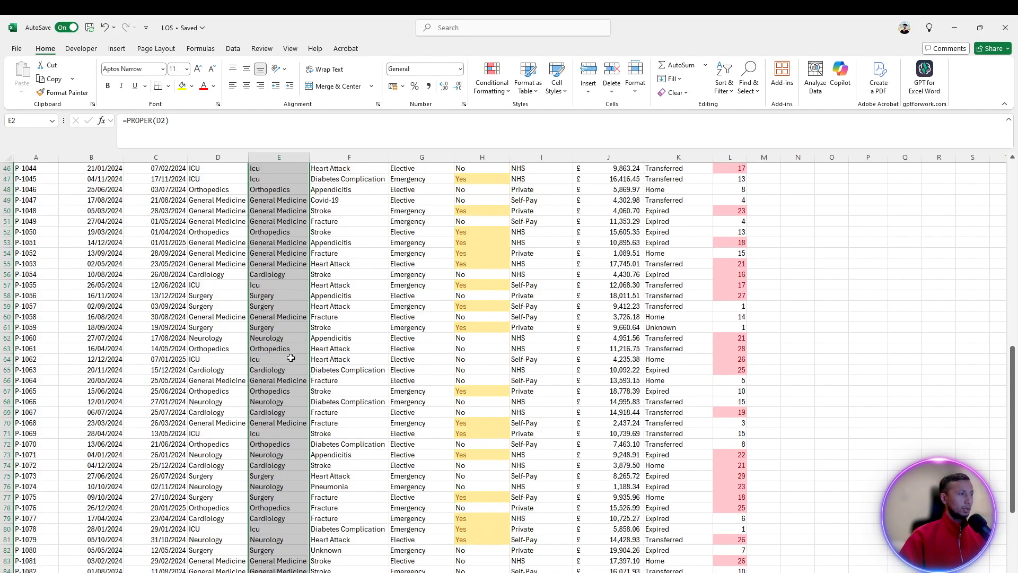
pyautogui.scroll(20, 291, 361)
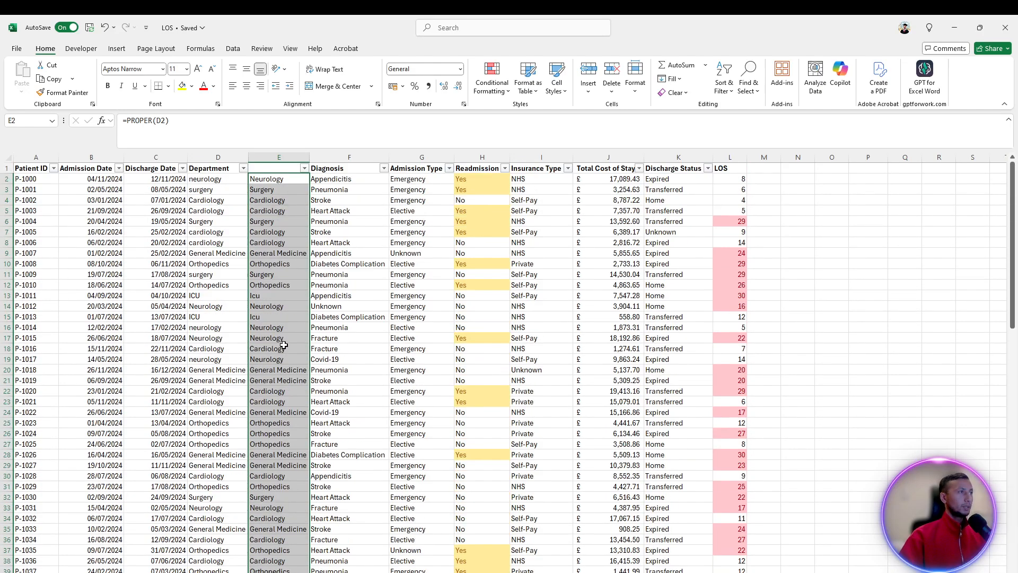
# - Copy the proper-case results from E2 downward and paste them as values over the Department column starting at D2
pyautogui.click(276, 179)
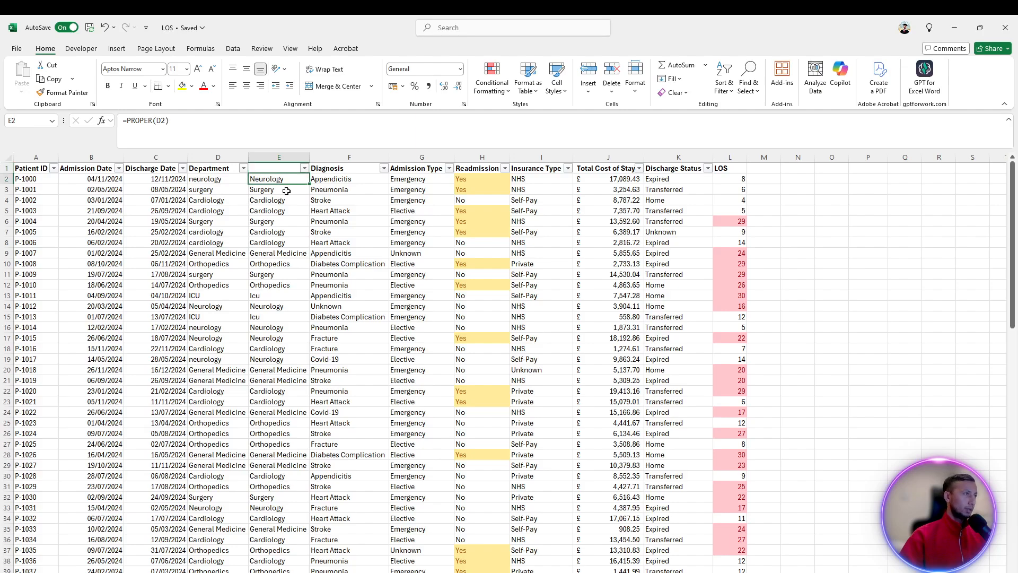
pyautogui.hotkey('ctrl', 'shift', 'Down')
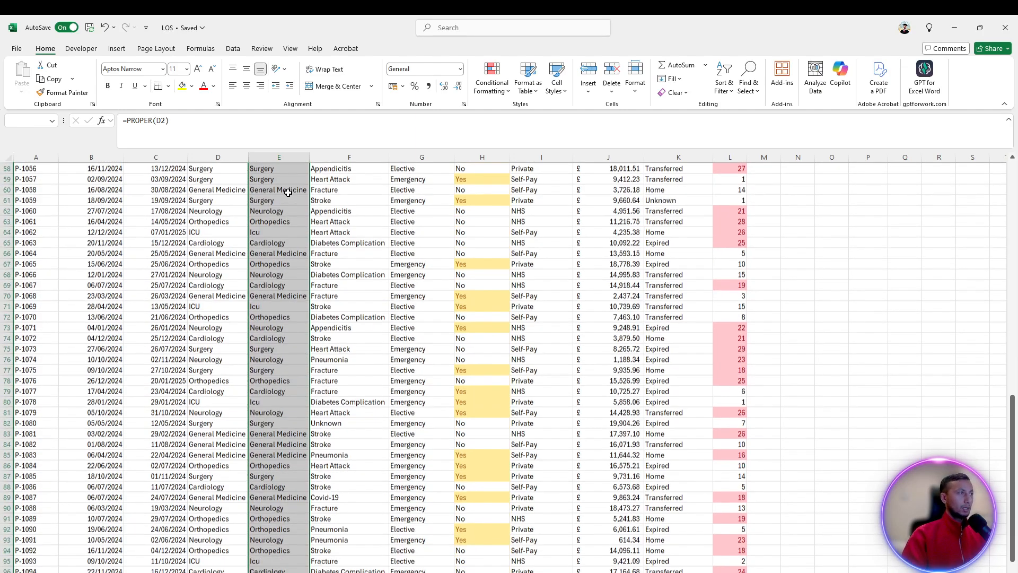
pyautogui.hotkey('ctrl', 'c')
pyautogui.scroll(19, 284, 207)
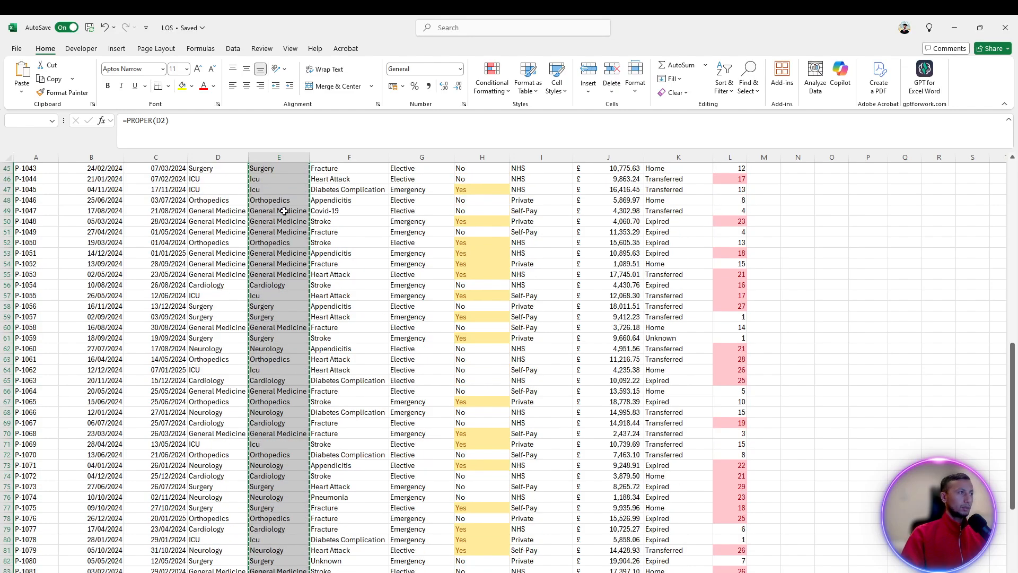
pyautogui.scroll(2, 287, 214)
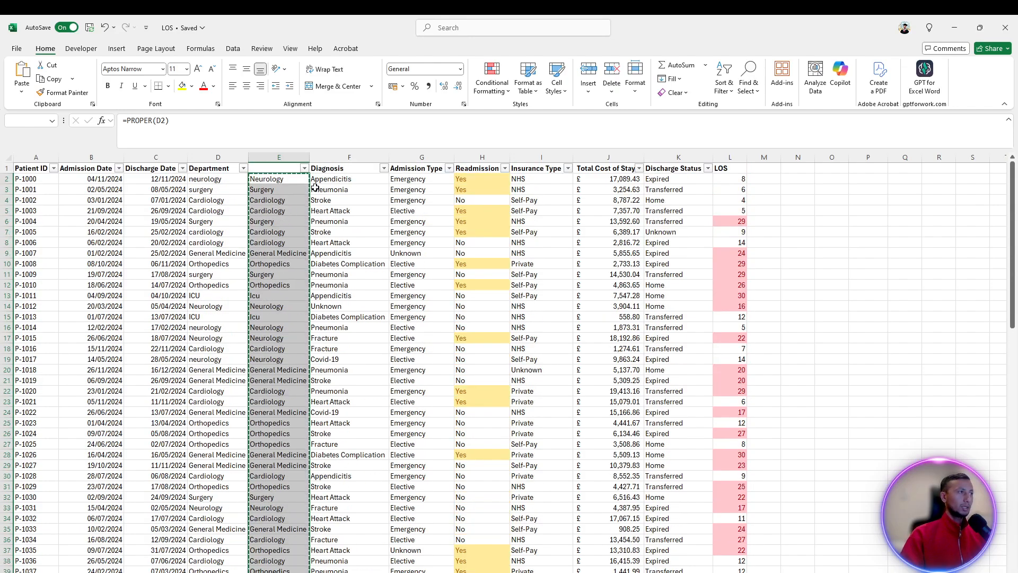
pyautogui.rightClick(212, 182)
pyautogui.click(236, 265)
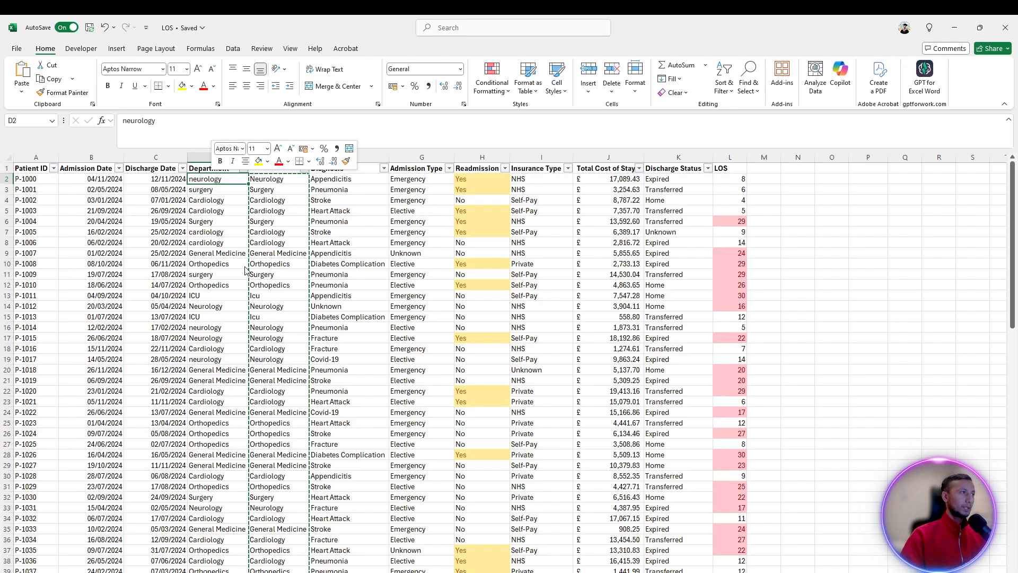
pyautogui.click(157, 247)
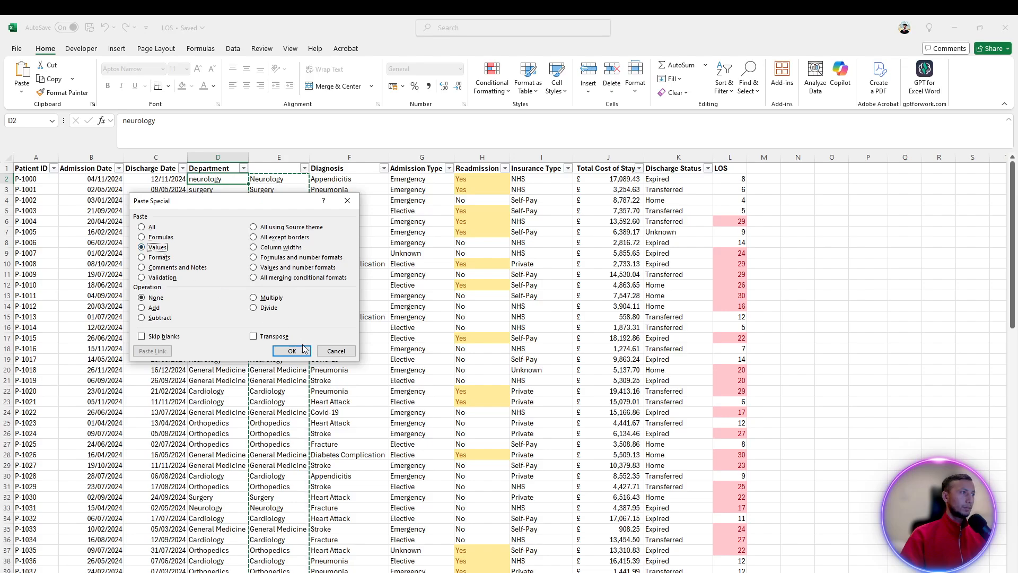
pyautogui.click(291, 351)
pyautogui.click(238, 202)
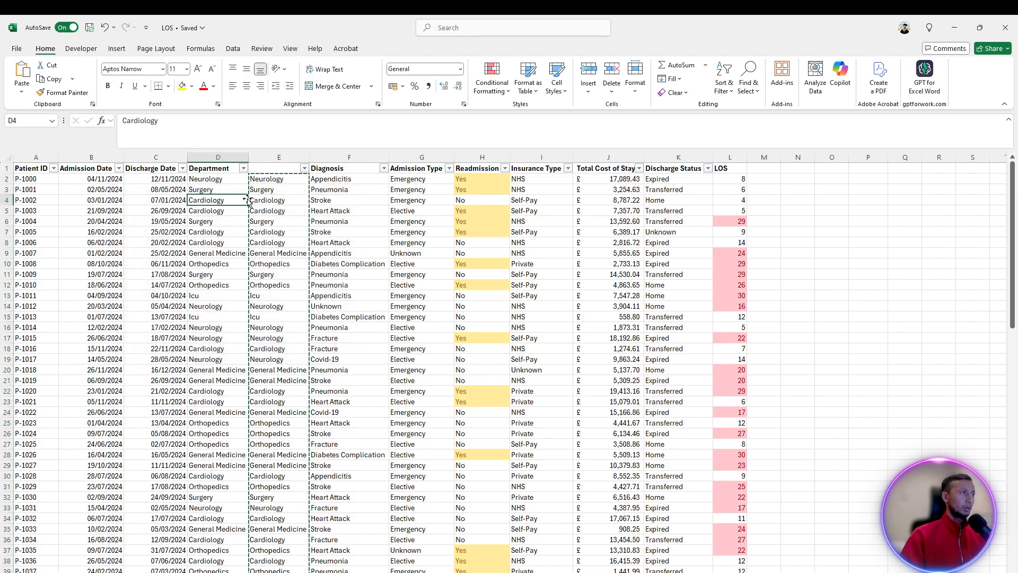
# - Delete the helper column E between Department and Diagnosis
pyautogui.click(277, 155)
pyautogui.rightClick(278, 190)
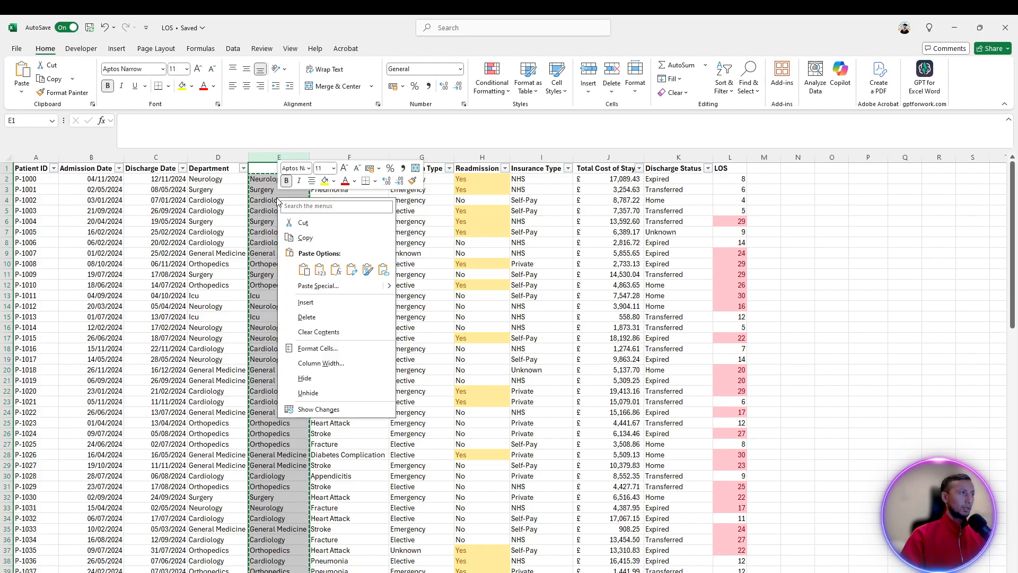
pyautogui.click(294, 313)
pyautogui.click(779, 285)
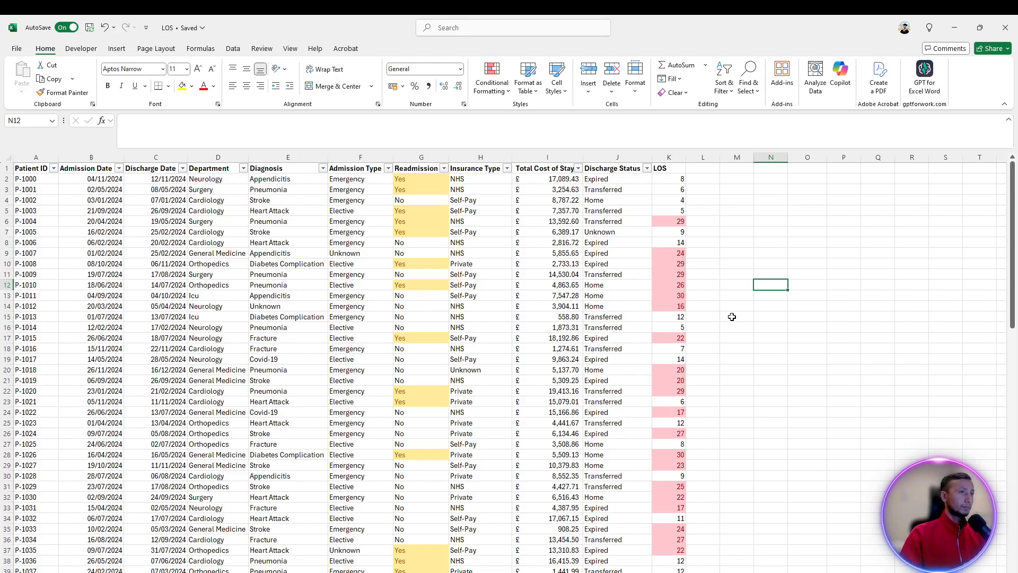
pyautogui.click(755, 326)
# - Switch to the EXCEL PRACTICE document in Word and highlight the Standardize Text Formatting bullet in yellow
pyautogui.hotkey('alt', 'Tab')
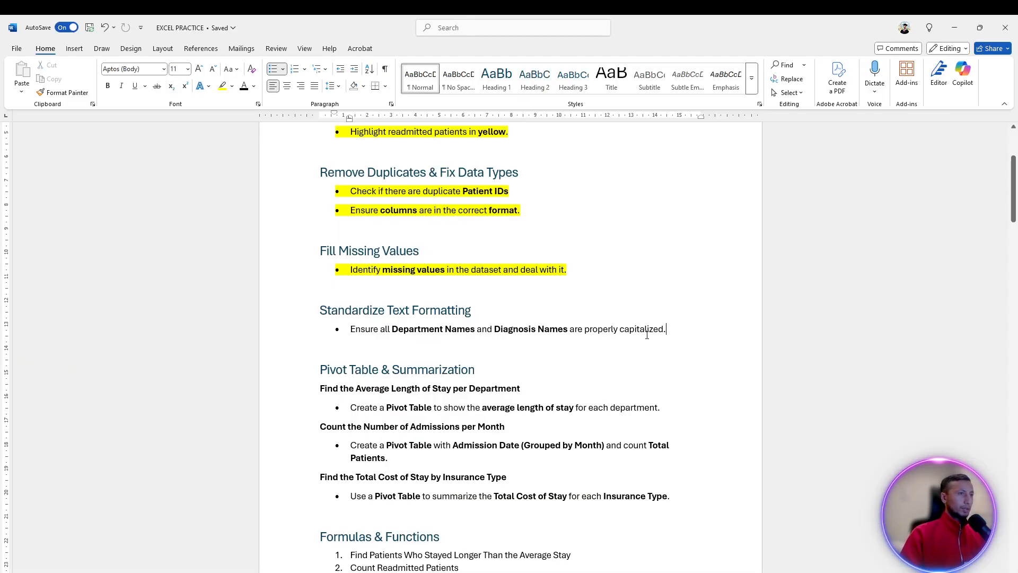
pyautogui.moveTo(647, 335); pyautogui.dragTo(347, 330)
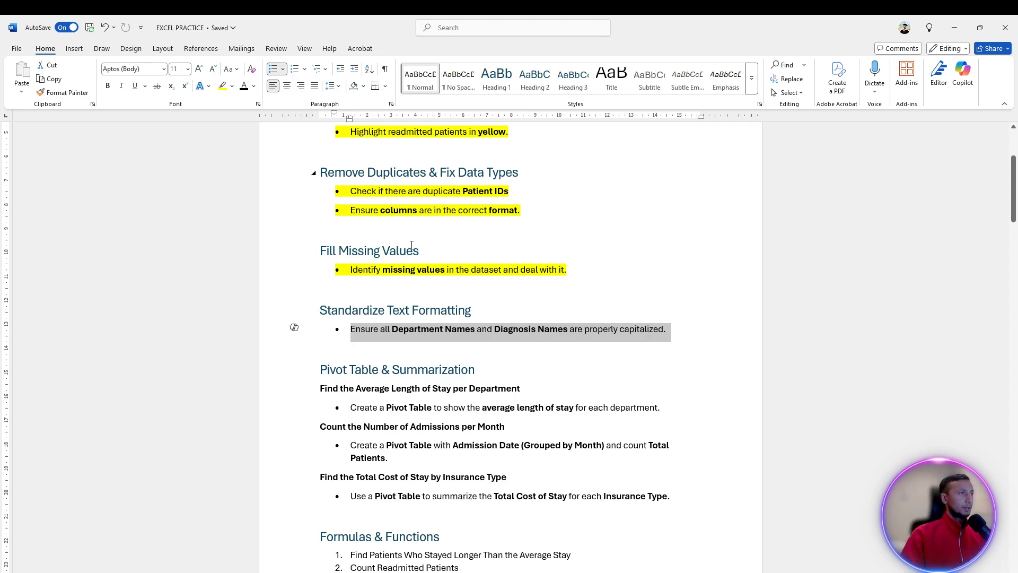
pyautogui.click(223, 86)
pyautogui.press('Left')
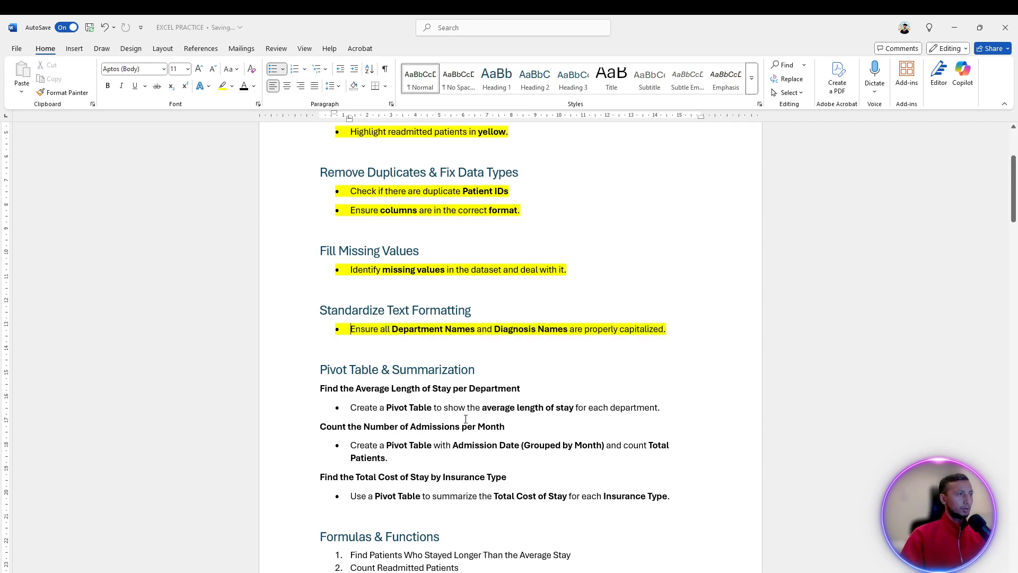
pyautogui.click(498, 388)
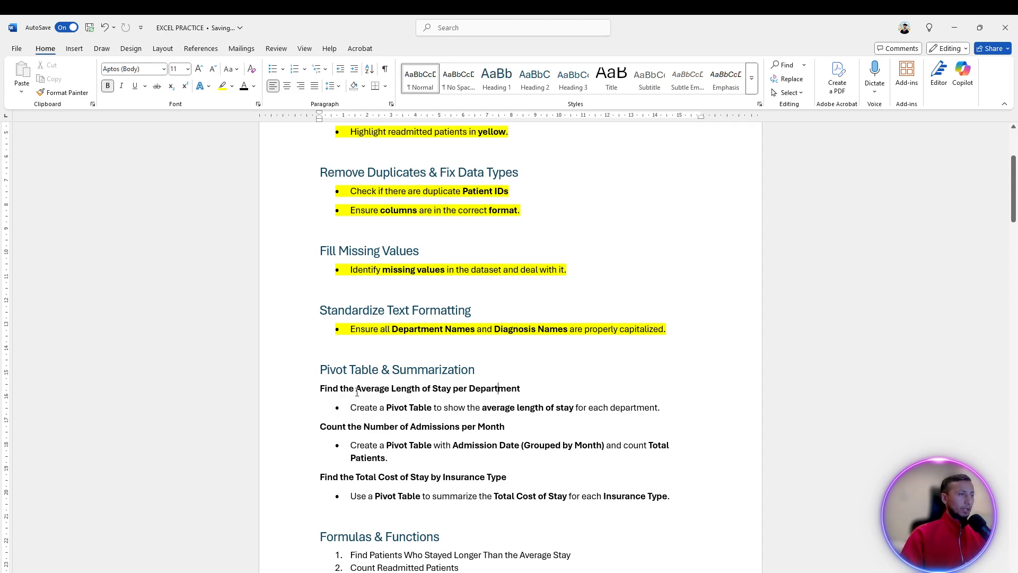
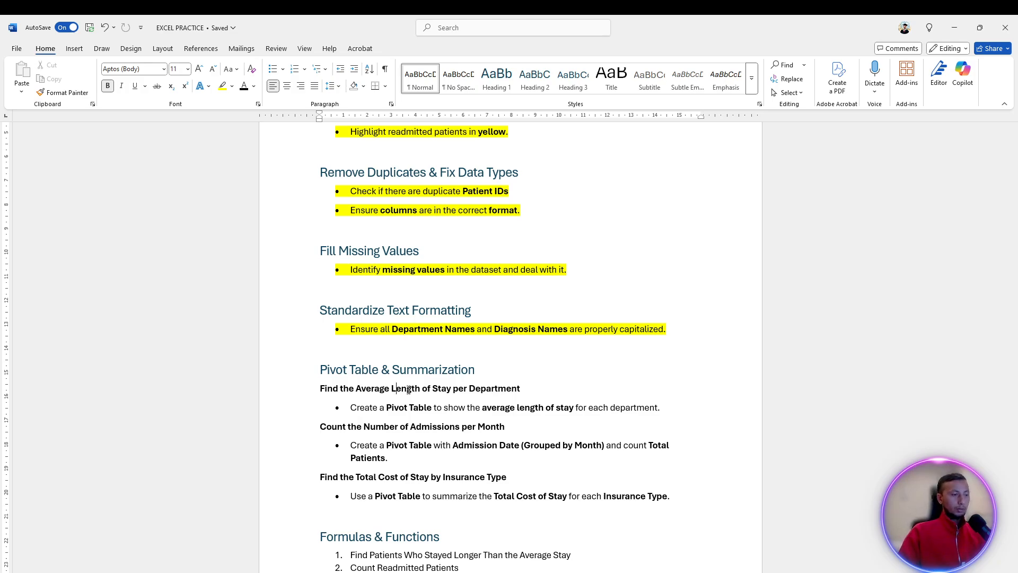
# - Examine the Department and Total Cost of Stay columns in the Excel workbook and recheck the pivot table task in Word
pyautogui.hotkey('alt', 'Tab')
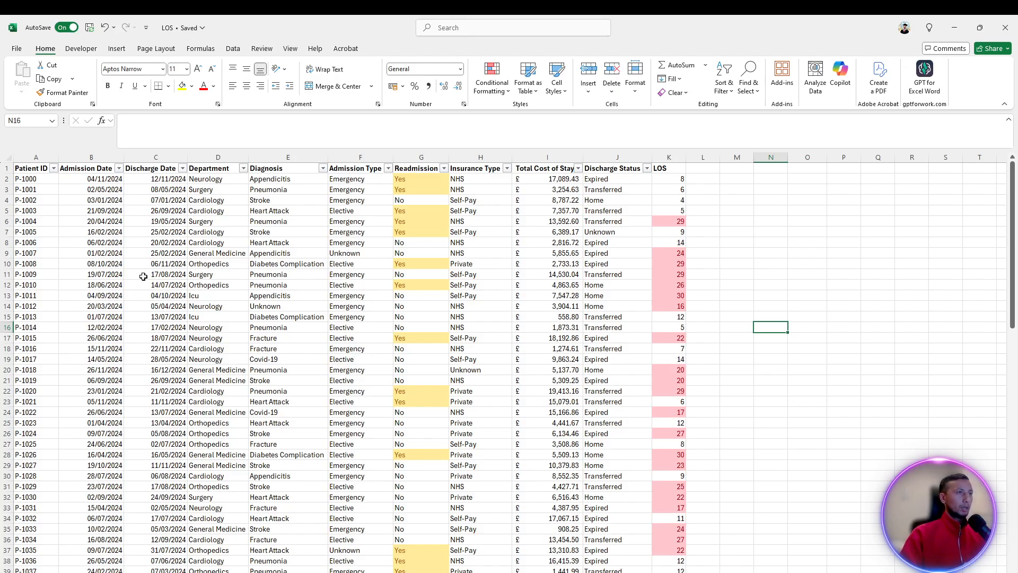
pyautogui.click(547, 158)
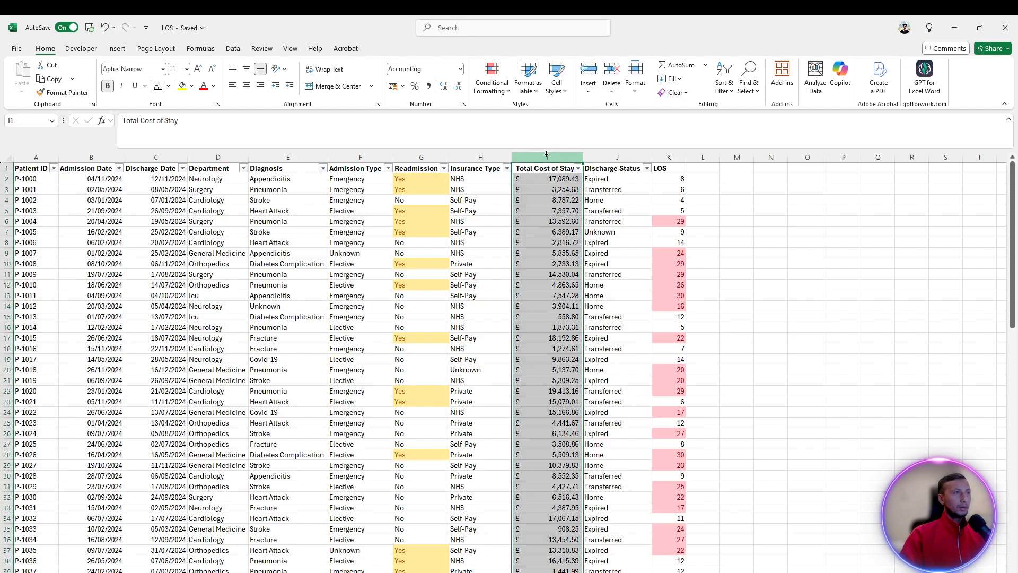
pyautogui.click(40, 157)
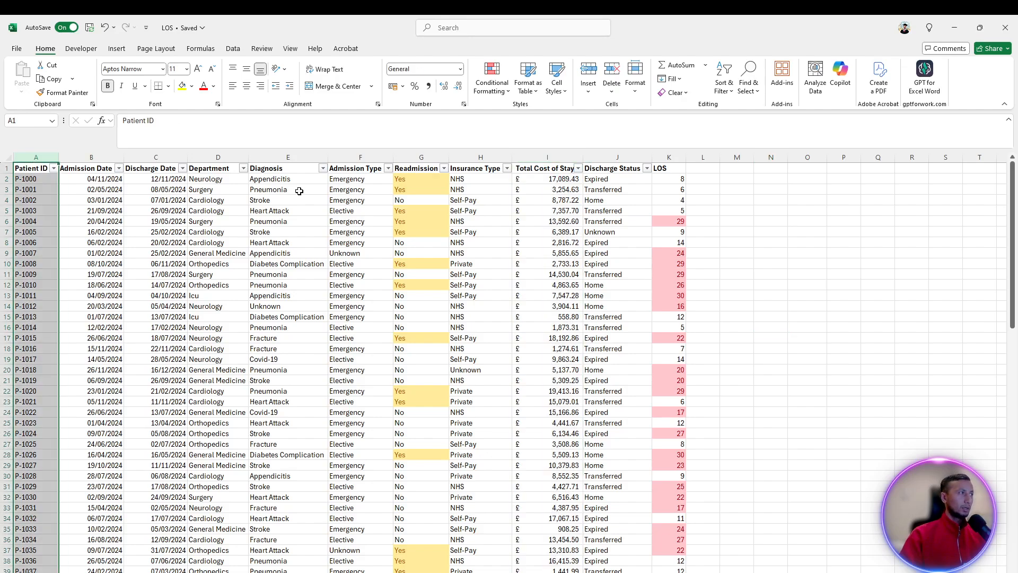
pyautogui.click(559, 155)
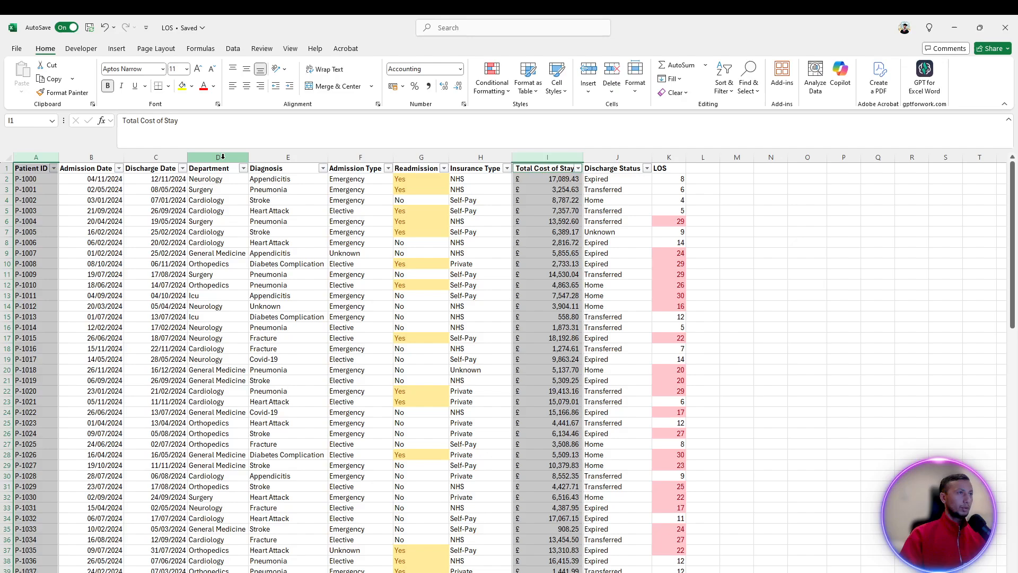
pyautogui.click(579, 158)
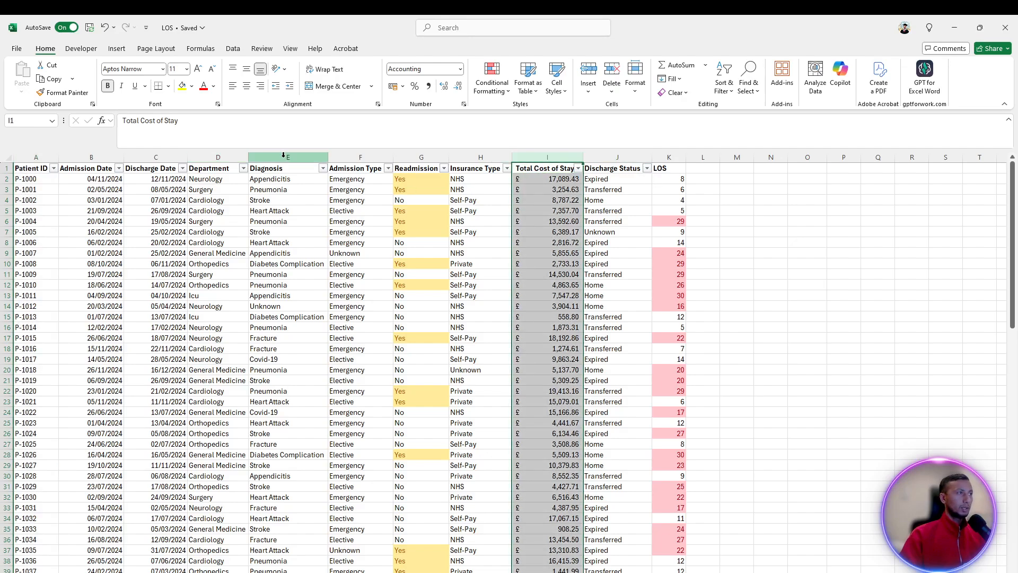
pyautogui.keyDown('ctrl'); pyautogui.click(218, 158); pyautogui.keyUp('ctrl')
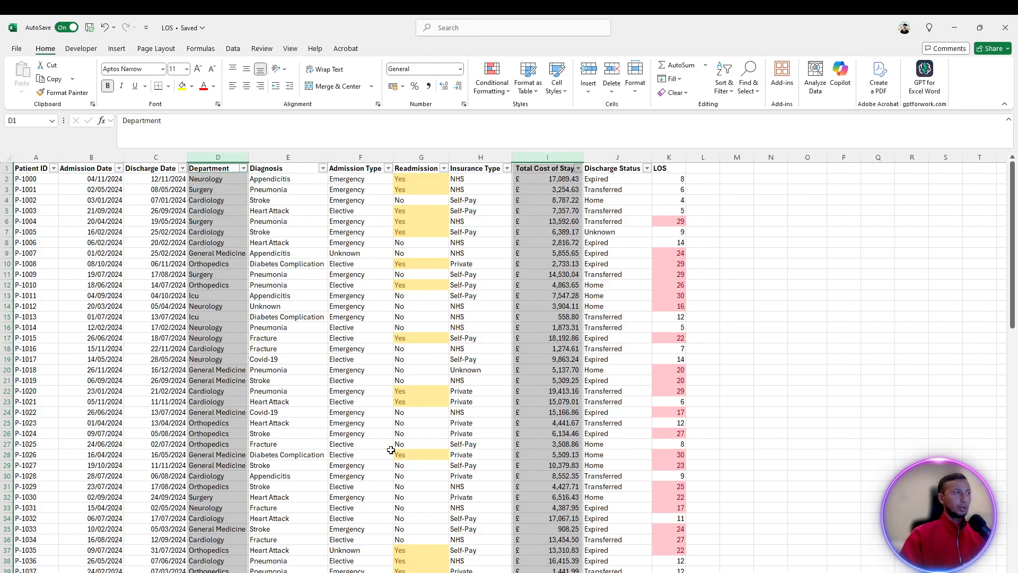
pyautogui.click(222, 178)
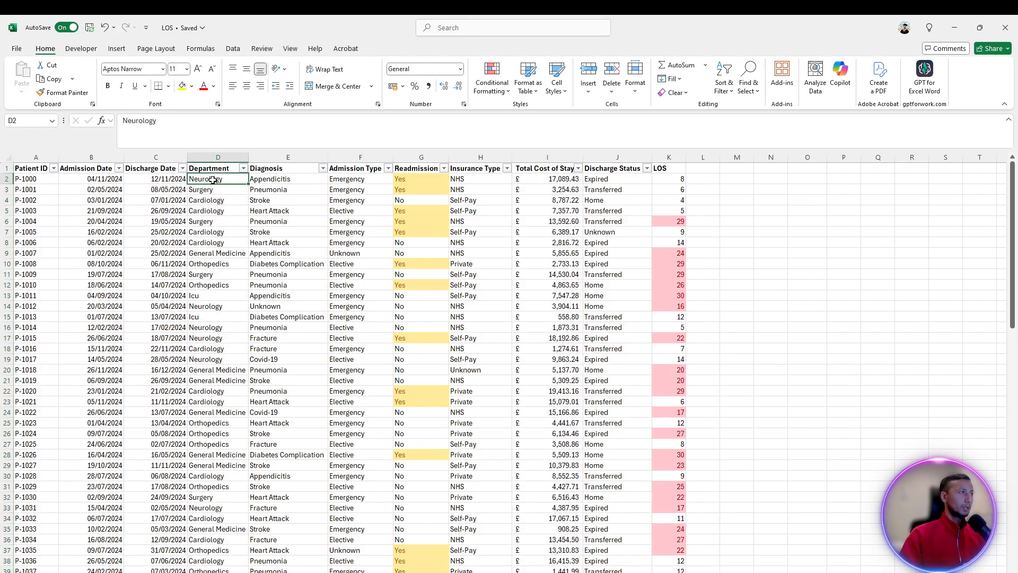
pyautogui.click(214, 330)
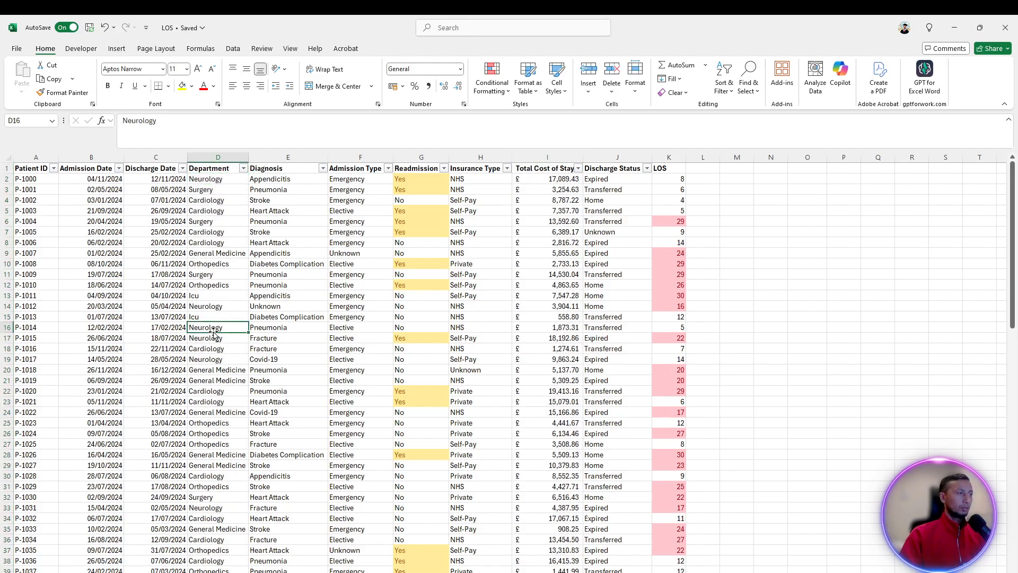
pyautogui.click(554, 181)
pyautogui.click(560, 239)
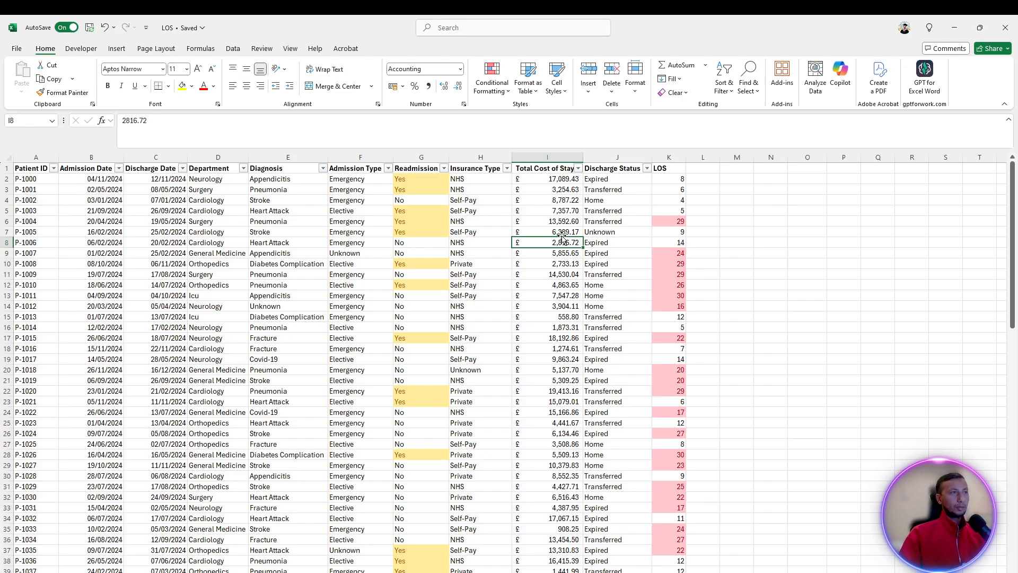
pyautogui.hotkey('alt', 'Tab')
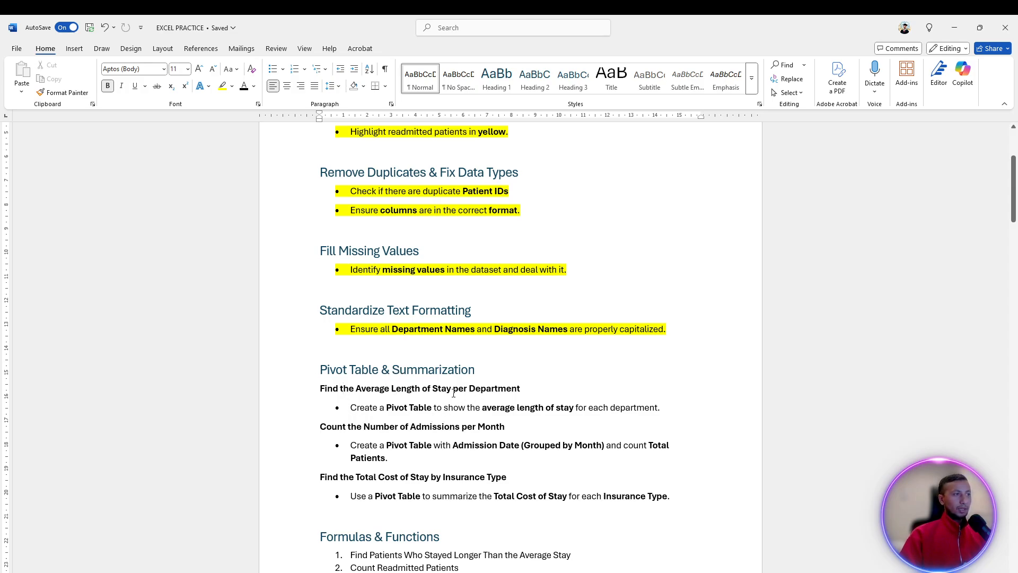
pyautogui.hotkey('alt', 'Tab')
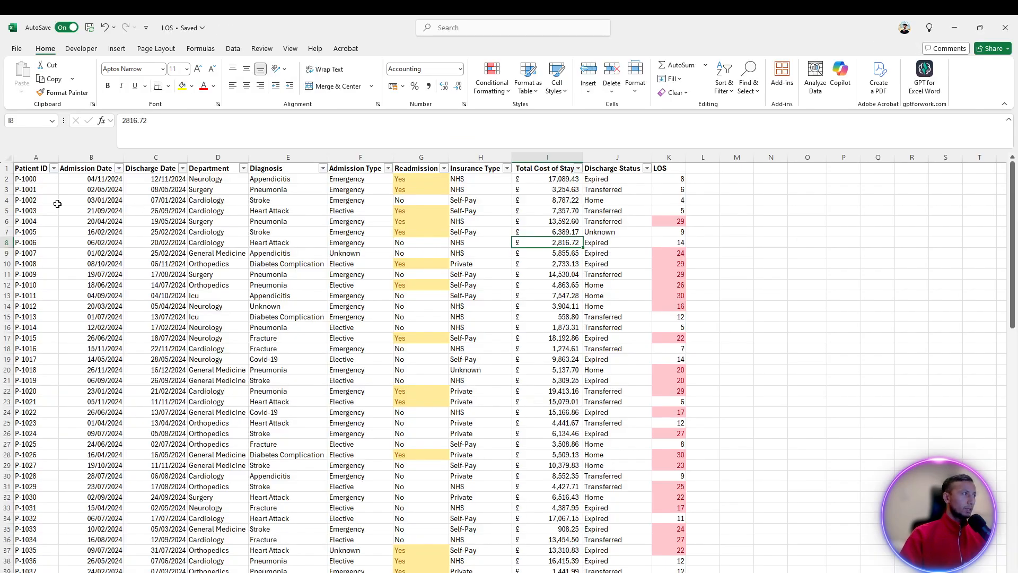
# - Insert a PivotTable from the whole patient data range on a new worksheet
pyautogui.click(53, 182)
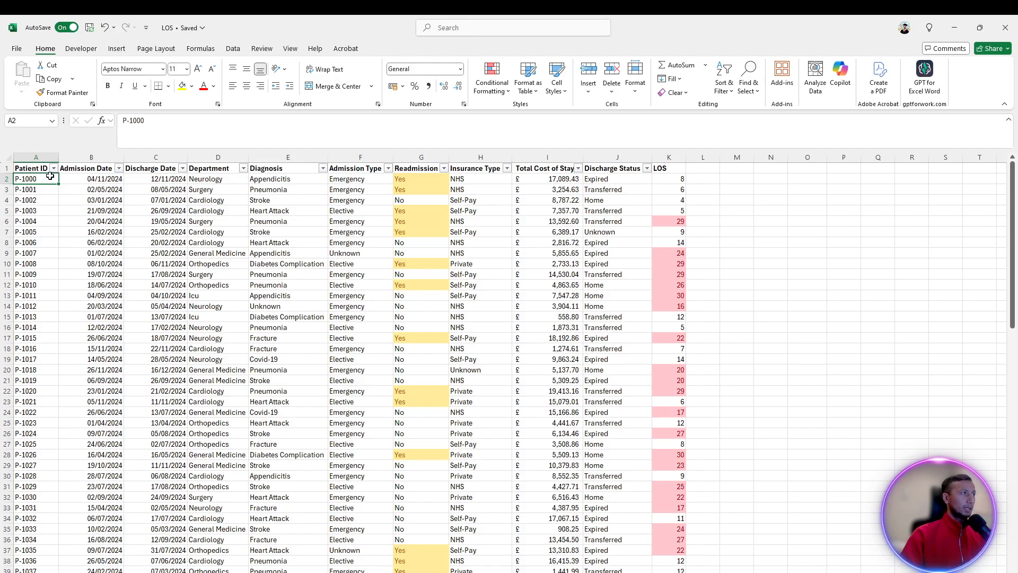
pyautogui.click(118, 49)
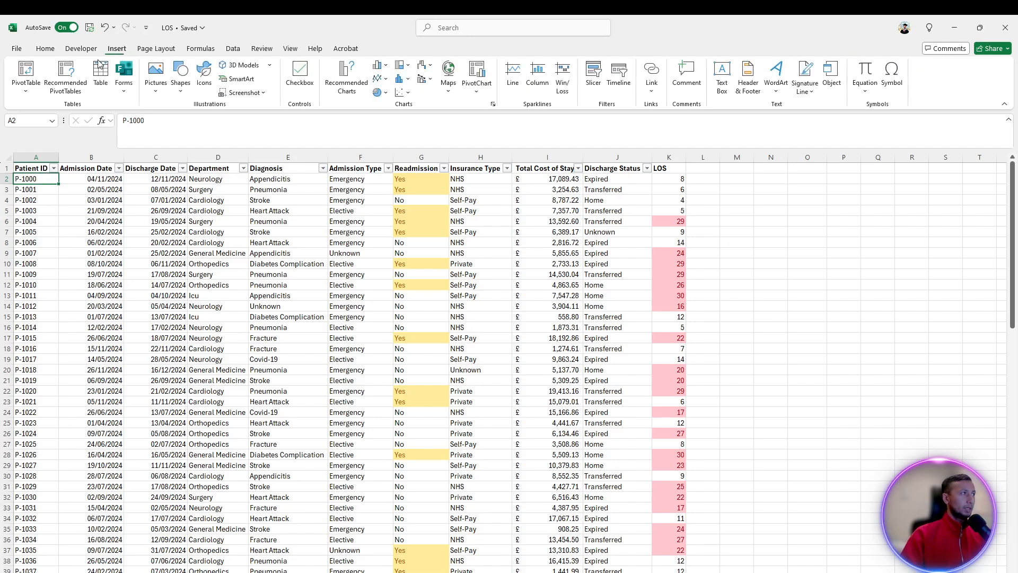
pyautogui.click(26, 70)
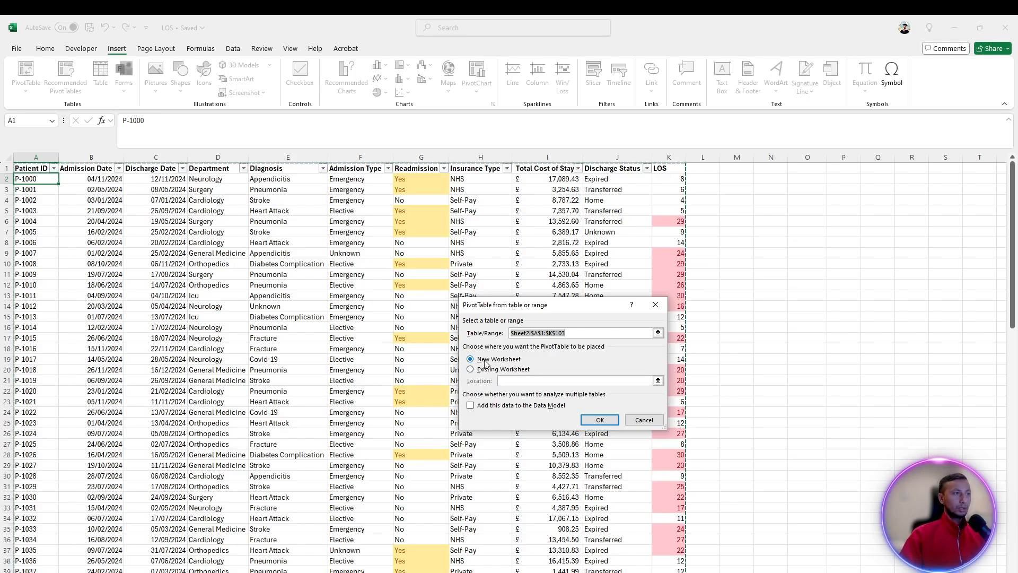
pyautogui.click(600, 419)
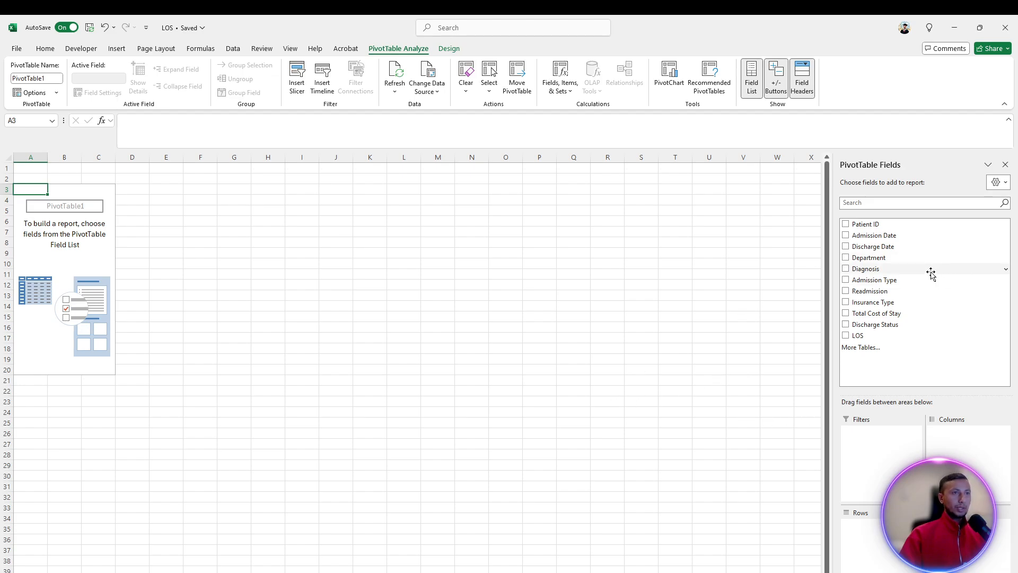
# - Add Department as the PivotTable rows and LOS as the summed values
pyautogui.click(846, 257)
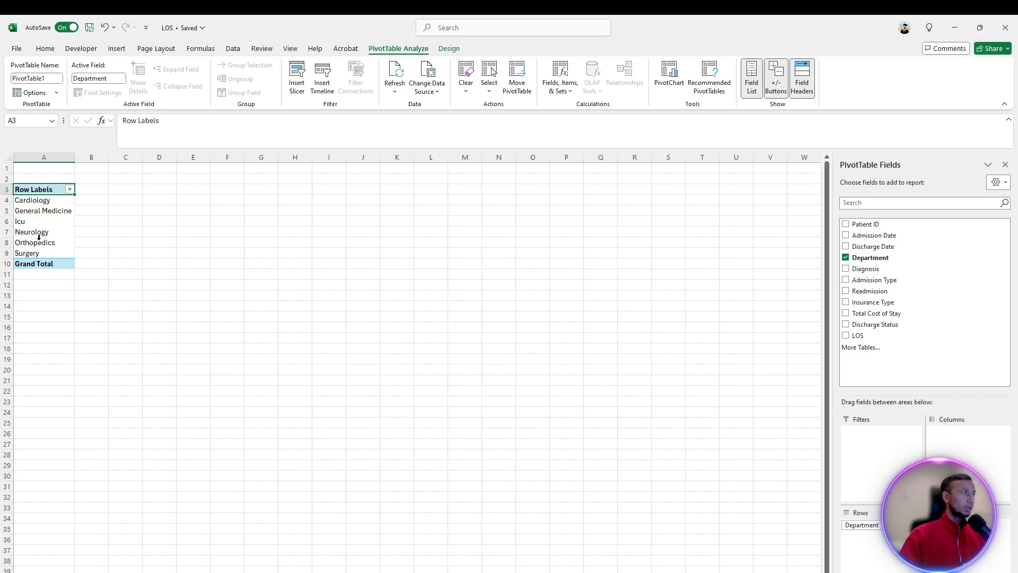
pyautogui.click(846, 335)
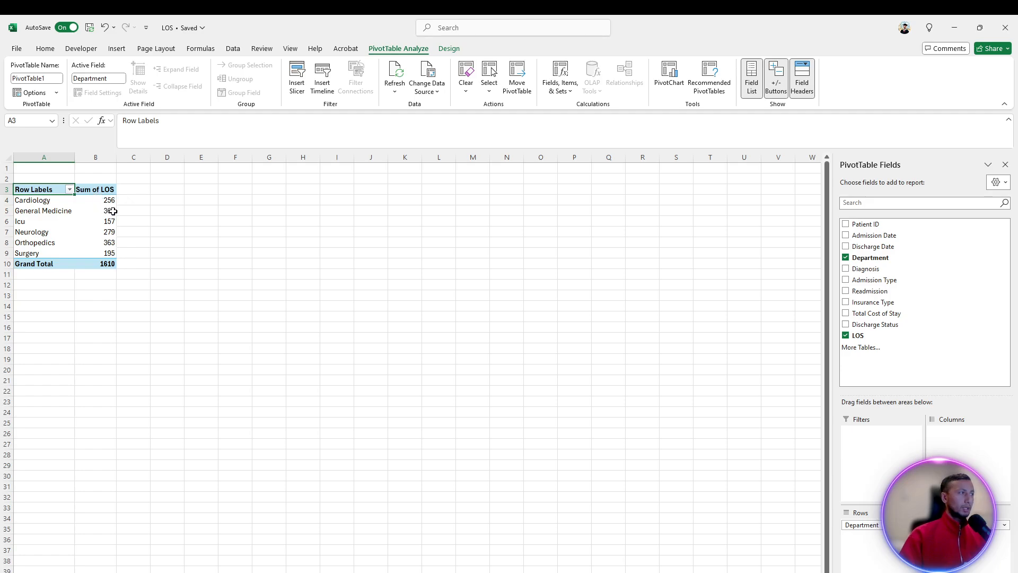
pyautogui.moveTo(100, 208)
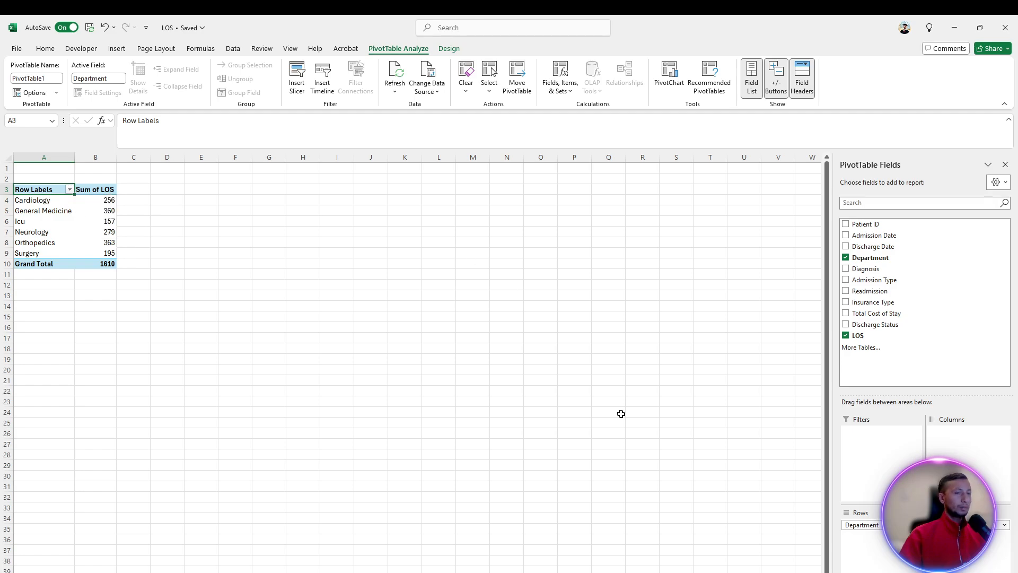
# - Change the PivotTable's LOS value field to summarise by Average
pyautogui.click(966, 525)
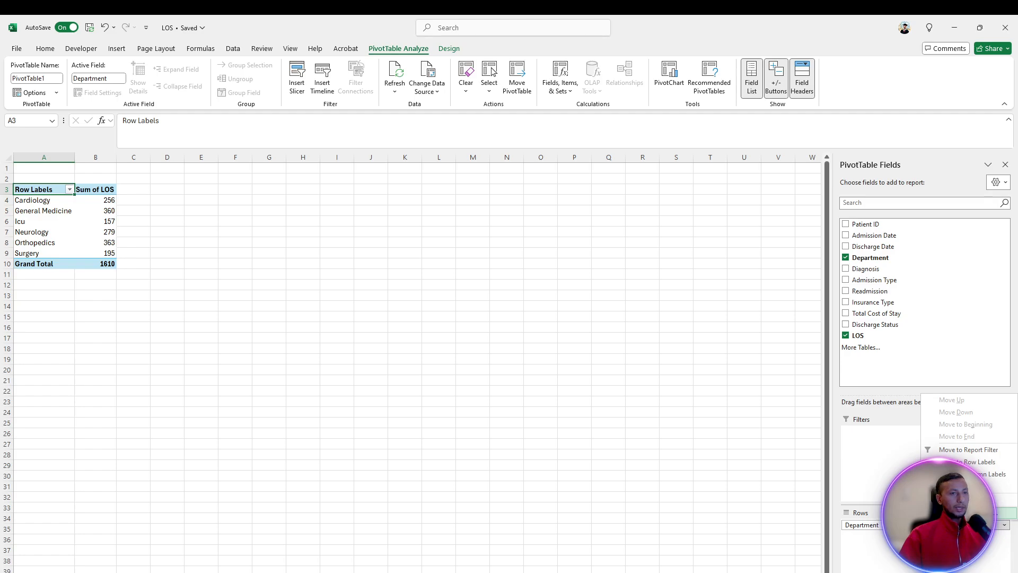
pyautogui.click(960, 512)
pyautogui.click(478, 370)
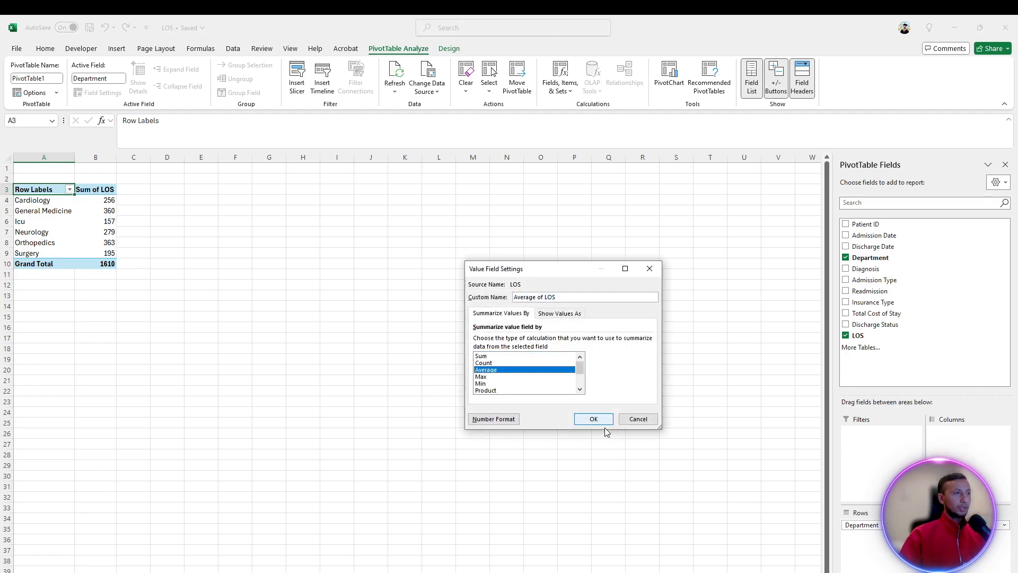
pyautogui.click(594, 418)
pyautogui.click(210, 252)
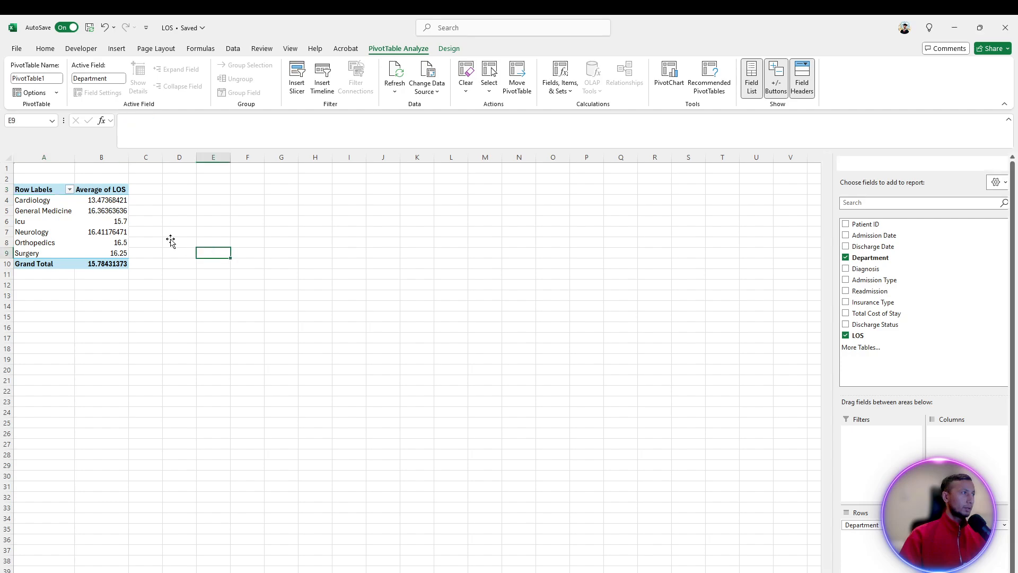
# - Rename the PivotTable's Row Labels header in A3 to Department
pyautogui.click(35, 191)
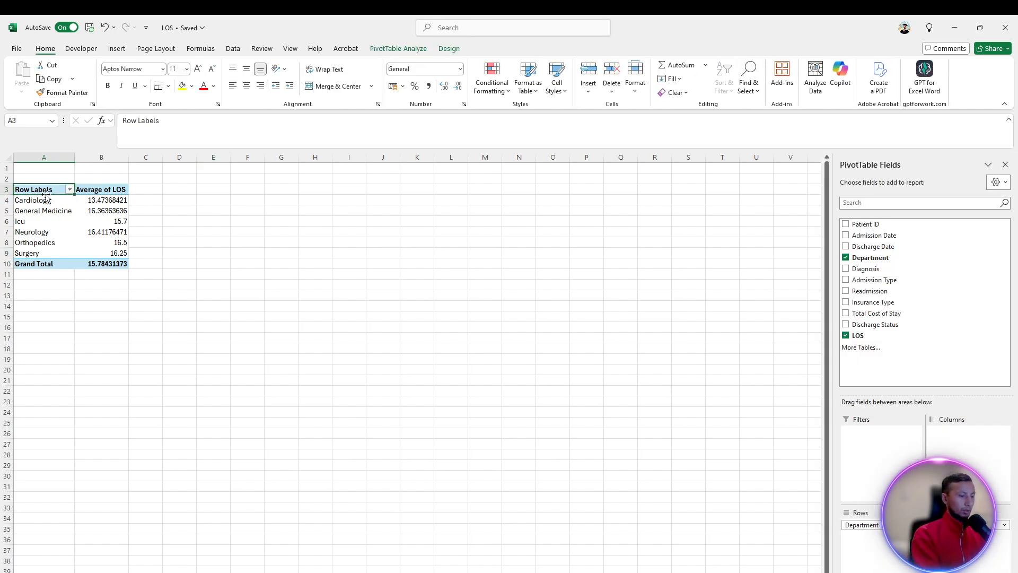
pyautogui.write('Dep')
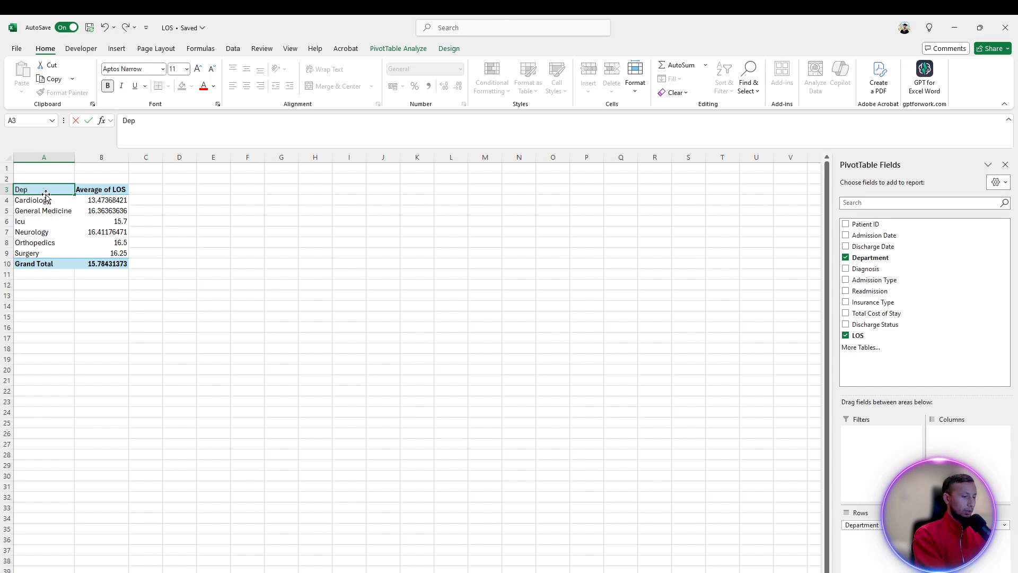
pyautogui.write('artment')
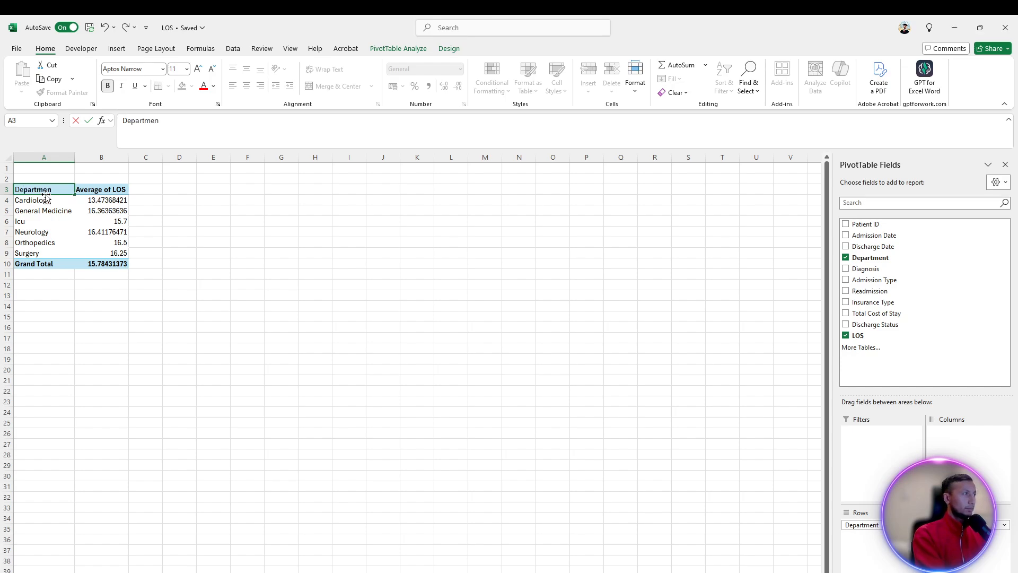
pyautogui.press('Return')
pyautogui.click(213, 317)
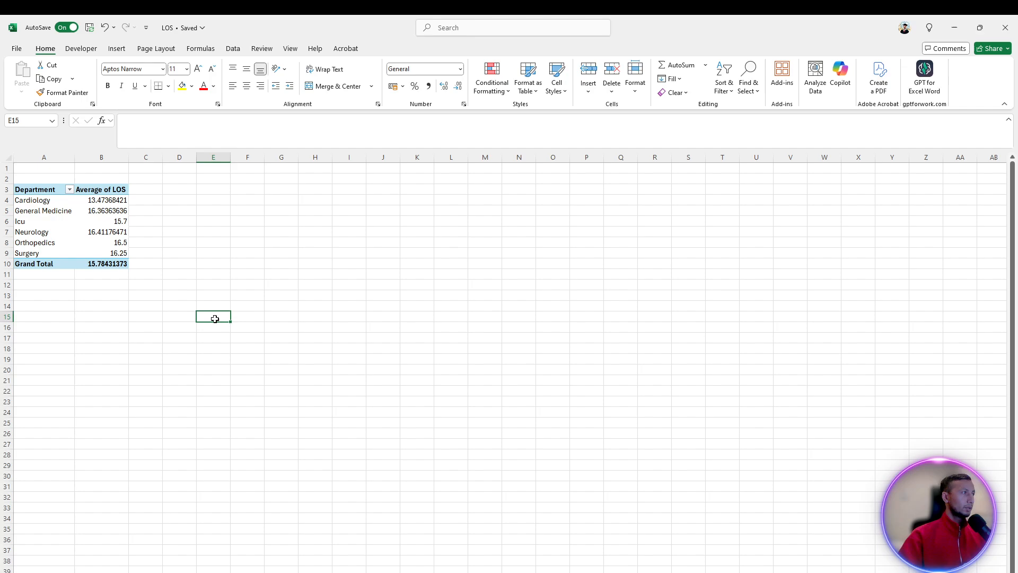
# - Copy the text "Average Length of Stay per Department" from the EXCEL PRACTICE document in Word and return to Excel
pyautogui.hotkey('alt', 'Tab')
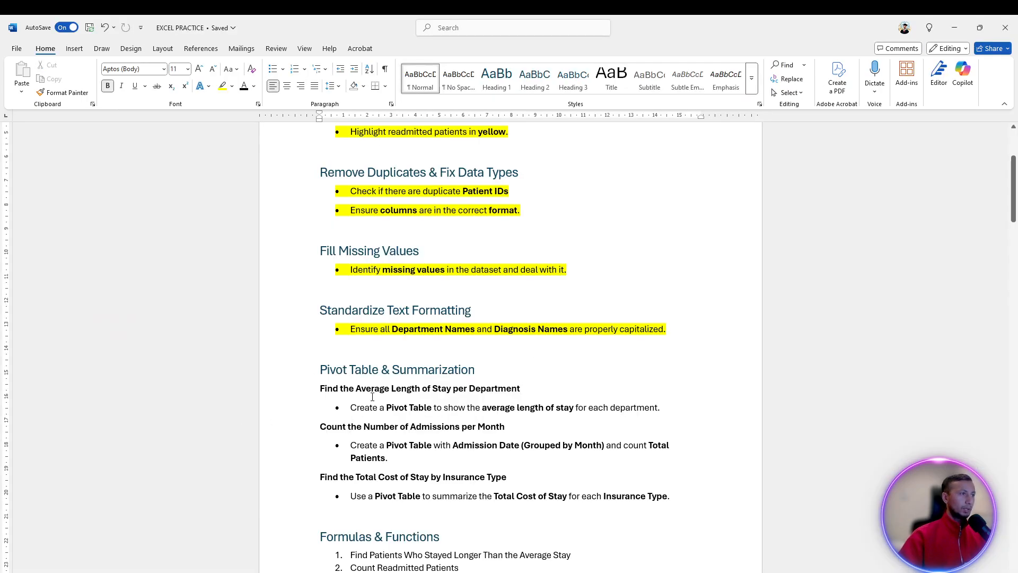
pyautogui.moveTo(357, 390); pyautogui.dragTo(522, 391)
pyautogui.hotkey('ctrl', 'c')
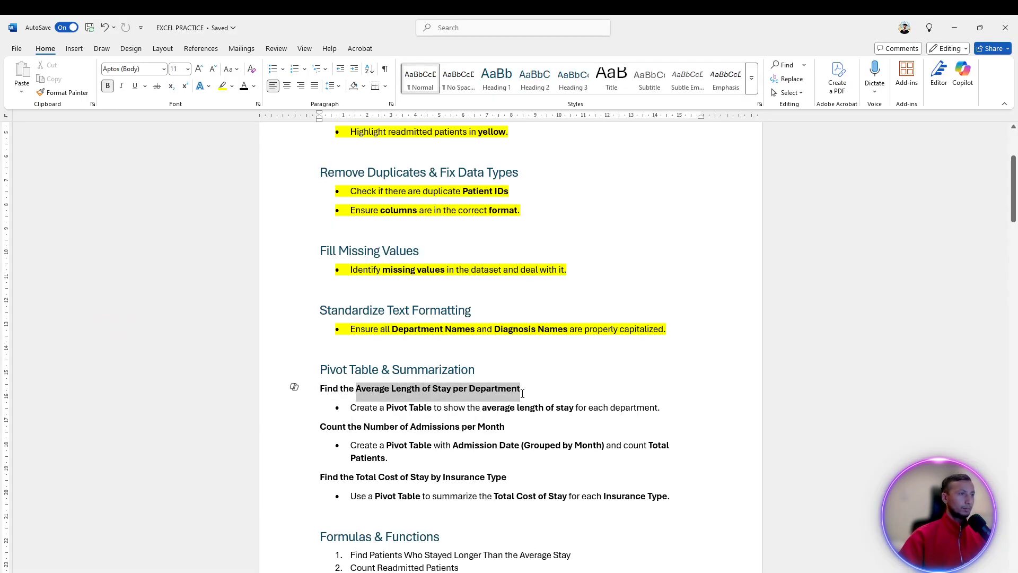
pyautogui.hotkey('alt', 'Tab')
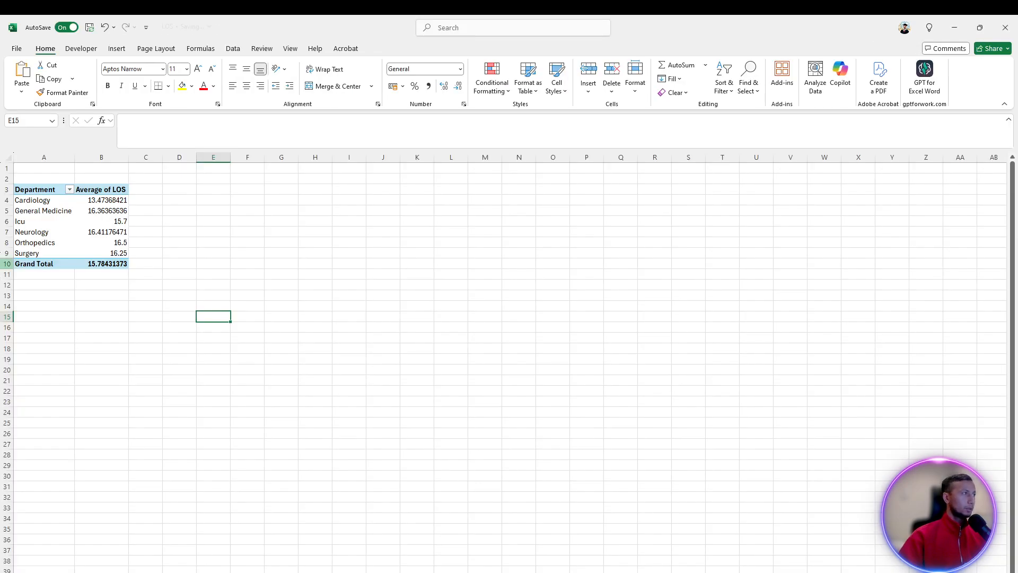
# - Merge and center cells A1:B1 above the PivotTable and paste the copied text "Average Length of Stay per Department" as the title
pyautogui.moveTo(49, 168); pyautogui.dragTo(114, 168)
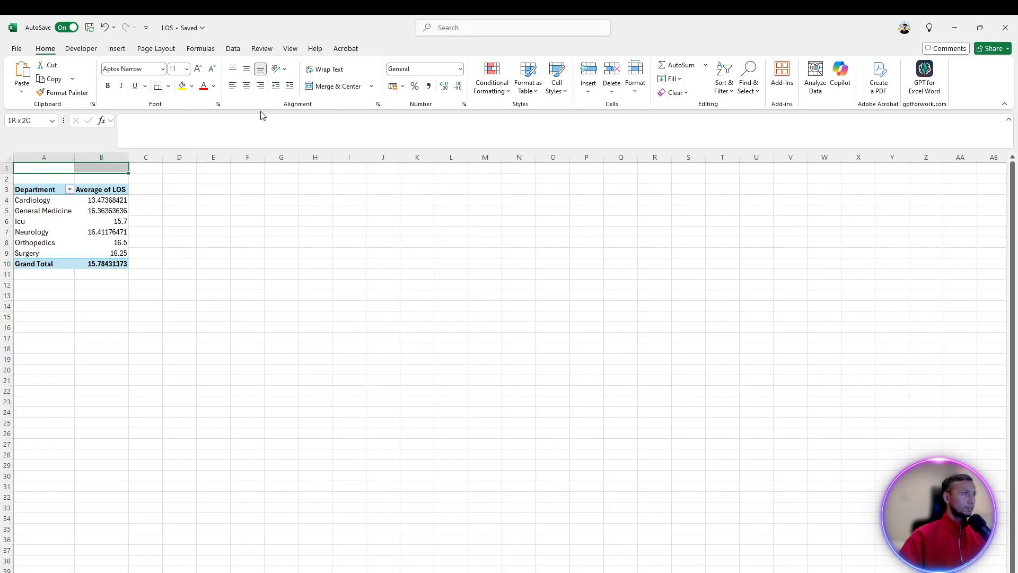
pyautogui.click(334, 86)
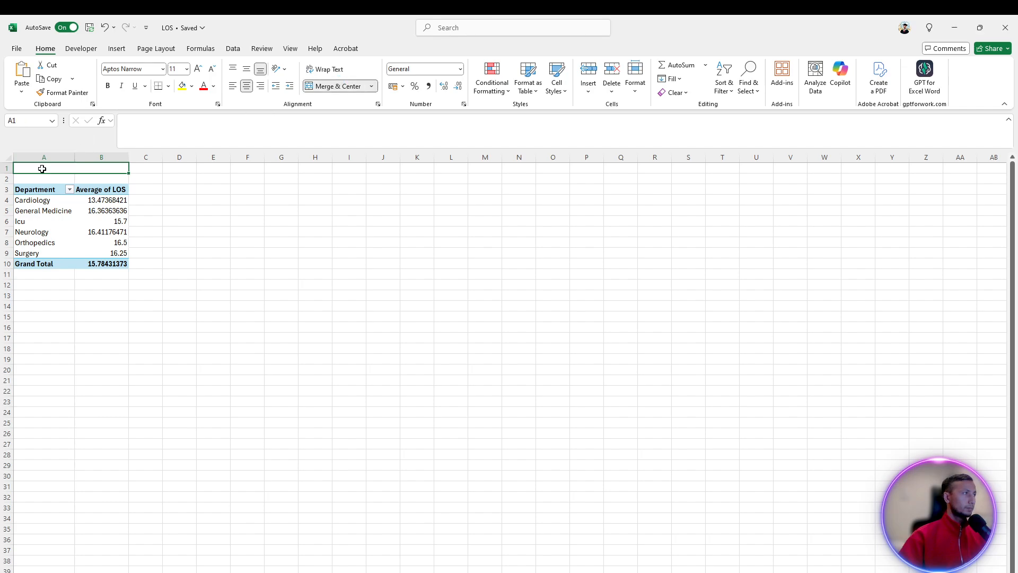
pyautogui.doubleClick(41, 168)
pyautogui.hotkey('ctrl', 'v')
pyautogui.click(186, 180)
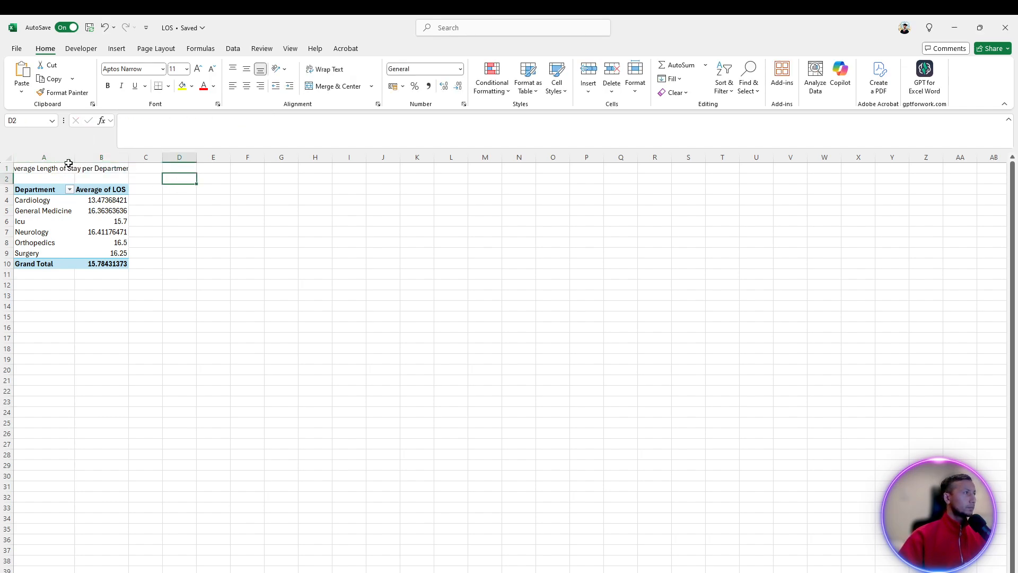
# - Widen column B to fit the title in row 1, and make the title bold at font size 15
pyautogui.moveTo(128, 155); pyautogui.dragTo(195, 154)
pyautogui.click(82, 168)
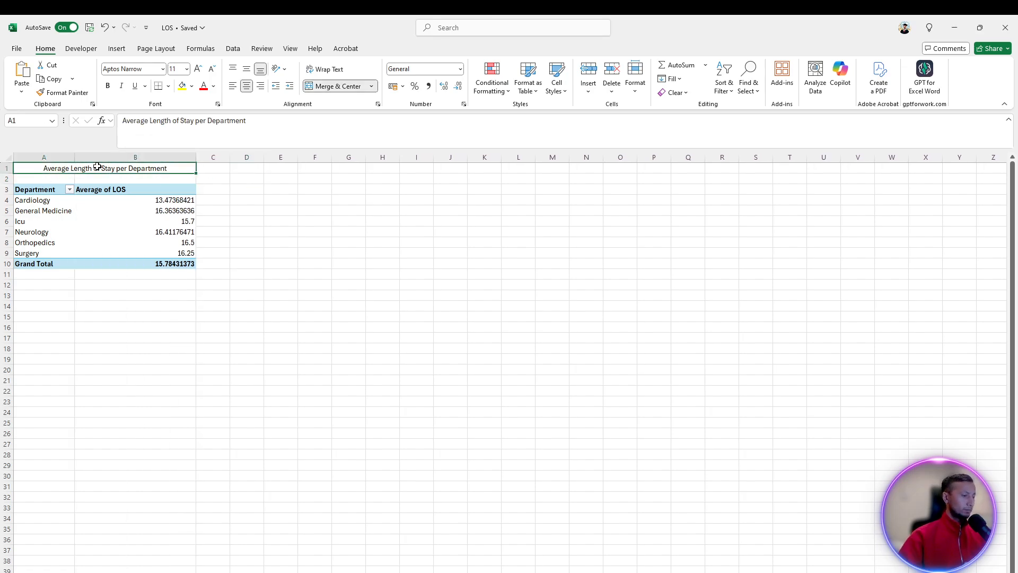
pyautogui.click(108, 85)
pyautogui.click(176, 69)
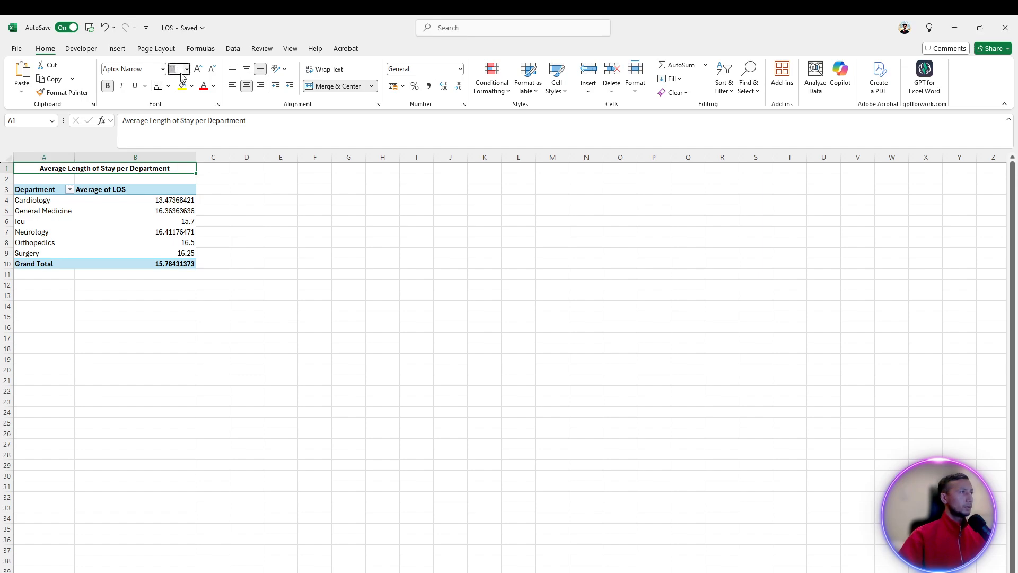
pyautogui.write('15')
pyautogui.press('Return')
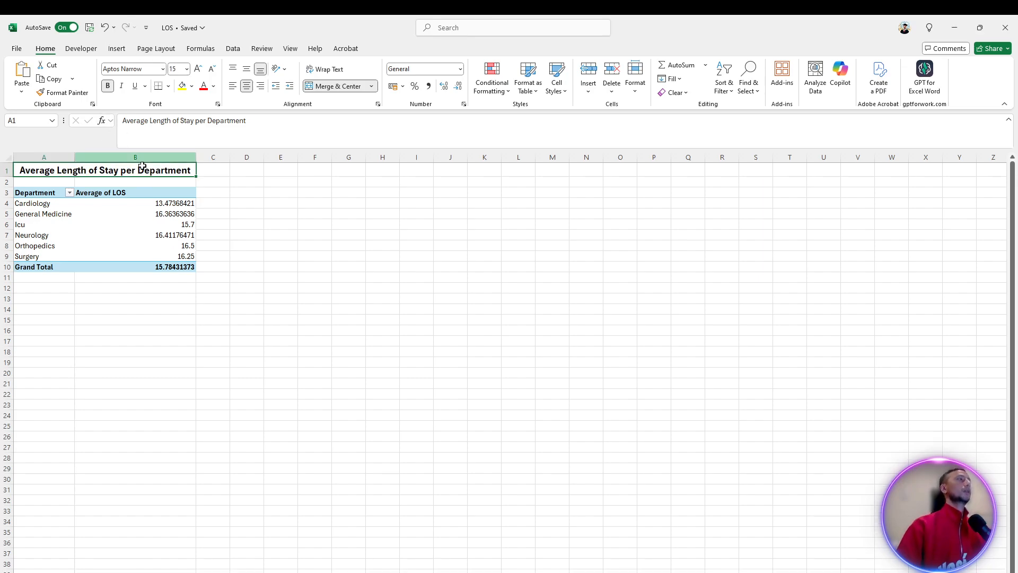
pyautogui.click(246, 339)
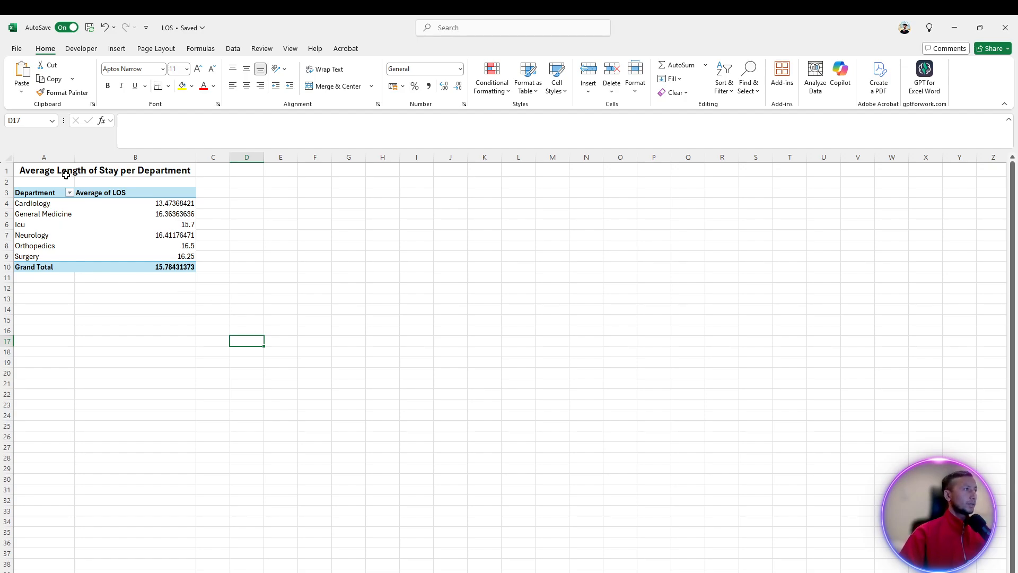
# - Examine the average LOS values of the individual departments in the PivotTable
pyautogui.click(140, 207)
pyautogui.click(159, 237)
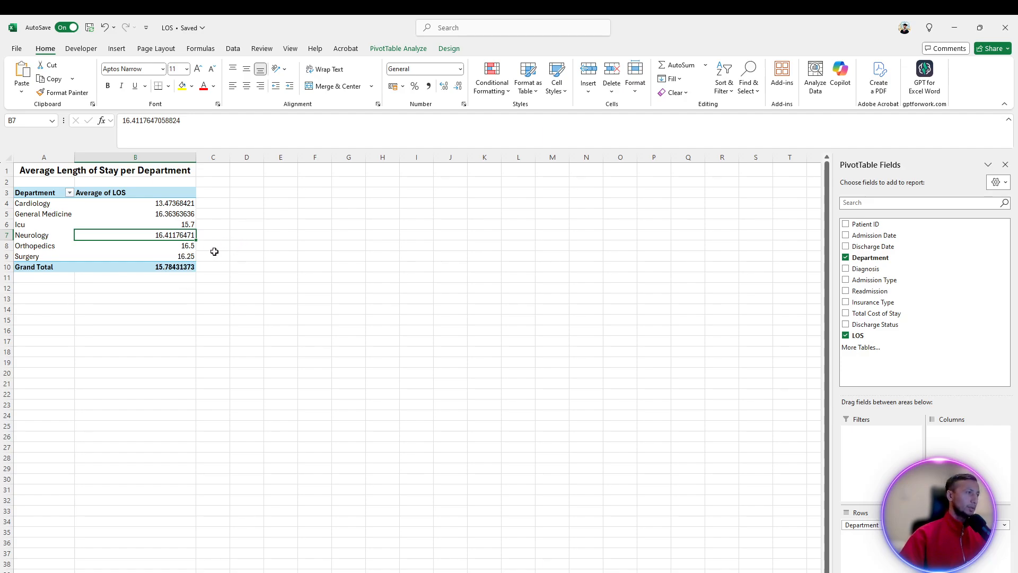
pyautogui.click(151, 252)
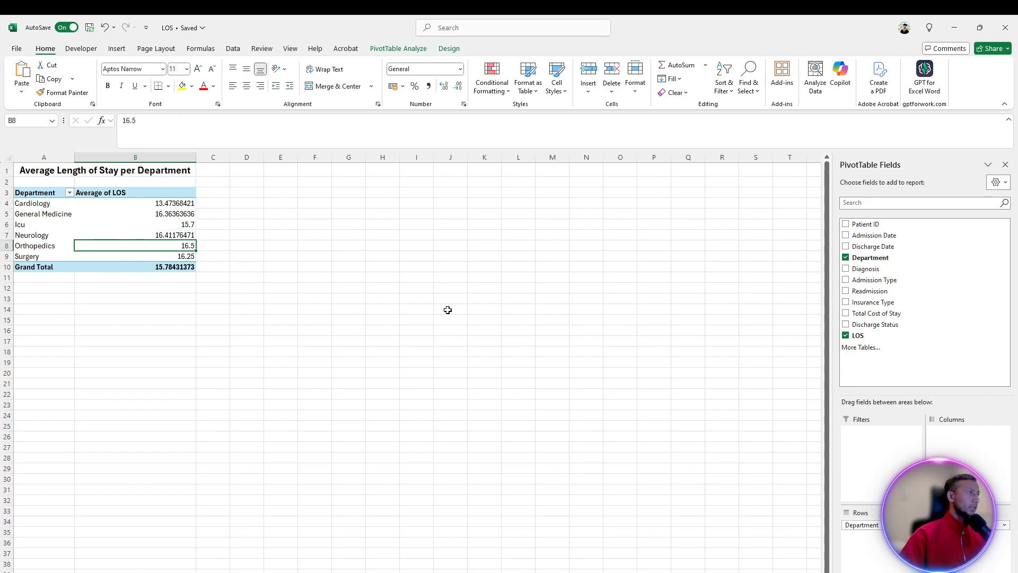
pyautogui.click(254, 234)
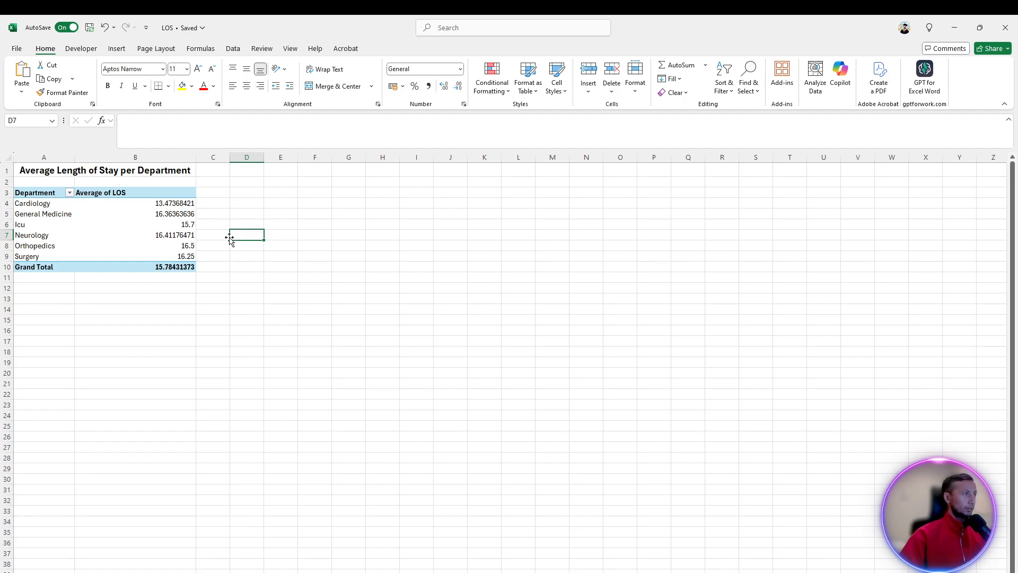
pyautogui.click(180, 226)
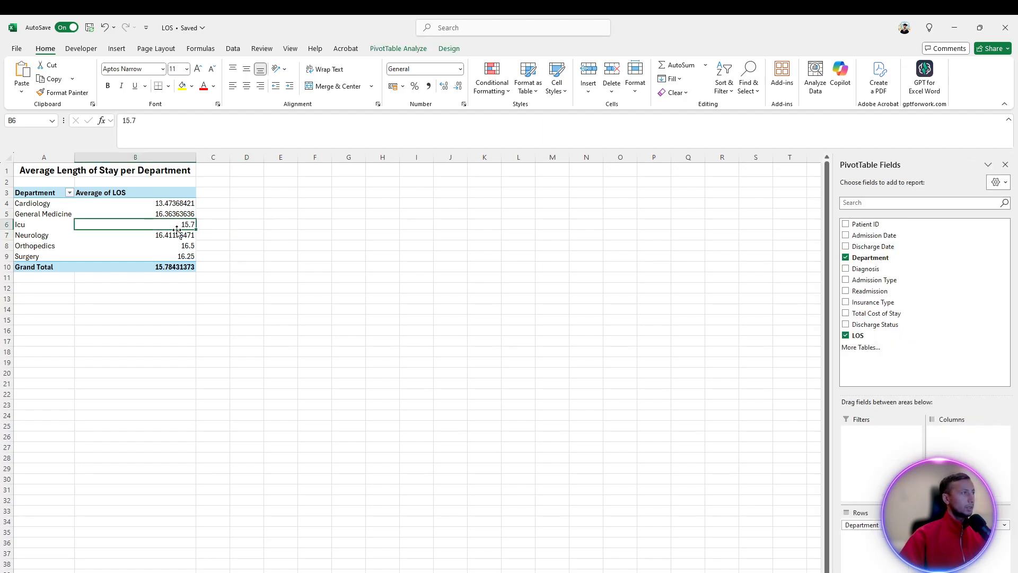
pyautogui.click(158, 203)
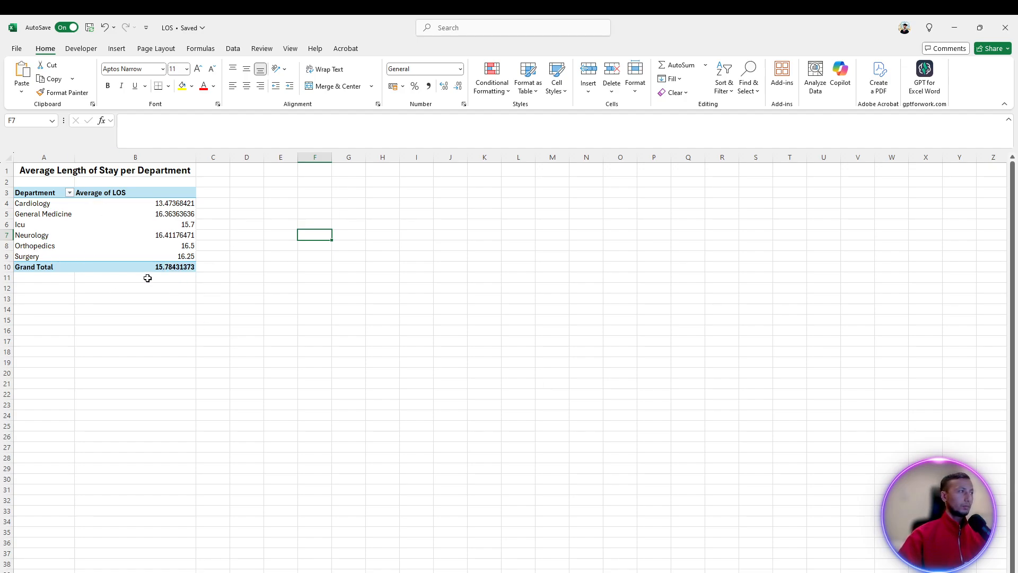
pyautogui.click(182, 254)
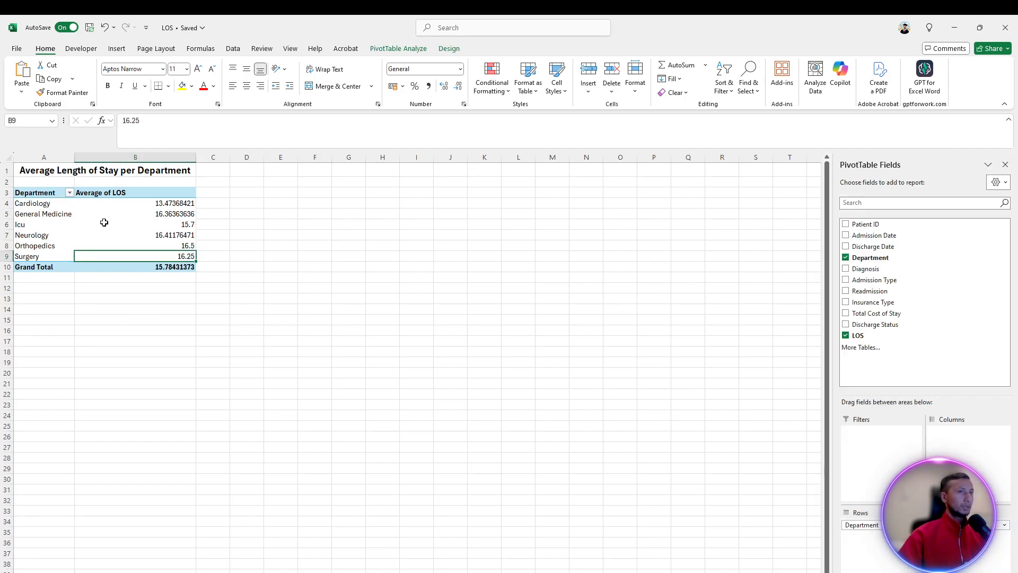
pyautogui.keyDown('shift'); pyautogui.click(24, 196); pyautogui.keyUp('shift')
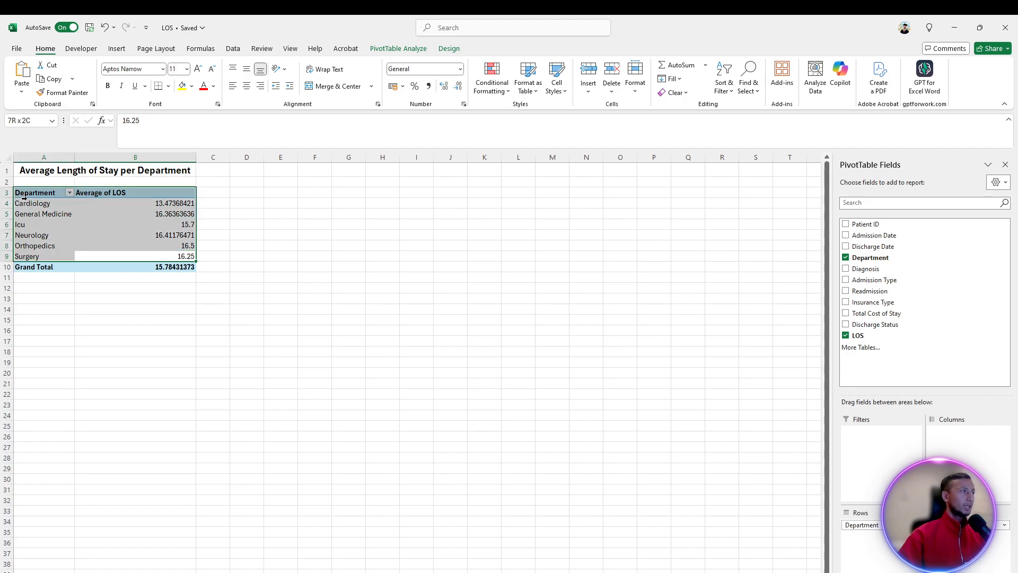
pyautogui.click(116, 49)
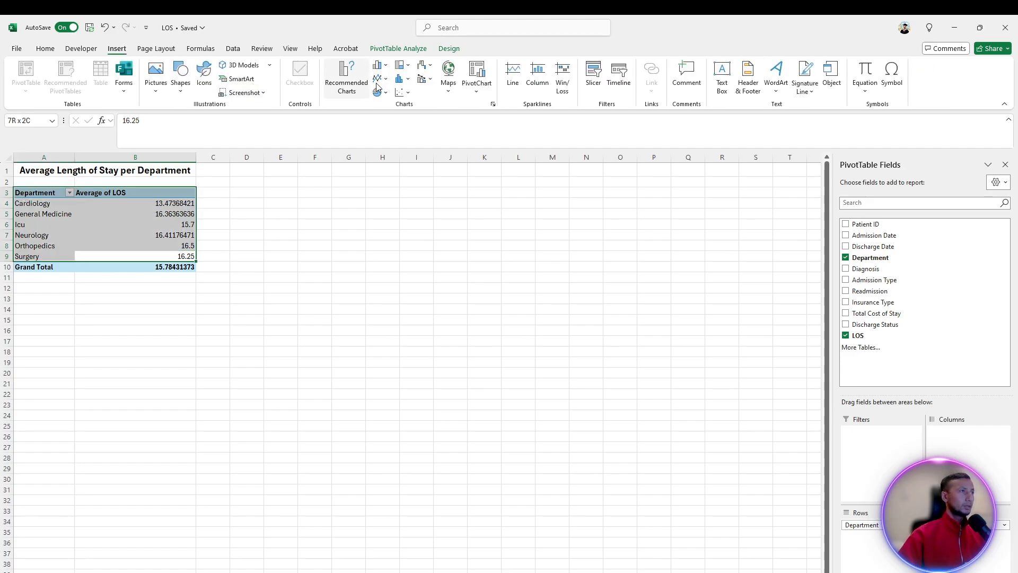
pyautogui.click(359, 91)
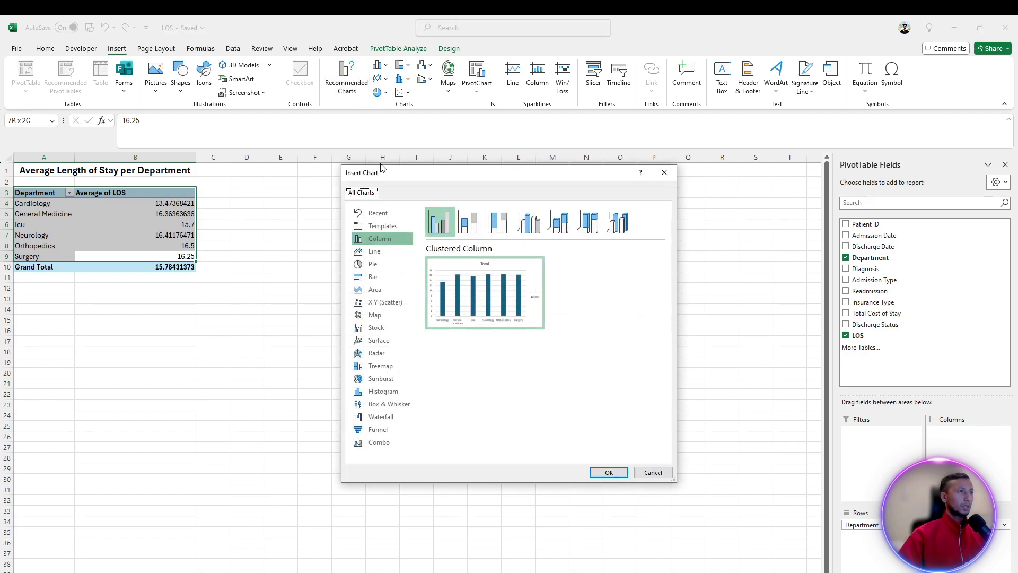
pyautogui.moveTo(471, 289)
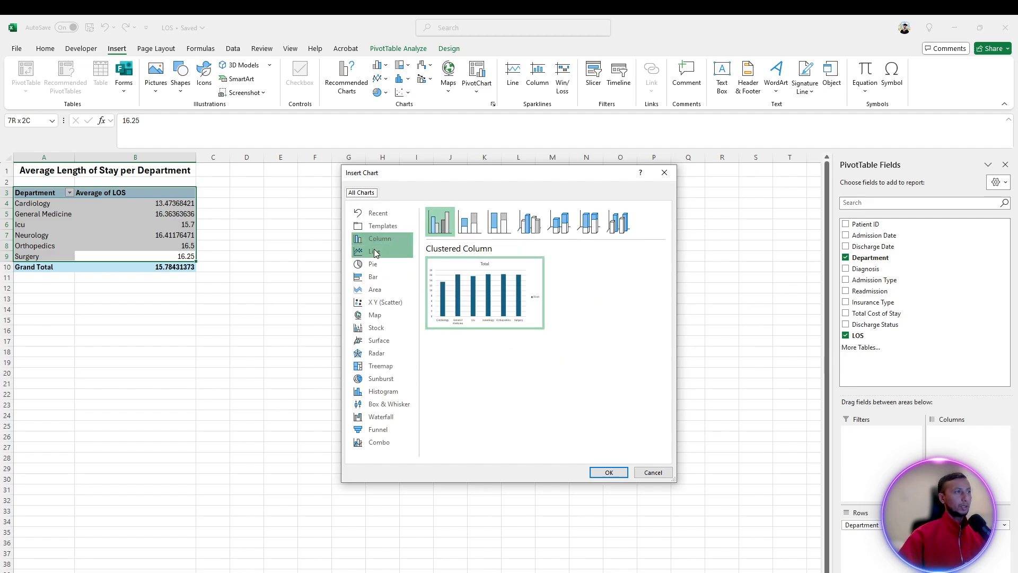
pyautogui.click(392, 255)
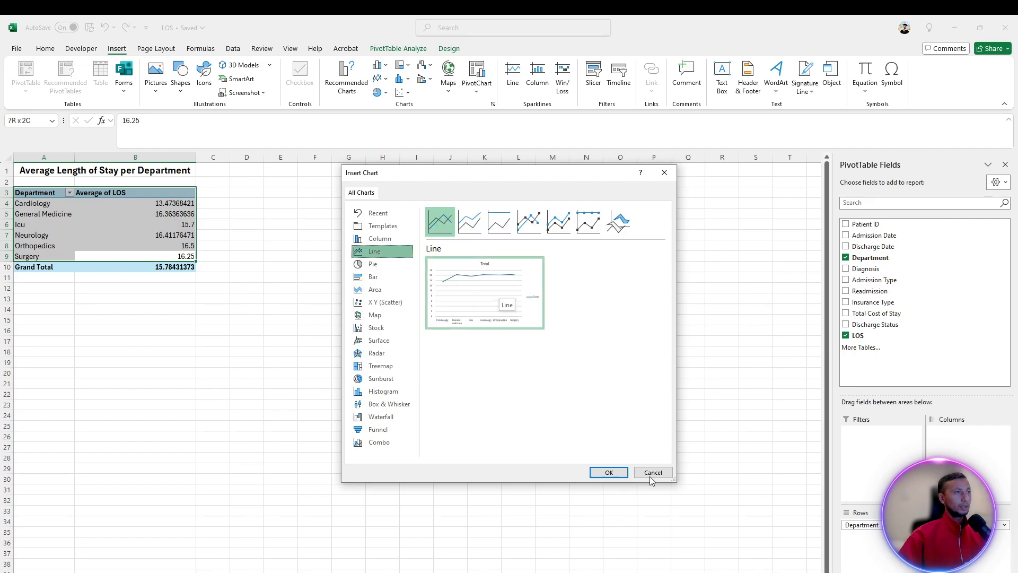
pyautogui.click(469, 221)
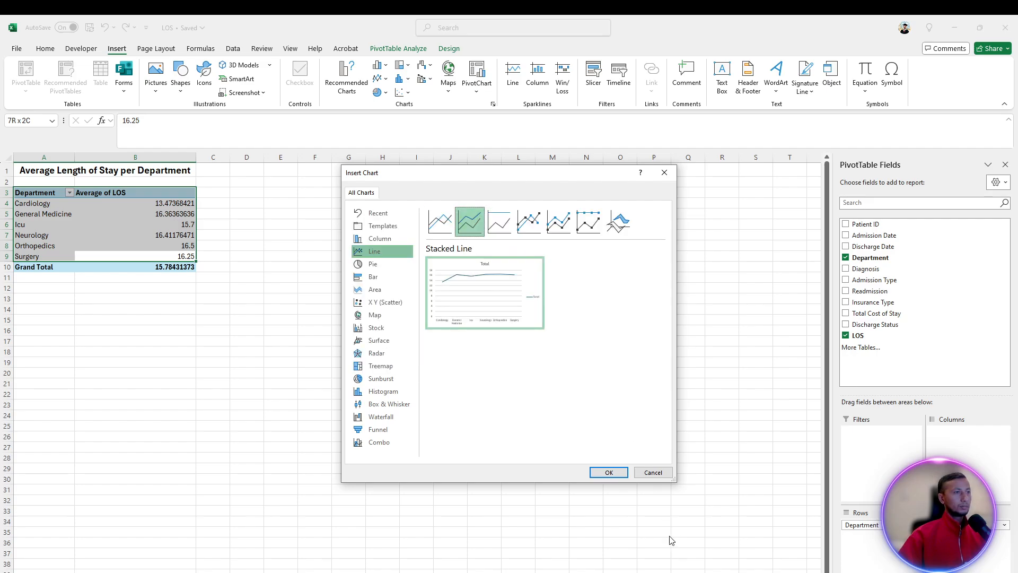
pyautogui.click(653, 473)
pyautogui.click(268, 310)
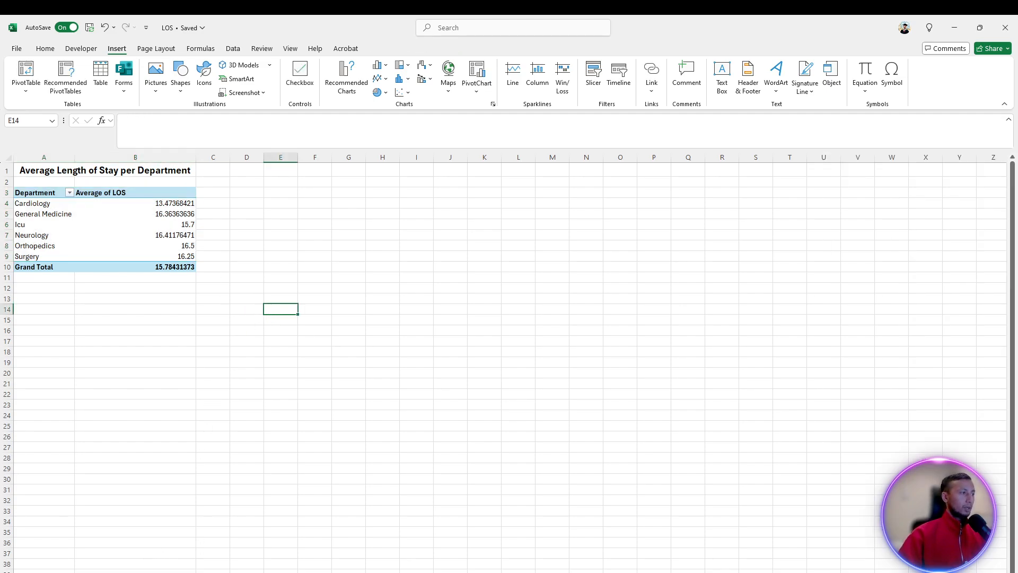
# - Switch to the EXCEL PRACTICE document in Word and read the Count the Number of Admissions per Month task
pyautogui.click(186, 572)
pyautogui.hotkey('alt', 'Tab')
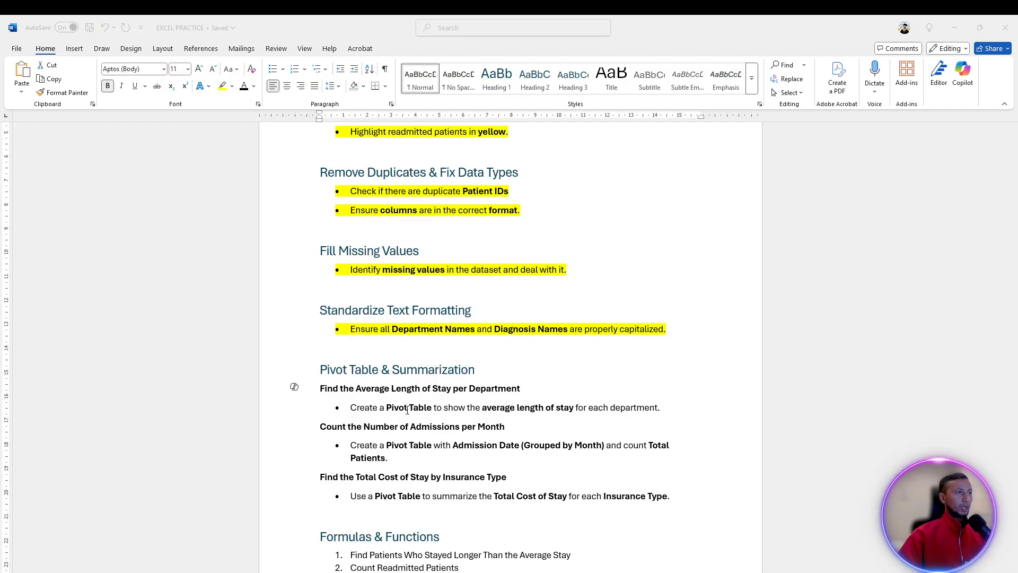
pyautogui.click(418, 445)
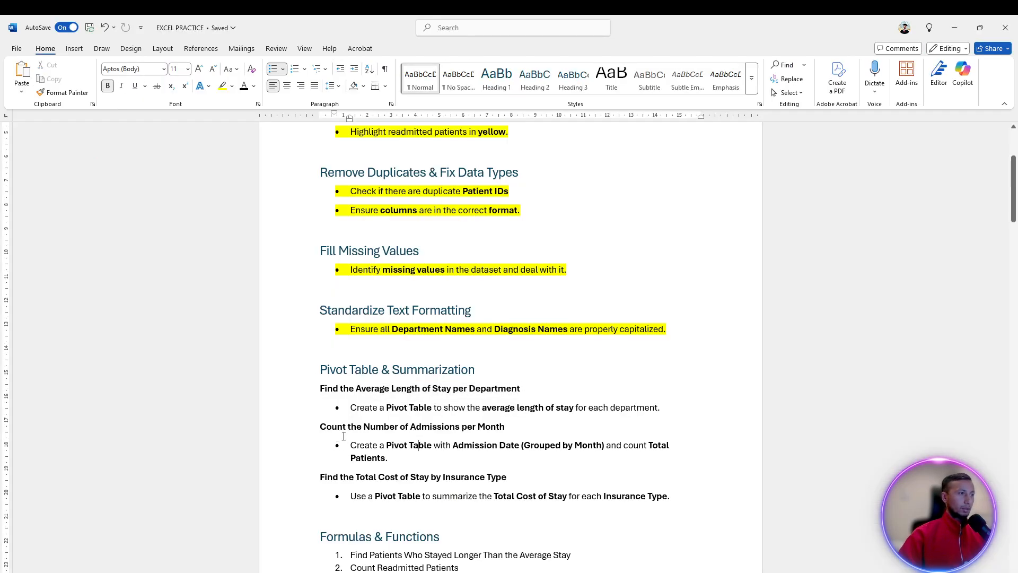
pyautogui.click(501, 427)
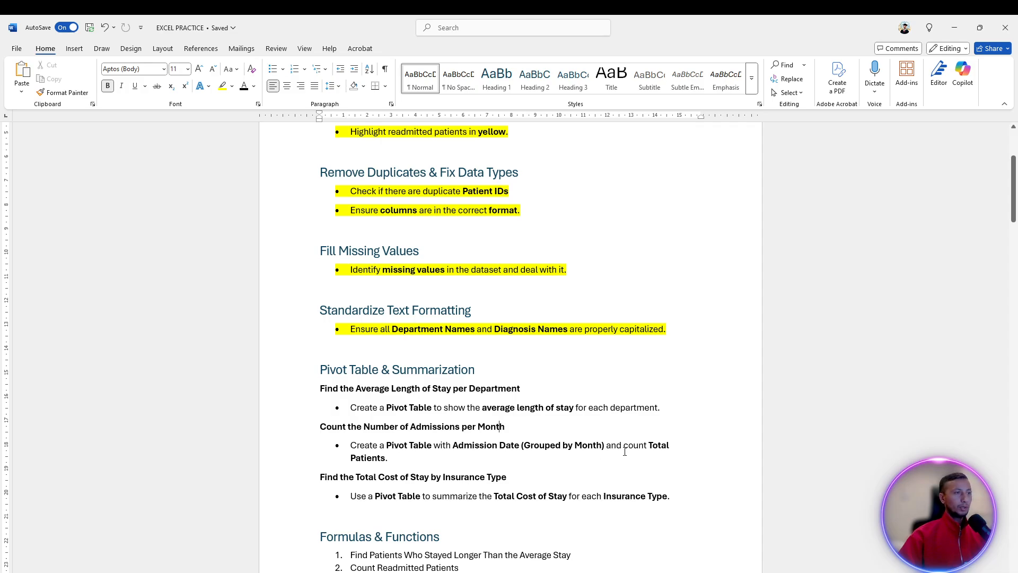
pyautogui.click(645, 446)
pyautogui.click(661, 447)
# - Switch back to the LOS workbook in Excel and insert a PivotTable from the patient data range on a new worksheet
pyautogui.hotkey('alt', 'Tab')
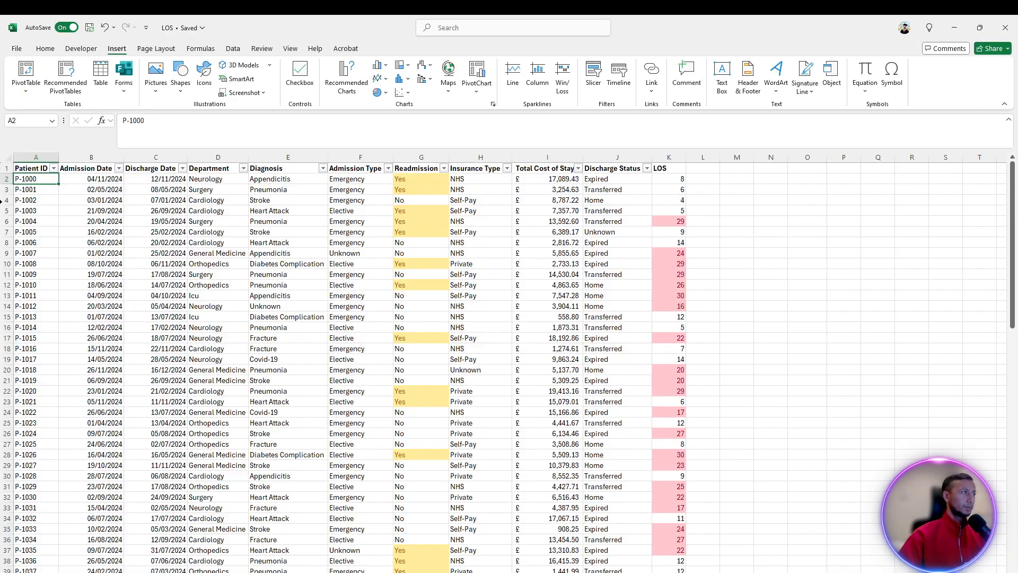
pyautogui.click(63, 209)
pyautogui.click(29, 190)
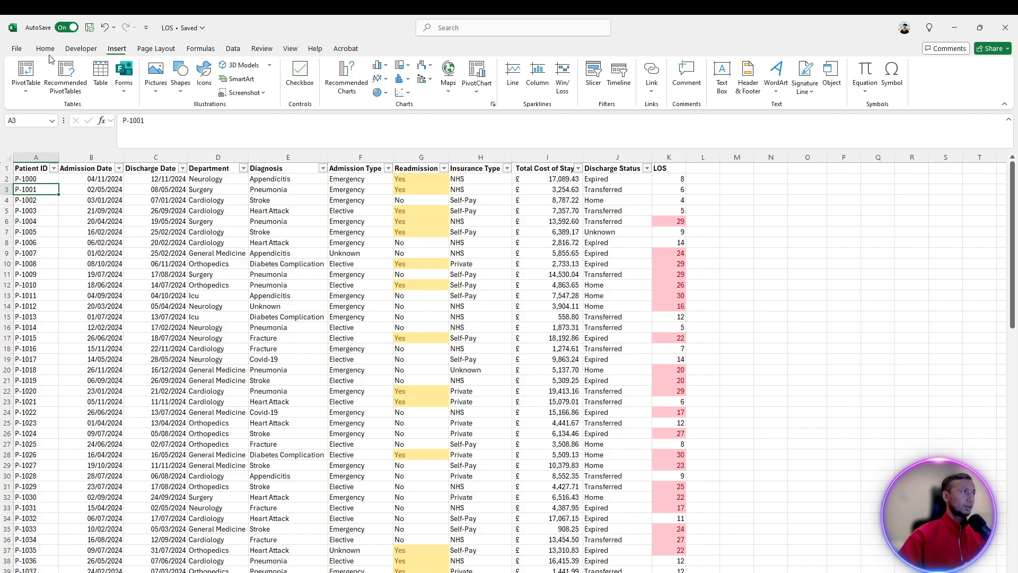
pyautogui.click(26, 74)
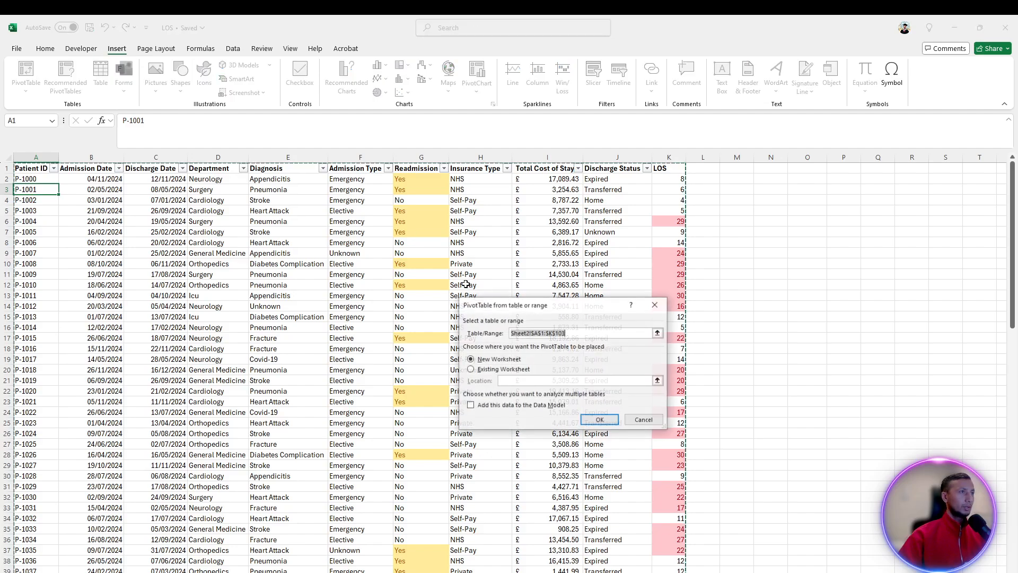
pyautogui.click(598, 422)
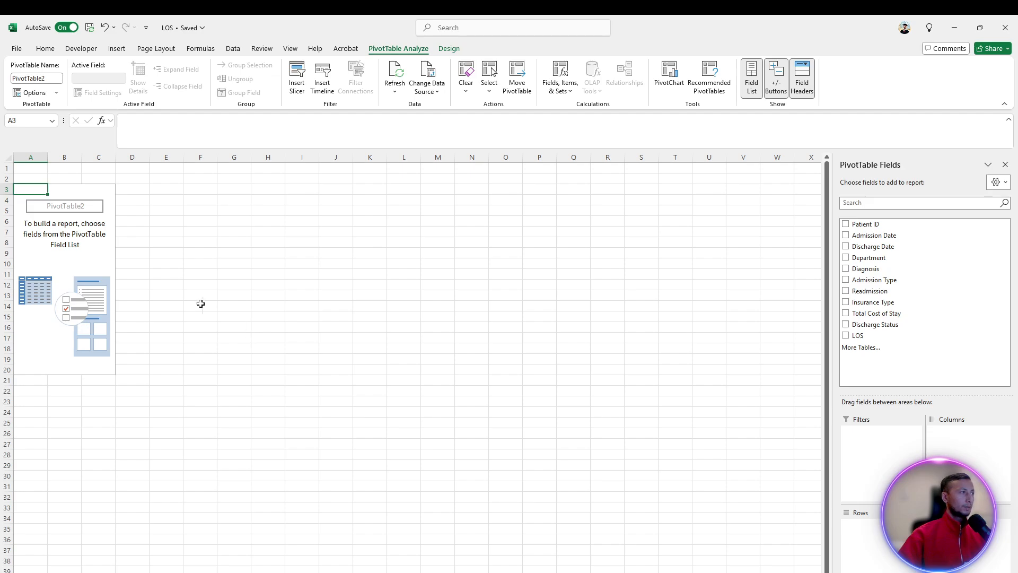
# - Add Admission Date, grouped by month, to the PivotTable rows and a count of Patient ID to its values
pyautogui.click(846, 236)
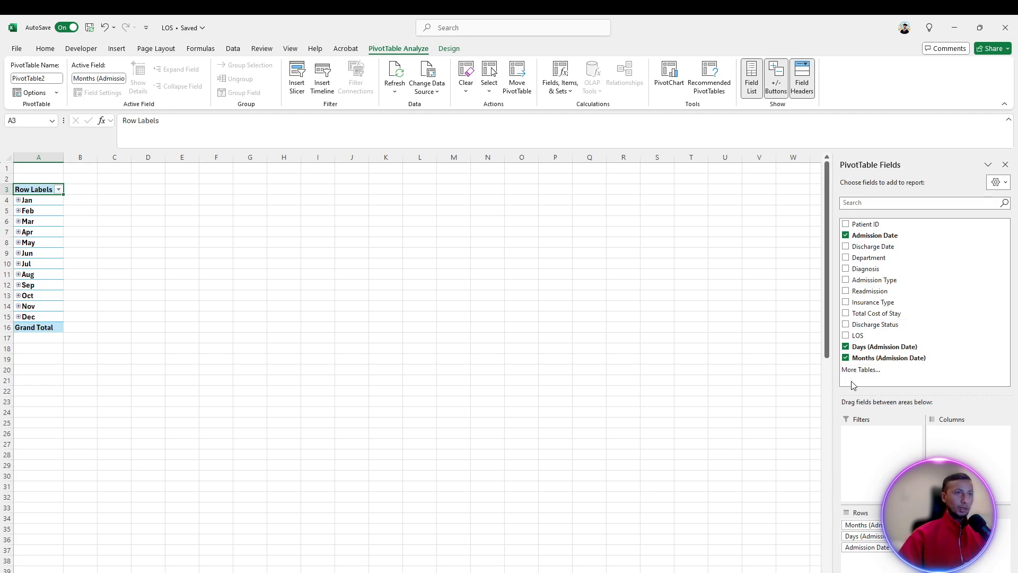
pyautogui.click(845, 224)
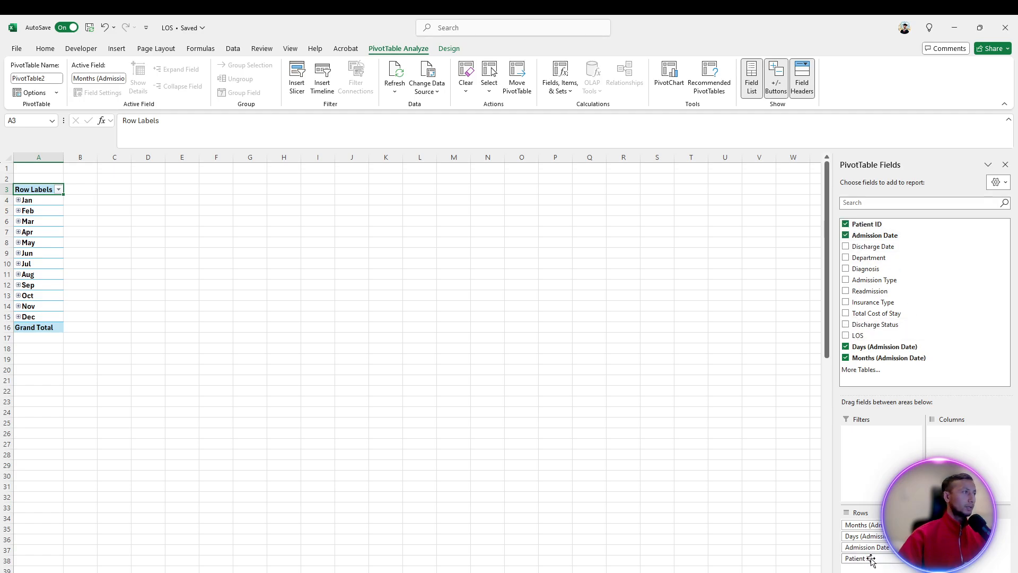
pyautogui.moveTo(871, 559); pyautogui.dragTo(981, 565)
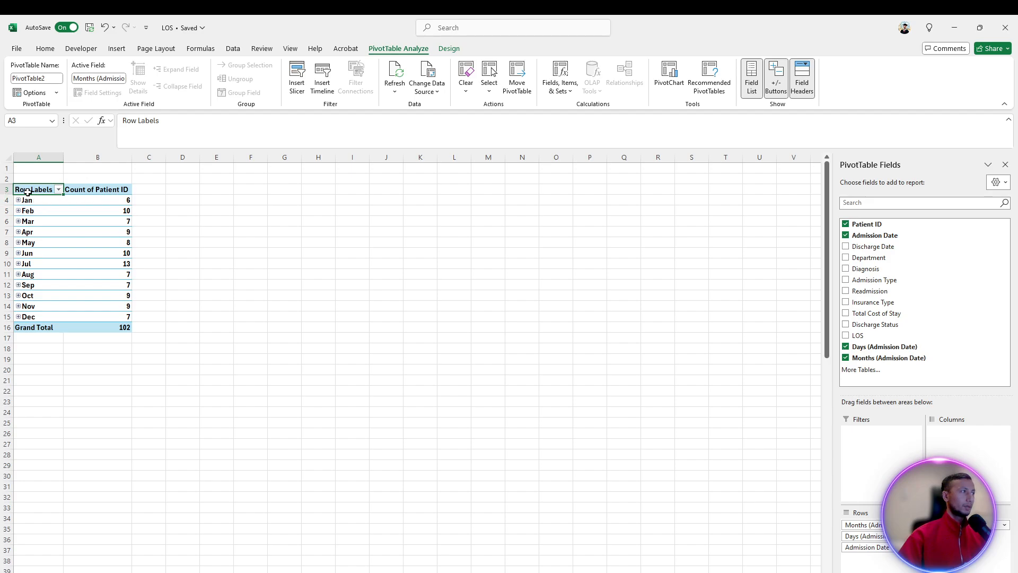
# - Change the PivotTable's Row Labels header to "Month"
pyautogui.click(182, 216)
pyautogui.click(25, 189)
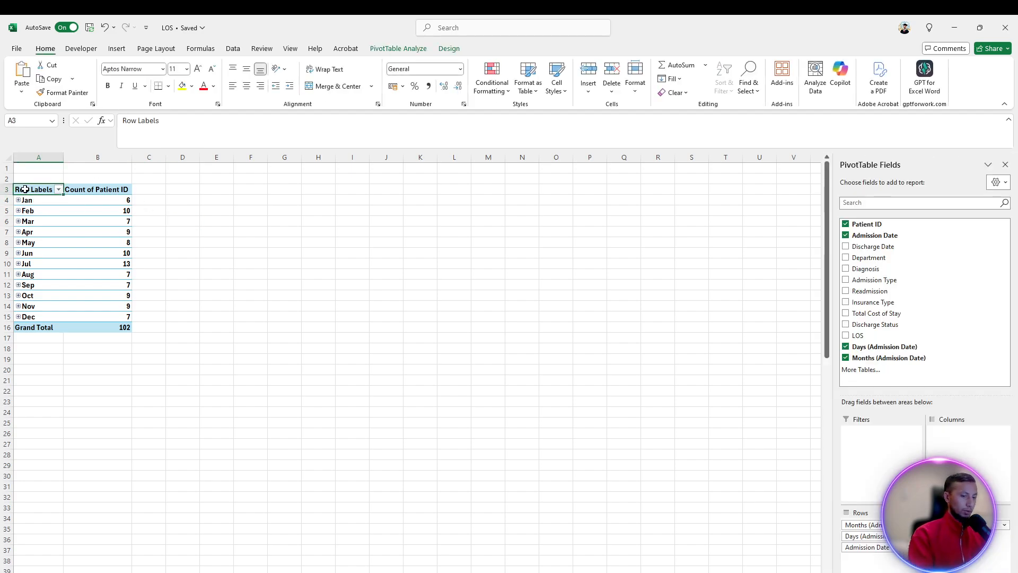
pyautogui.write('Month')
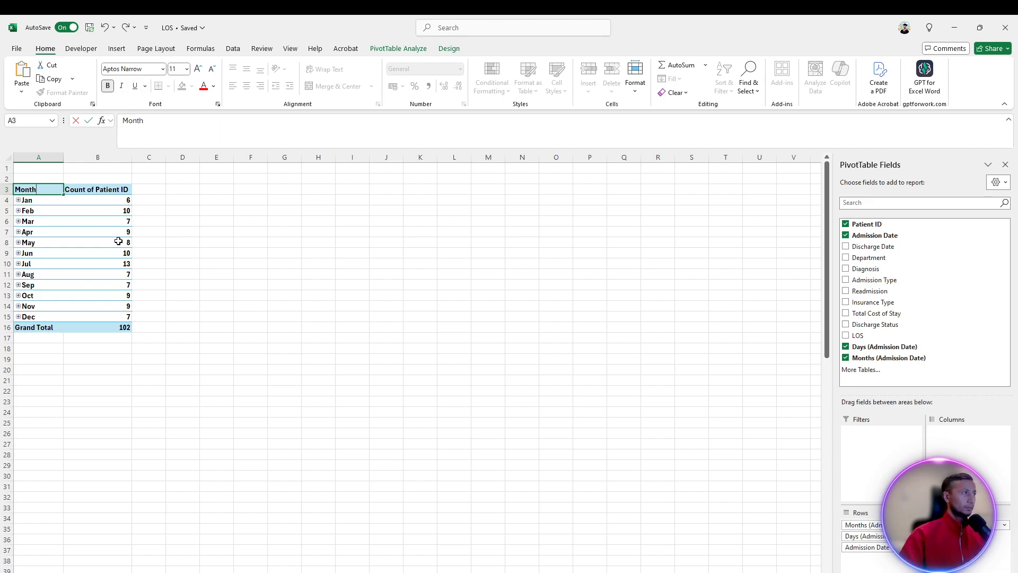
pyautogui.click(242, 293)
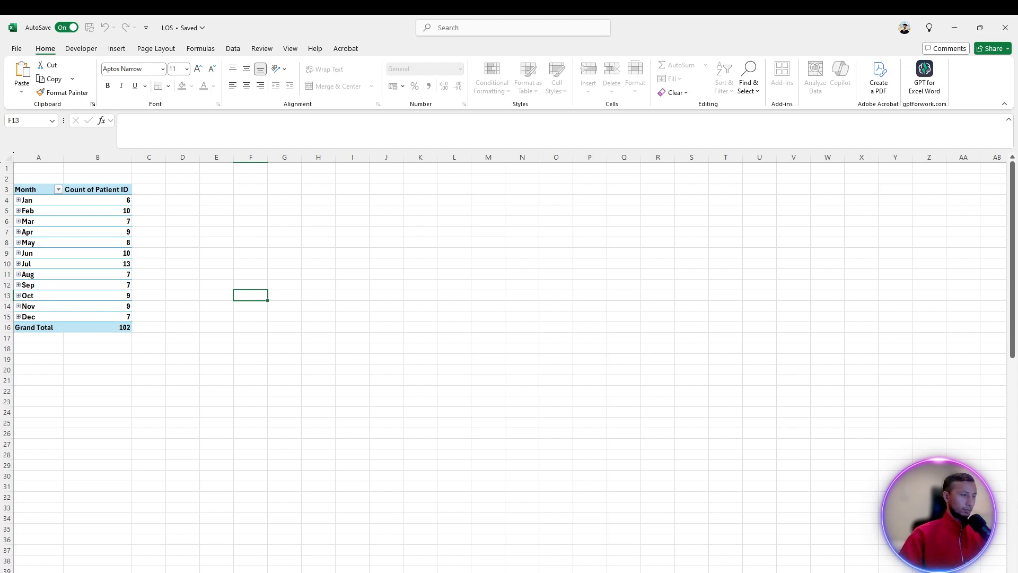
# - Rename the worksheets holding the monthly admissions and average length-of-stay PivotTables, then return to the monthly admissions sheet
pyautogui.press('Return')
pyautogui.hotkey('ctrl', 'pageup')
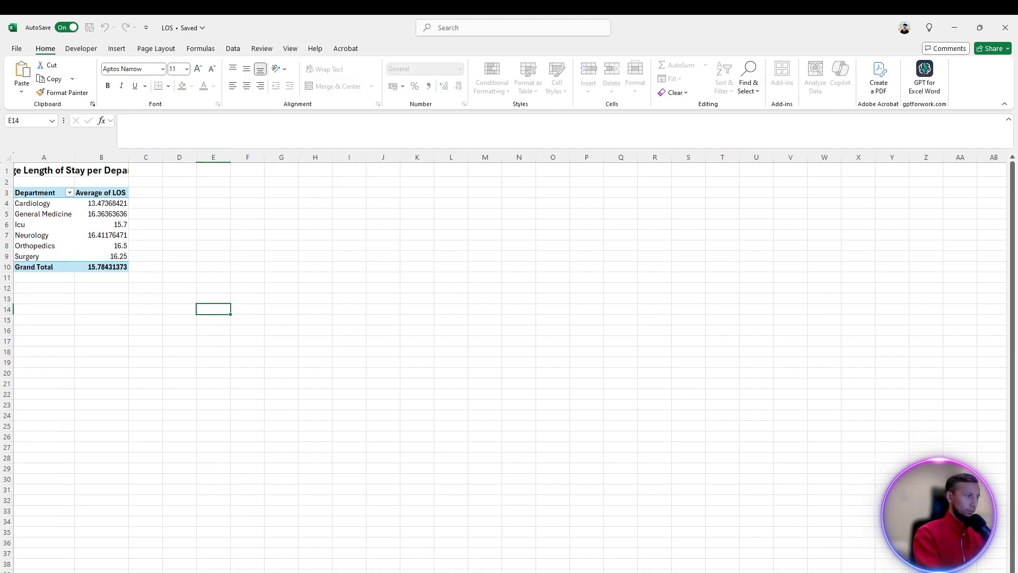
pyautogui.press('Return')
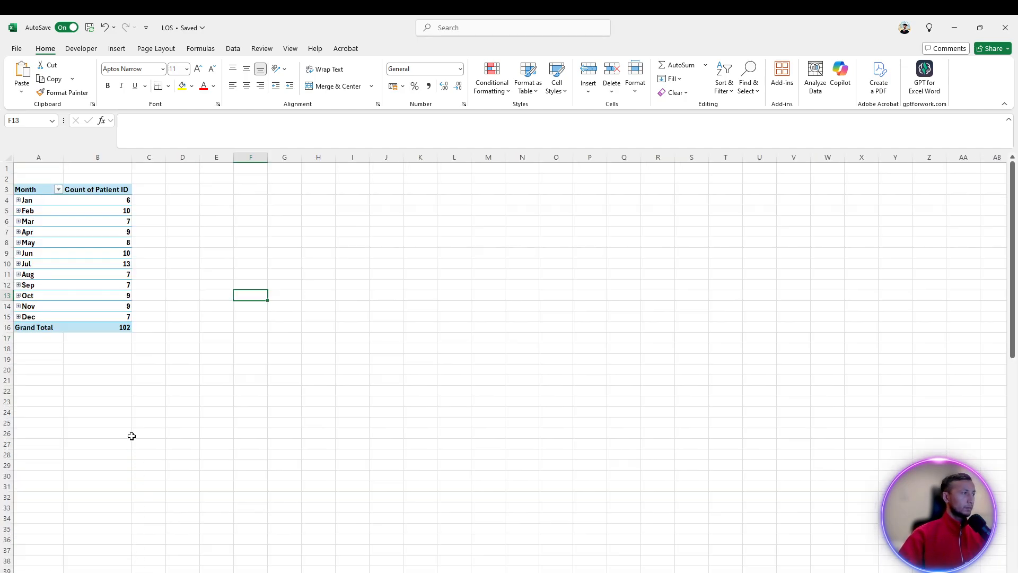
pyautogui.click(131, 435)
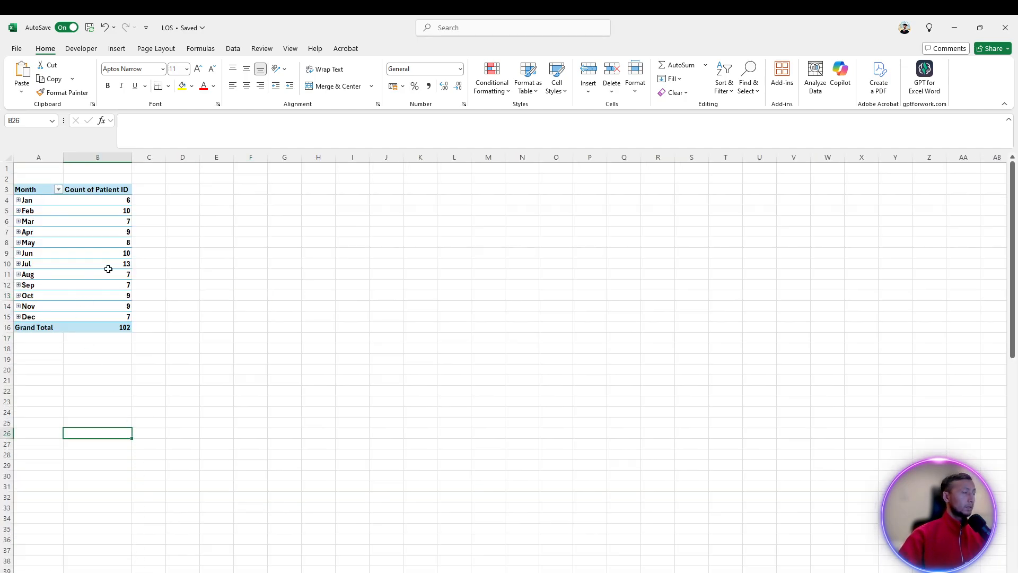
# - Switch to the EXCEL PRACTICE document in Word and copy "Number of Admissions per Month" from the task heading
pyautogui.hotkey('alt', 'Tab')
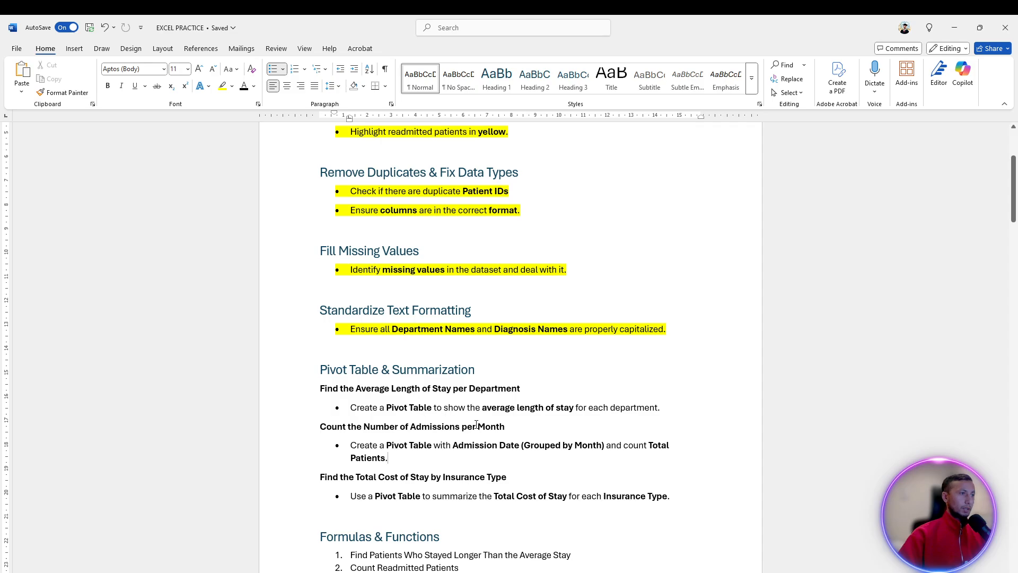
pyautogui.moveTo(506, 426); pyautogui.dragTo(364, 427)
pyautogui.hotkey('ctrl', 'c')
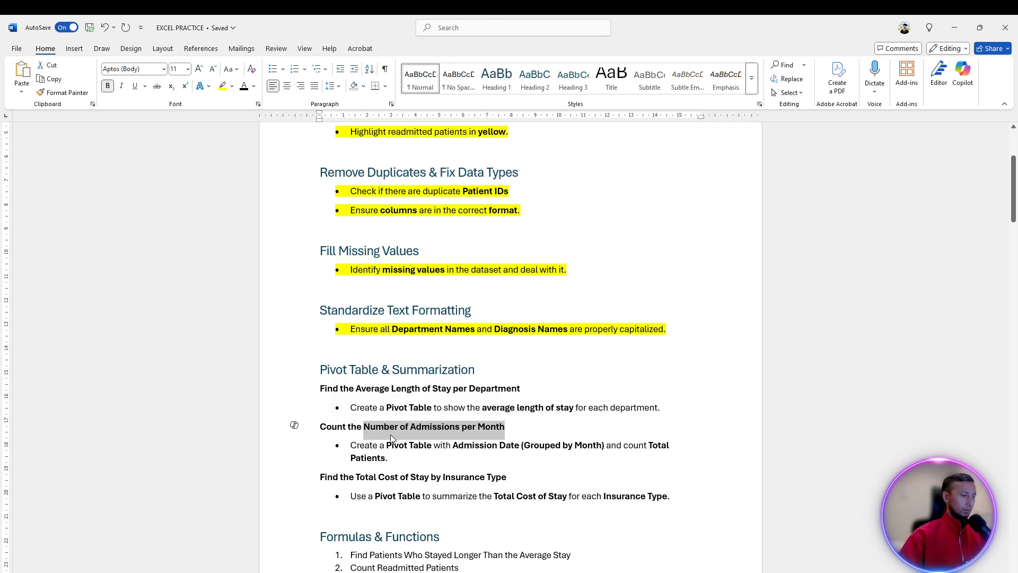
# - Back in Excel, merge and center cells A1:B1 above the monthly PivotTable and paste the copied text as the title
pyautogui.hotkey('alt', 'Tab')
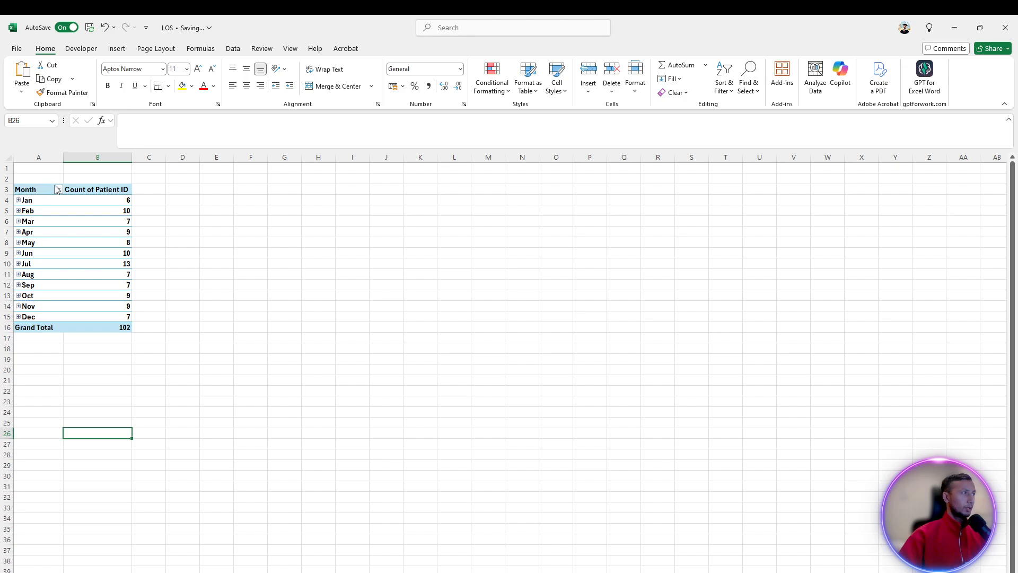
pyautogui.moveTo(42, 168); pyautogui.dragTo(104, 165)
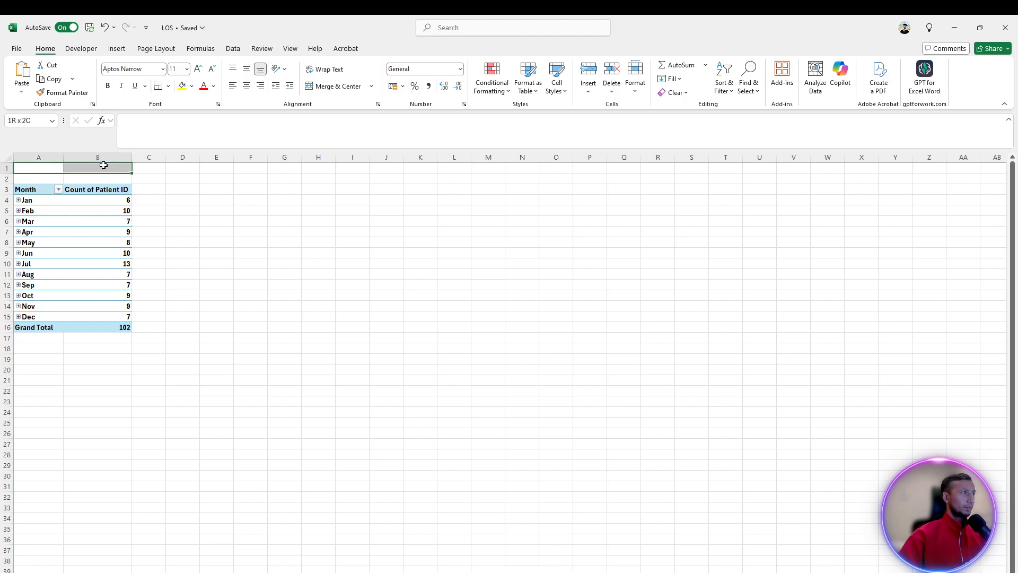
pyautogui.click(334, 86)
pyautogui.doubleClick(94, 168)
pyautogui.hotkey('ctrl', 'v')
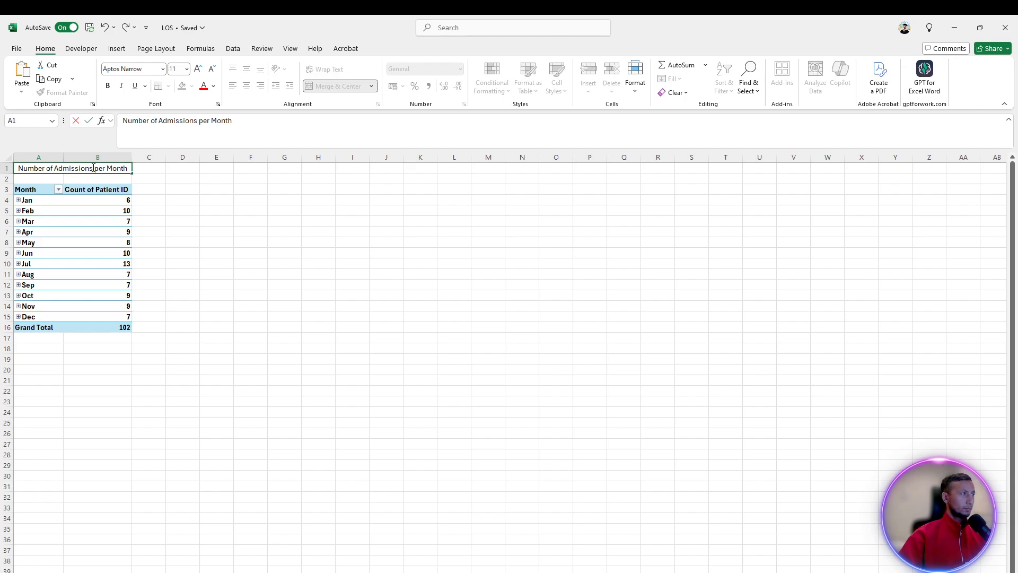
pyautogui.hotkey('ctrl', 'Return')
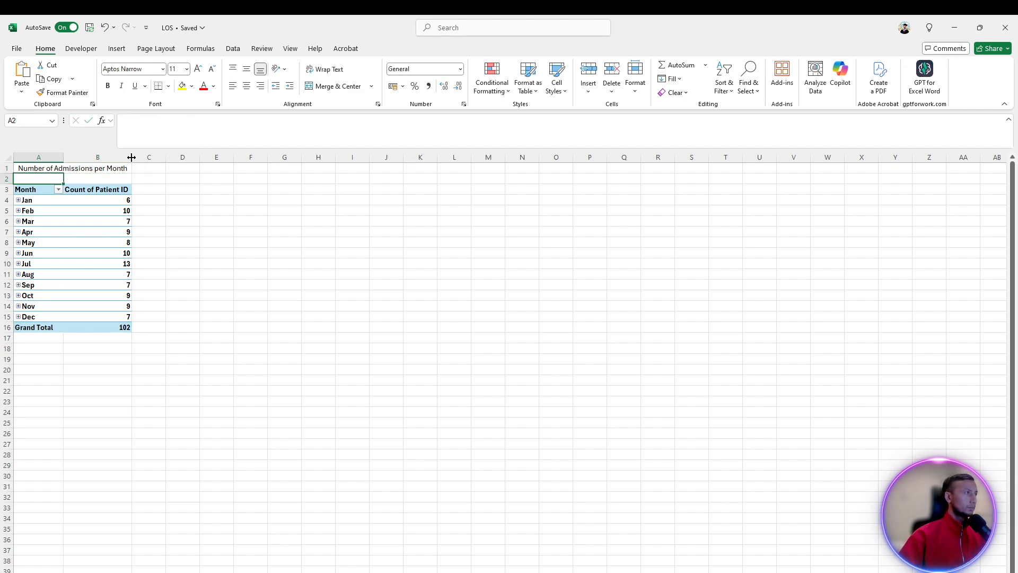
# - Make the title "Number of Admissions per Month" bold at font size 15 and widen column B to fit it
pyautogui.click(108, 86)
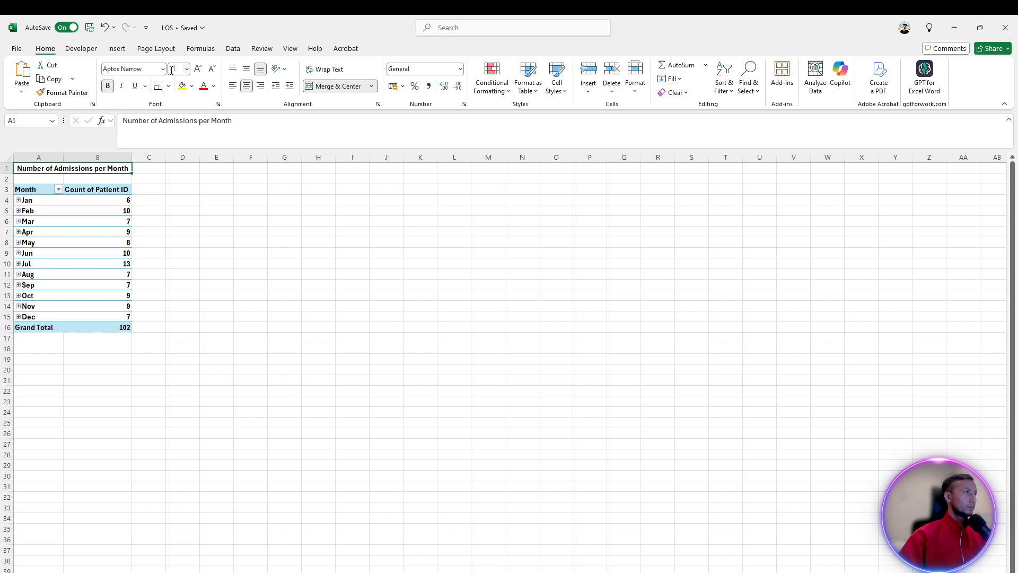
pyautogui.write('14')
pyautogui.press('Return')
pyautogui.click(219, 236)
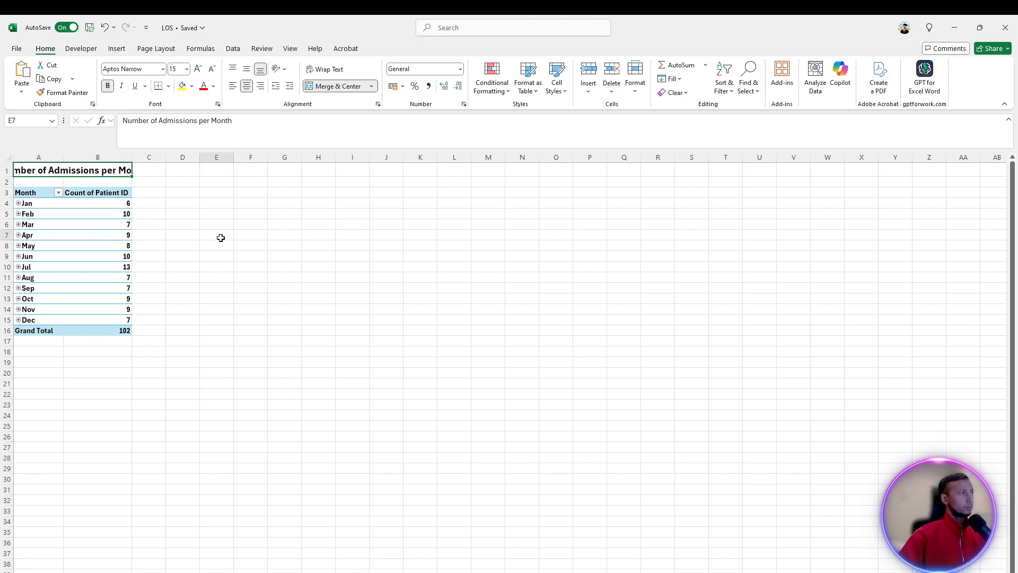
pyautogui.moveTo(131, 157); pyautogui.dragTo(195, 157)
pyautogui.click(246, 330)
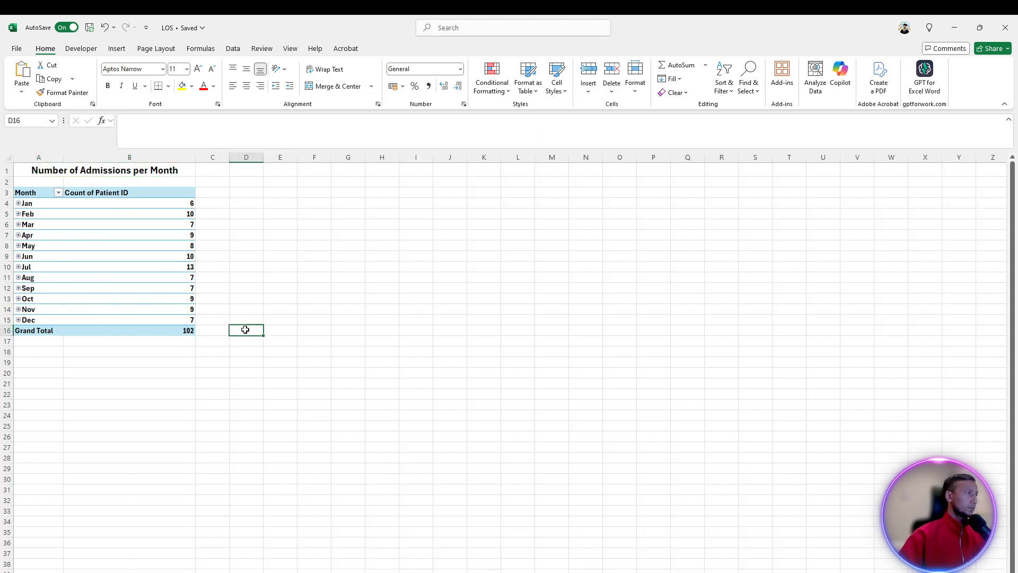
# - Examine the monthly patient counts in the PivotTable, comparing January with July
pyautogui.click(170, 206)
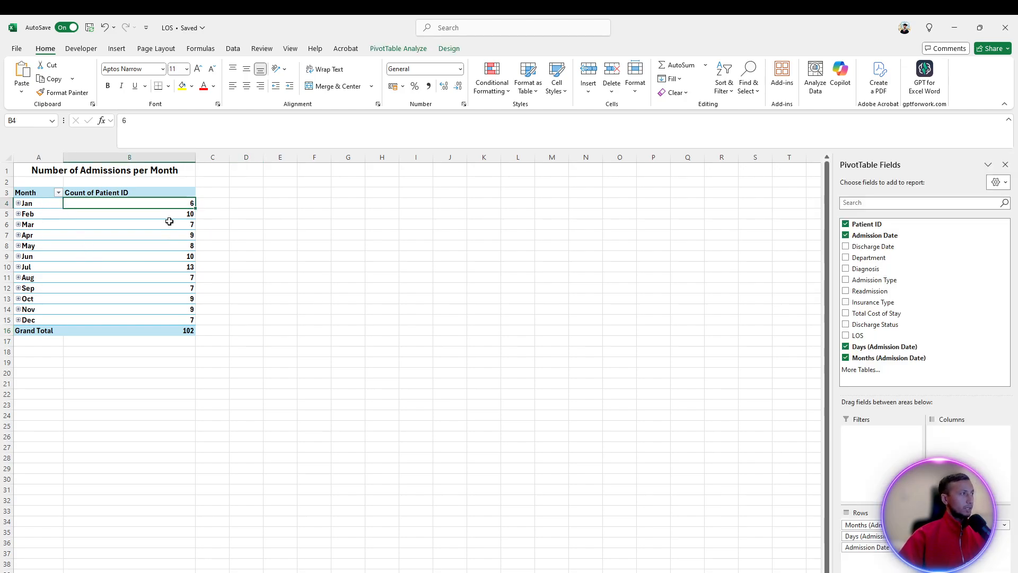
pyautogui.click(175, 268)
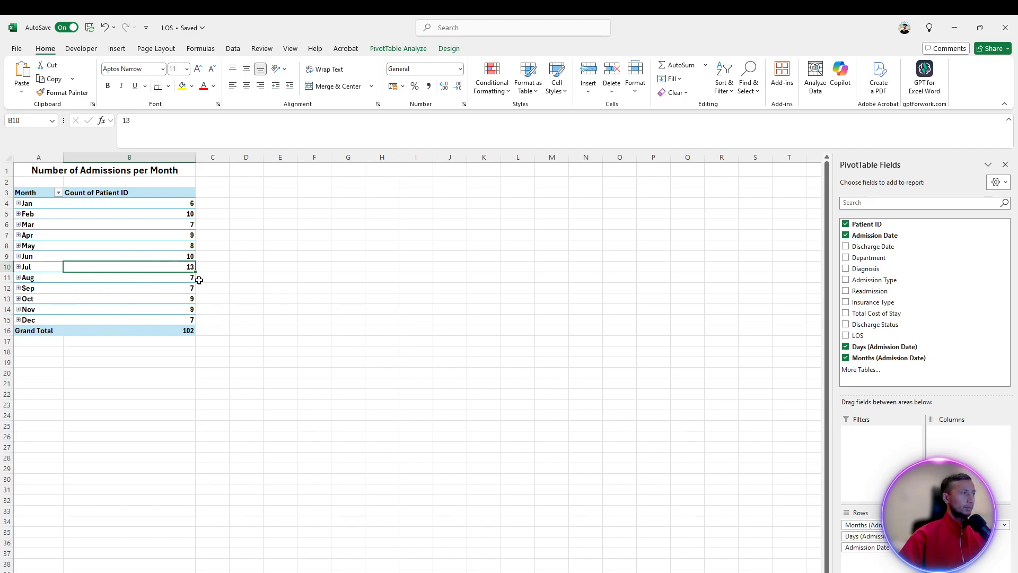
pyautogui.click(280, 256)
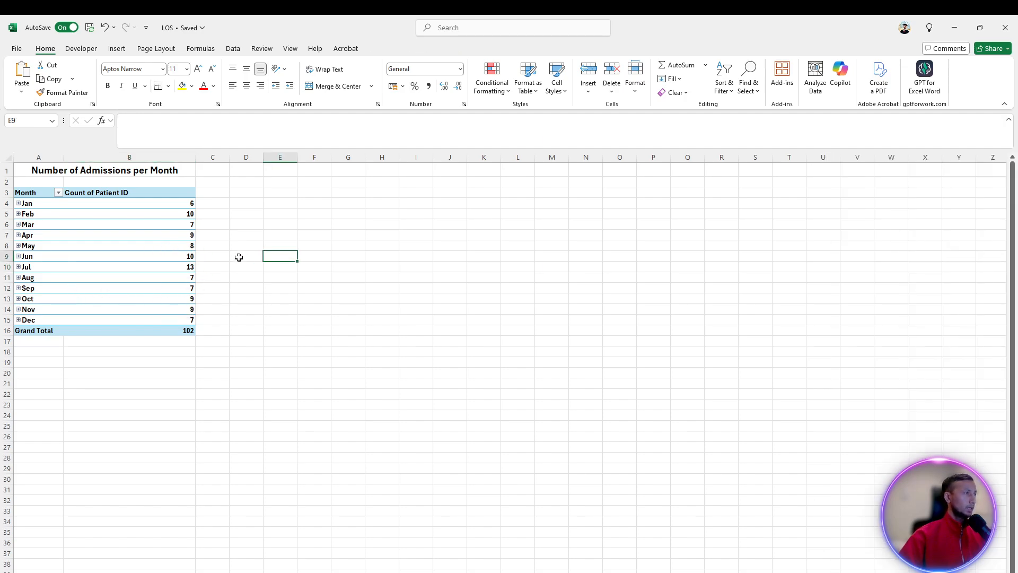
pyautogui.click(253, 246)
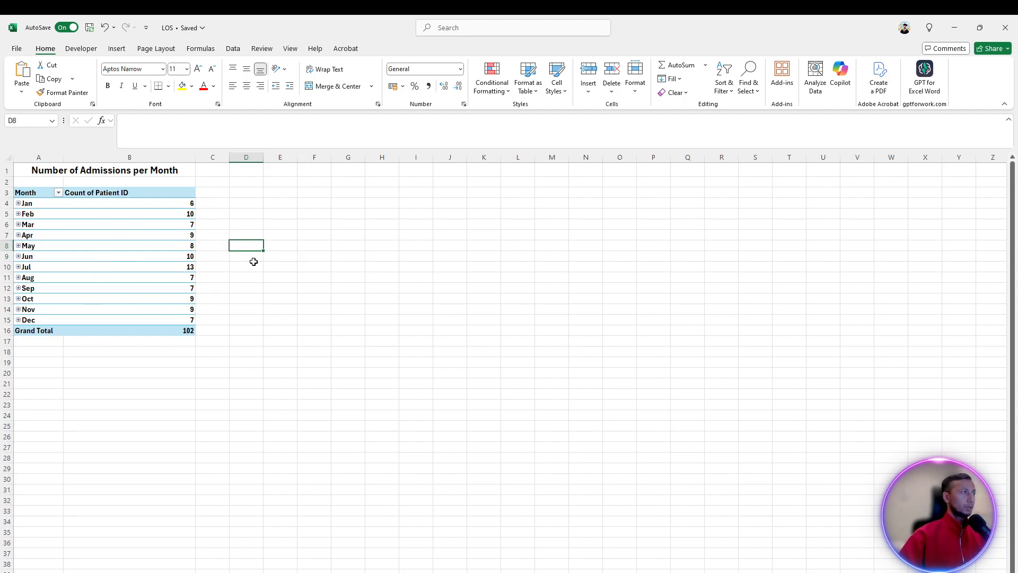
# - Switch to the EXCEL PRACTICE document in Word and read the Find the Total Cost of Stay by Insurance Type task
pyautogui.hotkey('alt', 'Tab')
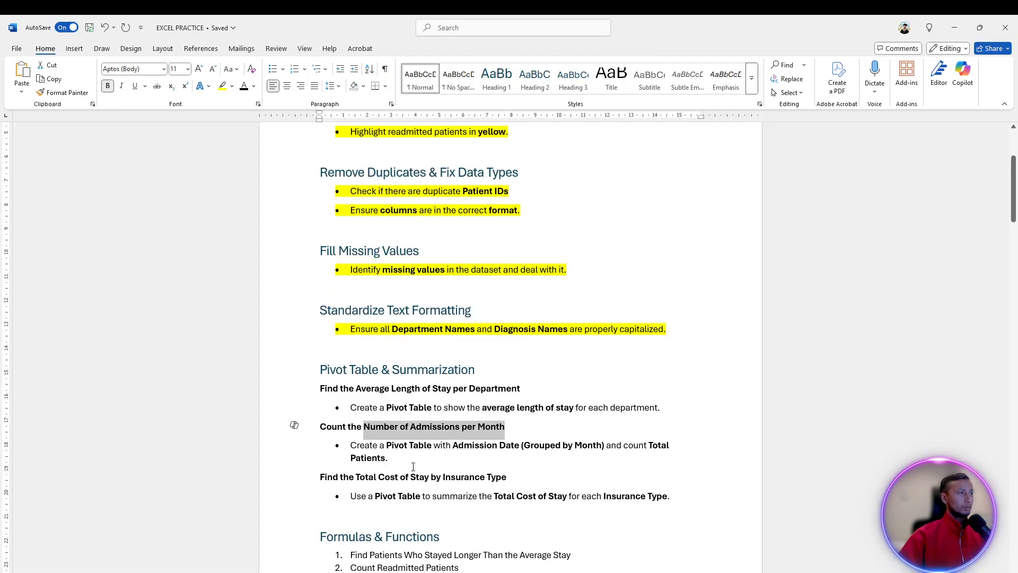
pyautogui.click(413, 466)
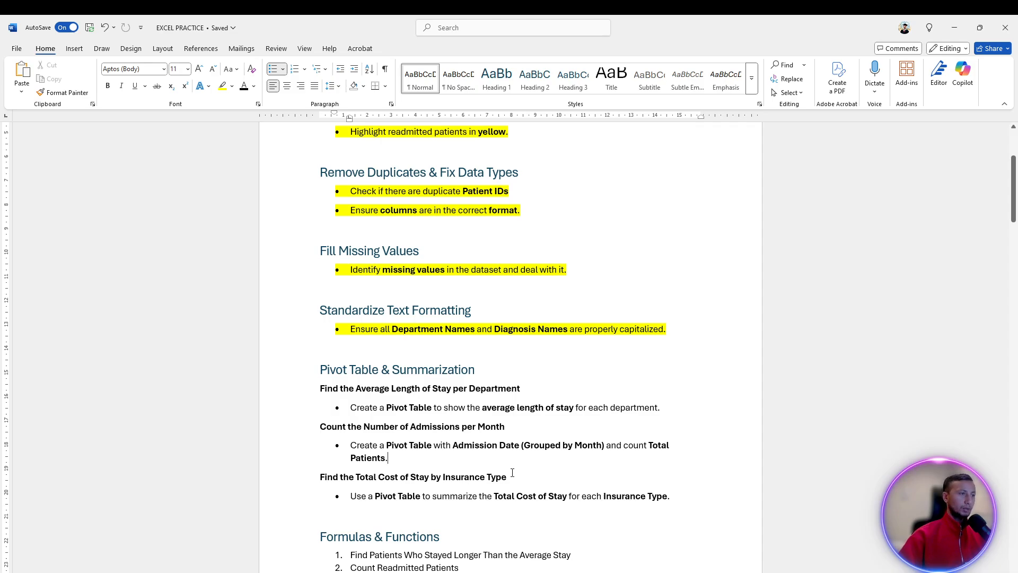
pyautogui.scroll(-1, 512, 472)
pyautogui.moveTo(352, 468); pyautogui.dragTo(723, 477)
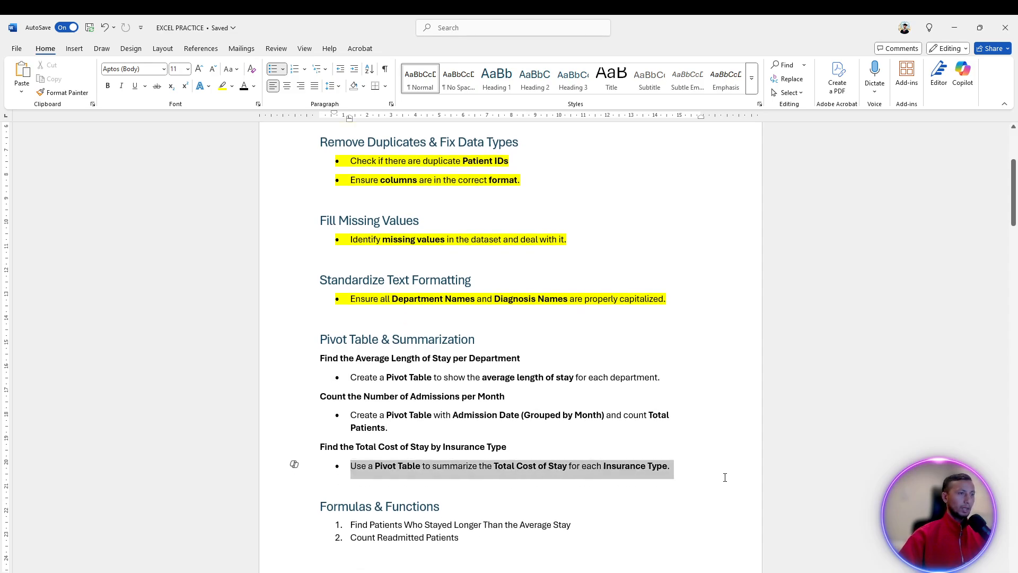
pyautogui.click(459, 481)
# - Return to the patient data sheet in Excel and insert another PivotTable from its range on a new worksheet
pyautogui.hotkey('alt', 'Tab')
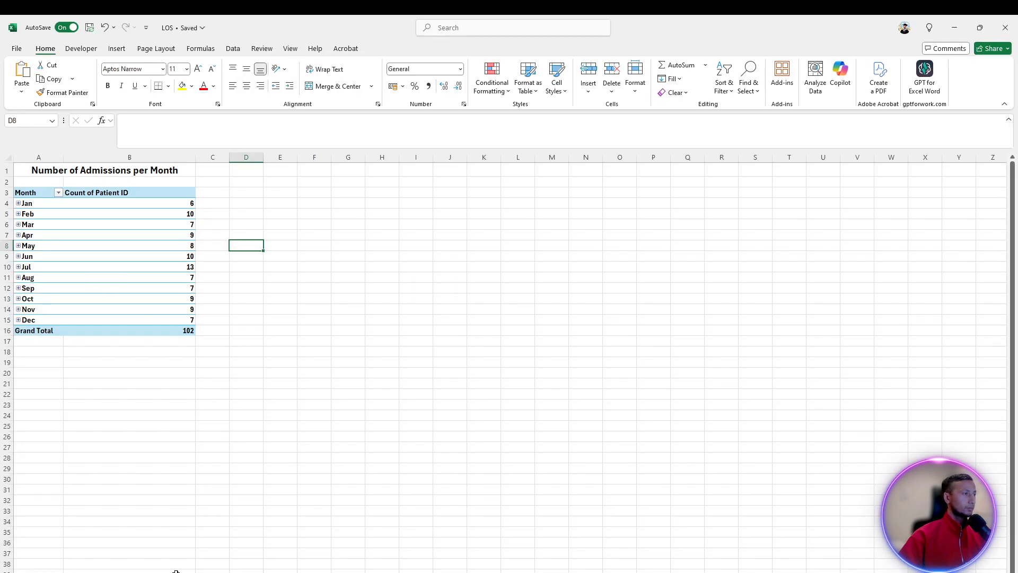
pyautogui.click(154, 572)
pyautogui.click(108, 572)
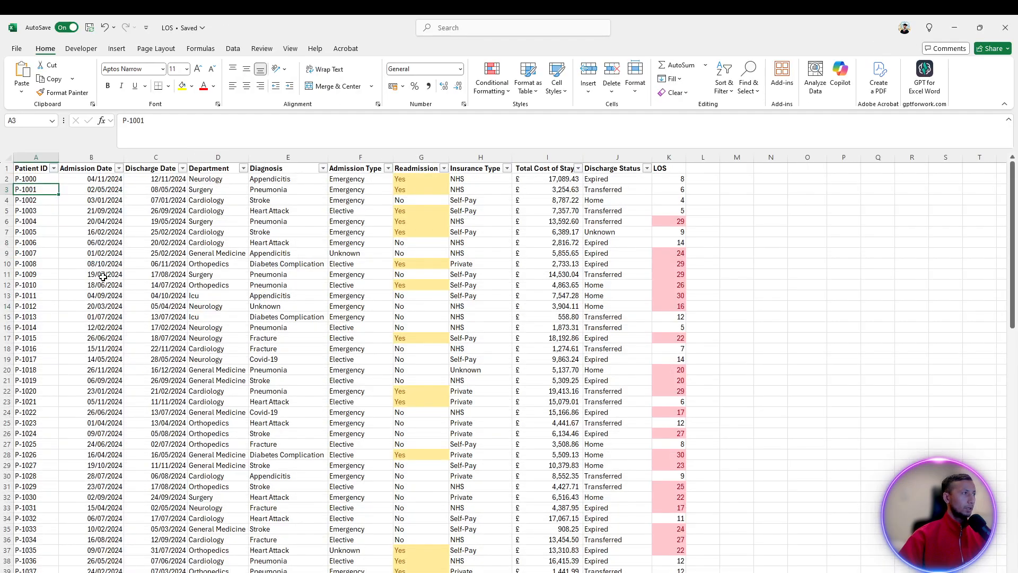
pyautogui.click(116, 48)
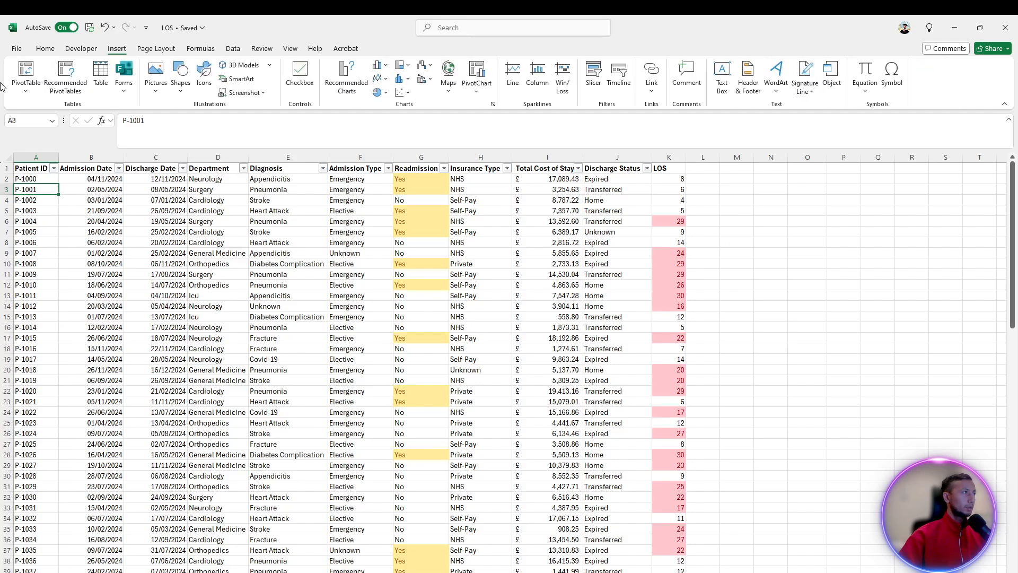
pyautogui.click(25, 74)
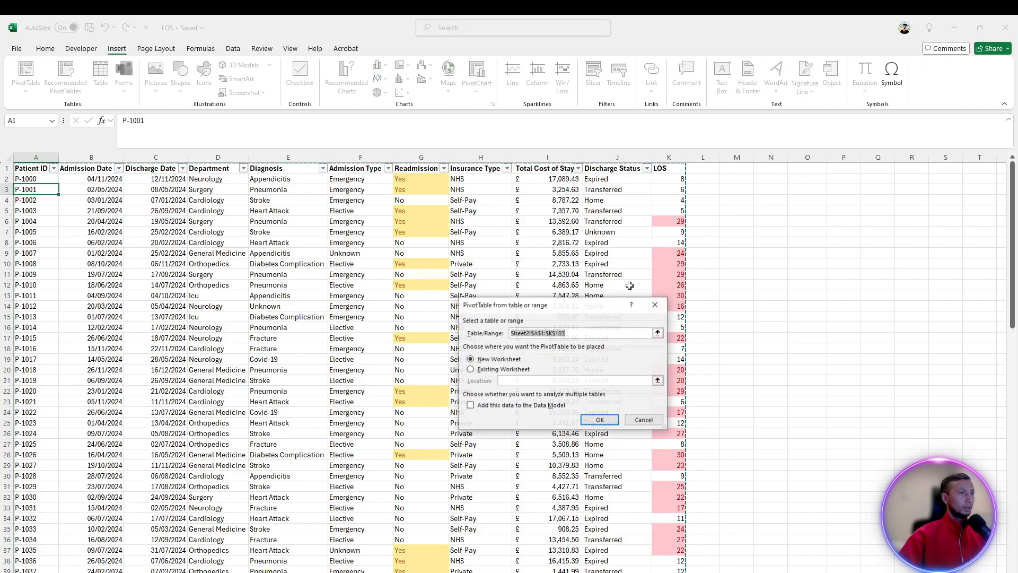
pyautogui.click(599, 417)
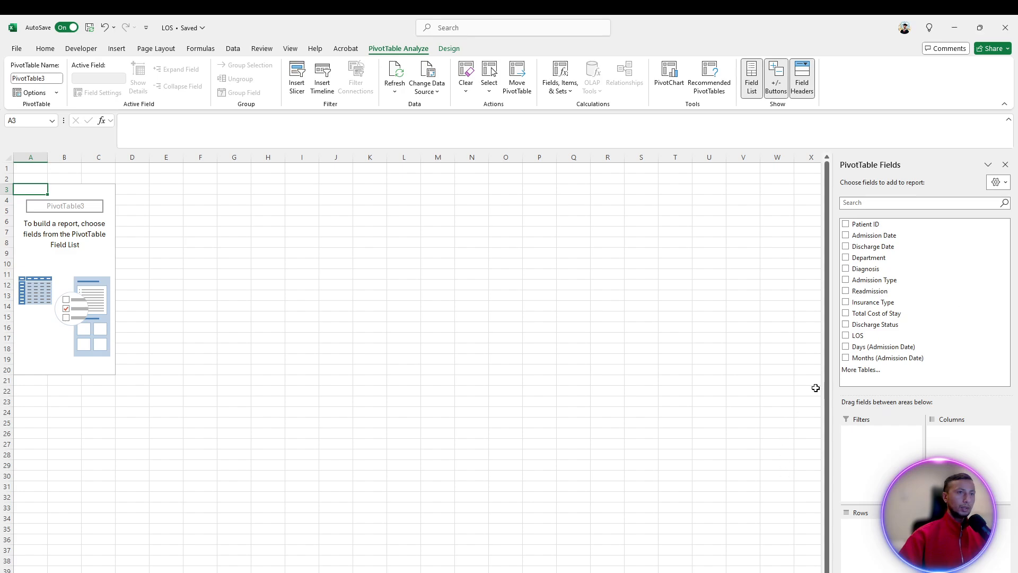
# - Build the PivotTable with Insurance Type as rows and the sum of Total Cost of Stay as values
pyautogui.click(845, 302)
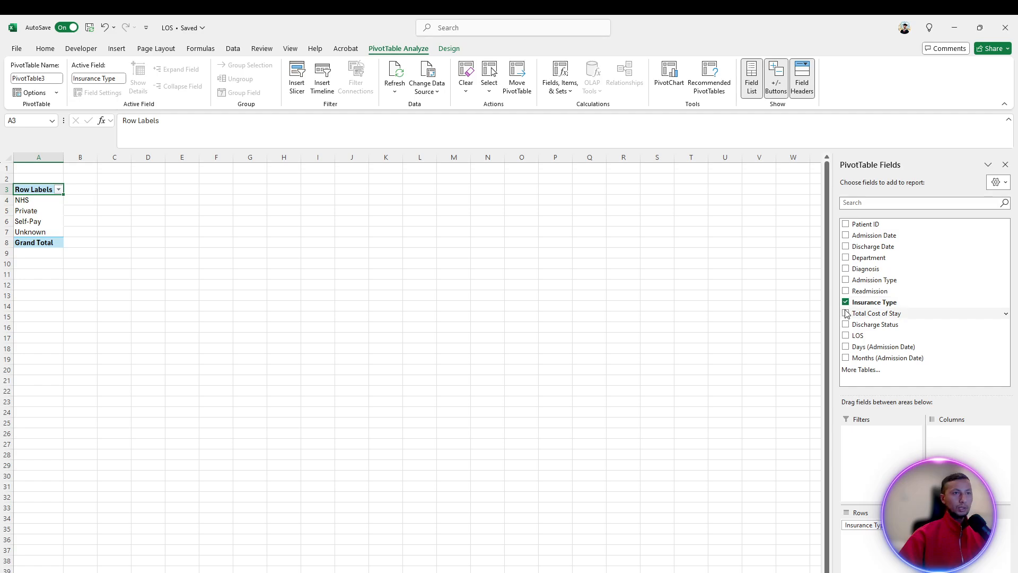
pyautogui.click(845, 313)
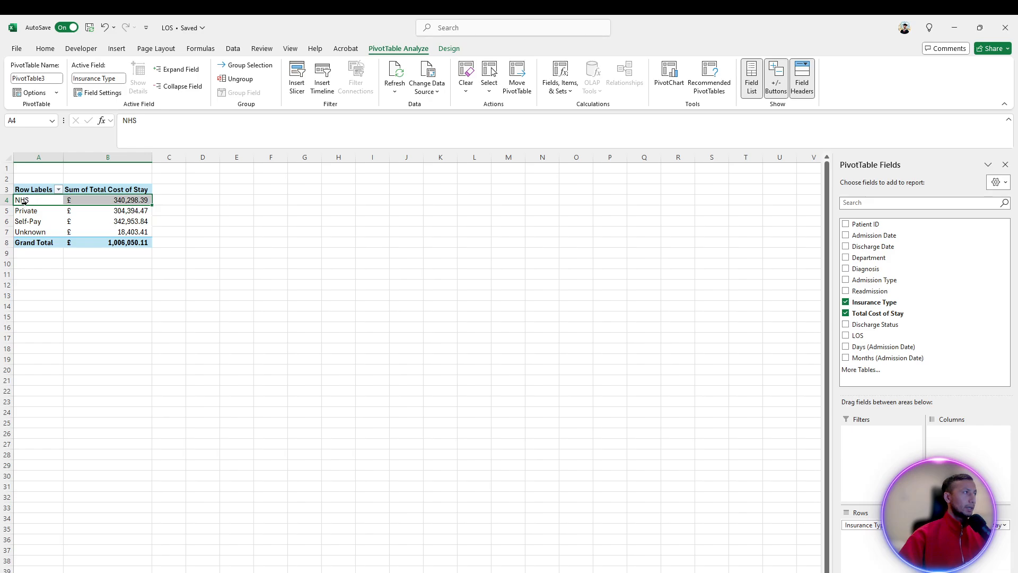
# - Rename the PivotTable's row label header to "Insurance Type" and widen column A to fit it
pyautogui.write('Insurance')
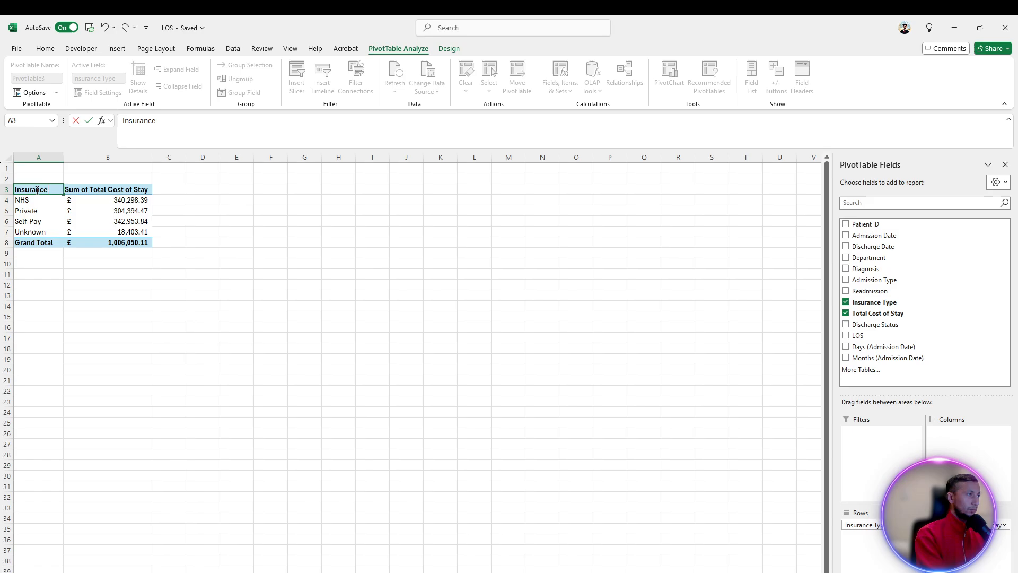
pyautogui.write(' Type')
pyautogui.press('Return')
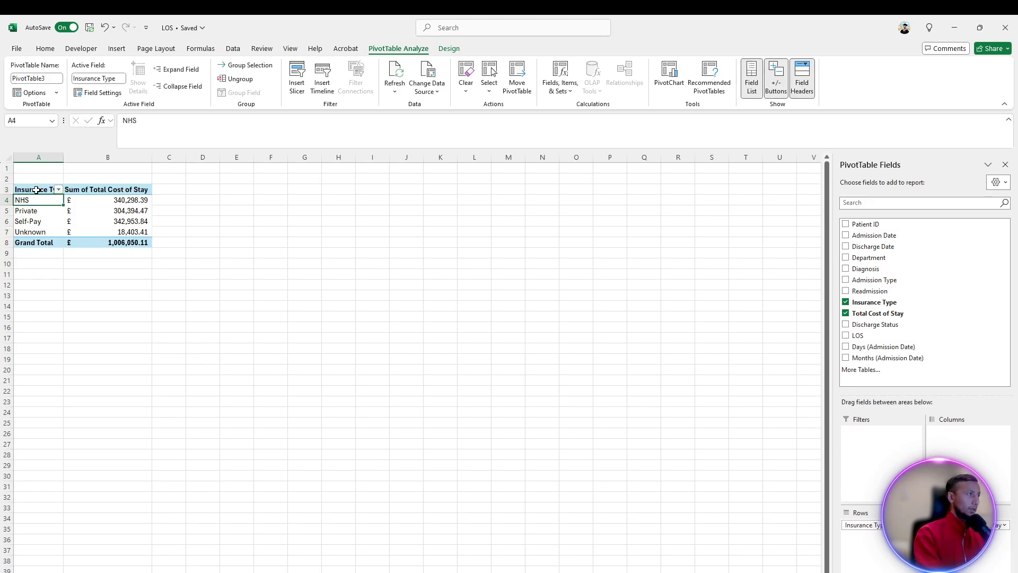
pyautogui.doubleClick(64, 157)
# - Examine the total cost of stay per insurance type in the PivotTable, particularly the Self-Pay and Unknown rows
pyautogui.click(141, 220)
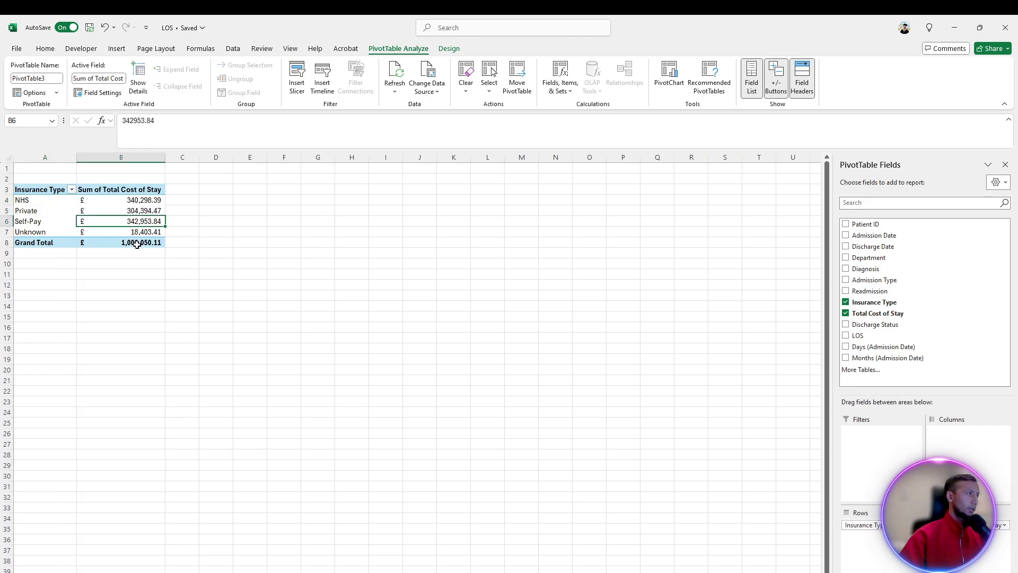
pyautogui.click(22, 217)
pyautogui.click(139, 219)
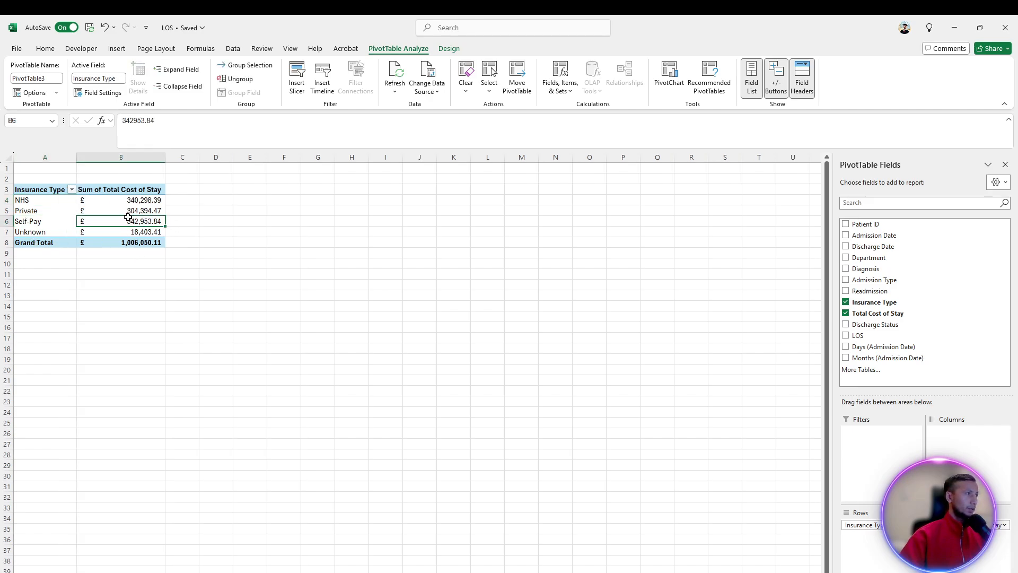
pyautogui.click(218, 229)
pyautogui.click(40, 226)
pyautogui.moveTo(43, 232); pyautogui.dragTo(48, 225)
pyautogui.click(56, 233)
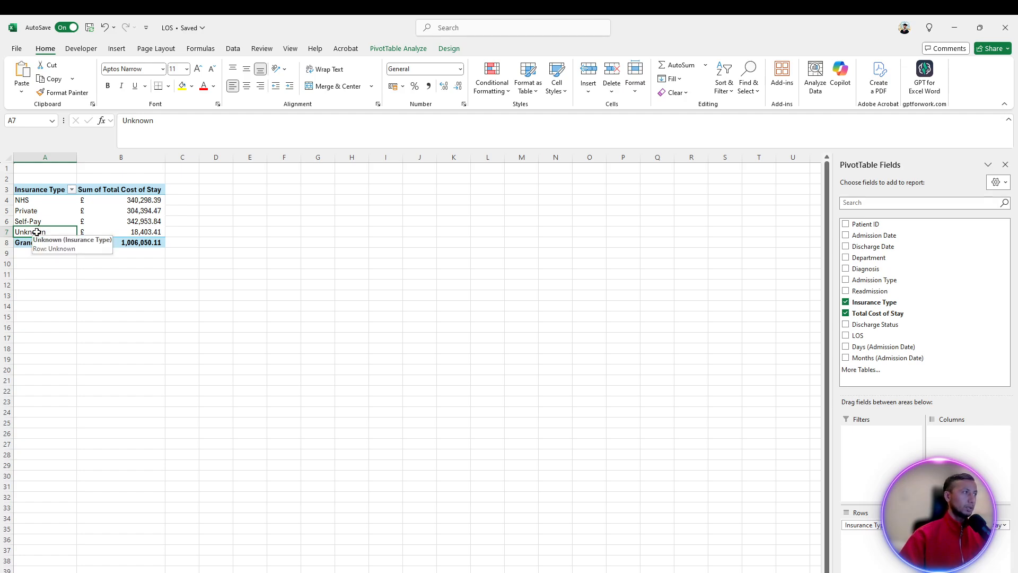
pyautogui.click(125, 234)
pyautogui.click(46, 234)
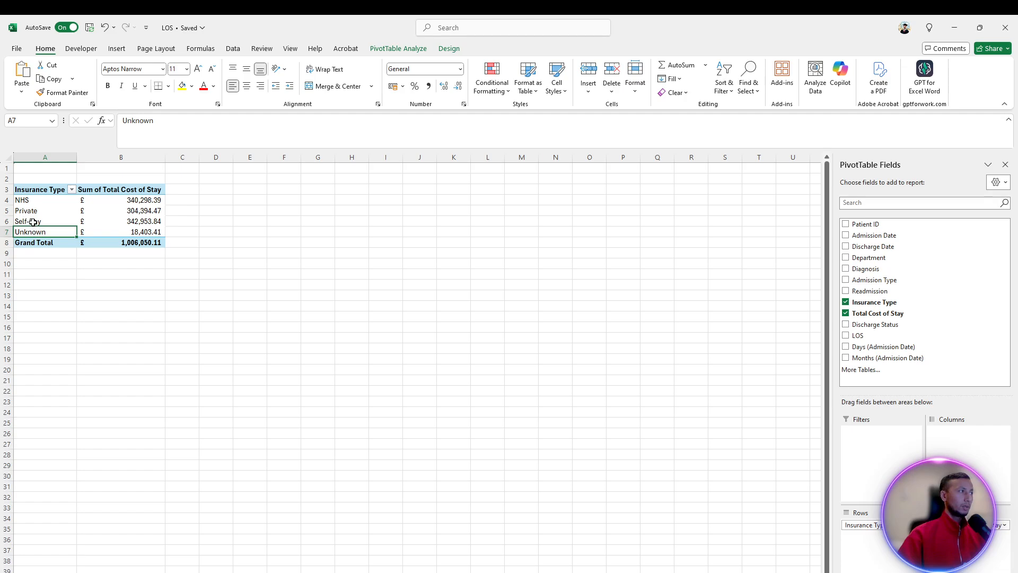
pyautogui.click(125, 232)
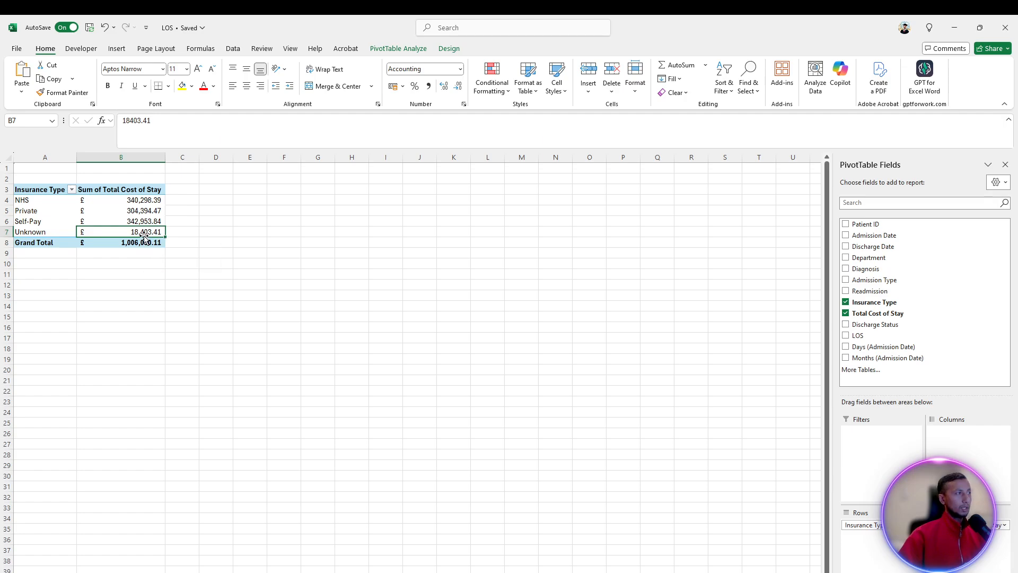
pyautogui.click(46, 232)
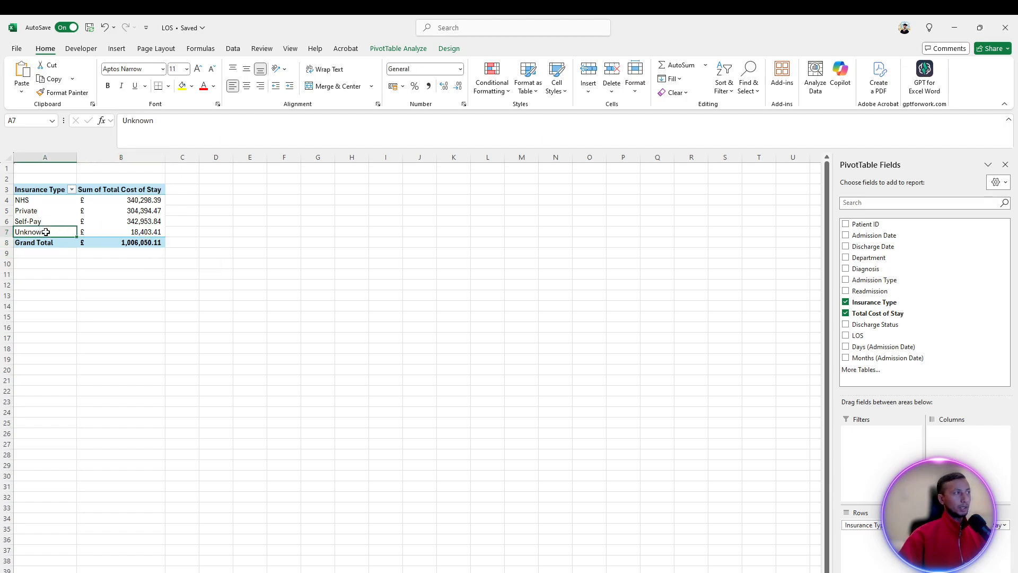
pyautogui.click(247, 242)
# - Switch to the EXCEL PRACTICE document in Word and highlight the three Pivot Table & Summarization tasks in yellow
pyautogui.hotkey('alt', 'Tab')
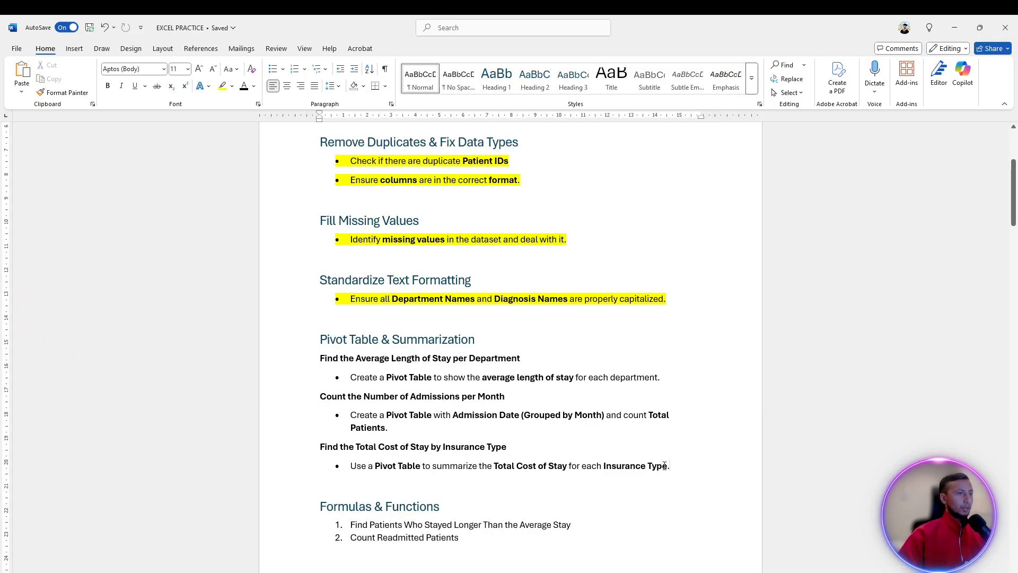
pyautogui.moveTo(664, 465); pyautogui.dragTo(298, 353)
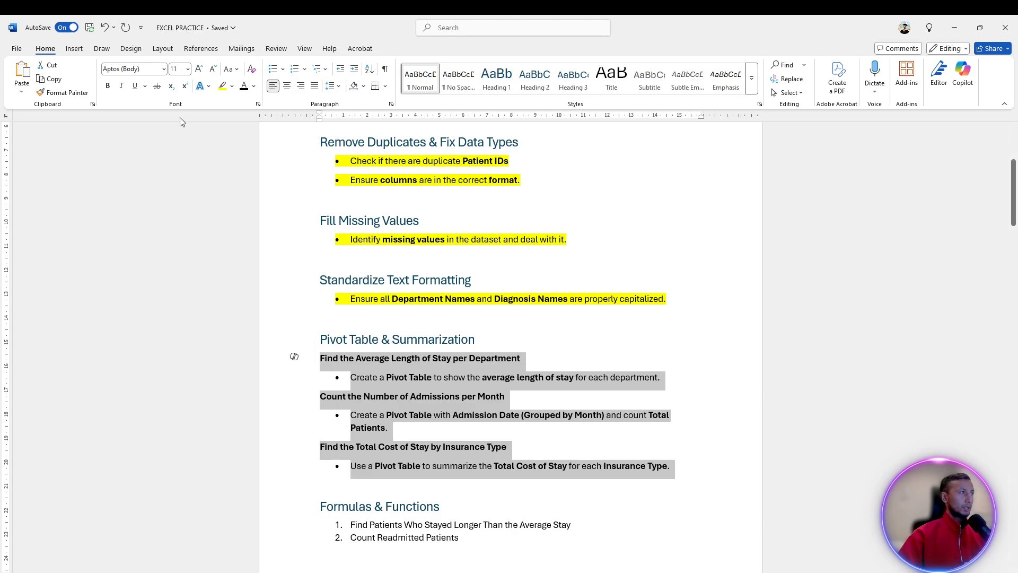
pyautogui.click(222, 86)
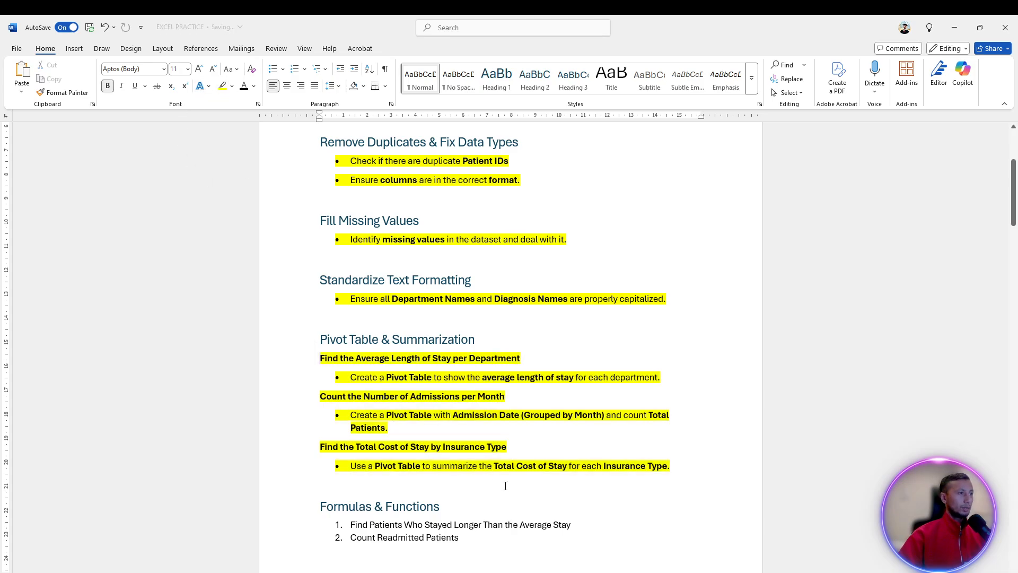
pyautogui.click(487, 511)
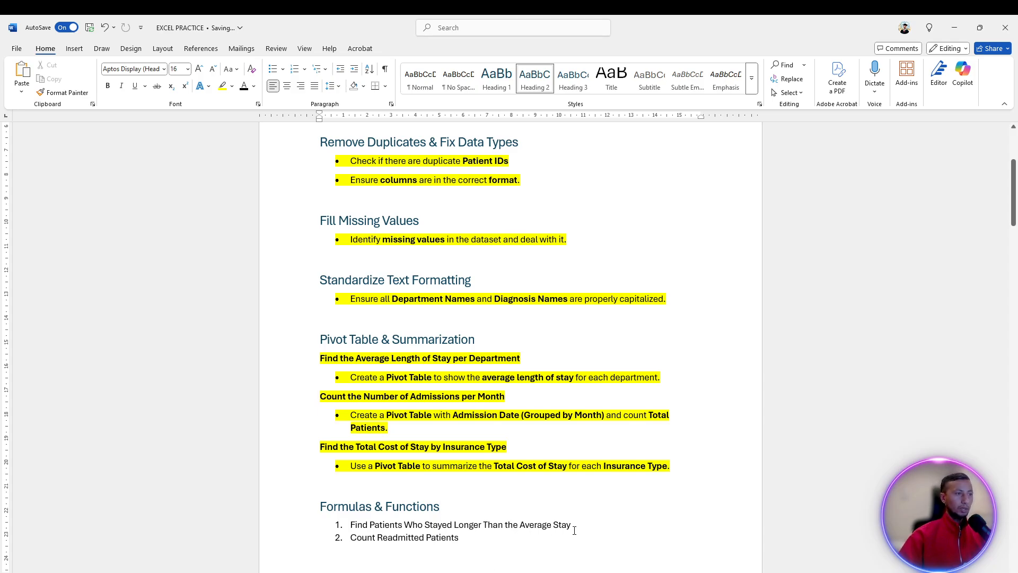
# - Return to the patient data sheet in Excel and calculate the average length of stay in N4 with =AVERAGE(K:K)
pyautogui.hotkey('alt', 'Tab')
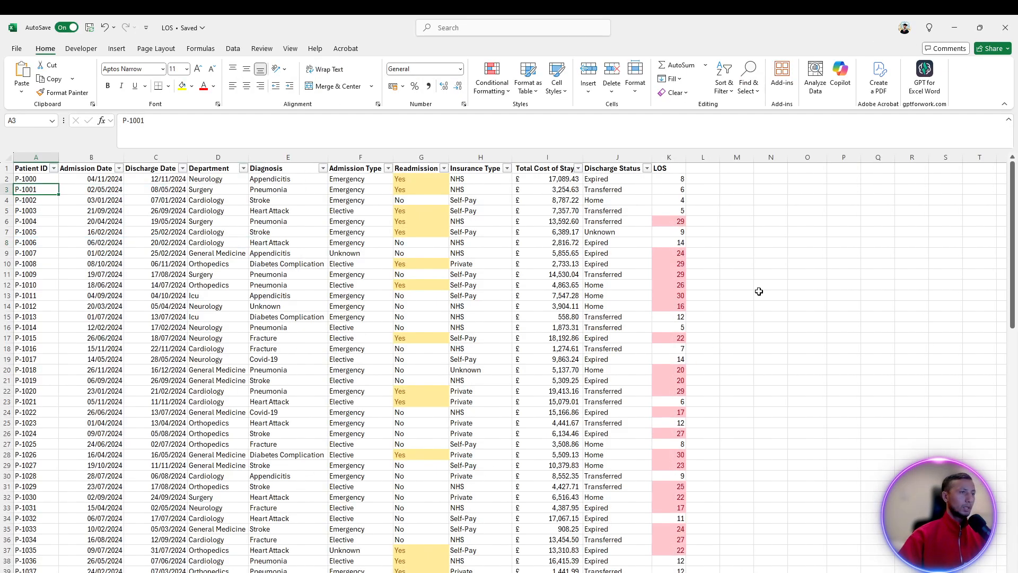
pyautogui.click(760, 275)
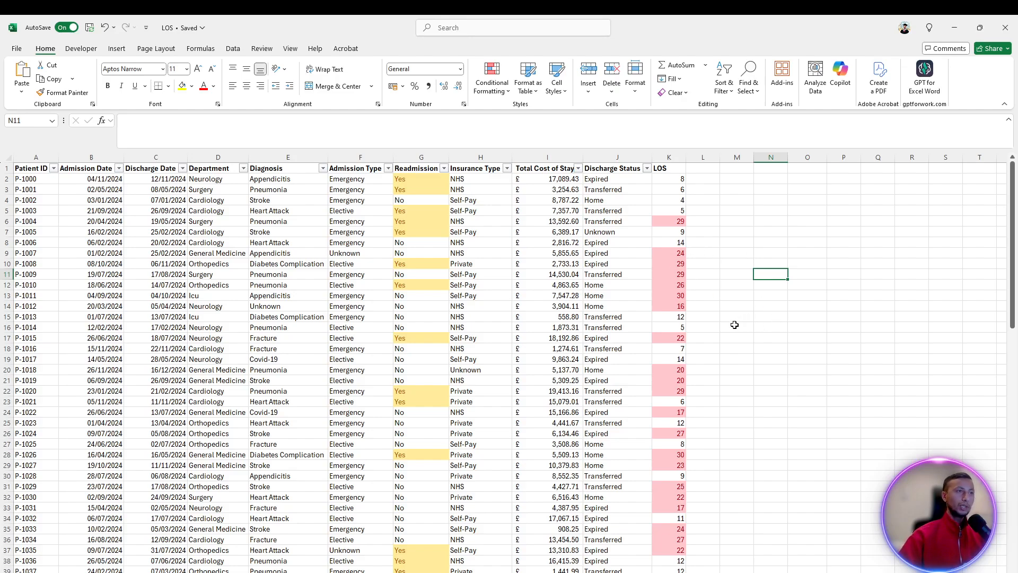
pyautogui.scroll(-20, 706, 217)
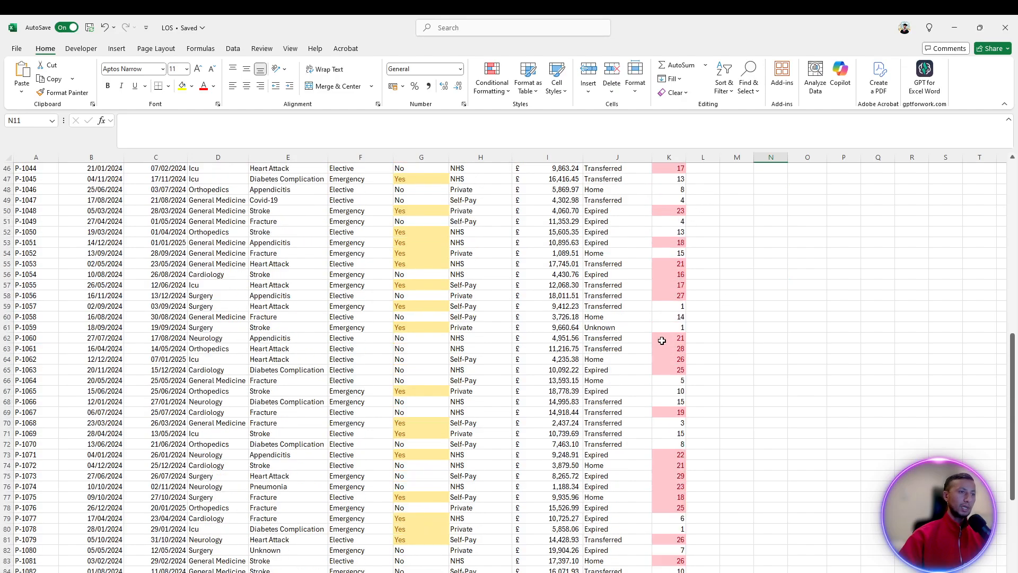
pyautogui.scroll(14, 662, 347)
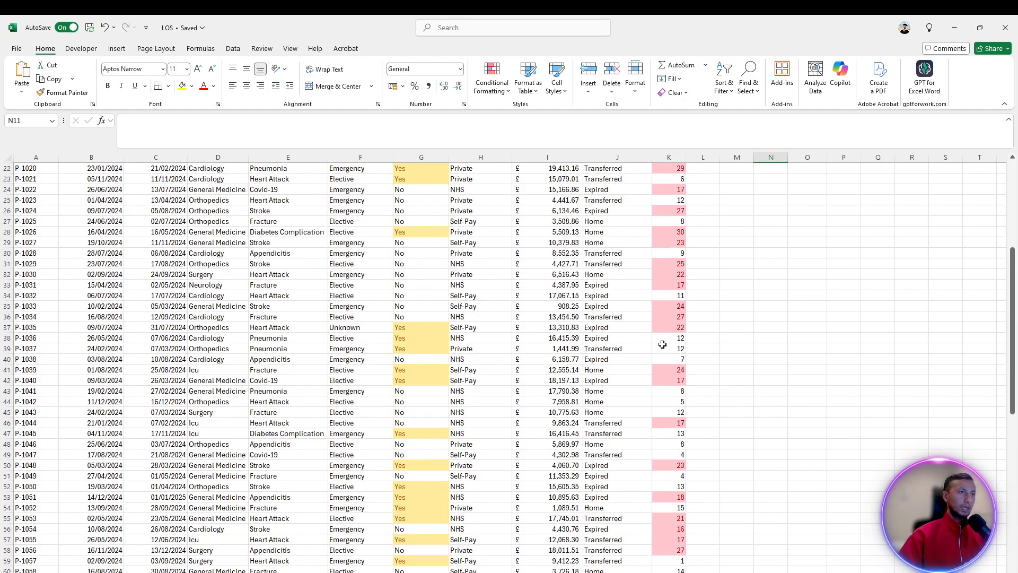
pyautogui.scroll(7, 663, 345)
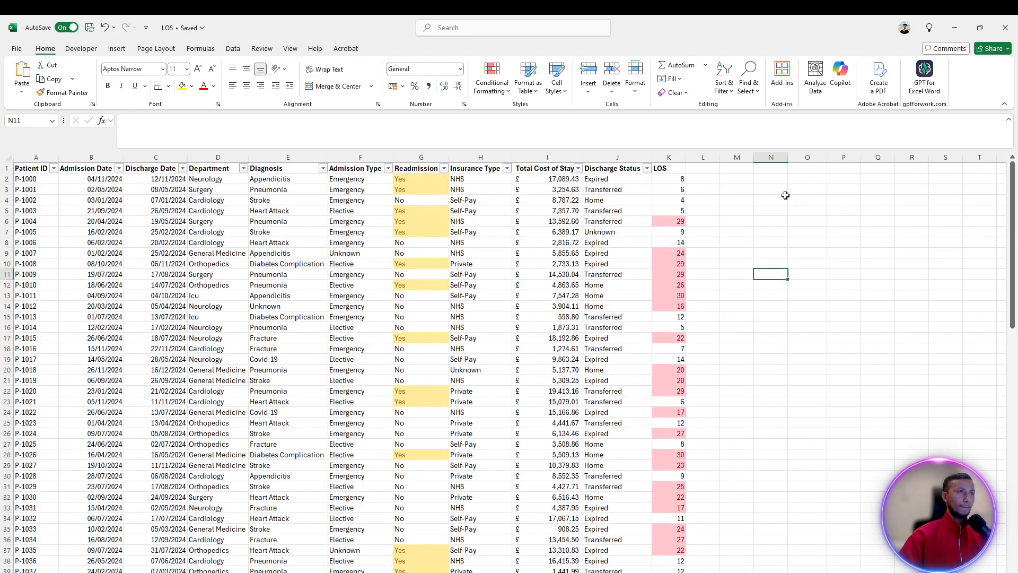
pyautogui.click(783, 199)
pyautogui.write('=')
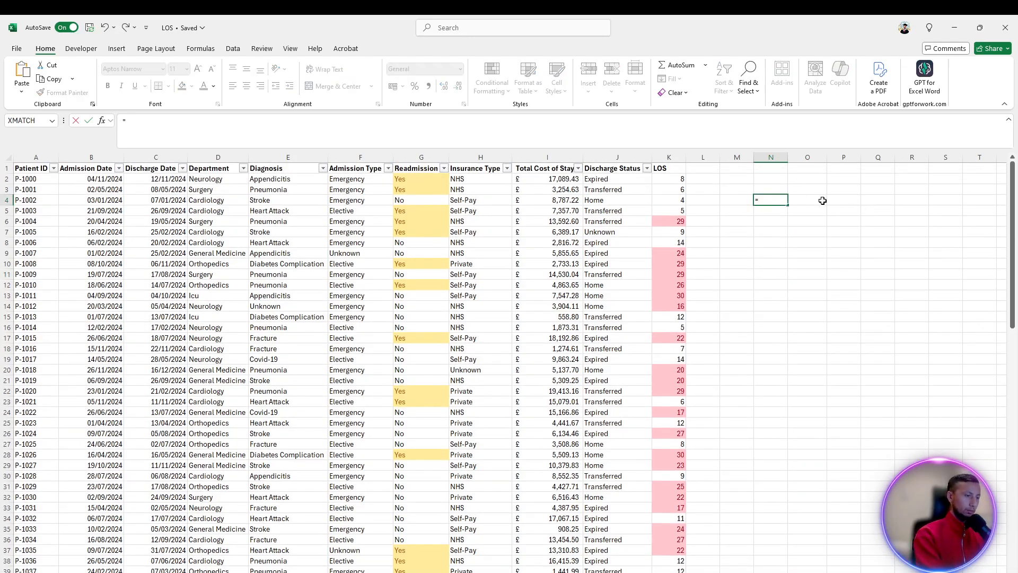
pyautogui.write('AVERAGE(')
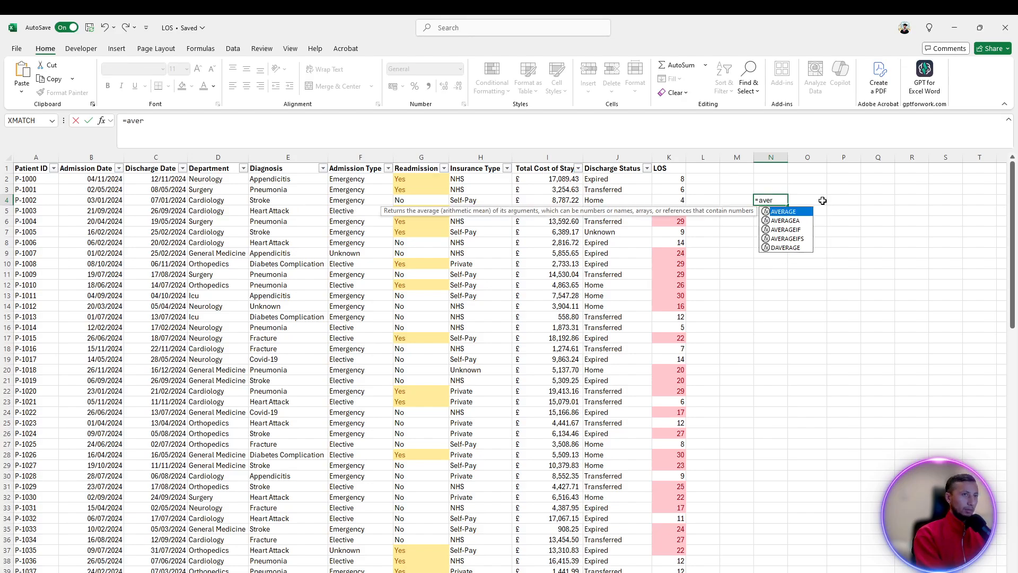
pyautogui.click(668, 157)
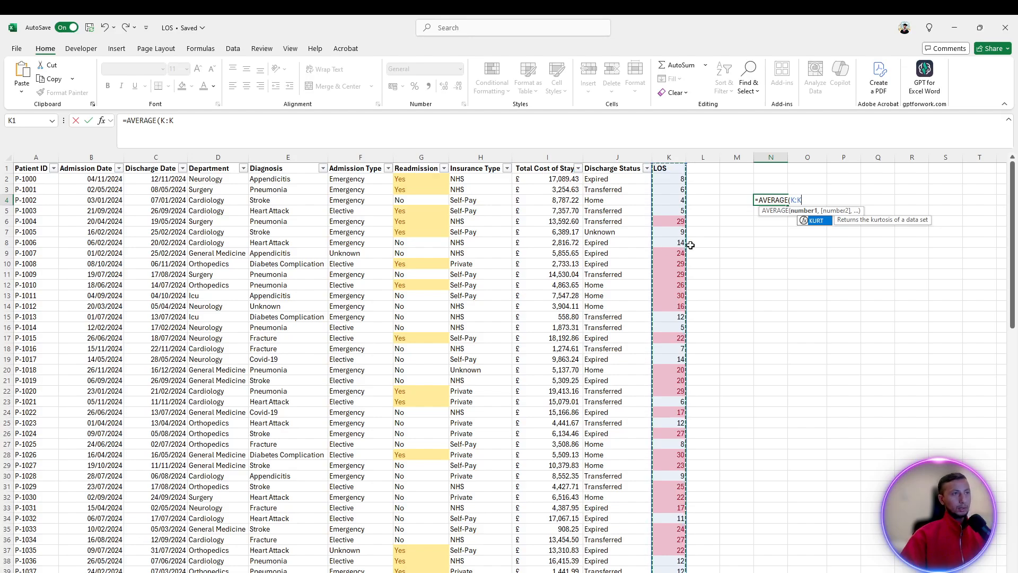
pyautogui.press('Return')
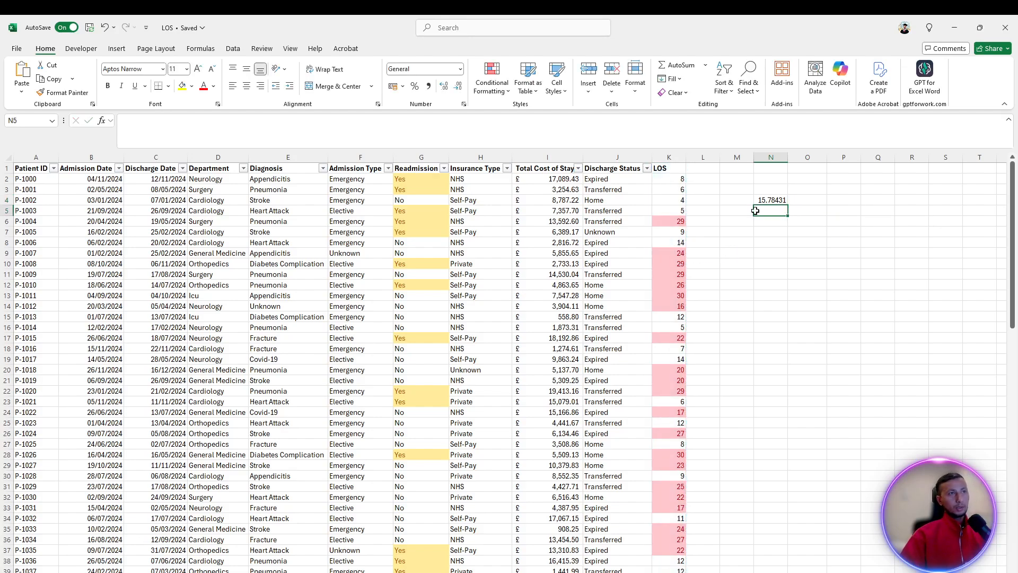
# - Review the formula in N4, reread the Find Patients Who Stayed Longer Than the Average Stay task in Word, and return to Excel
pyautogui.click(822, 204)
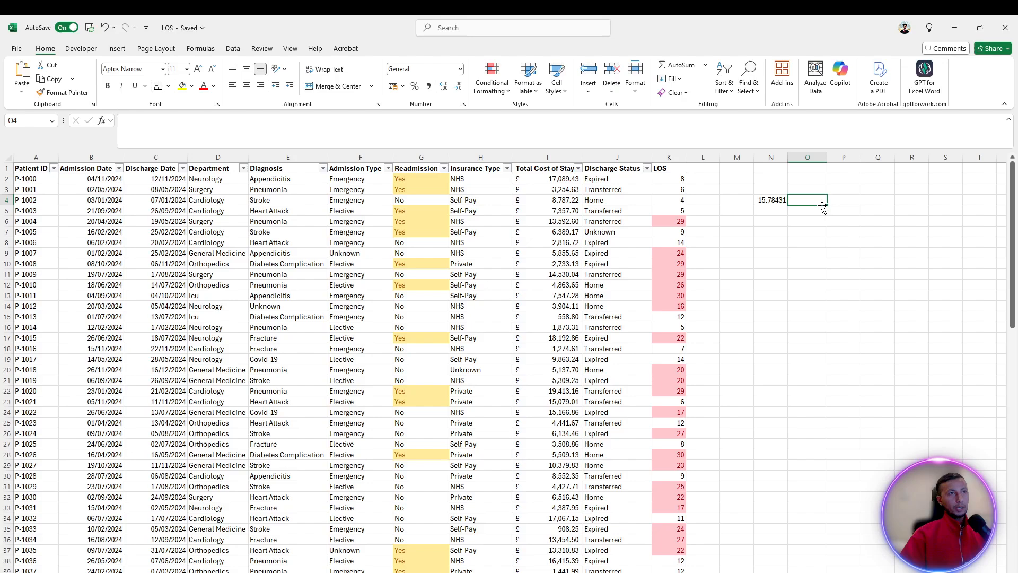
pyautogui.click(768, 200)
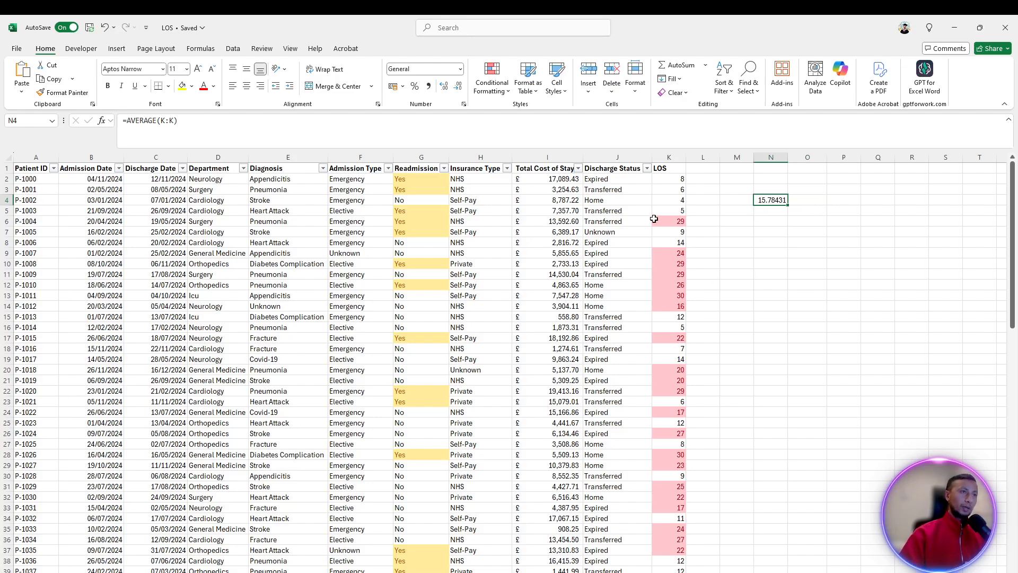
pyautogui.hotkey('alt', 'Tab')
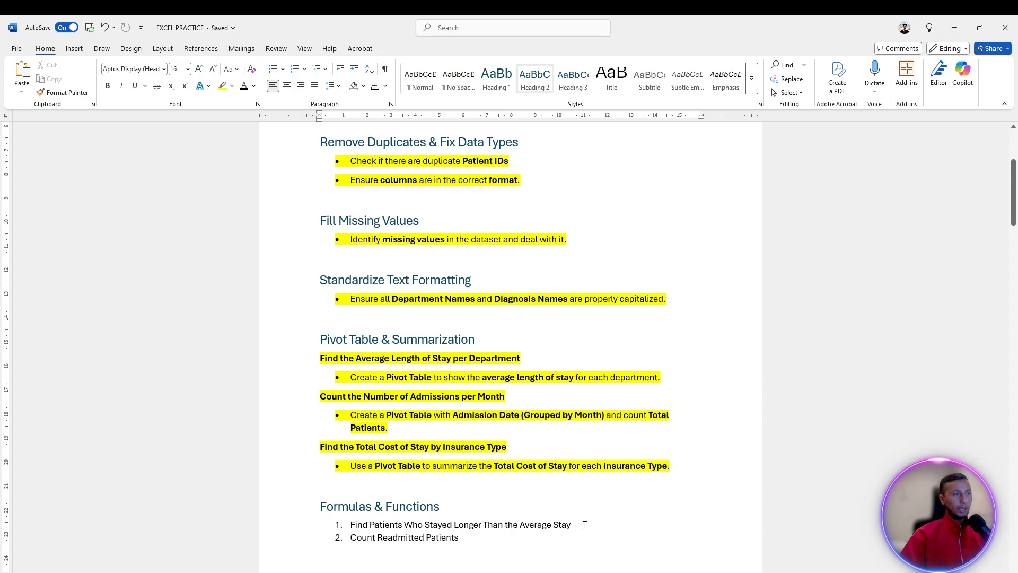
pyautogui.hotkey('alt', 'Tab')
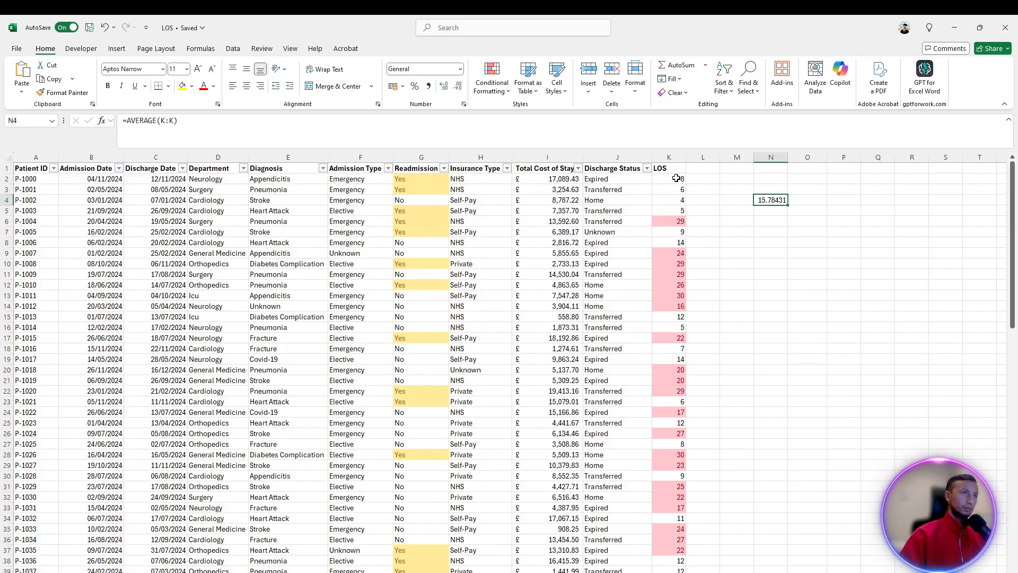
# - Turn the header filter off and on again to include the LOS column, and narrow column K slightly
pyautogui.click(670, 169)
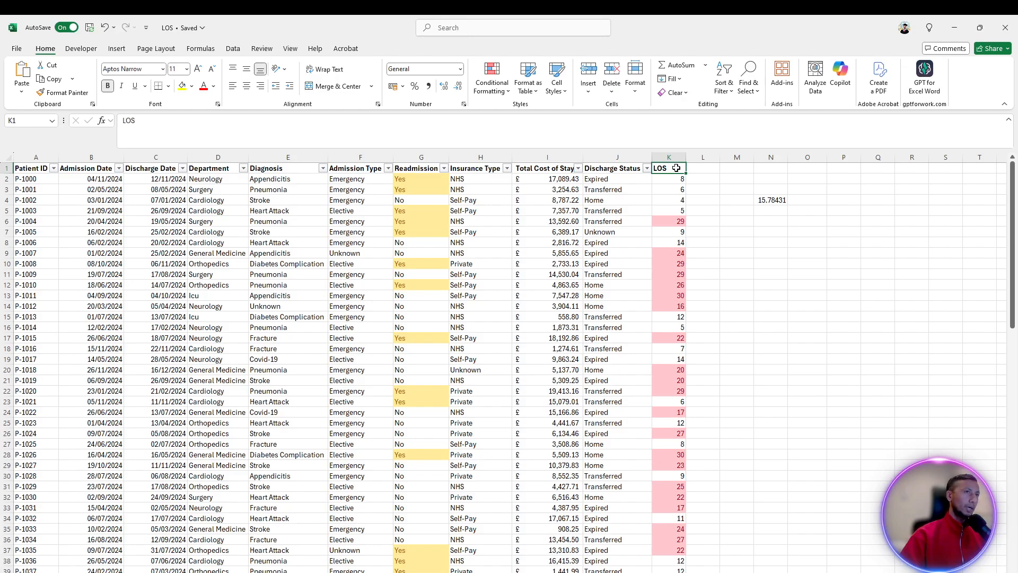
pyautogui.click(233, 49)
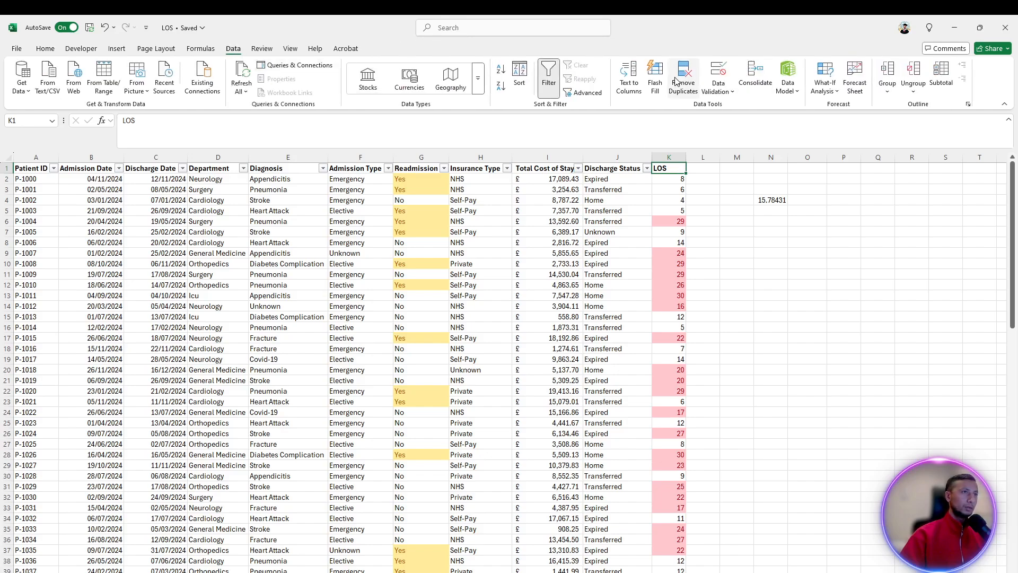
pyautogui.click(548, 78)
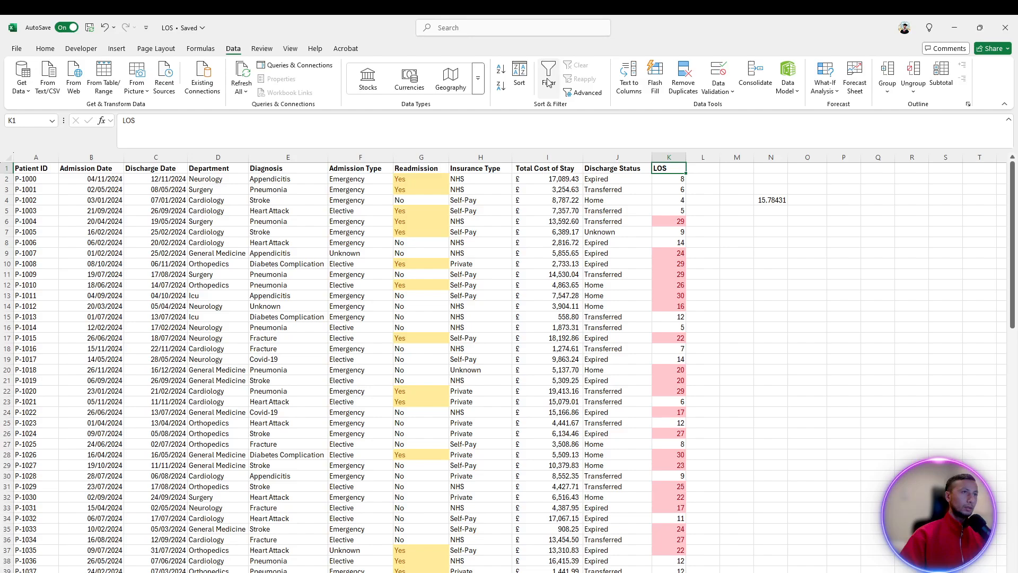
pyautogui.click(548, 78)
pyautogui.click(700, 212)
pyautogui.moveTo(686, 157); pyautogui.dragTo(678, 156)
# - Filter the LOS column to Above Average and look through the remaining patient rows
pyautogui.click(673, 168)
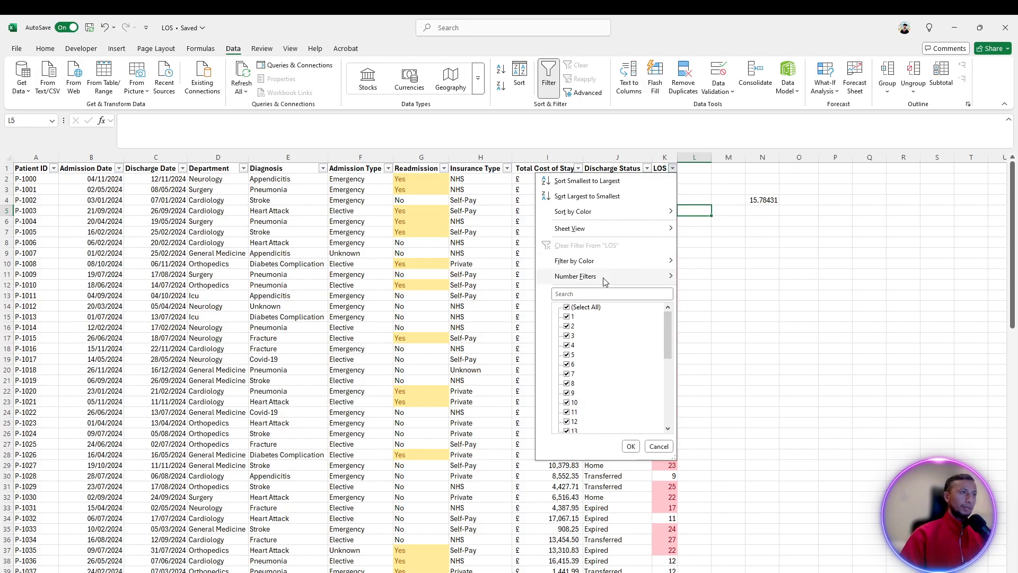
pyautogui.moveTo(602, 278)
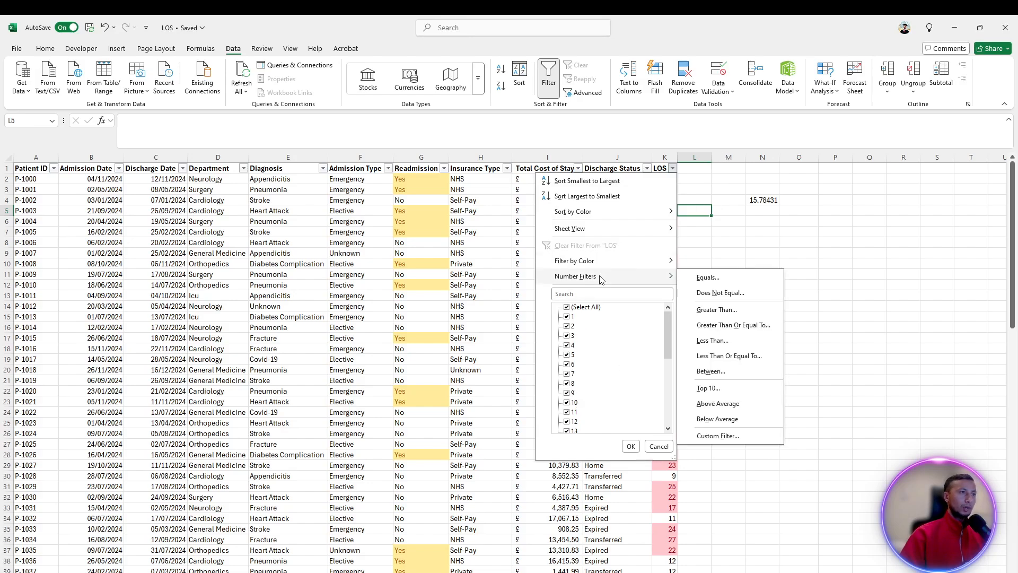
pyautogui.click(749, 405)
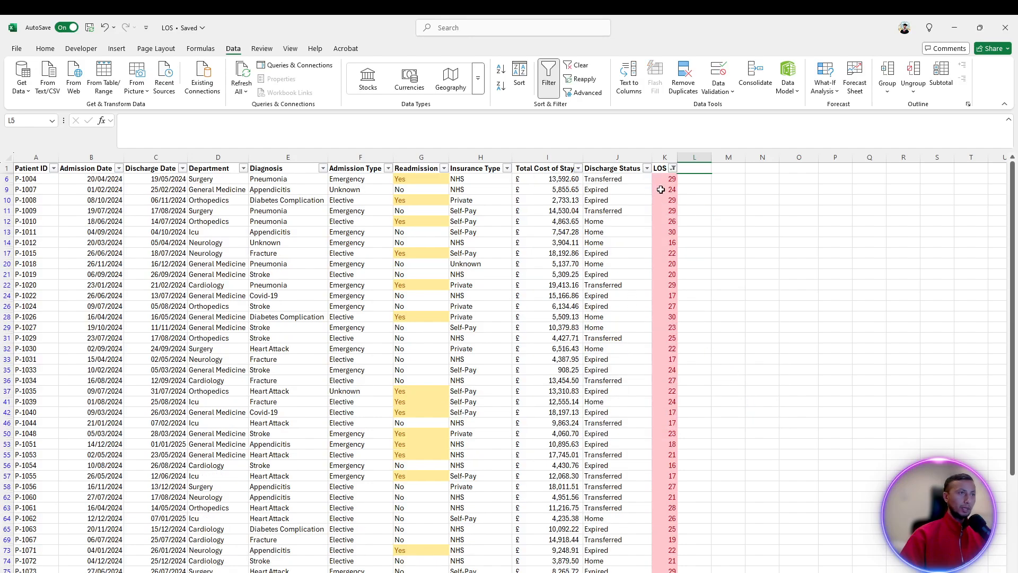
pyautogui.scroll(-7, 660, 190)
pyautogui.click(672, 337)
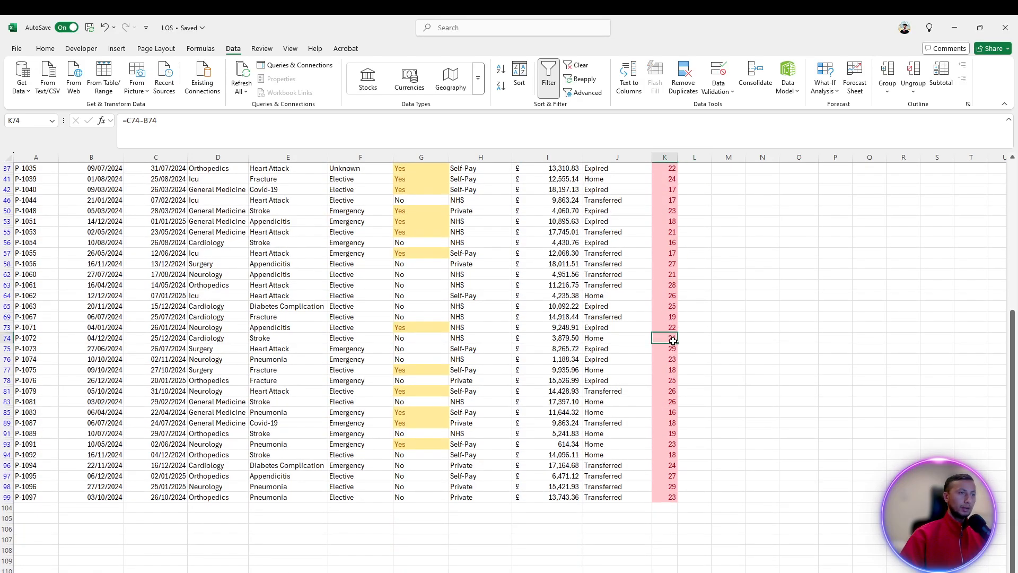
pyautogui.click(665, 487)
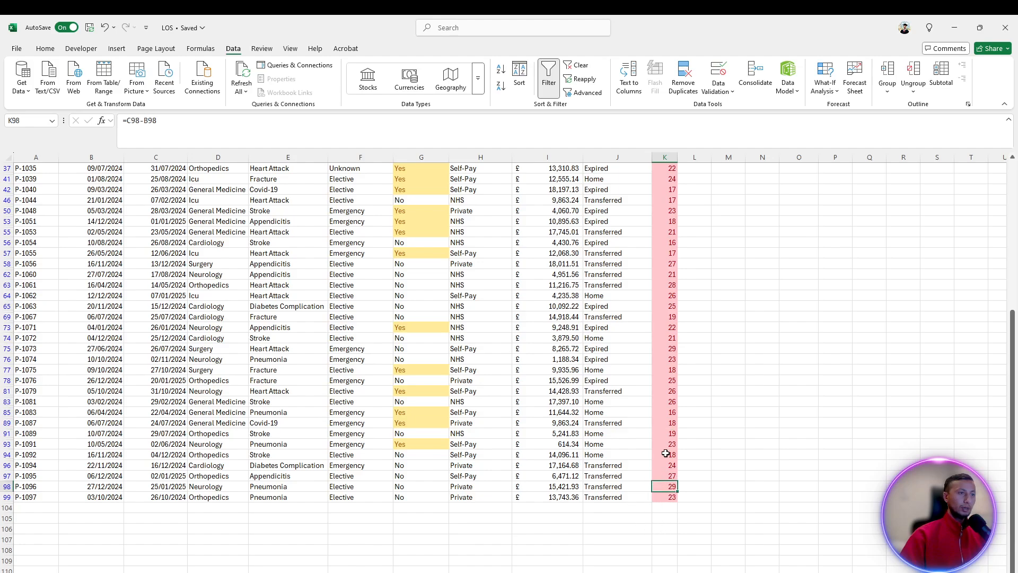
# - Examine the LOS values in column K across the filtered above-average patient rows, from the end of the list back to the header
pyautogui.click(670, 413)
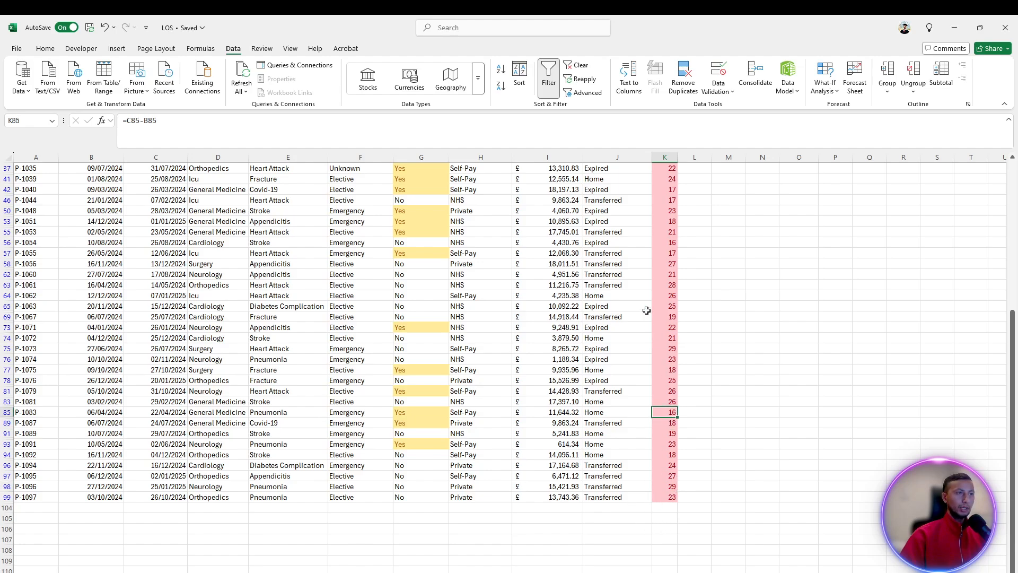
pyautogui.click(666, 305)
pyautogui.scroll(1, 666, 303)
pyautogui.click(668, 264)
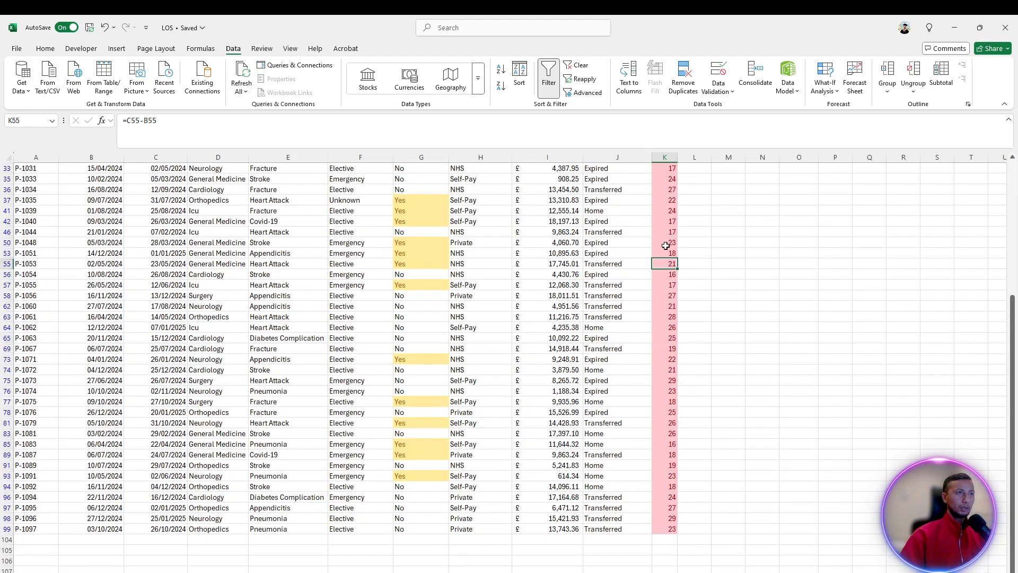
pyautogui.scroll(3, 665, 247)
pyautogui.click(666, 252)
pyautogui.scroll(3, 666, 253)
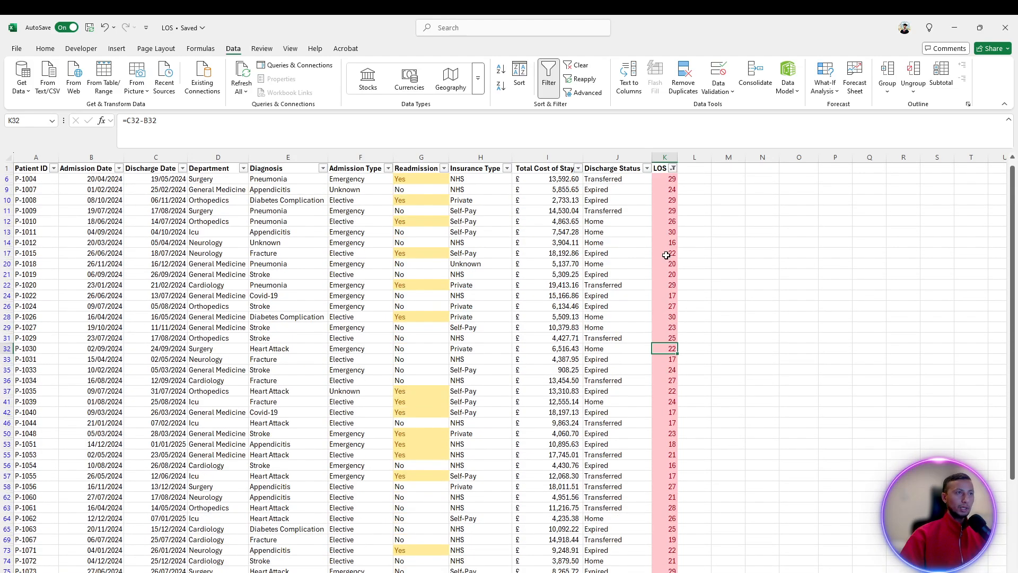
pyautogui.click(666, 231)
pyautogui.click(712, 227)
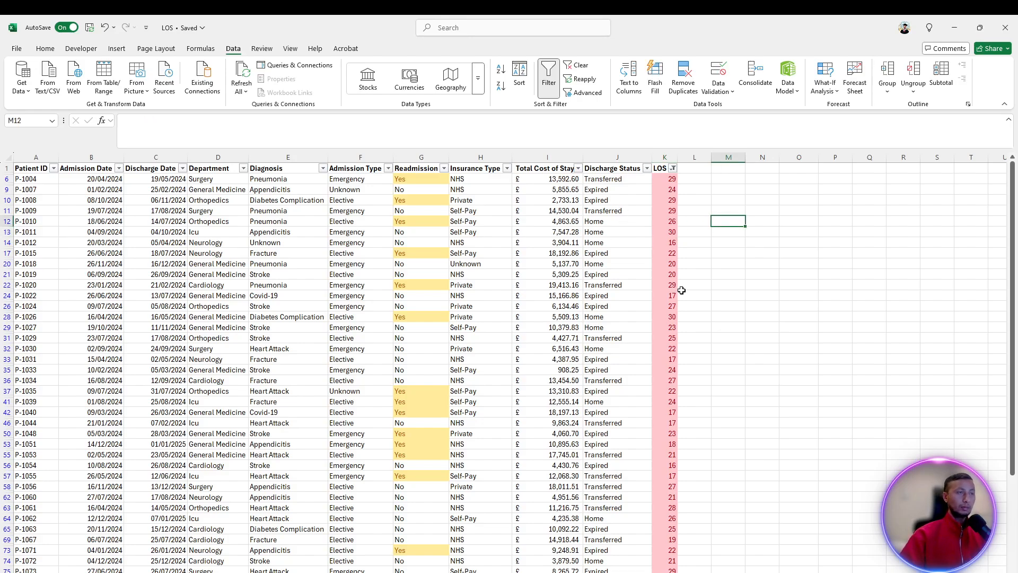
# - Reset the LOS column filter to Select All so that every patient row is included
pyautogui.click(672, 168)
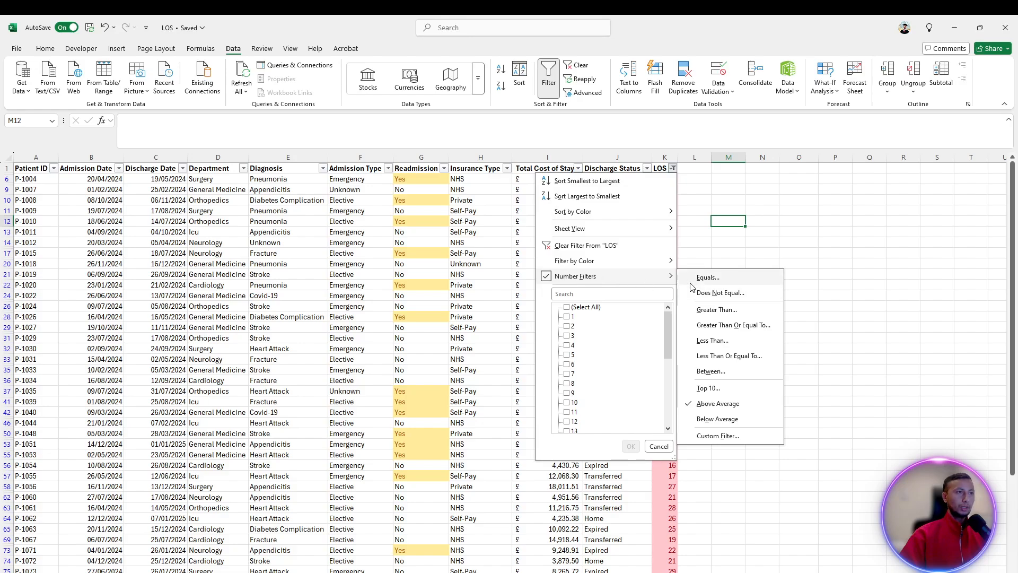
pyautogui.click(576, 308)
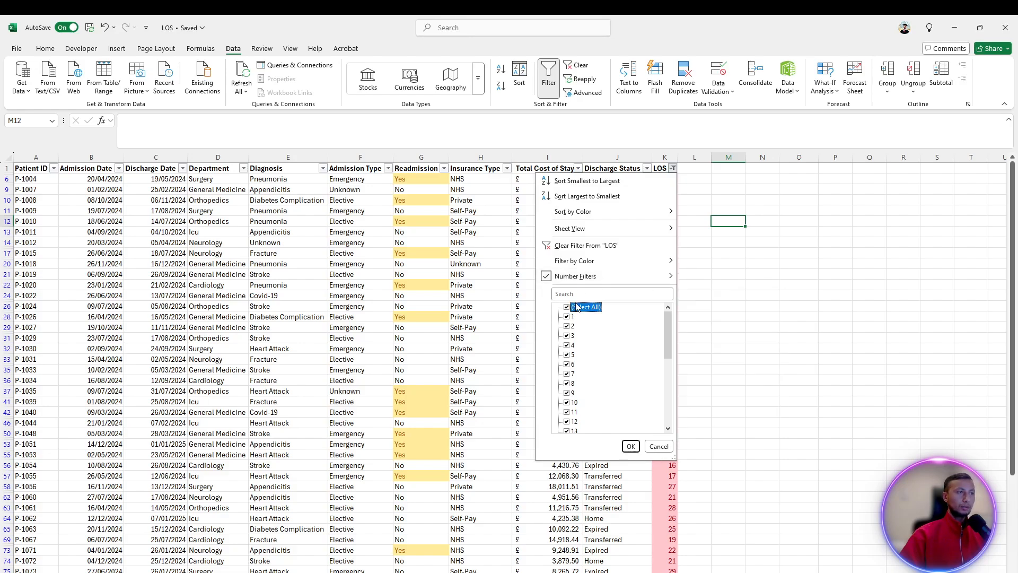
pyautogui.click(631, 446)
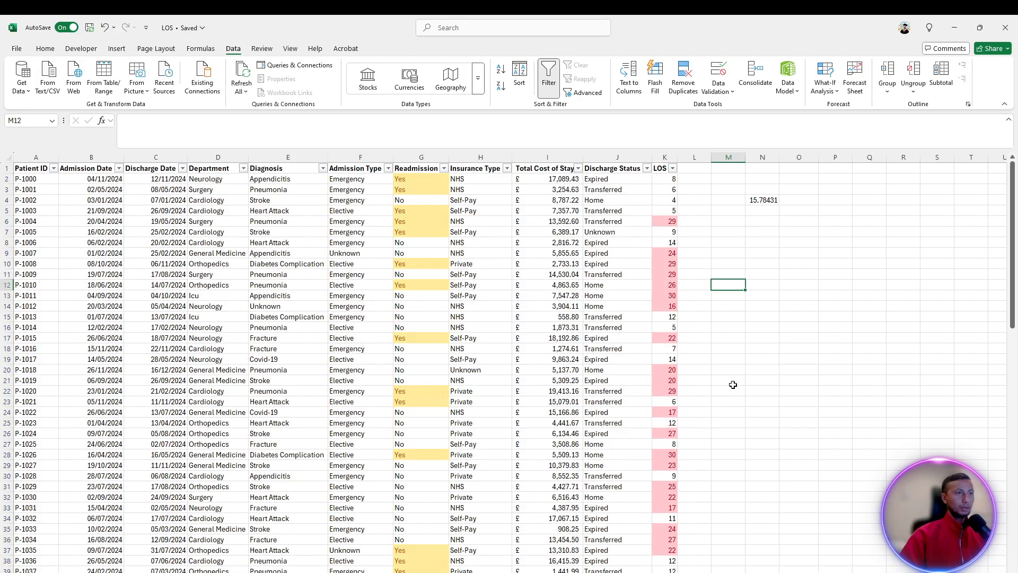
pyautogui.click(731, 381)
# - Check the Count Readmitted Patients task in Word, return to Excel, and delete the average formula in N4
pyautogui.hotkey('alt', 'Tab')
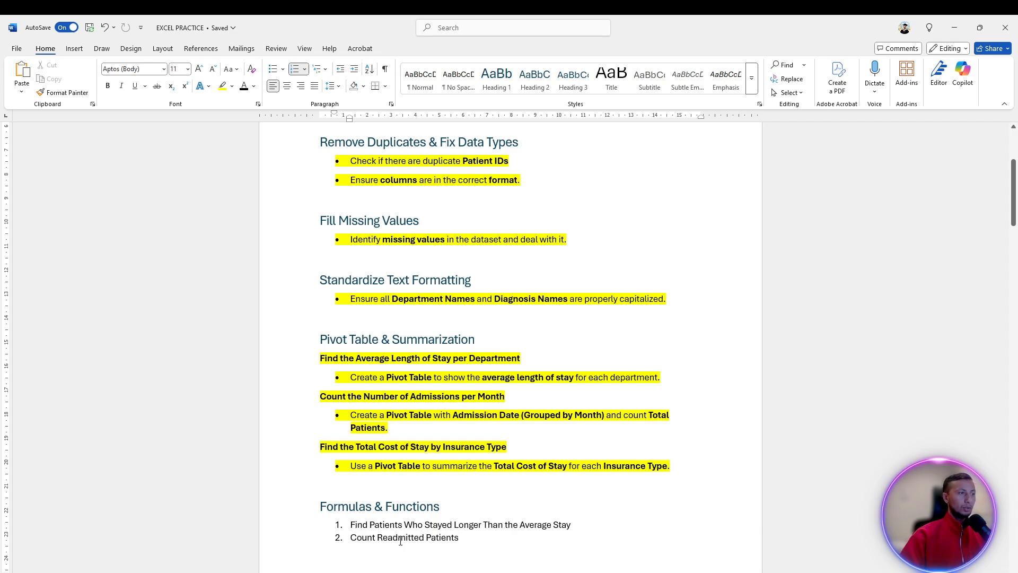
pyautogui.hotkey('alt', 'Tab')
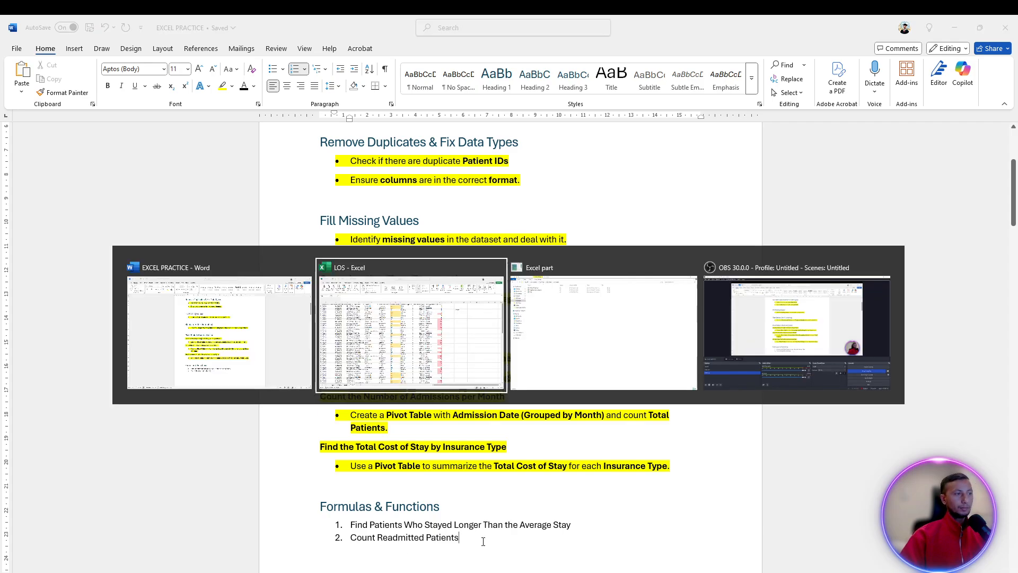
pyautogui.click(763, 200)
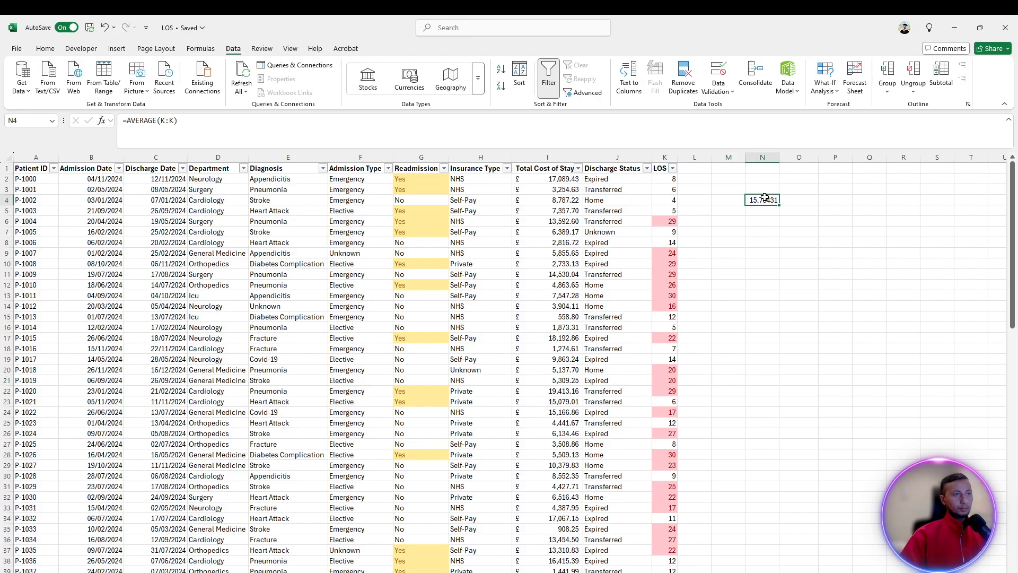
pyautogui.press('Delete')
# - Count the readmitted patients in N10 with =COUNTIF(G:G,G2), using the Yes cell as the criterion
pyautogui.click(762, 263)
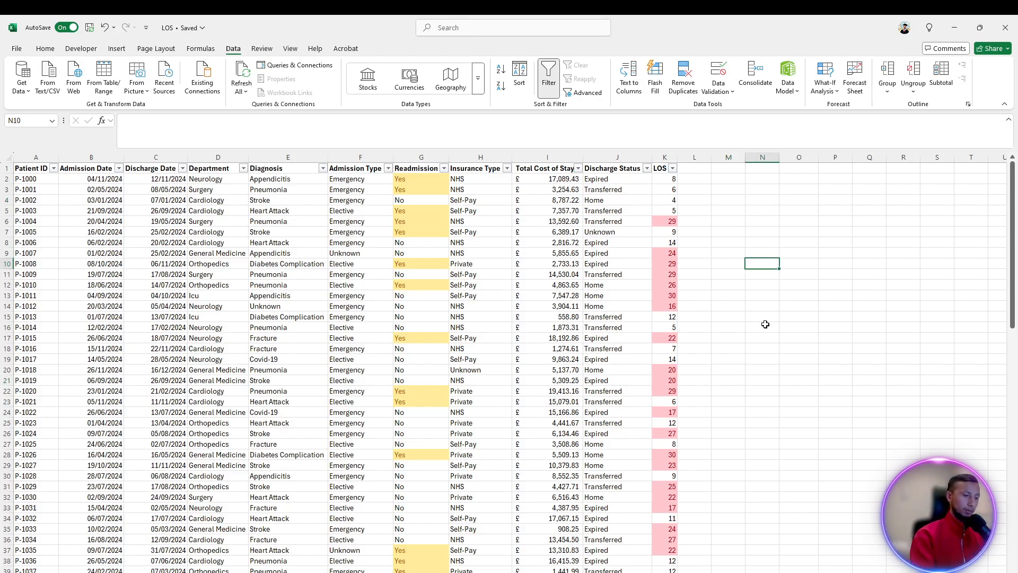
pyautogui.write('=co')
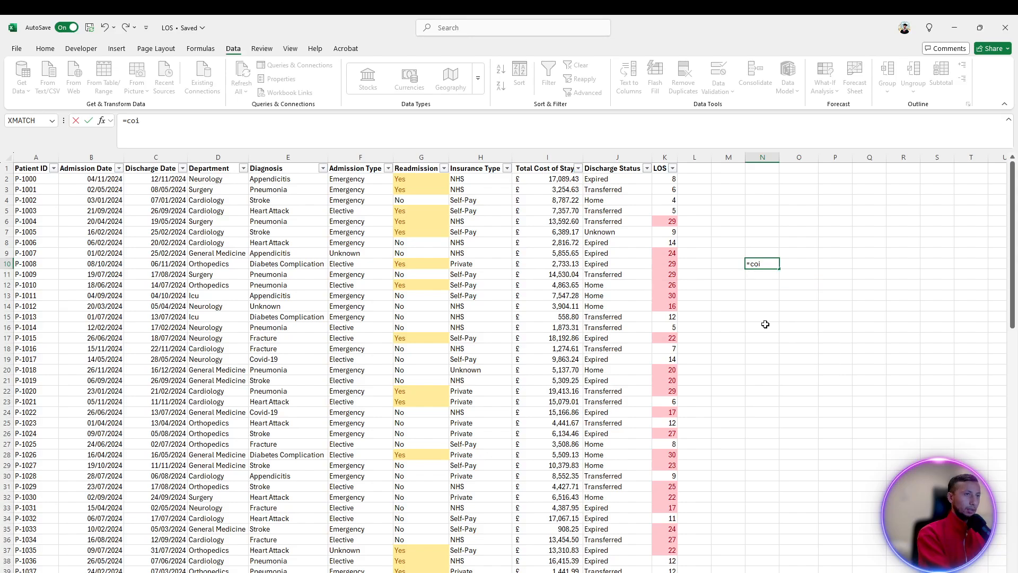
pyautogui.write('unti')
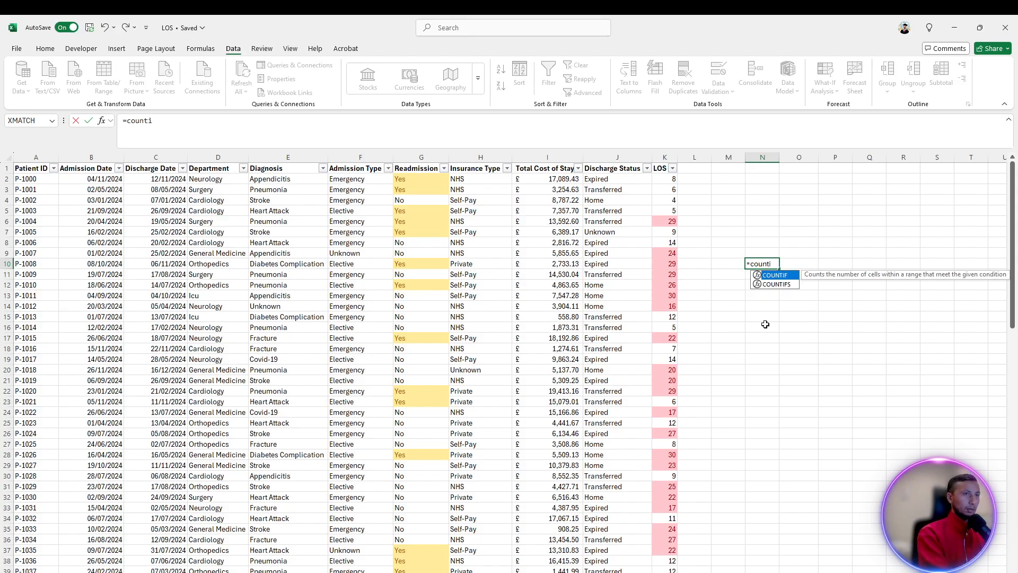
pyautogui.write('f')
pyautogui.press('Tab')
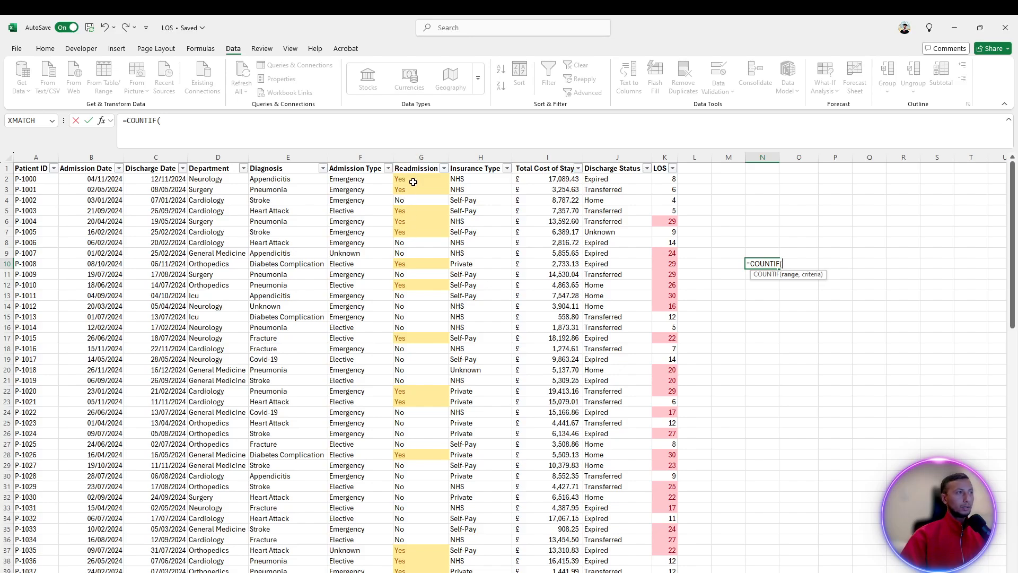
pyautogui.write('G:G')
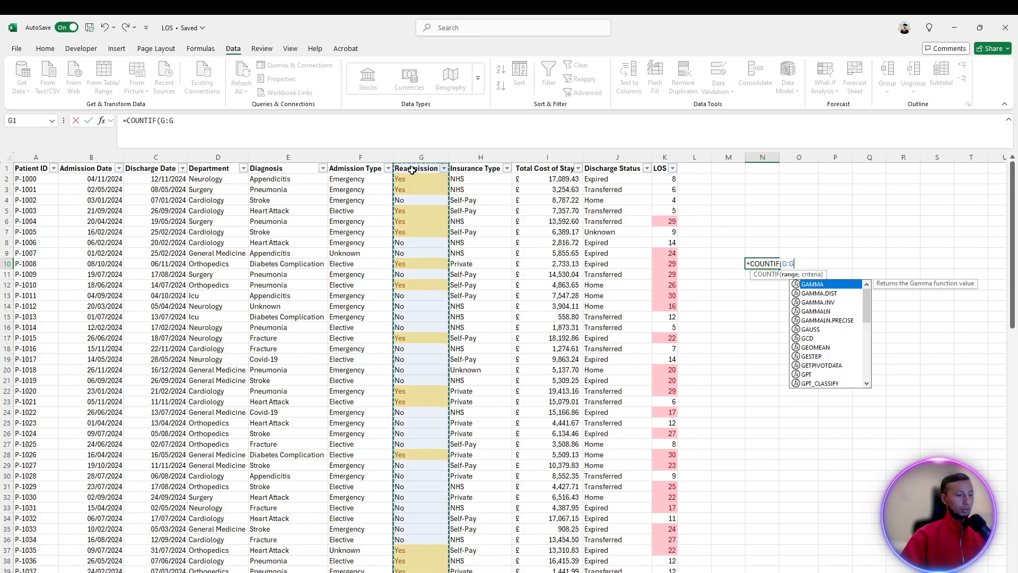
pyautogui.write(',')
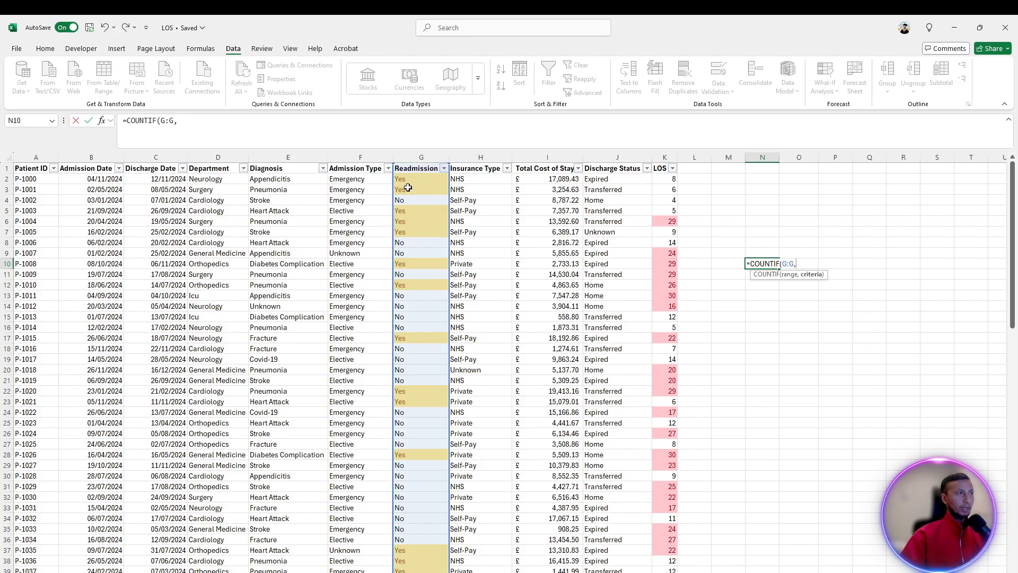
pyautogui.click(406, 179)
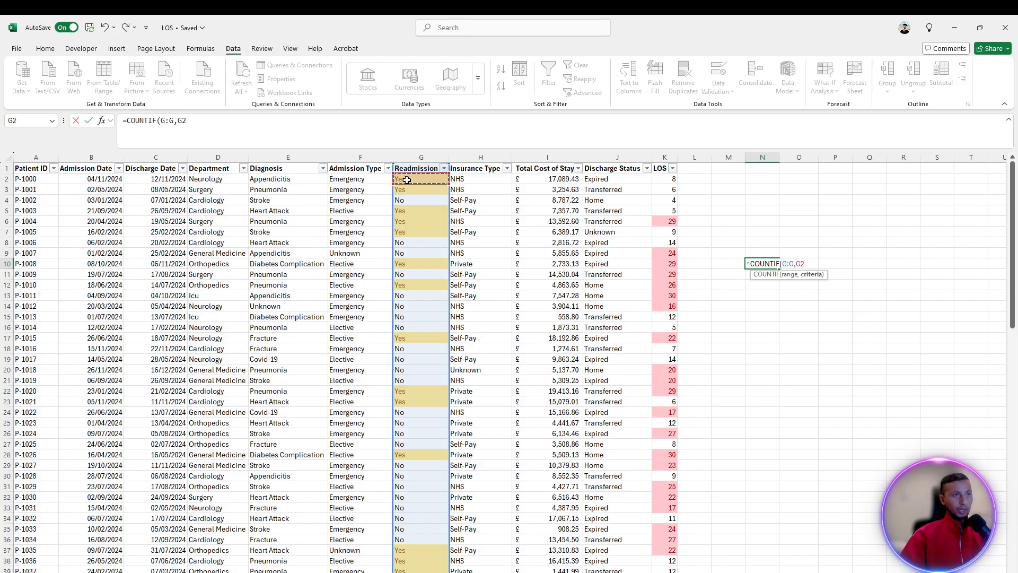
pyautogui.press('Return')
pyautogui.click(768, 263)
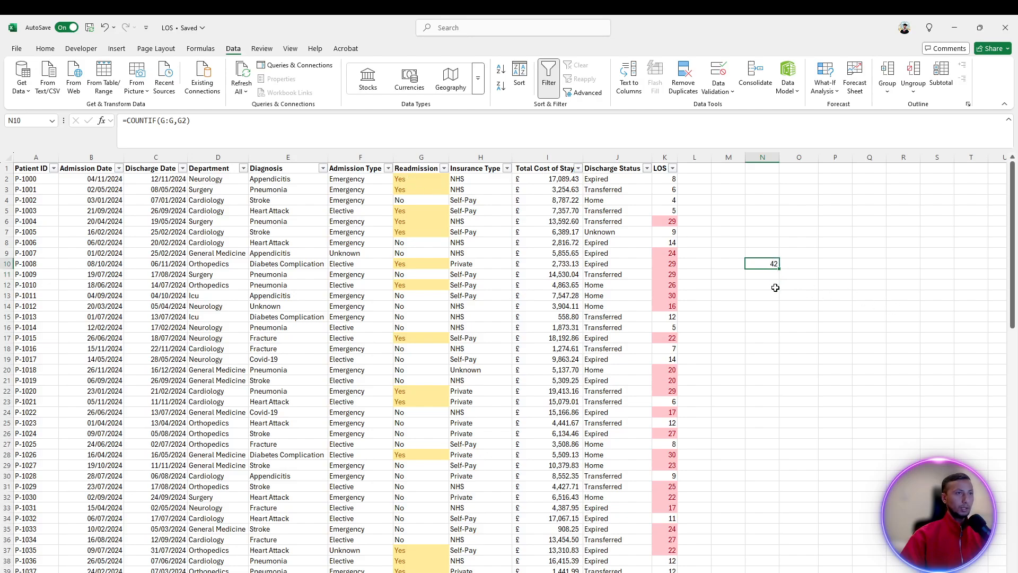
# - Count the patients who were not readmitted in N11 with COUNTIF over G:G, using the No value in G4 as the criterion
pyautogui.click(766, 274)
pyautogui.write('=')
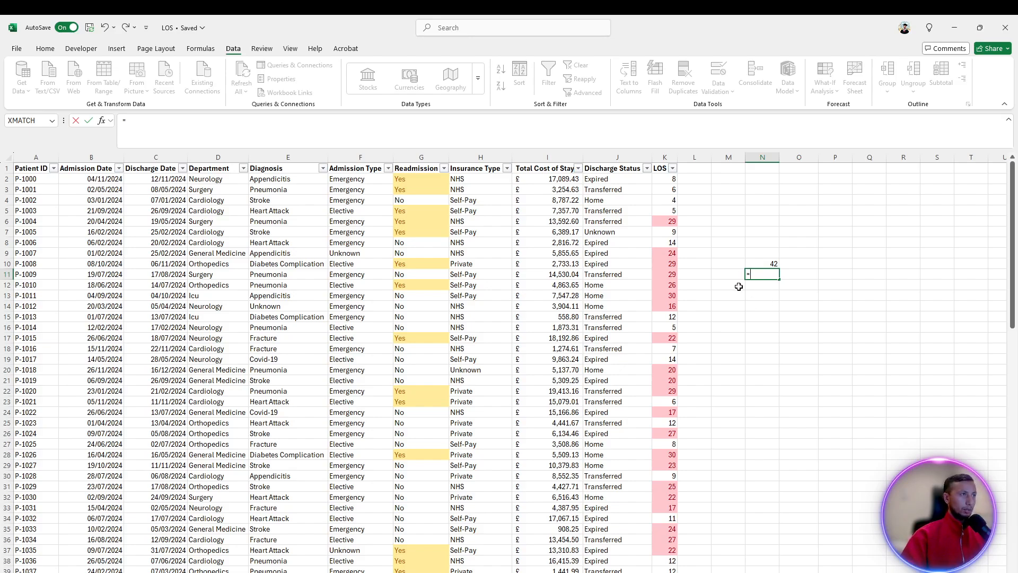
pyautogui.write('cou')
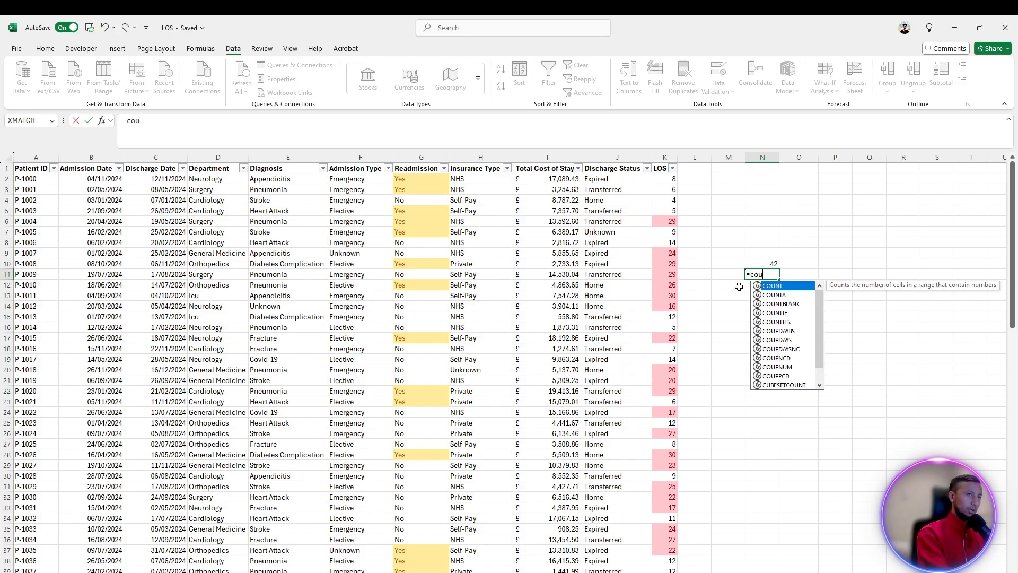
pyautogui.write('ntif(')
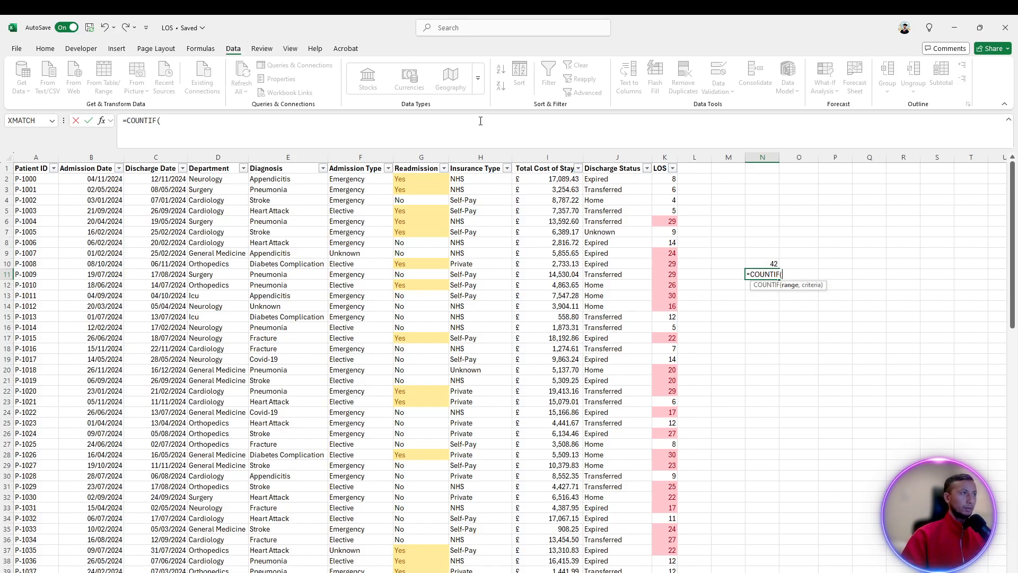
pyautogui.click(412, 160)
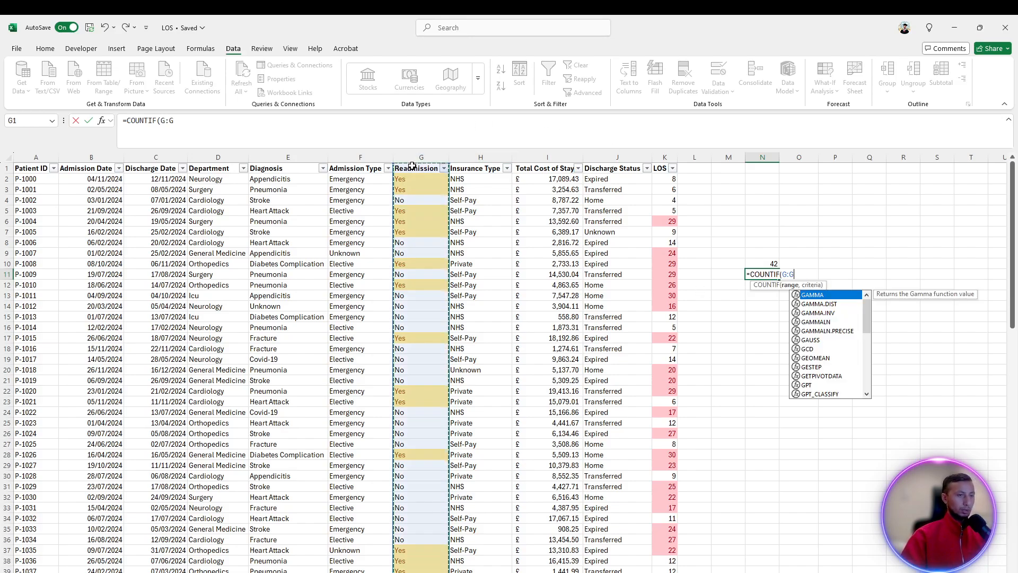
pyautogui.write(',')
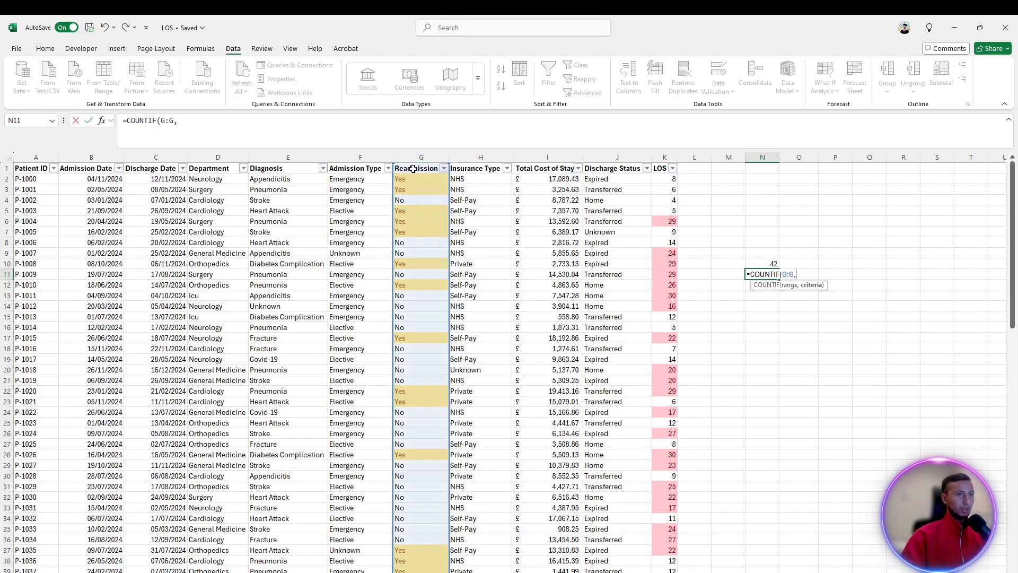
pyautogui.click(403, 201)
pyautogui.press('Return')
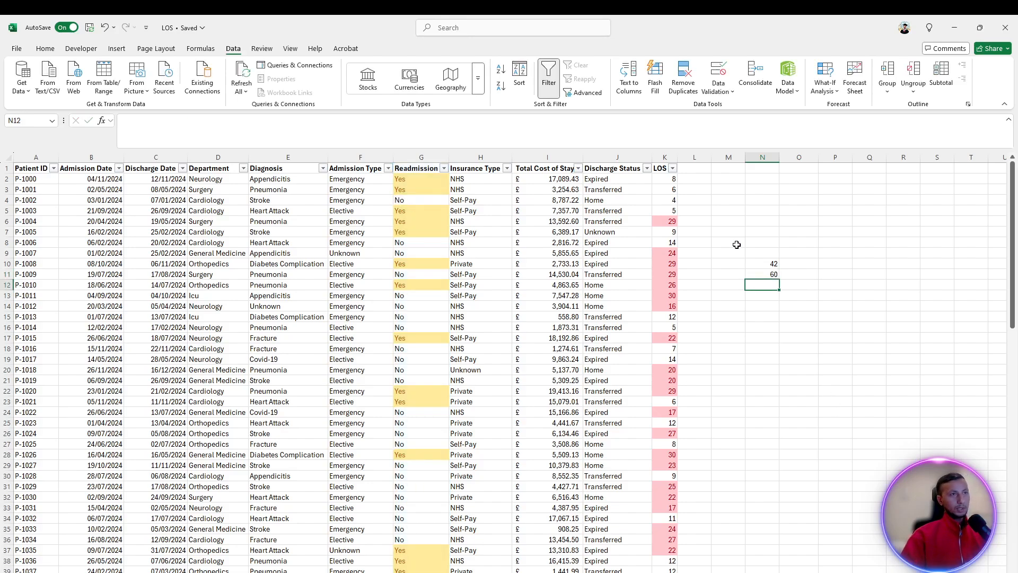
# - Delete the two readmission count formulas by clearing the range N8:N12
pyautogui.click(765, 263)
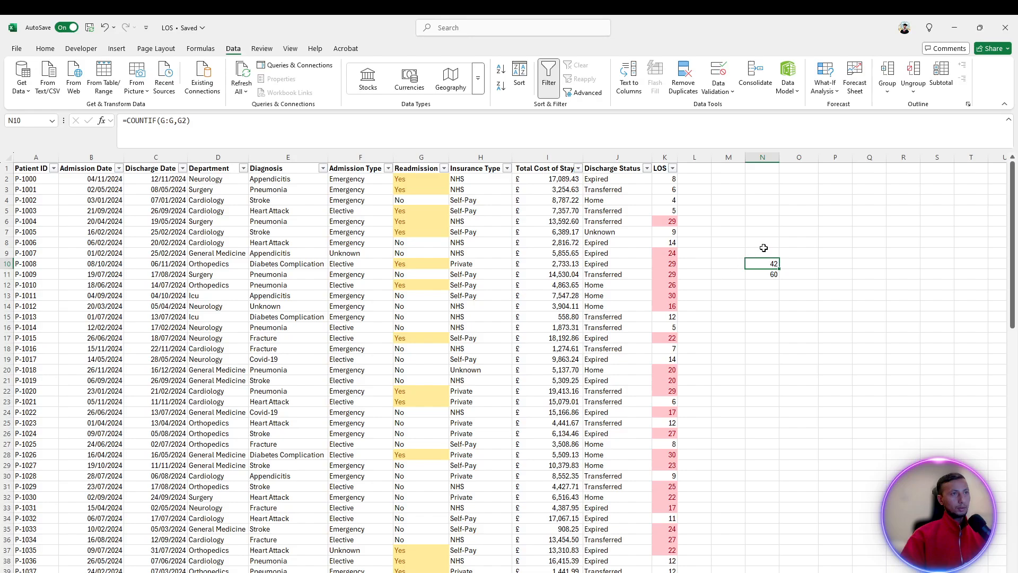
pyautogui.moveTo(763, 245); pyautogui.dragTo(772, 289)
pyautogui.press('Delete')
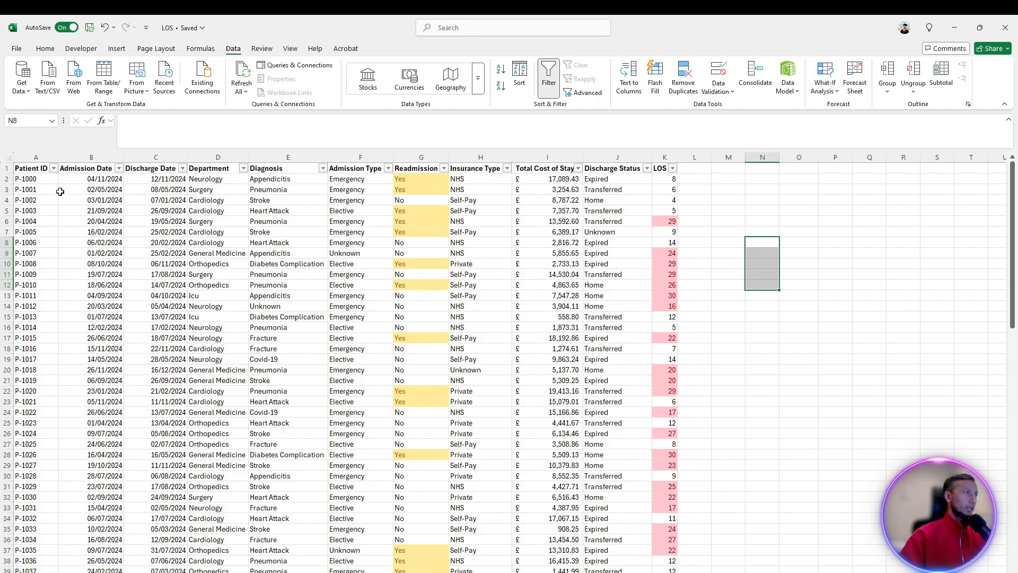
# - Insert a PivotTable on a new worksheet from the patient data range Sheet2!$A$1:$K$103
pyautogui.click(505, 309)
pyautogui.click(45, 189)
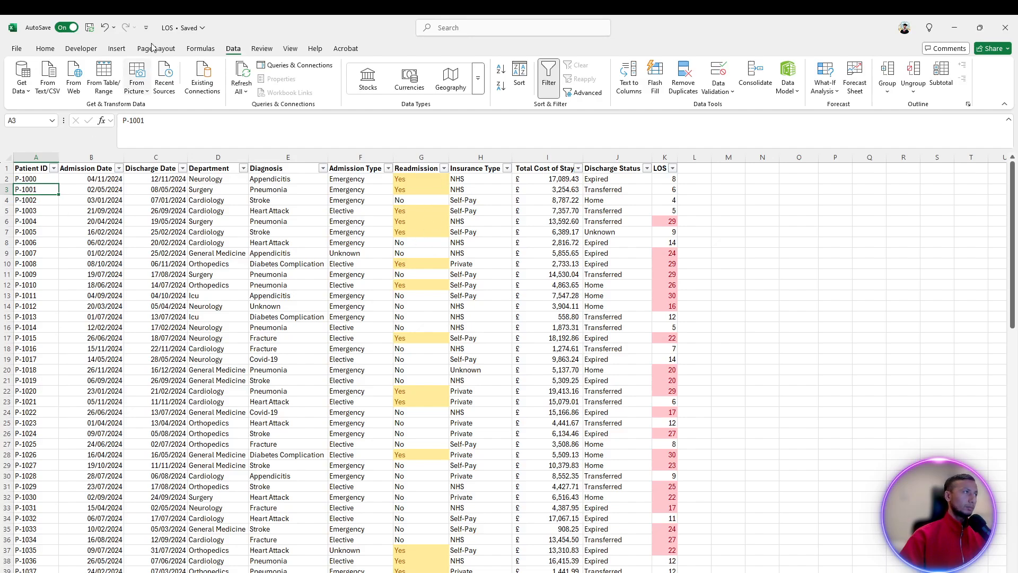
pyautogui.click(117, 48)
pyautogui.click(30, 79)
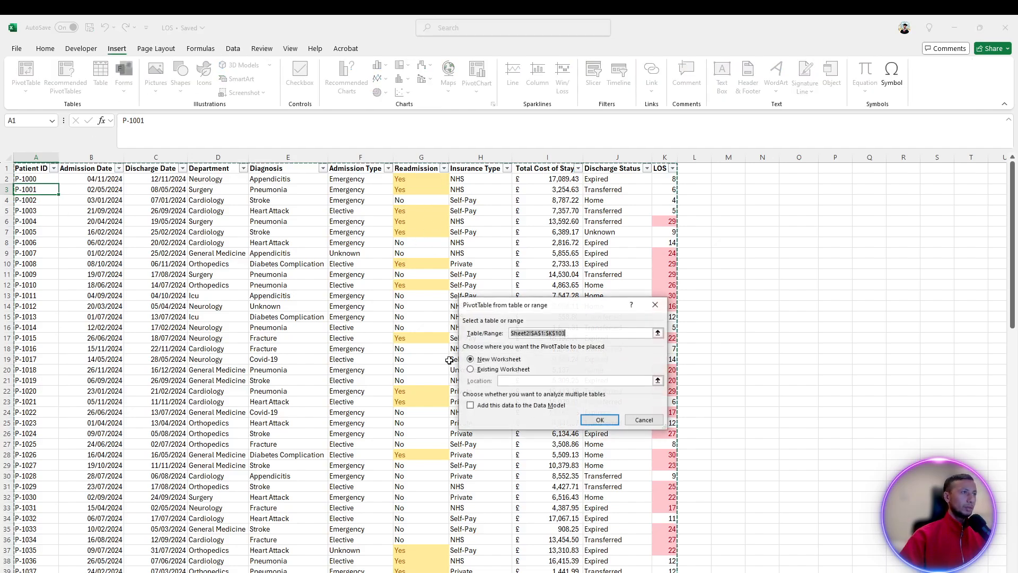
pyautogui.click(600, 424)
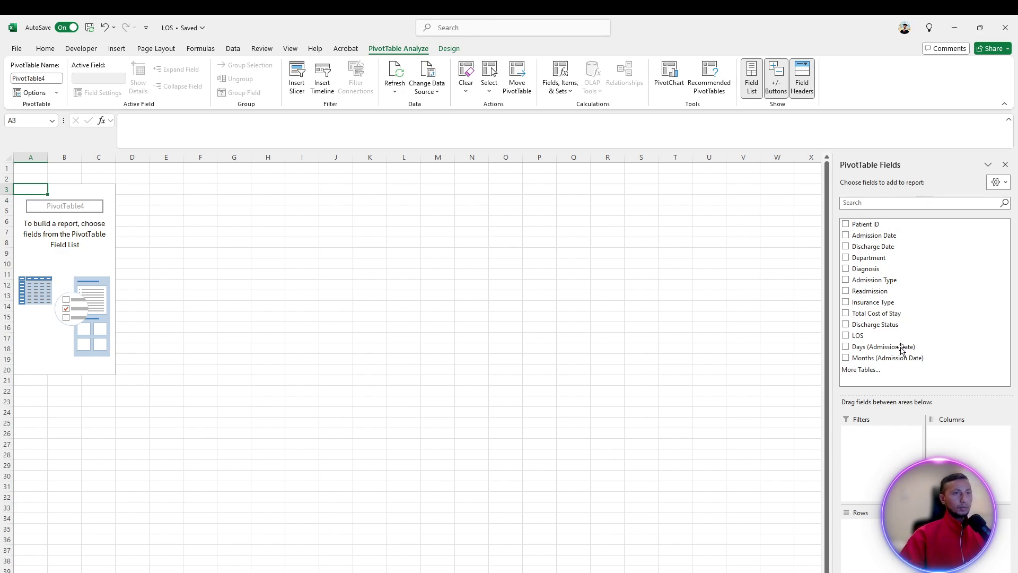
pyautogui.click(845, 291)
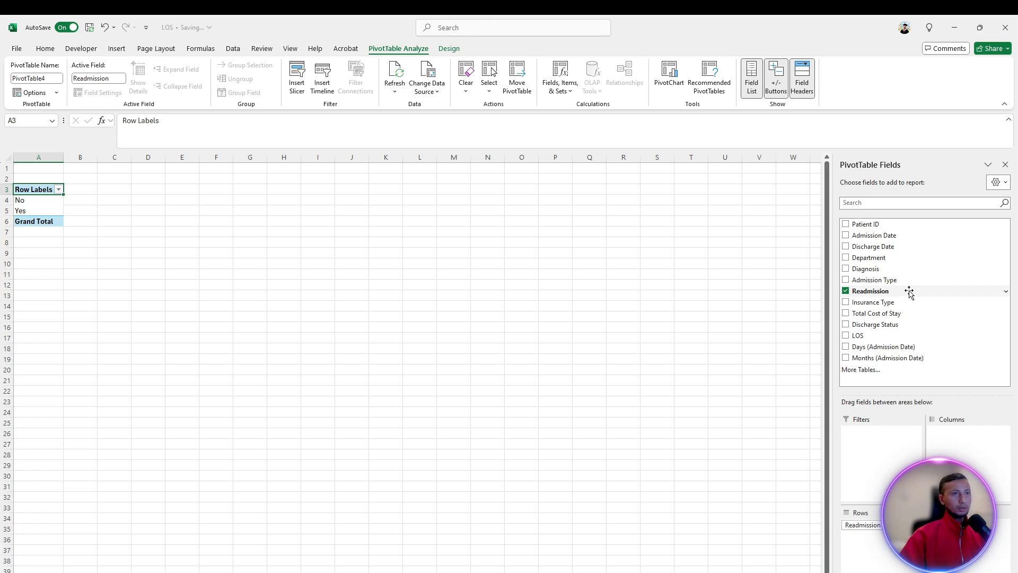
pyautogui.moveTo(910, 292); pyautogui.dragTo(949, 527)
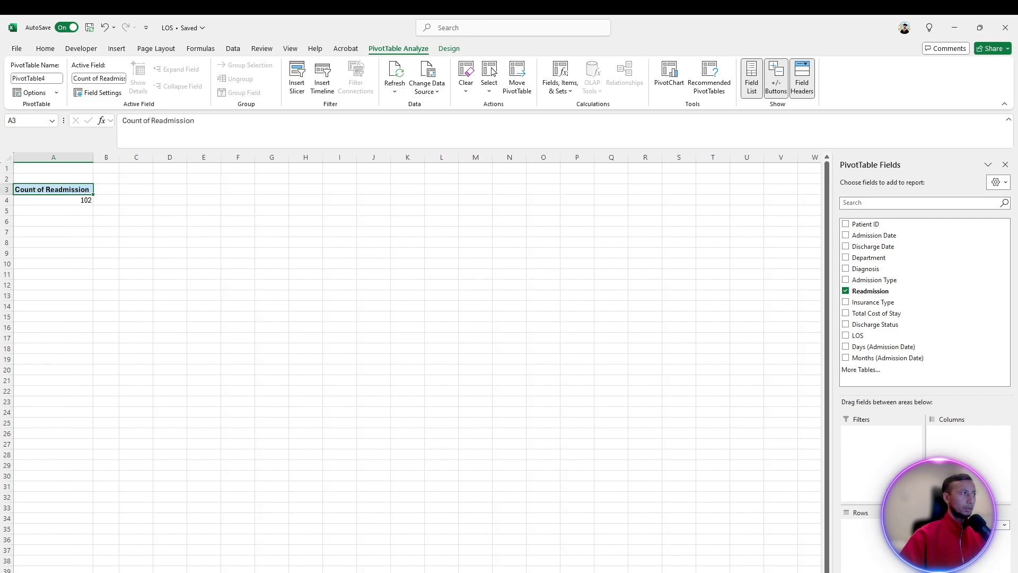
pyautogui.click(869, 292)
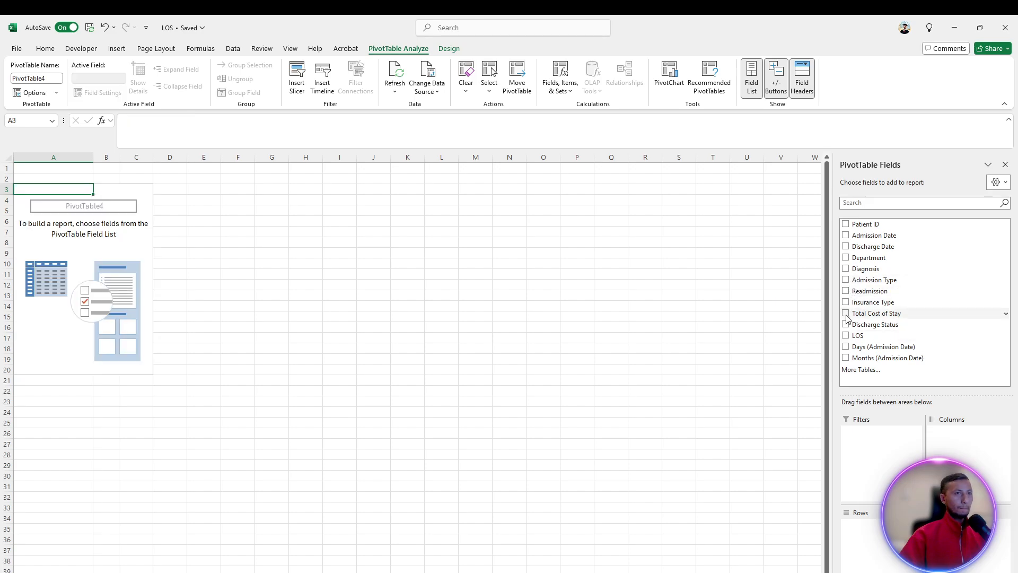
# - Add Readmission to the PivotTable's rows and also to its values as a count
pyautogui.click(846, 291)
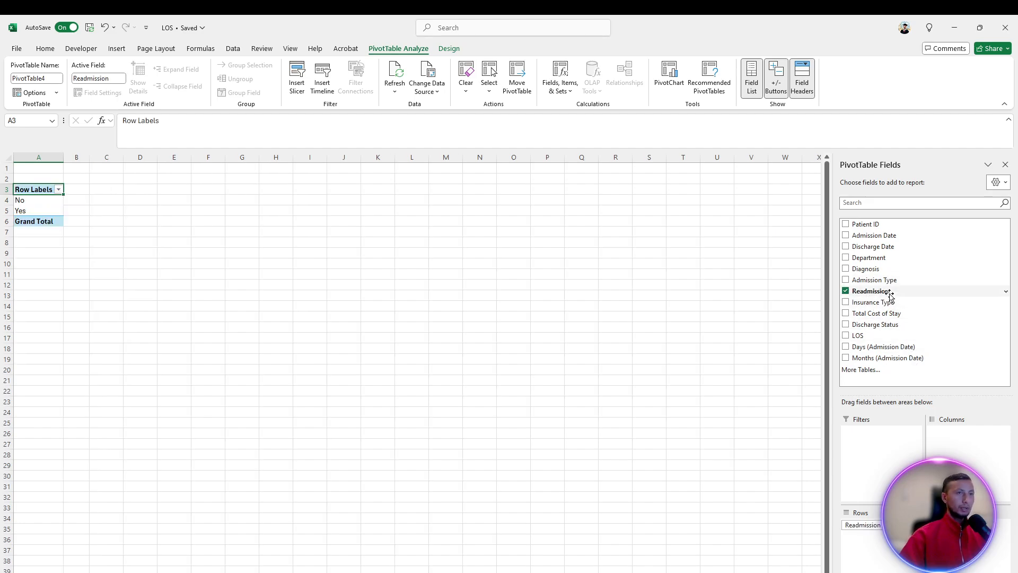
pyautogui.moveTo(888, 292); pyautogui.dragTo(953, 531)
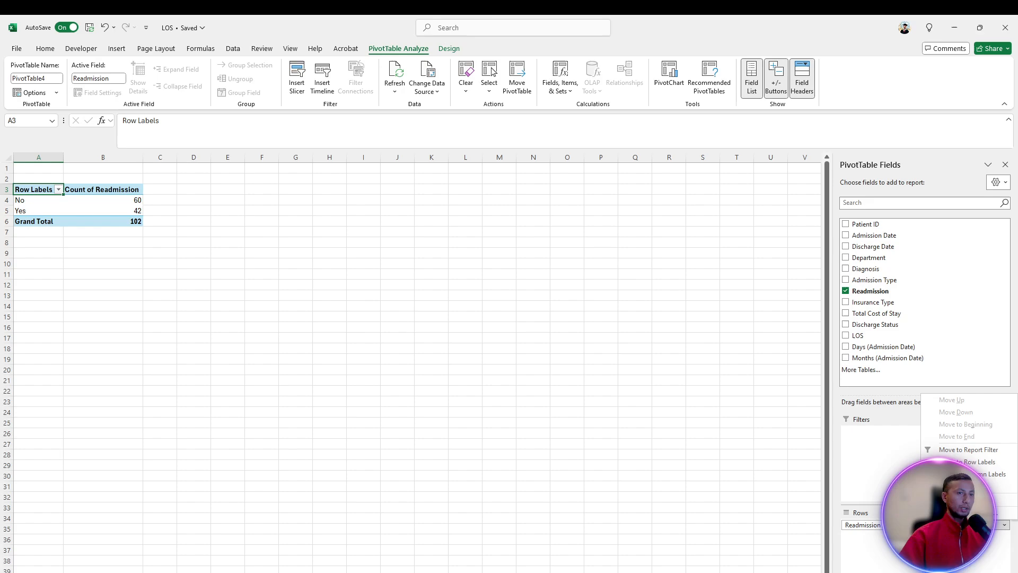
pyautogui.click(123, 225)
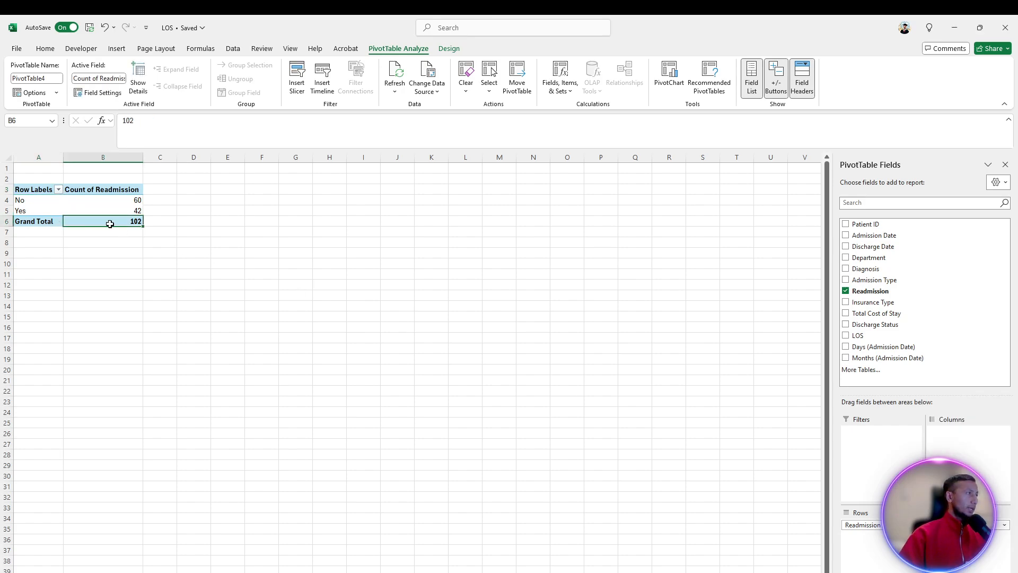
# - Review the readmission counts for Yes and No in the PivotTable
pyautogui.click(86, 211)
pyautogui.click(101, 202)
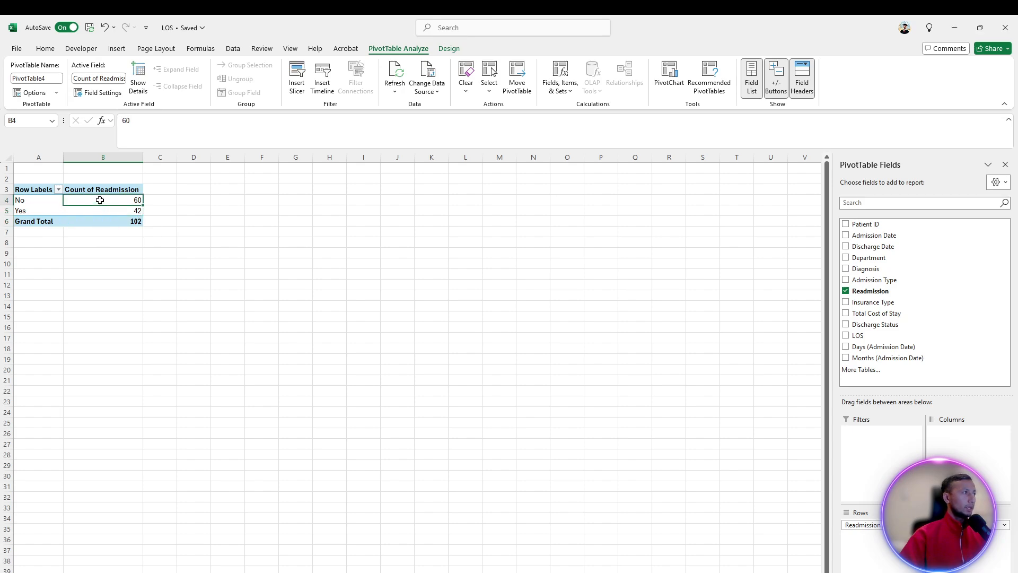
pyautogui.click(243, 213)
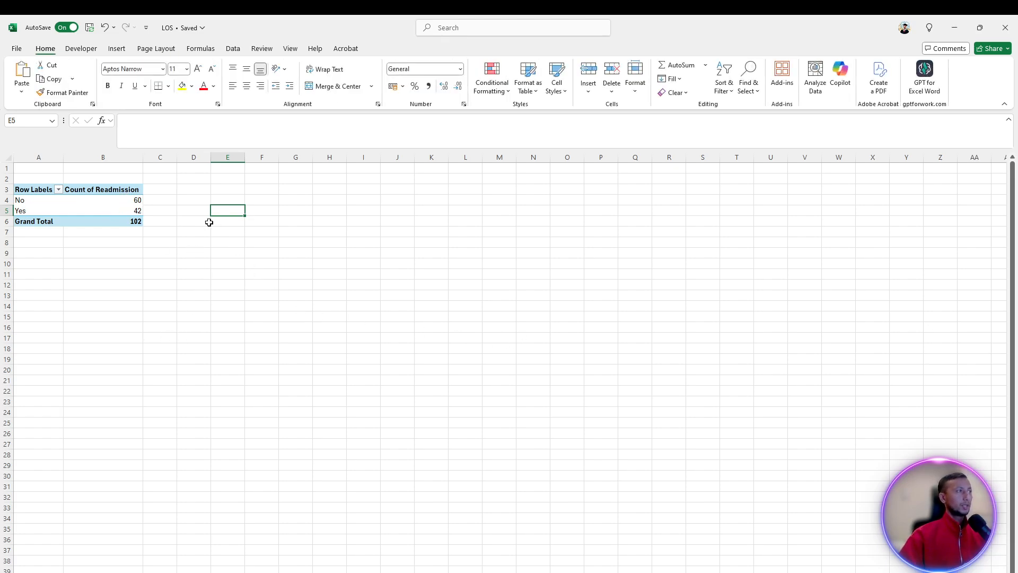
pyautogui.moveTo(225, 265); pyautogui.dragTo(57, 164)
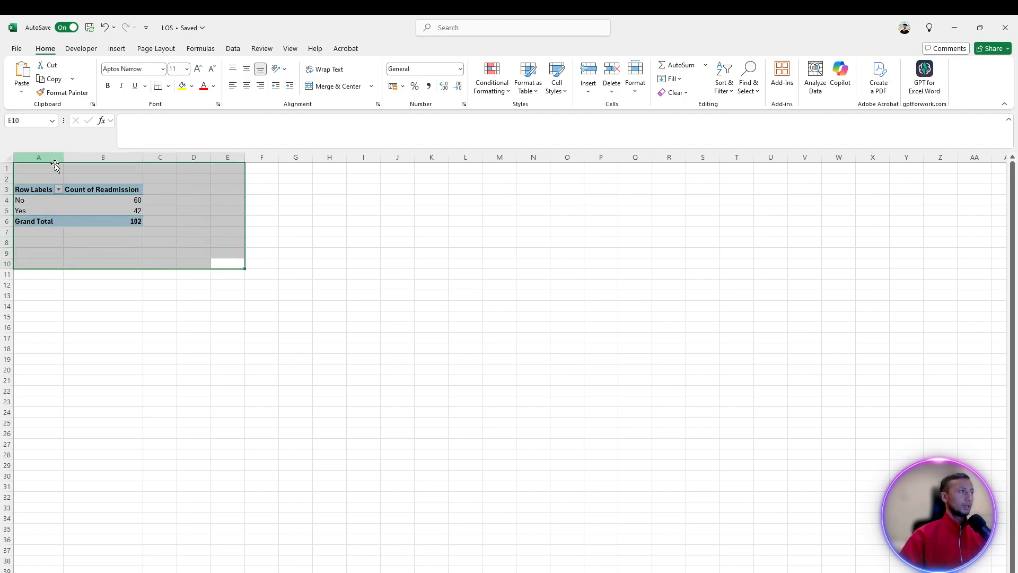
pyautogui.click(398, 317)
# - Switch to the EXCEL PRACTICE document in Word and highlight both Formulas & Functions tasks in yellow
pyautogui.hotkey('alt', 'Tab')
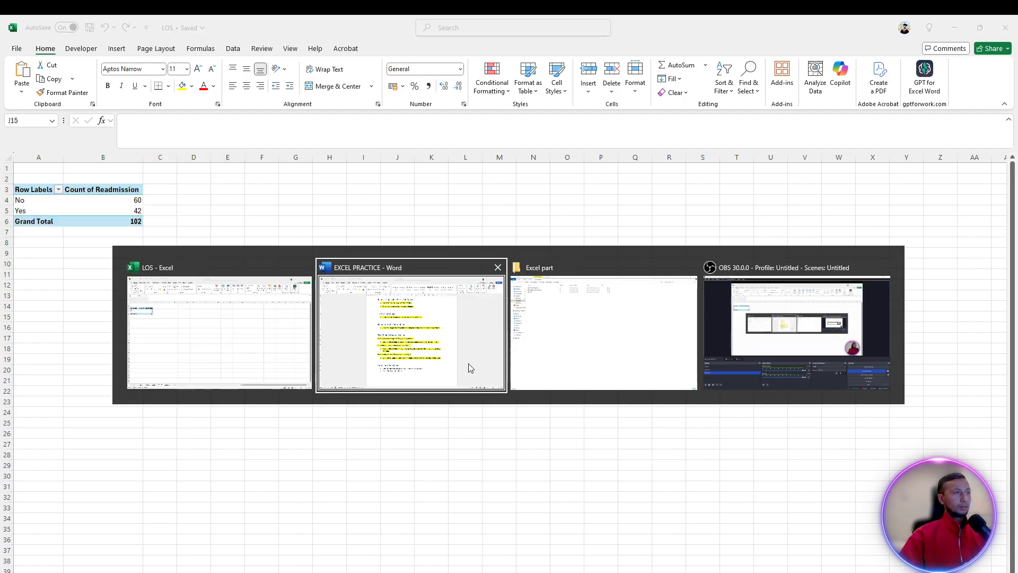
pyautogui.click(468, 363)
pyautogui.moveTo(474, 542); pyautogui.dragTo(351, 524)
pyautogui.click(379, 517)
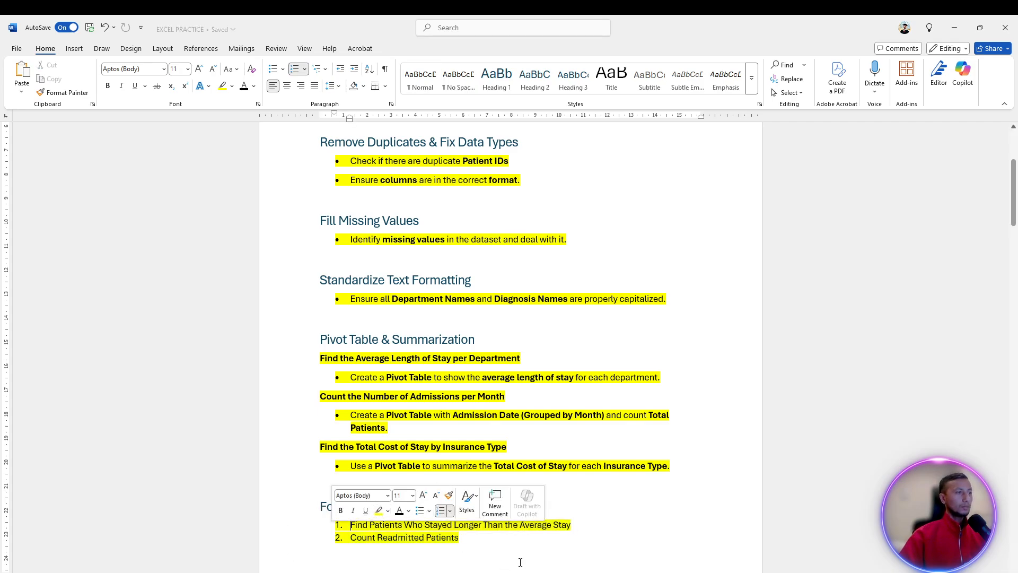
pyautogui.click(518, 555)
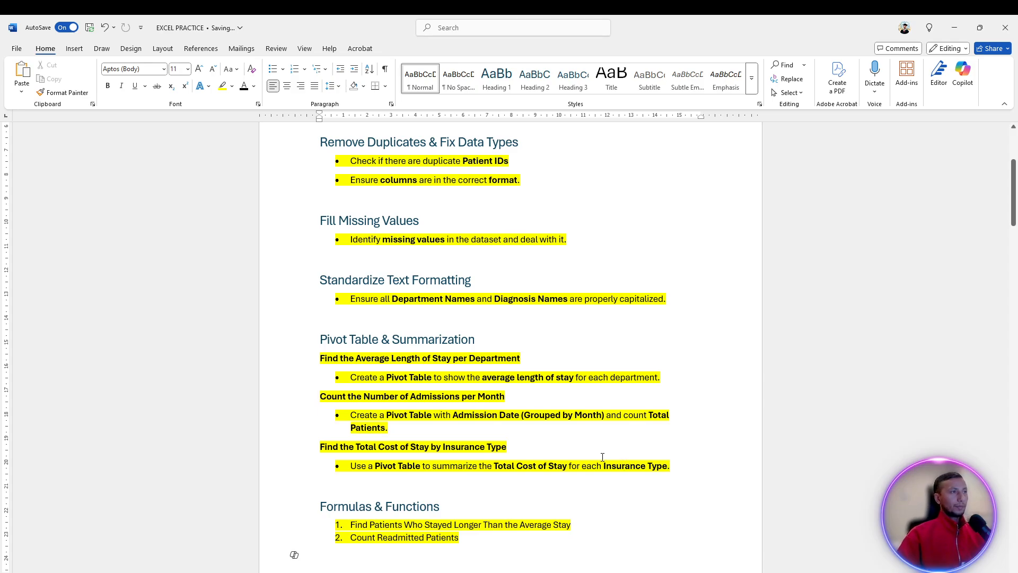
pyautogui.hotkey('alt', 'z')
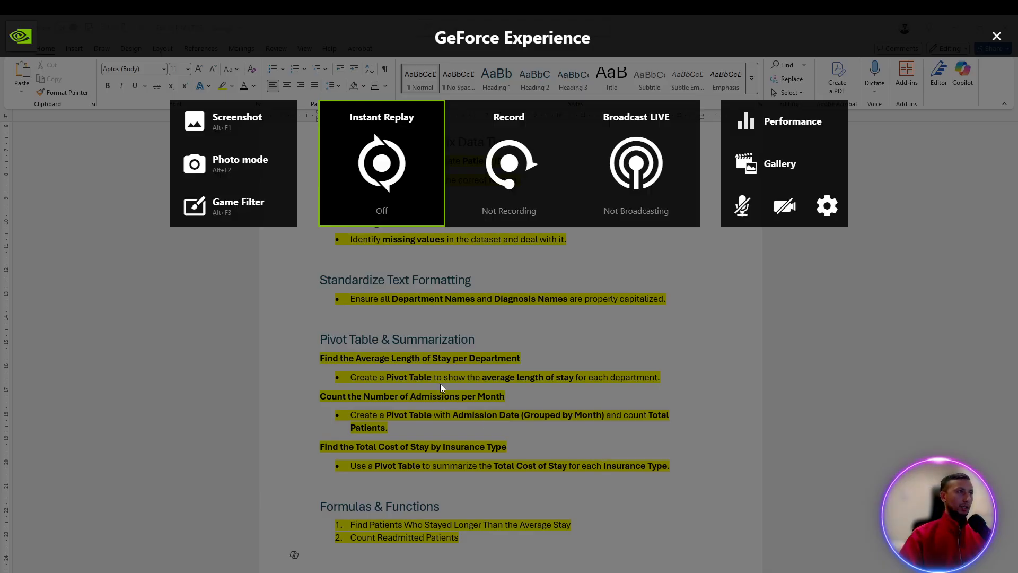
pyautogui.click(996, 34)
pyautogui.click(479, 430)
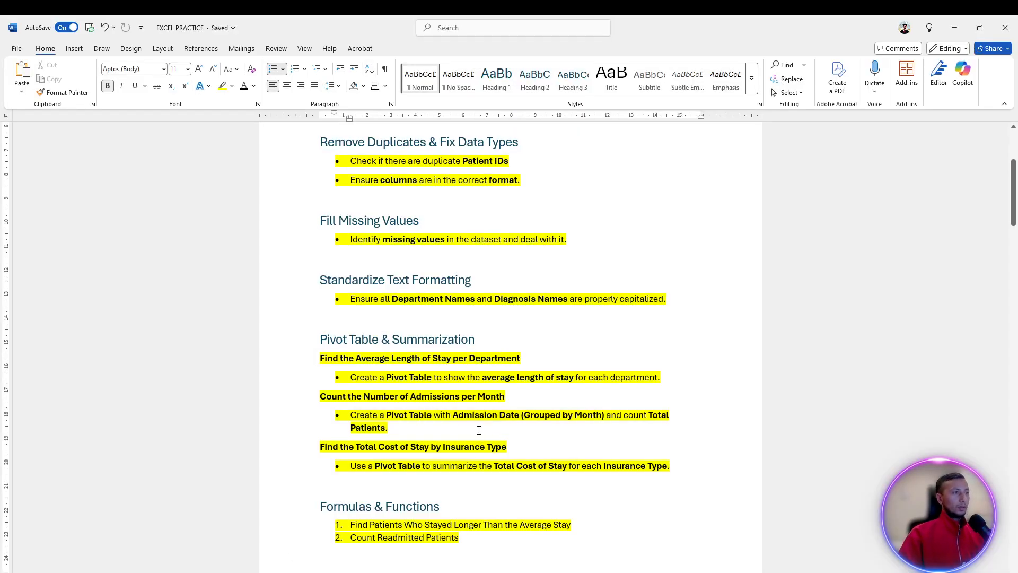
# - Return to the LOS workbook in Excel and go back to the patient data worksheet
pyautogui.hotkey('alt', 'Tab')
pyautogui.click(434, 380)
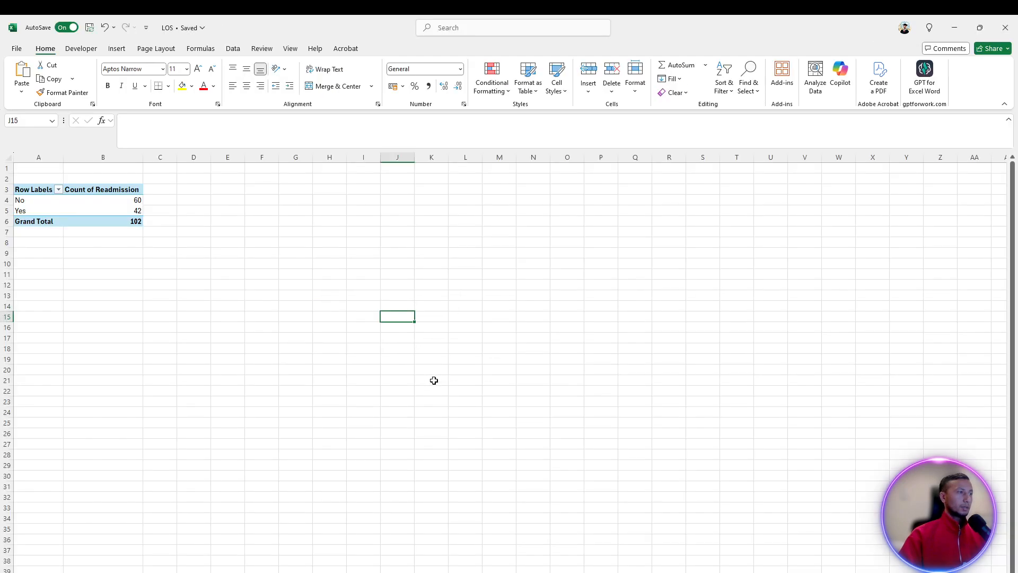
pyautogui.hotkey('ctrl', 'pageup')
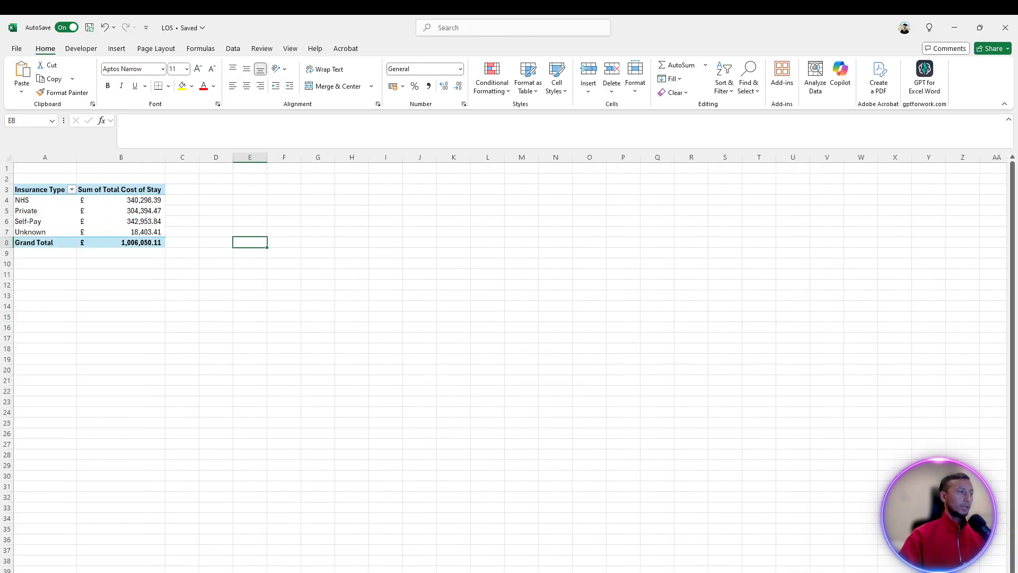
pyautogui.hotkey('ctrl', 'pageup')
pyautogui.click(303, 434)
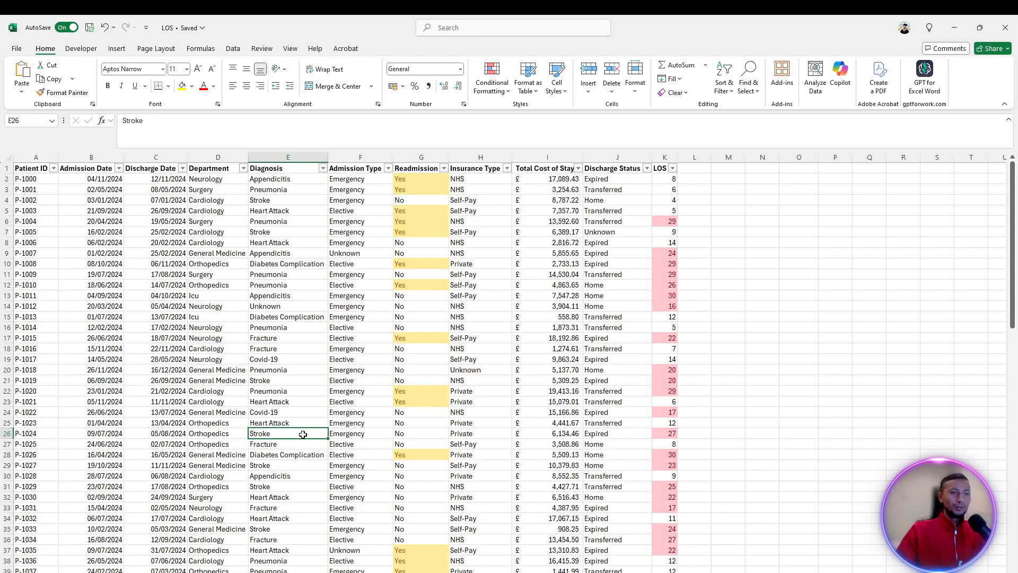
pyautogui.hotkey('alt', 'Tab')
pyautogui.press('Tab')
pyautogui.press('Tab')
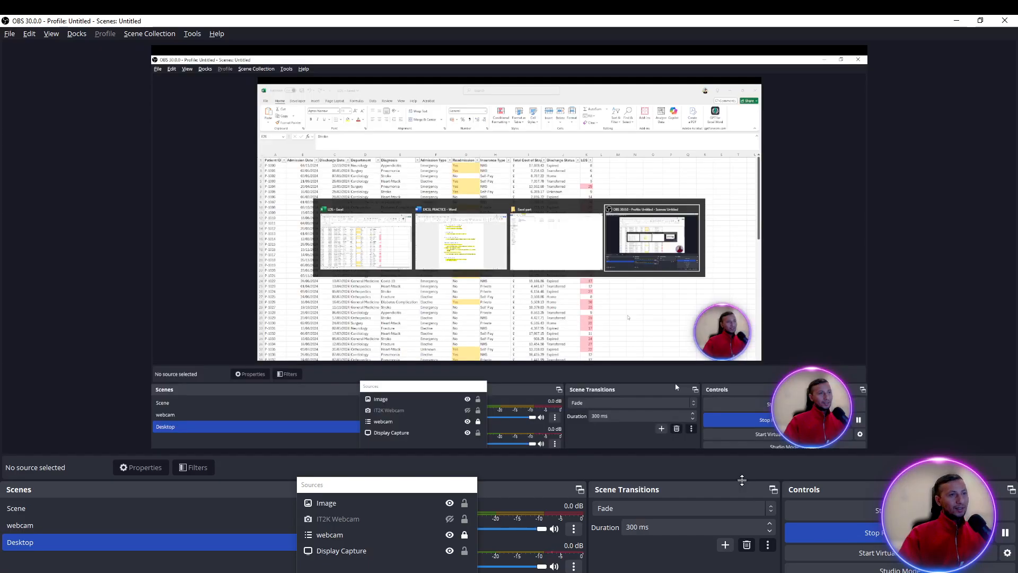